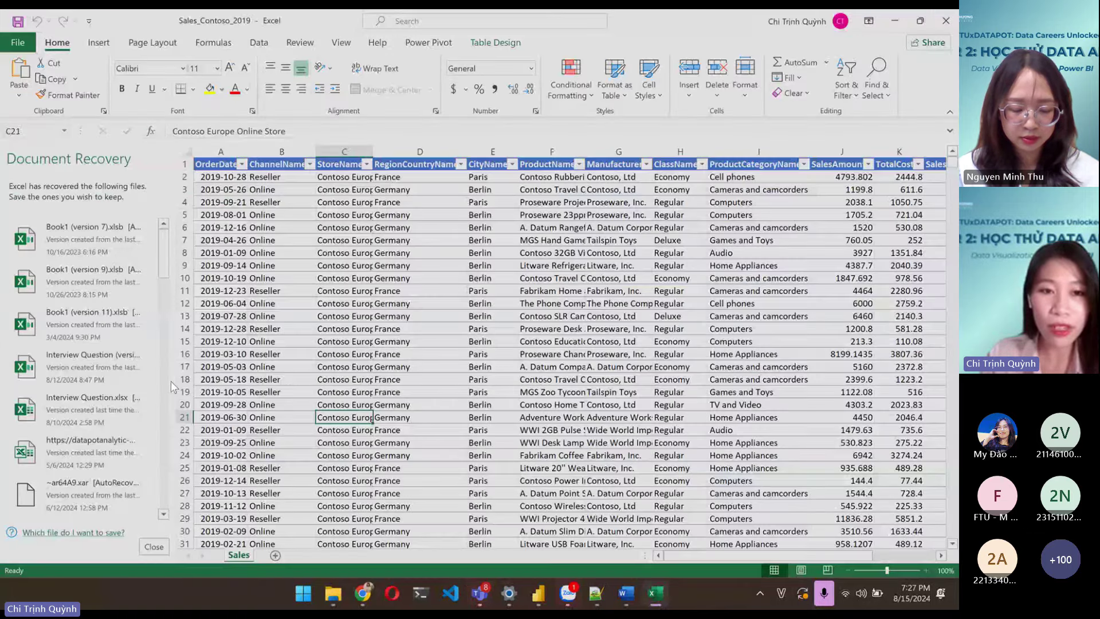
# - Dismiss the recovered files list and widen the OrderDate column of the Sales table
pyautogui.click(154, 547)
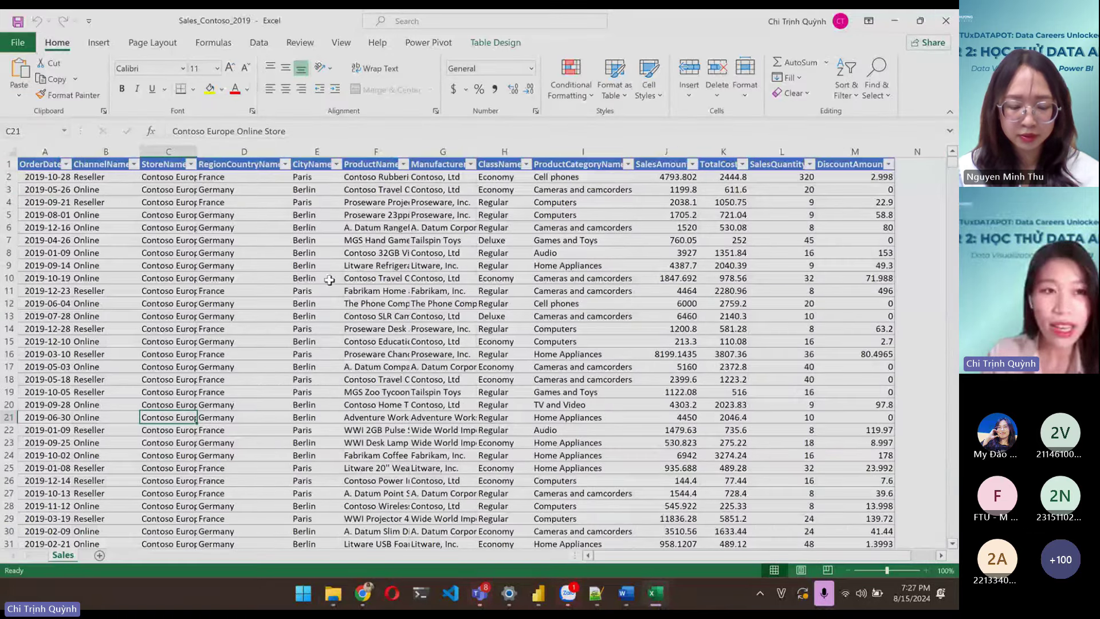
pyautogui.moveTo(55, 150); pyautogui.dragTo(895, 152)
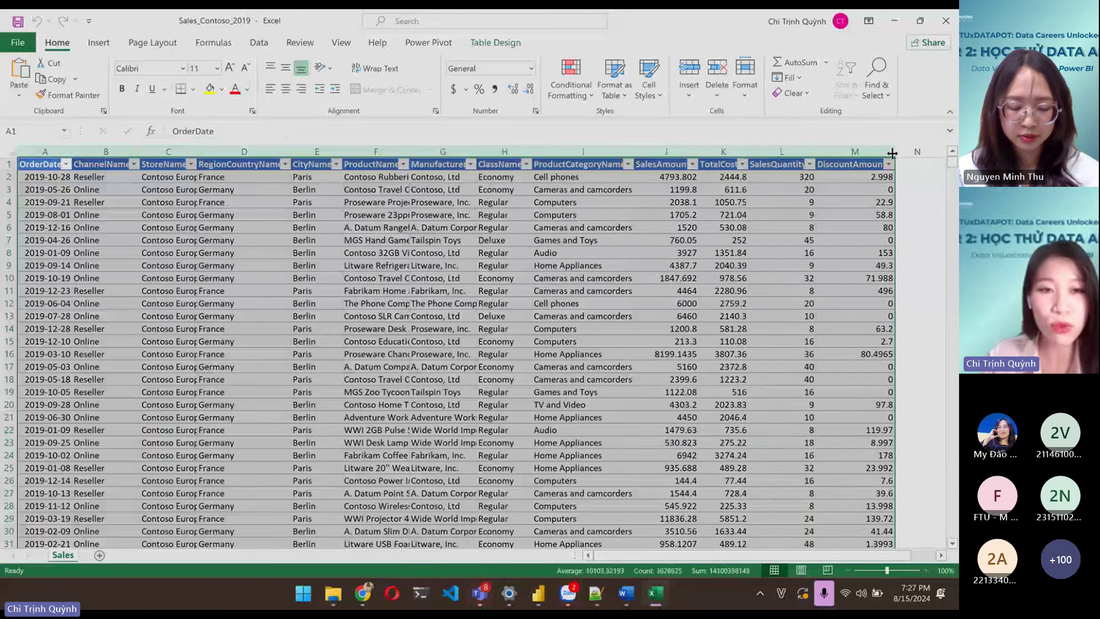
pyautogui.click(581, 228)
pyautogui.moveTo(72, 151); pyautogui.dragTo(100, 152)
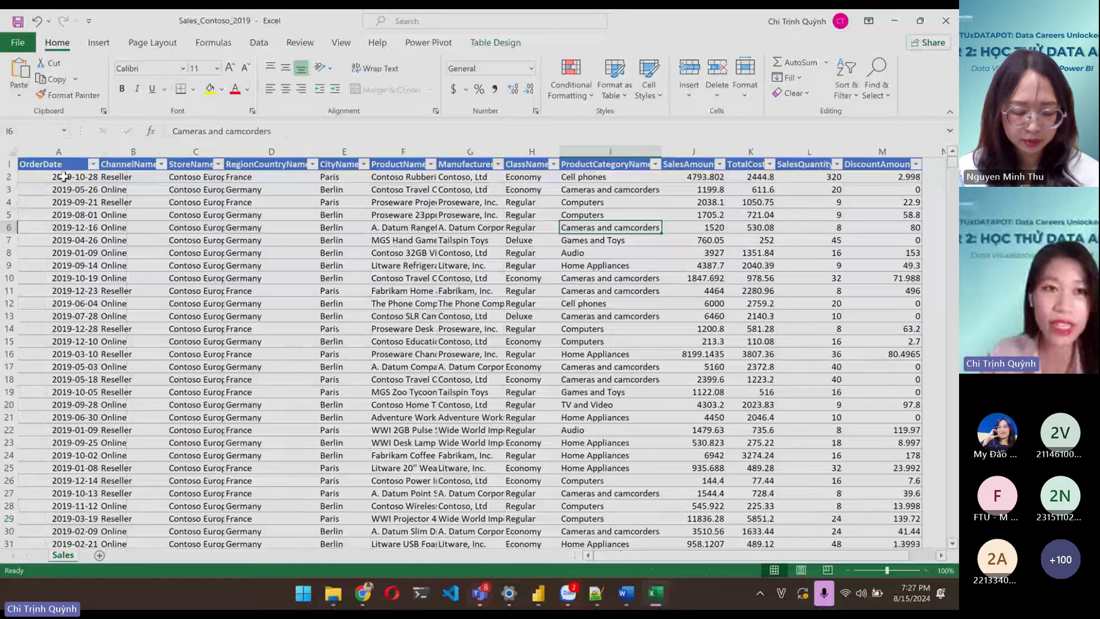
# - Look over the Sales table's header row from OrderDate across to DiscountAmount
pyautogui.click(68, 165)
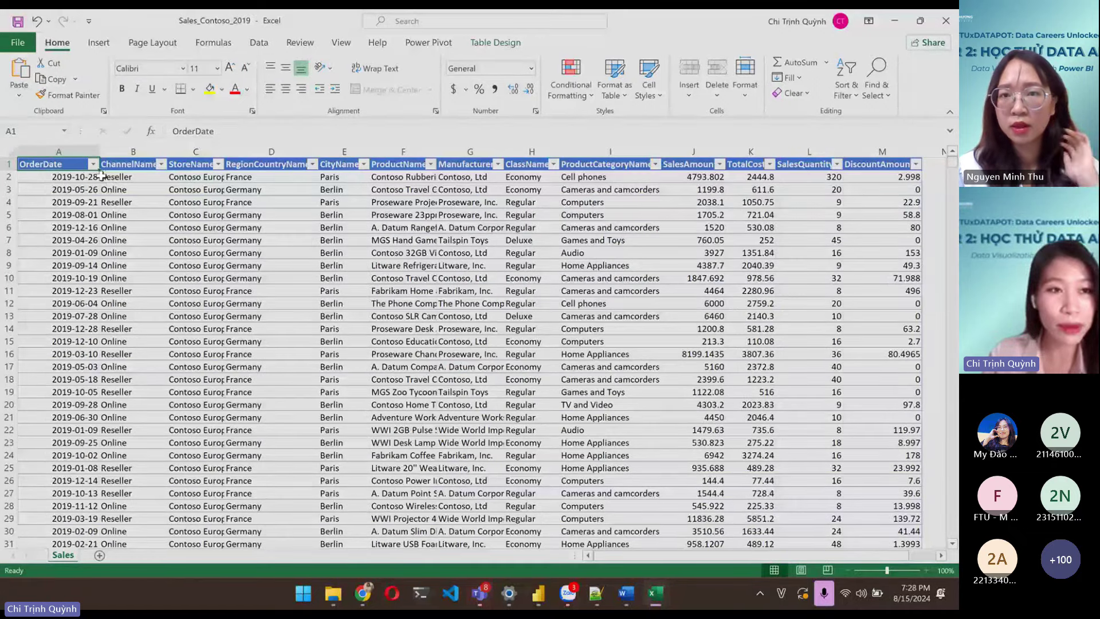
pyautogui.hotkey('ctrl', 'shift', 'Down')
pyautogui.press('Down')
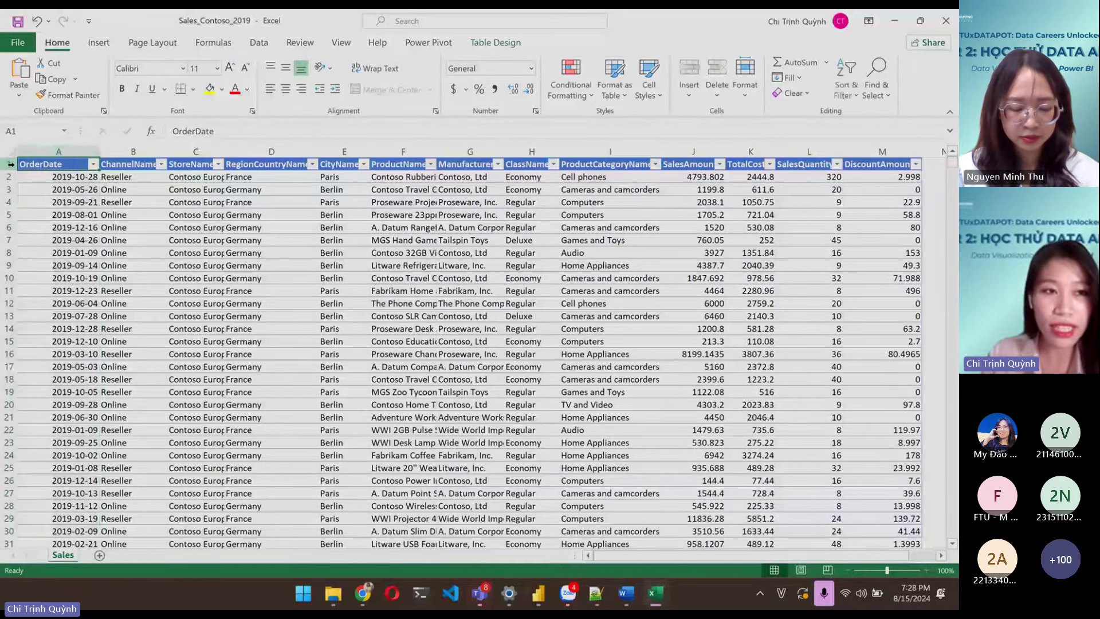
pyautogui.press('Right')
pyautogui.press('Right')
pyautogui.press('Right')
pyautogui.moveTo(101, 166); pyautogui.dragTo(886, 166)
pyautogui.click(607, 277)
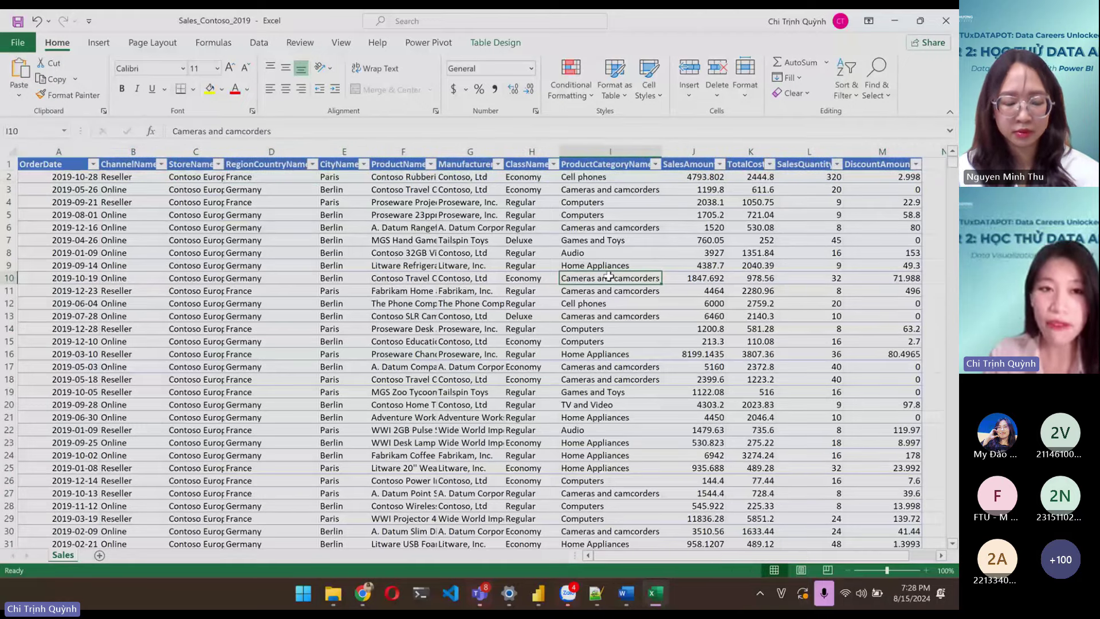
# - Fit the widths of the StoreName, ChannelName and ProductName columns to their contents
pyautogui.click(272, 252)
pyautogui.doubleClick(224, 151)
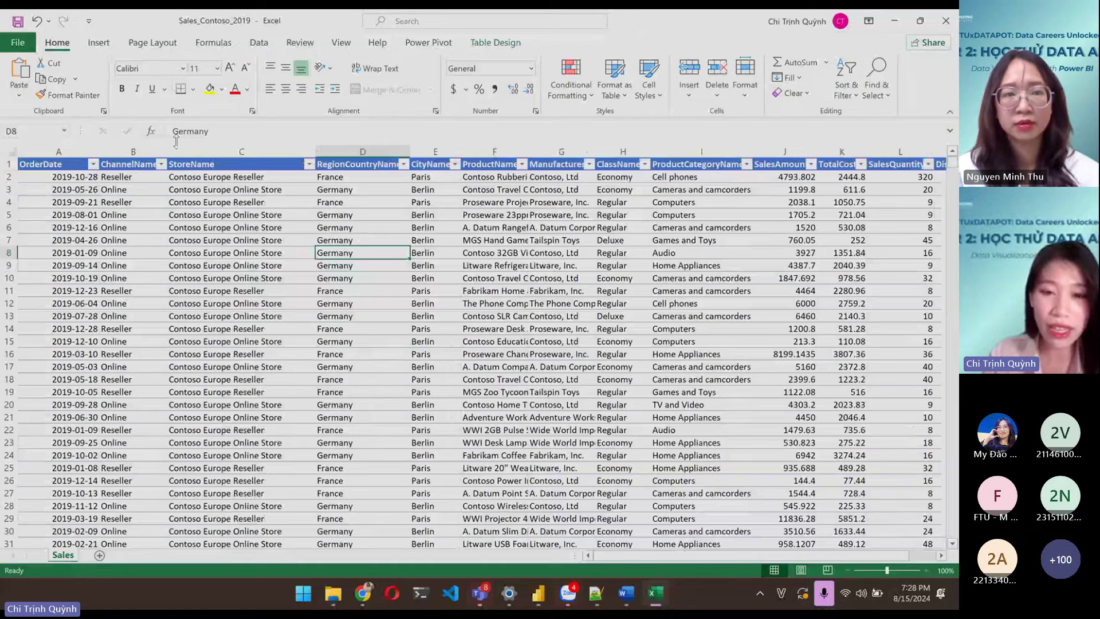
pyautogui.doubleClick(167, 151)
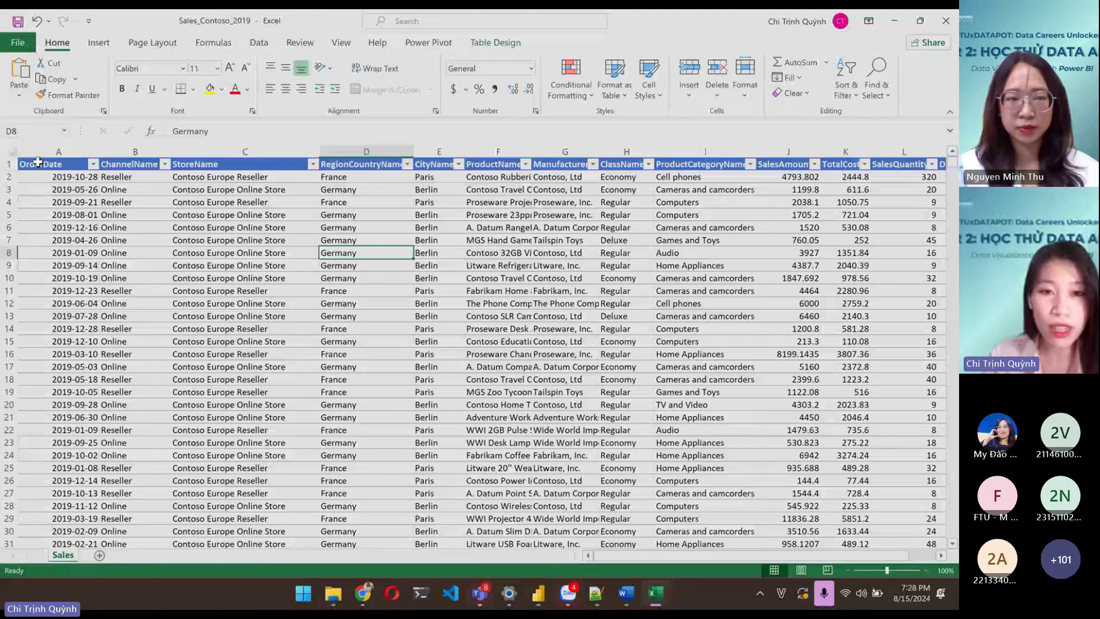
pyautogui.click(547, 226)
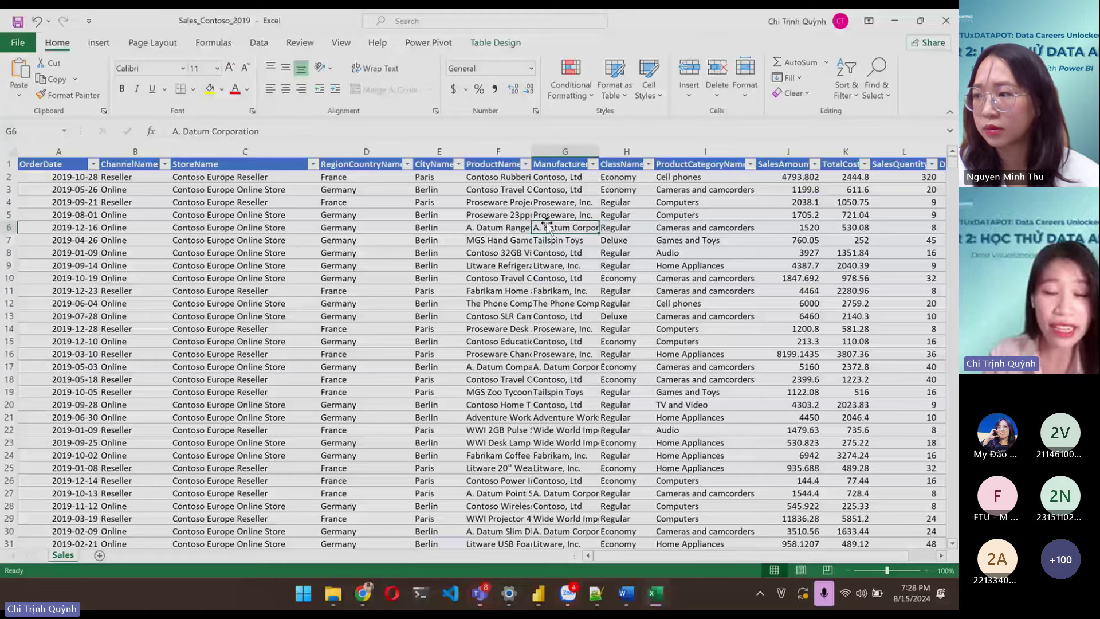
# - Examine the OrderDate column and the channel, store and location columns from ChannelName to CityName
pyautogui.click(59, 152)
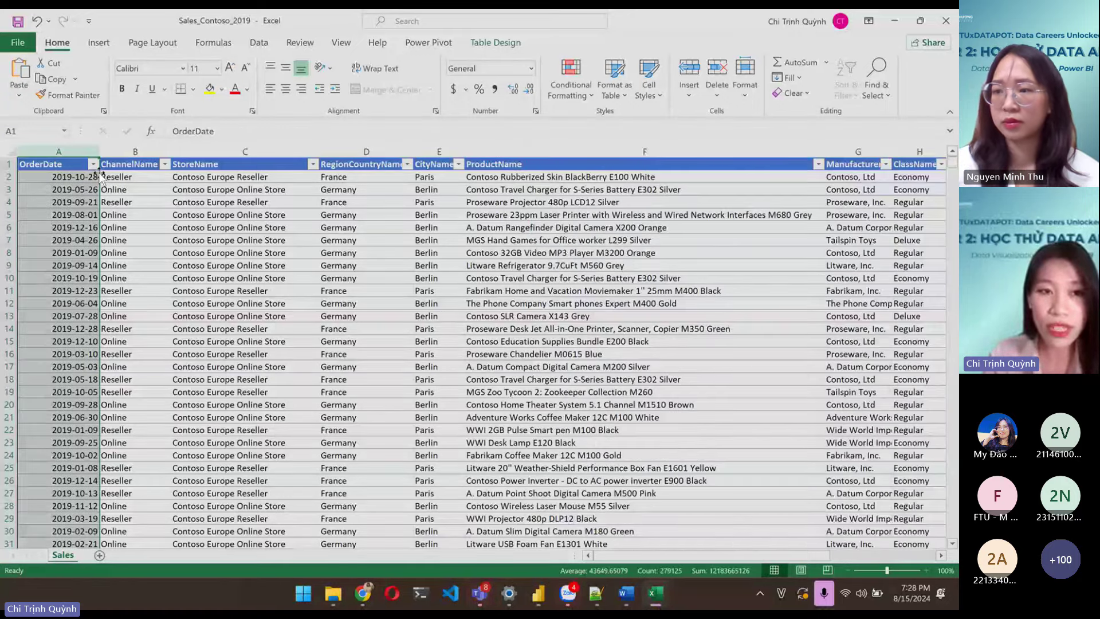
pyautogui.moveTo(136, 151); pyautogui.dragTo(439, 153)
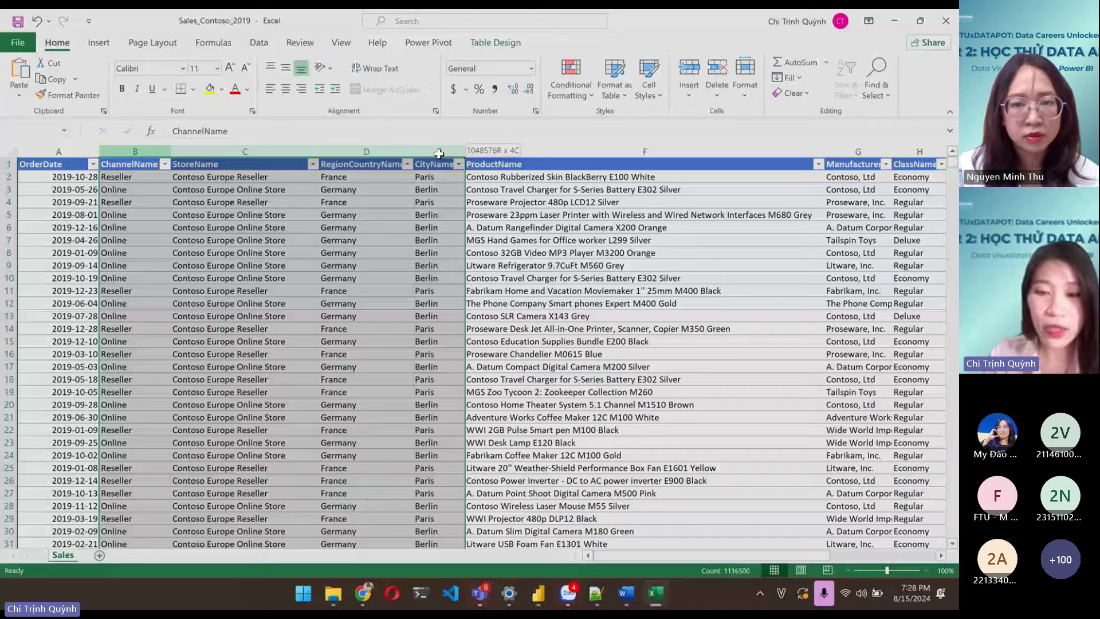
pyautogui.click(204, 308)
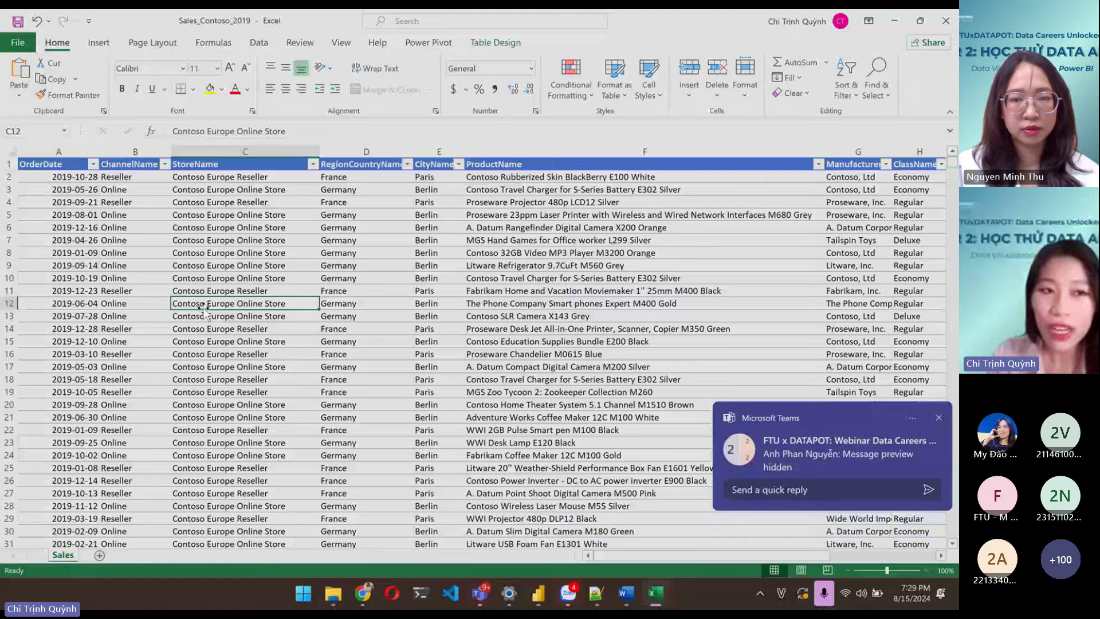
pyautogui.click(161, 166)
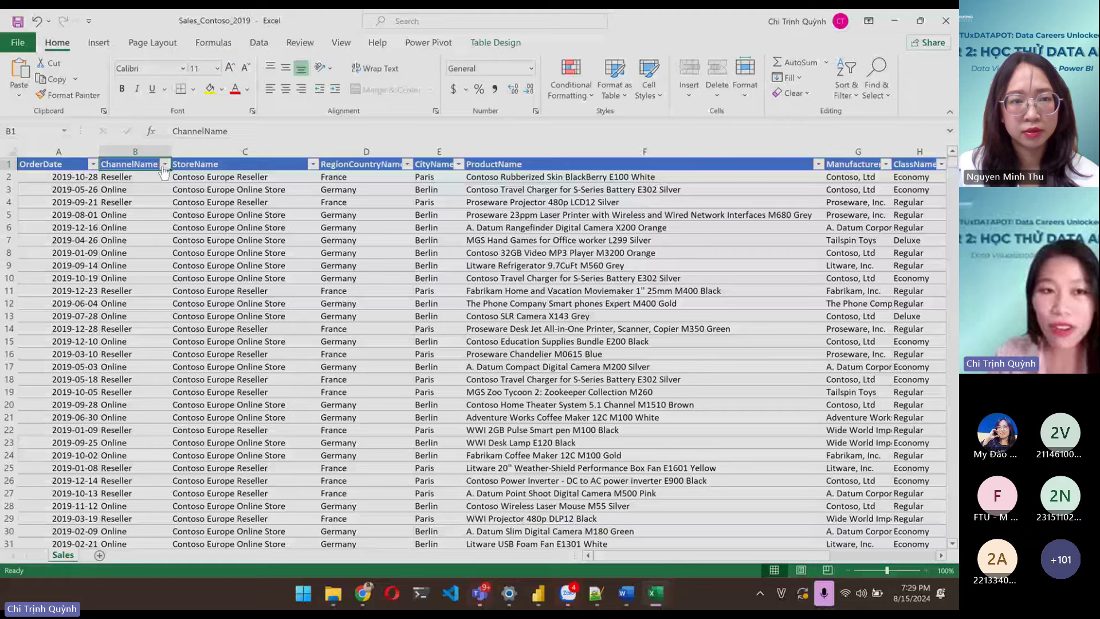
pyautogui.click(281, 165)
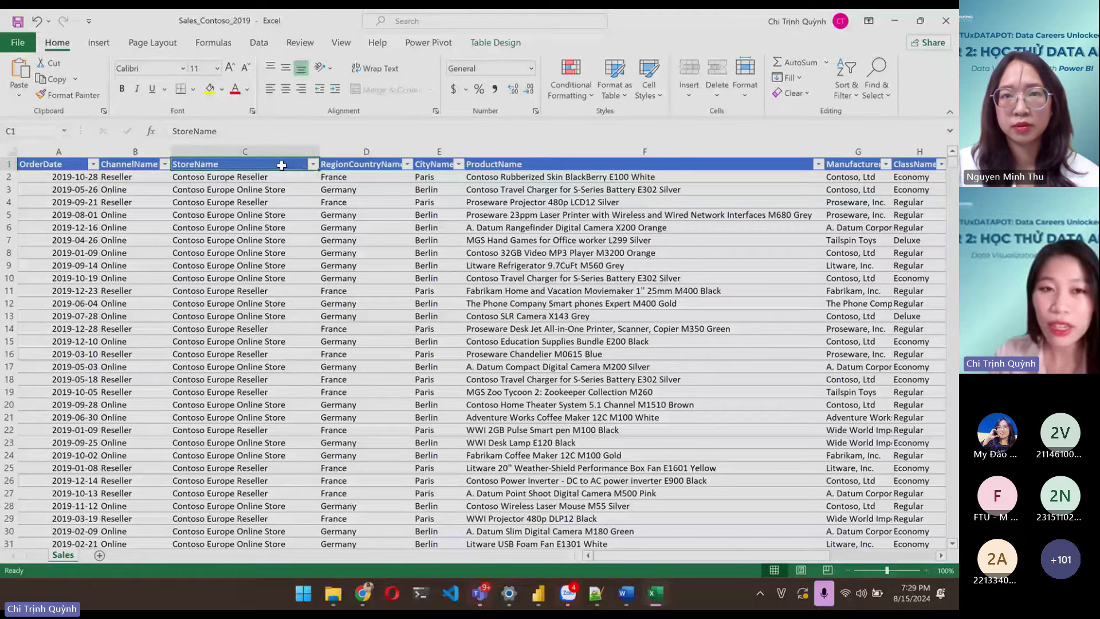
pyautogui.press('Right')
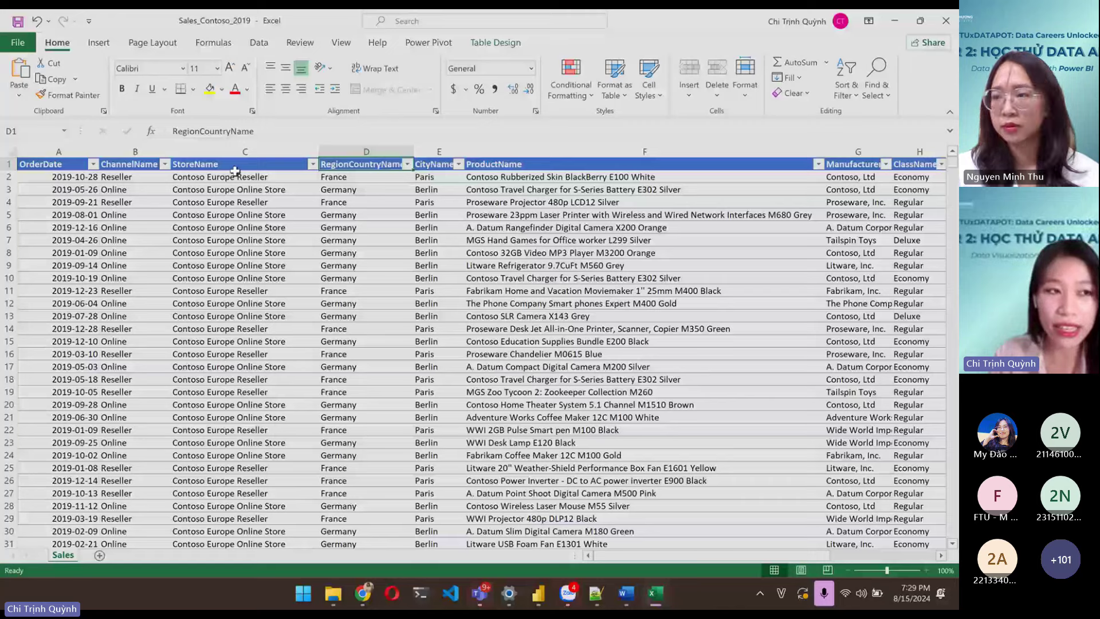
pyautogui.press('Left')
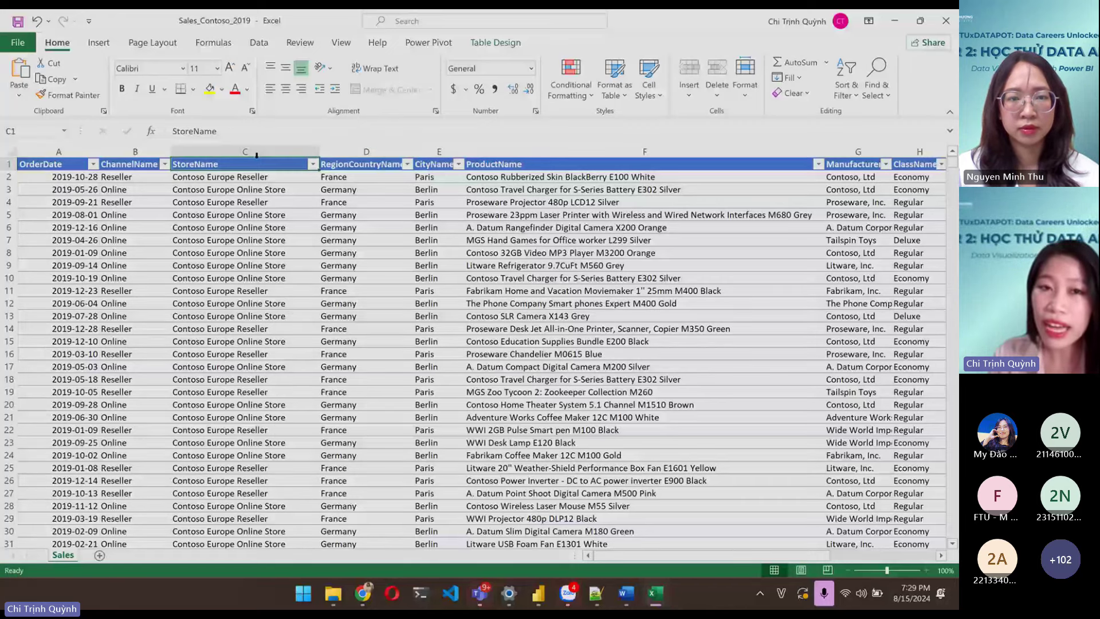
# - Check the available filter values of the RegionCountryName and CityName columns without filtering the table
pyautogui.click(358, 165)
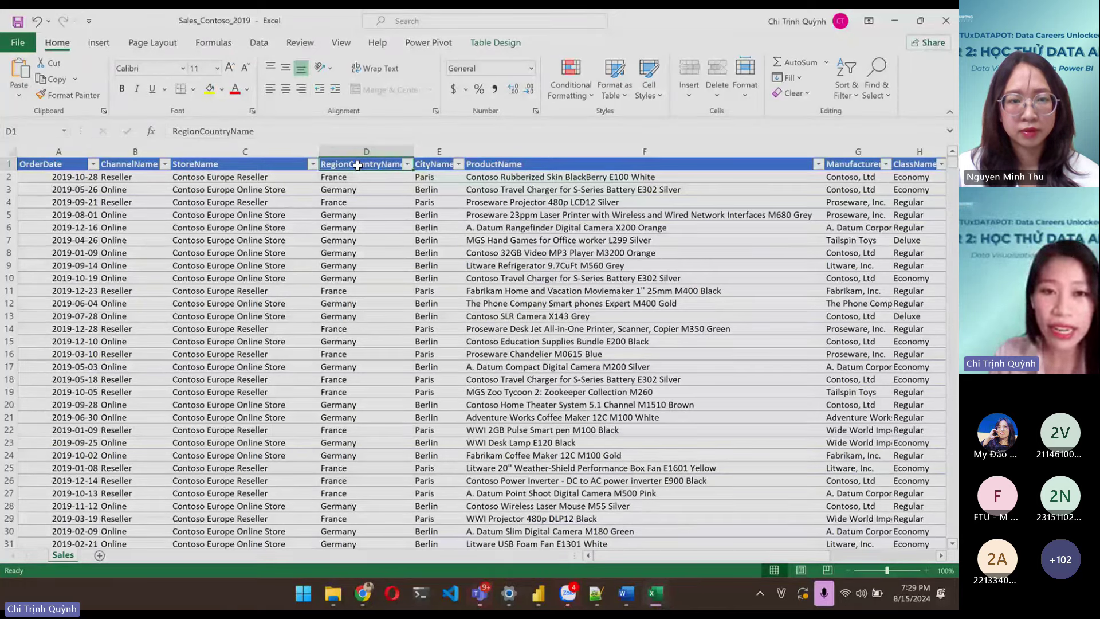
pyautogui.click(407, 165)
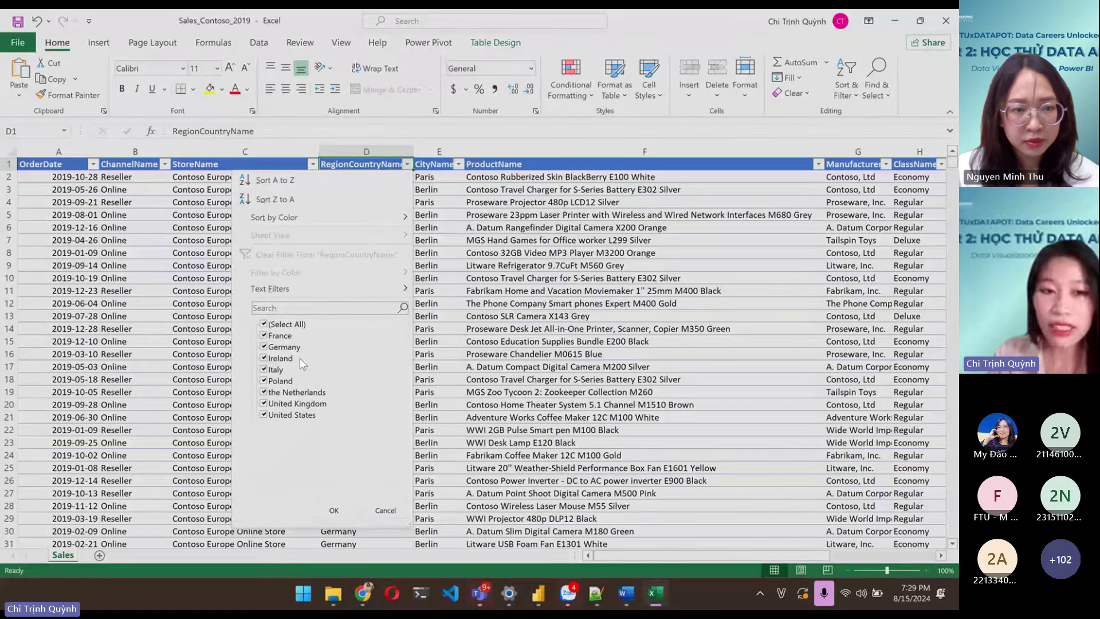
pyautogui.click(435, 219)
pyautogui.click(444, 164)
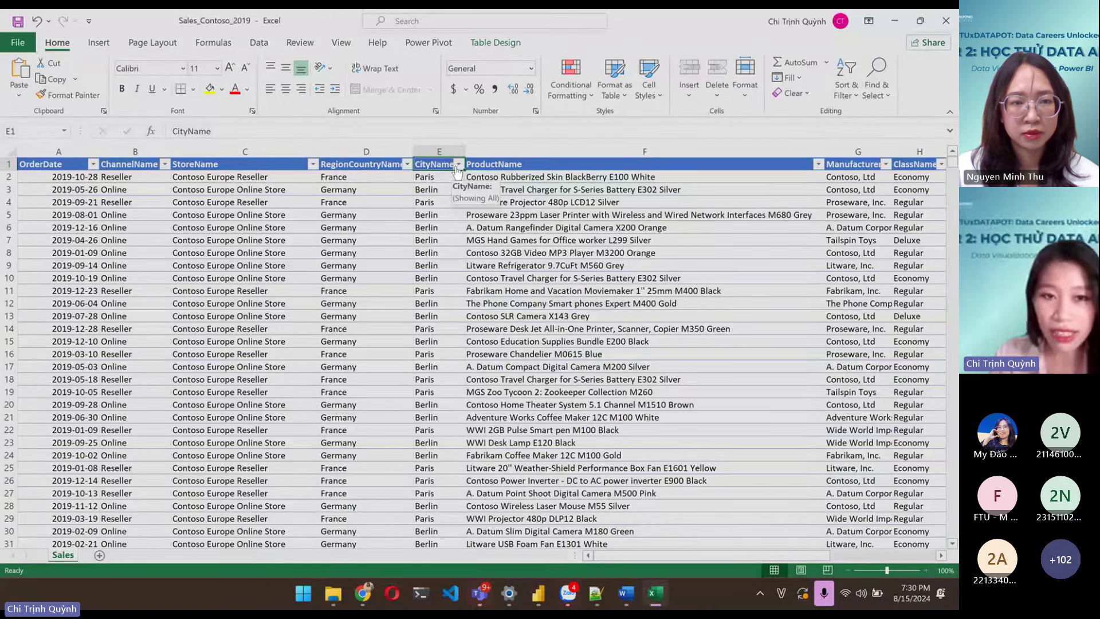
pyautogui.click(458, 165)
pyautogui.press('Escape')
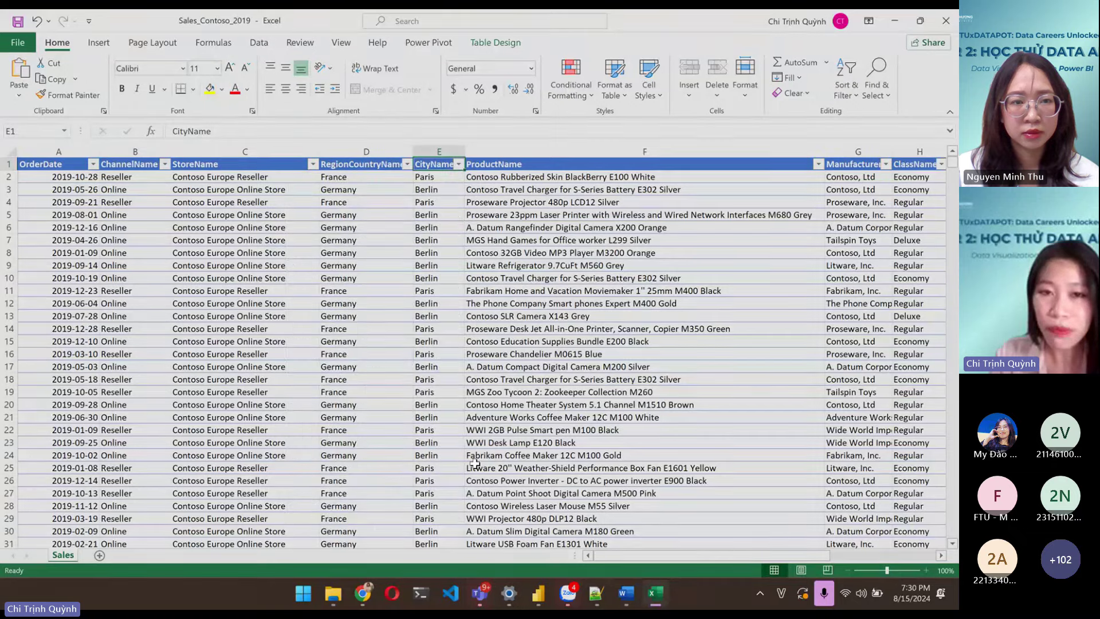
# - Examine the ProductName and Manufacturer columns and check the filter values of the ClassName column
pyautogui.click(591, 162)
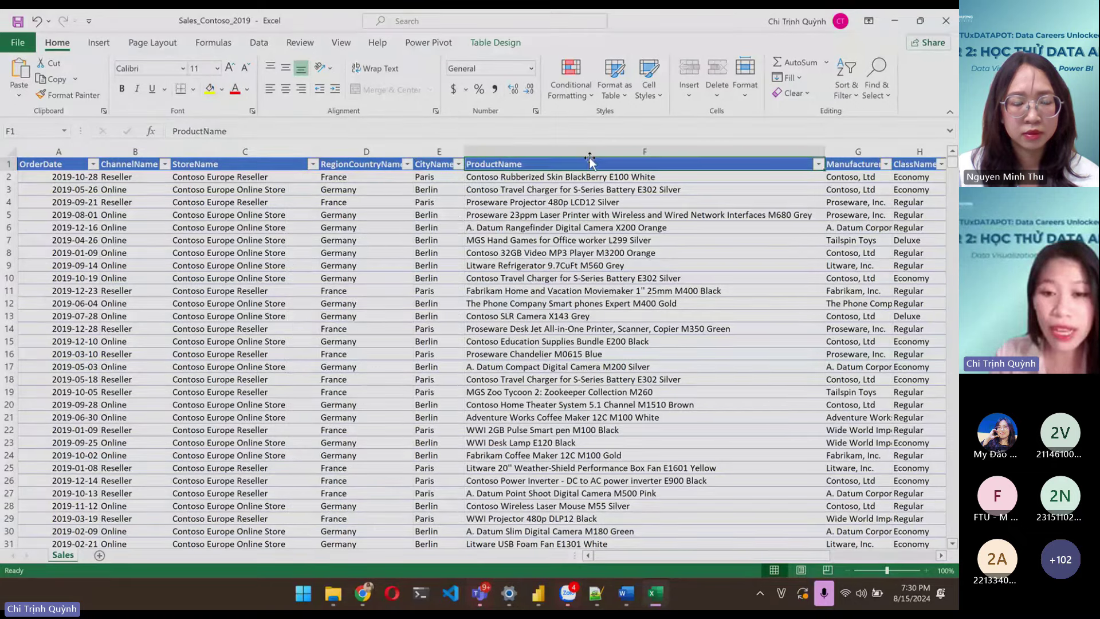
pyautogui.moveTo(636, 556); pyautogui.dragTo(716, 556)
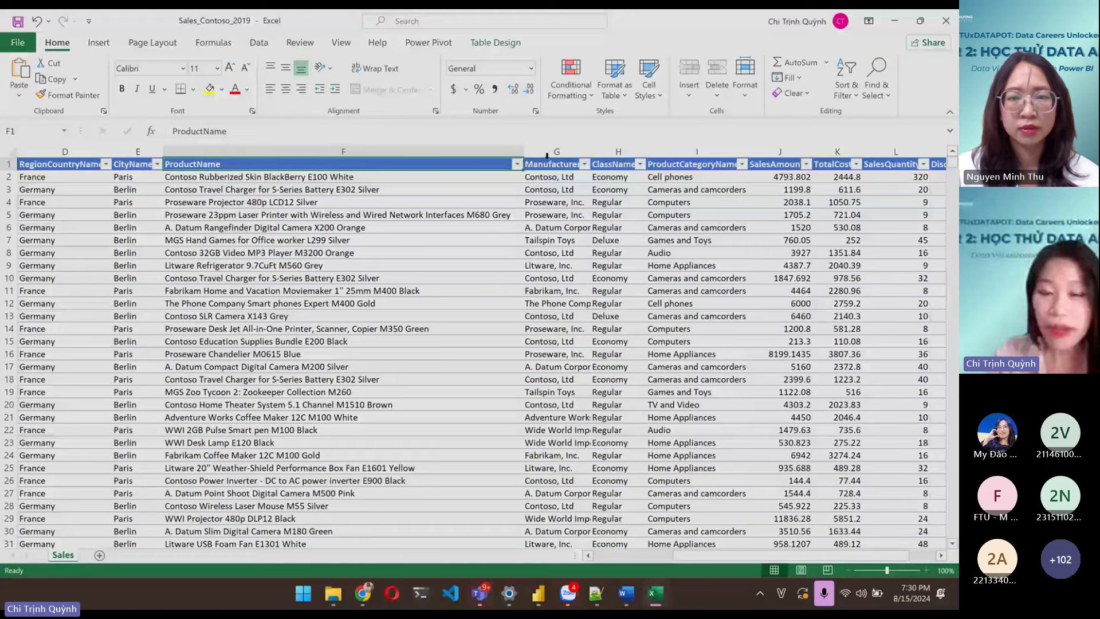
pyautogui.click(567, 164)
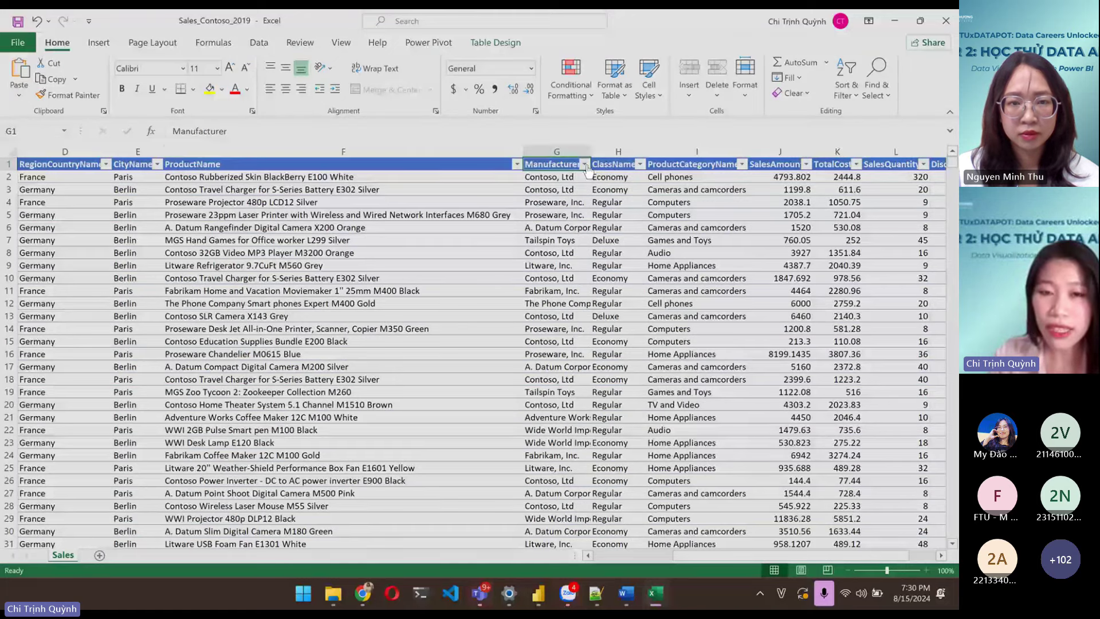
pyautogui.click(624, 166)
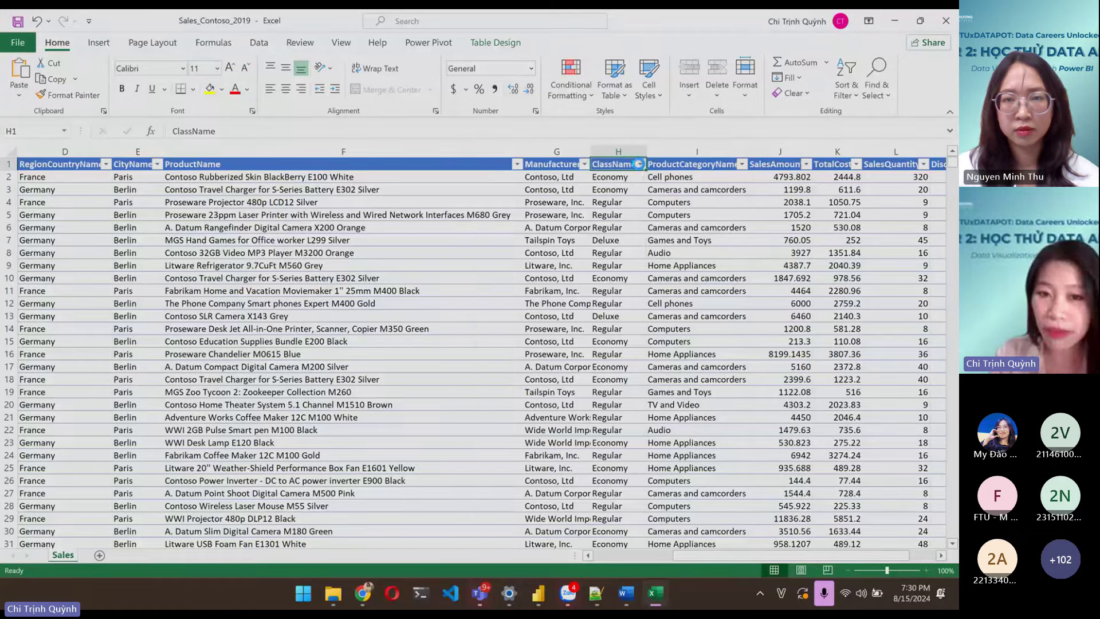
pyautogui.click(640, 165)
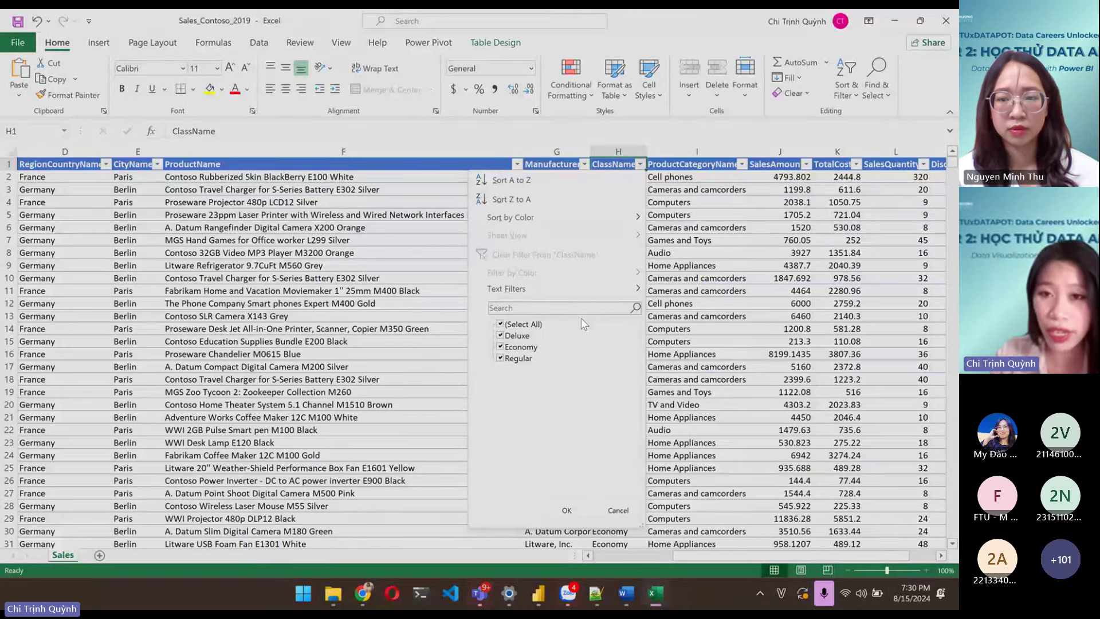
pyautogui.click(567, 510)
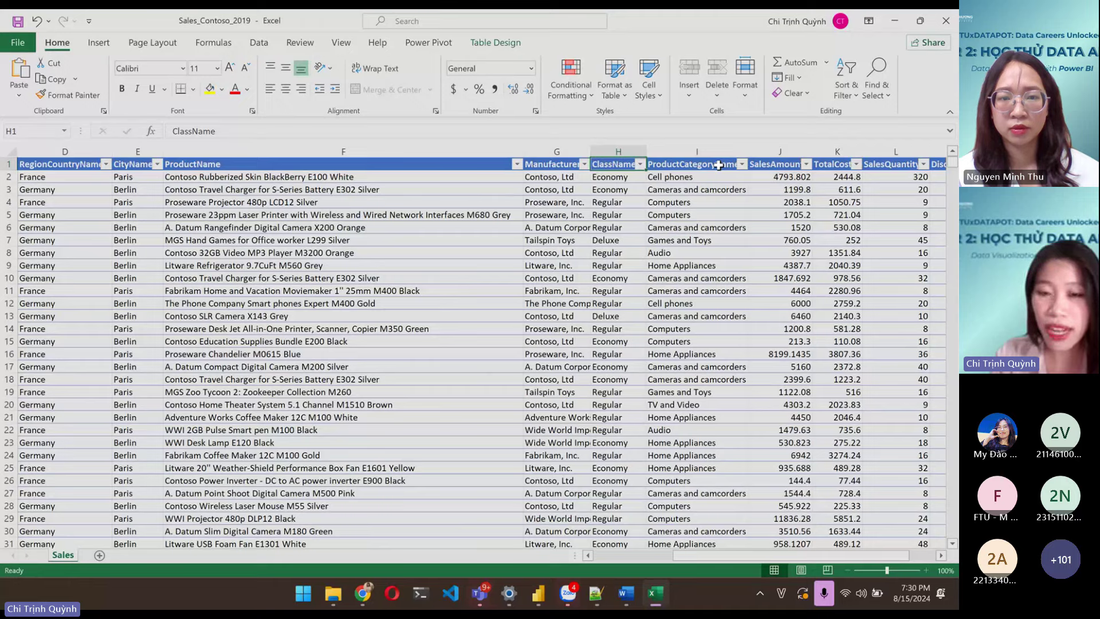
# - Check the product categories available in the ProductCategoryName column's filter without applying a filter
pyautogui.click(718, 165)
pyautogui.click(742, 165)
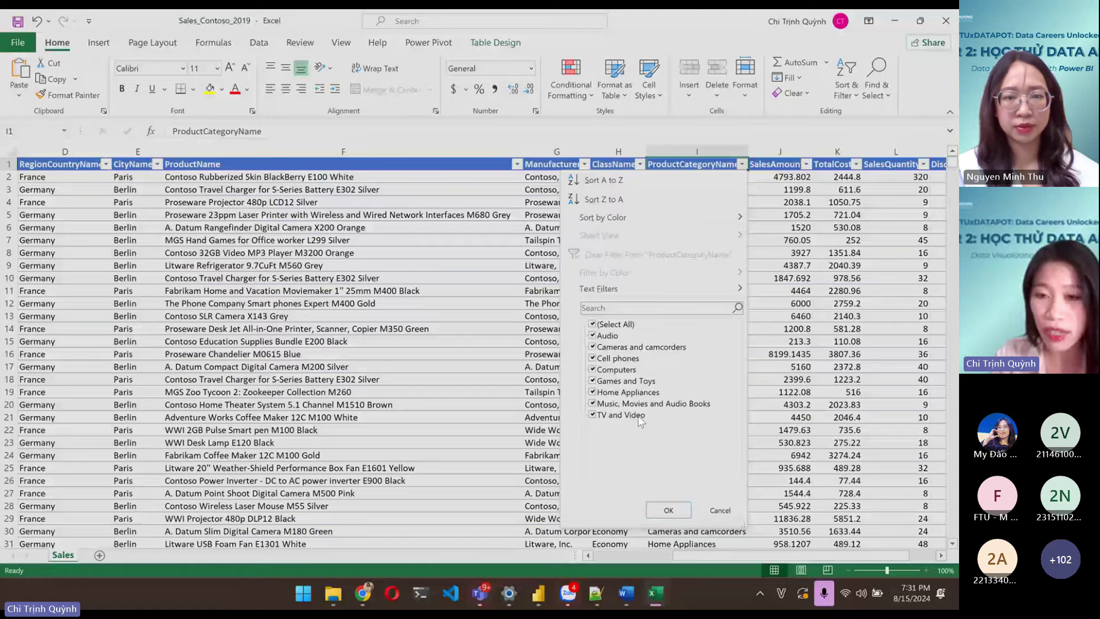
pyautogui.press('Escape')
# - Select the four numeric columns from SalesAmount to DiscountAmount together to review them
pyautogui.click(778, 167)
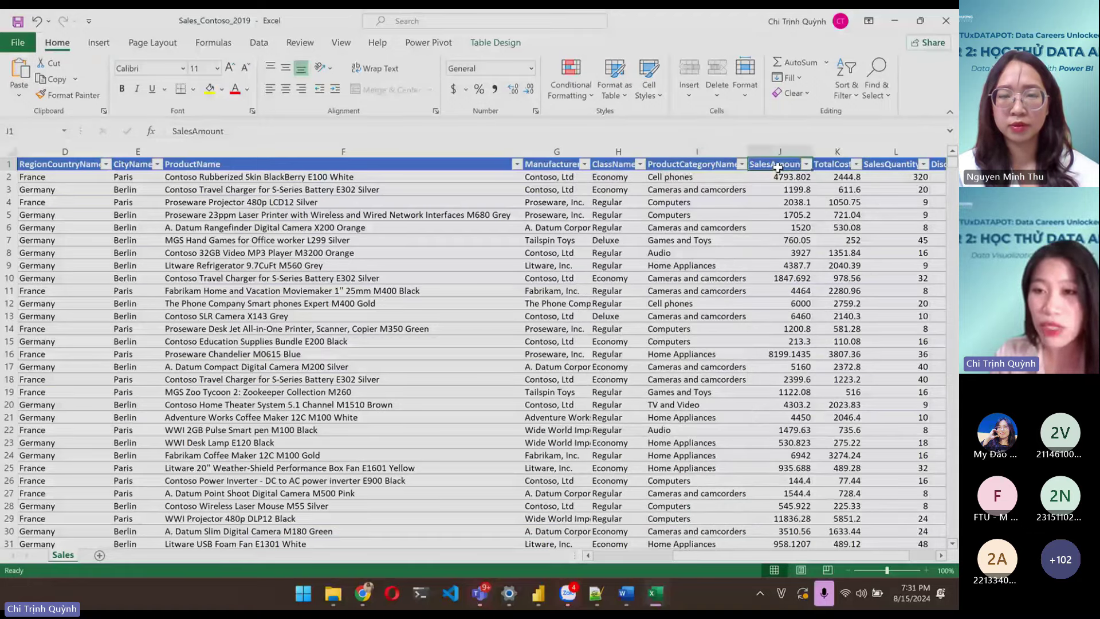
pyautogui.press('Right')
pyautogui.press('Right')
pyautogui.press('Right')
pyautogui.press('Down')
pyautogui.press('Down')
pyautogui.press('Down')
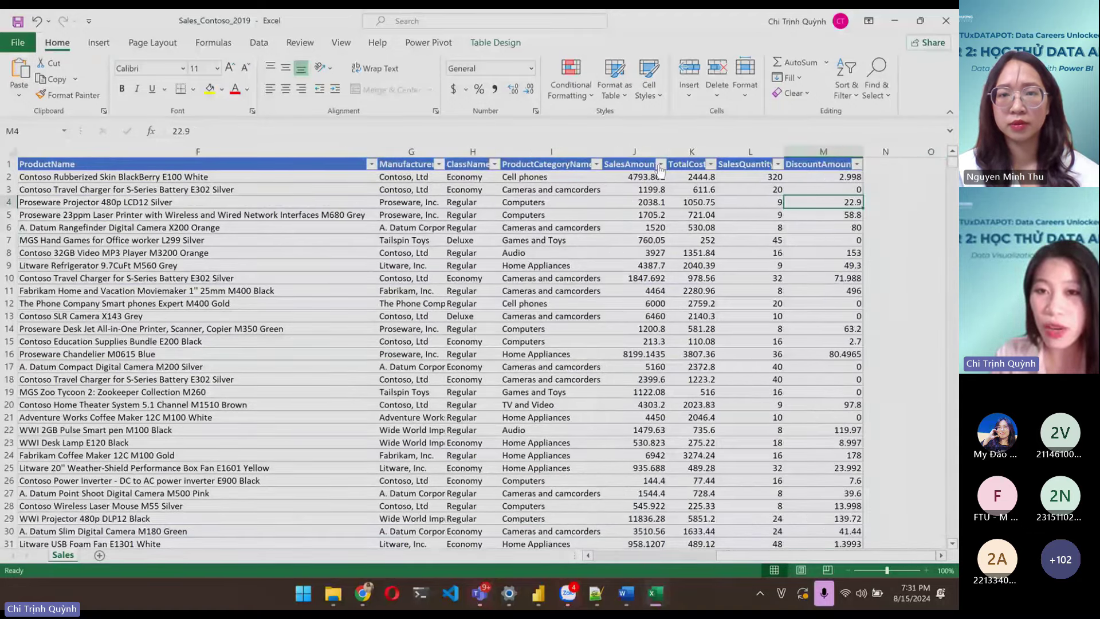
pyautogui.moveTo(634, 151); pyautogui.dragTo(825, 153)
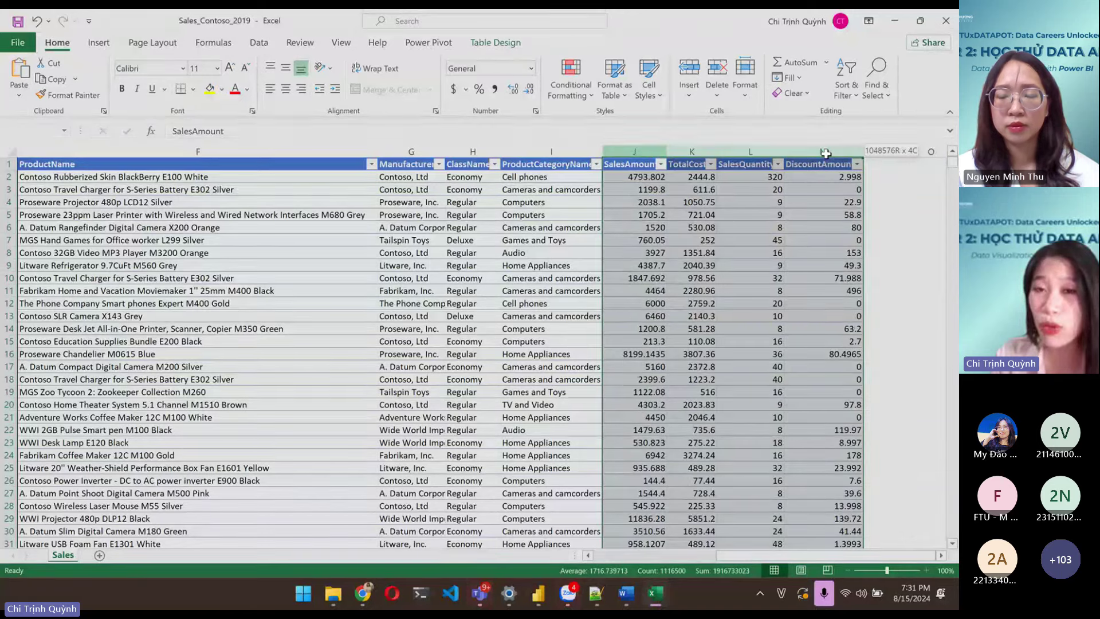
# - Examine the SalesAmount, TotalCost and SalesQuantity columns individually
pyautogui.click(642, 165)
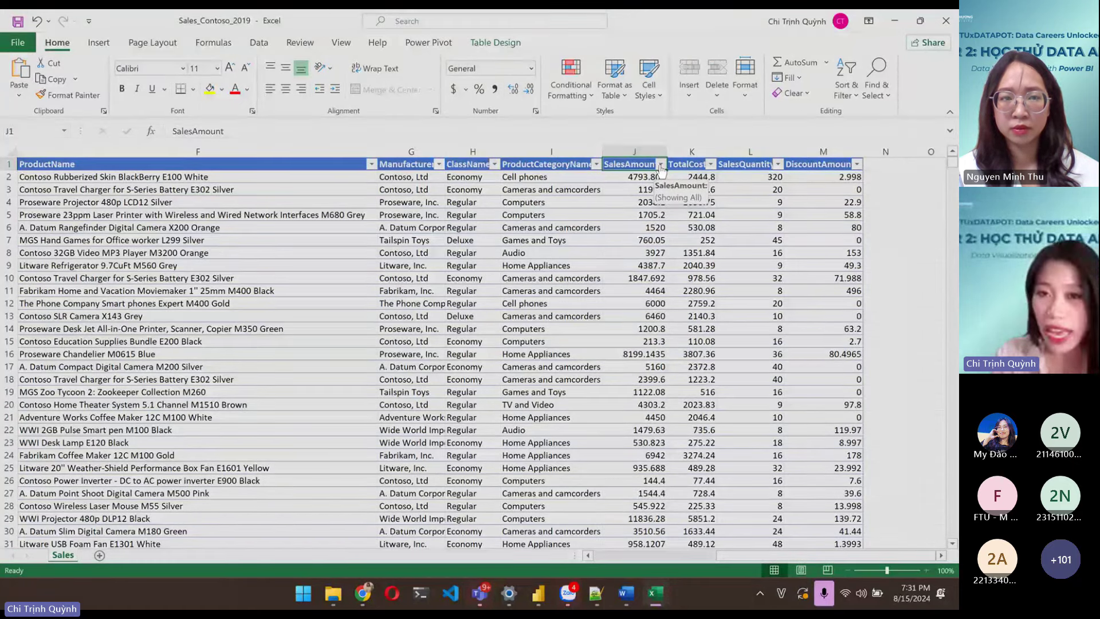
pyautogui.click(682, 164)
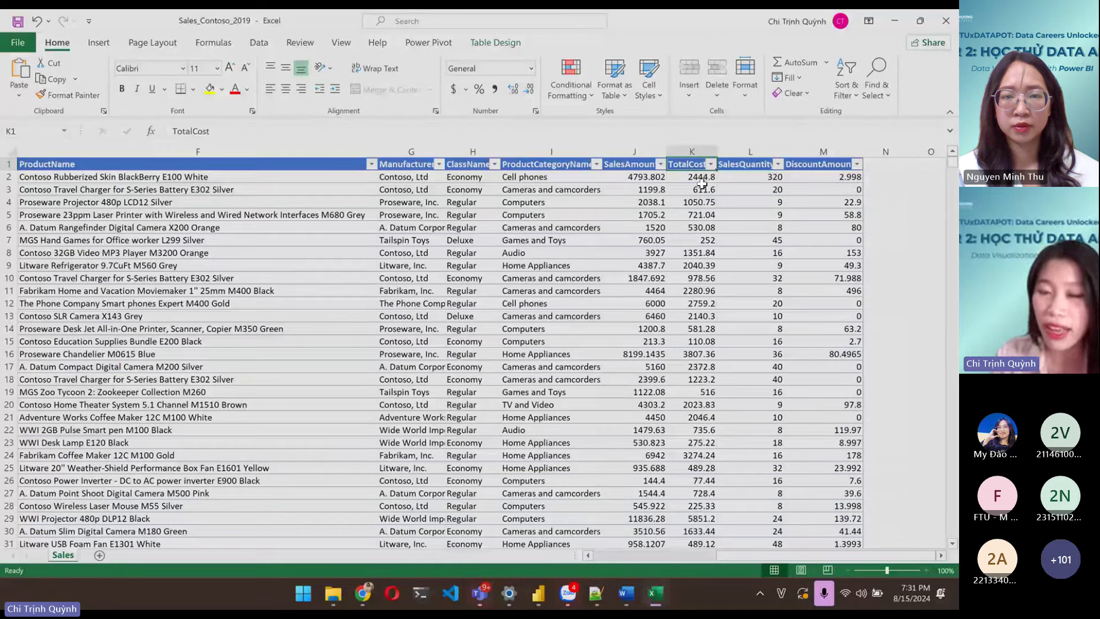
pyautogui.click(637, 178)
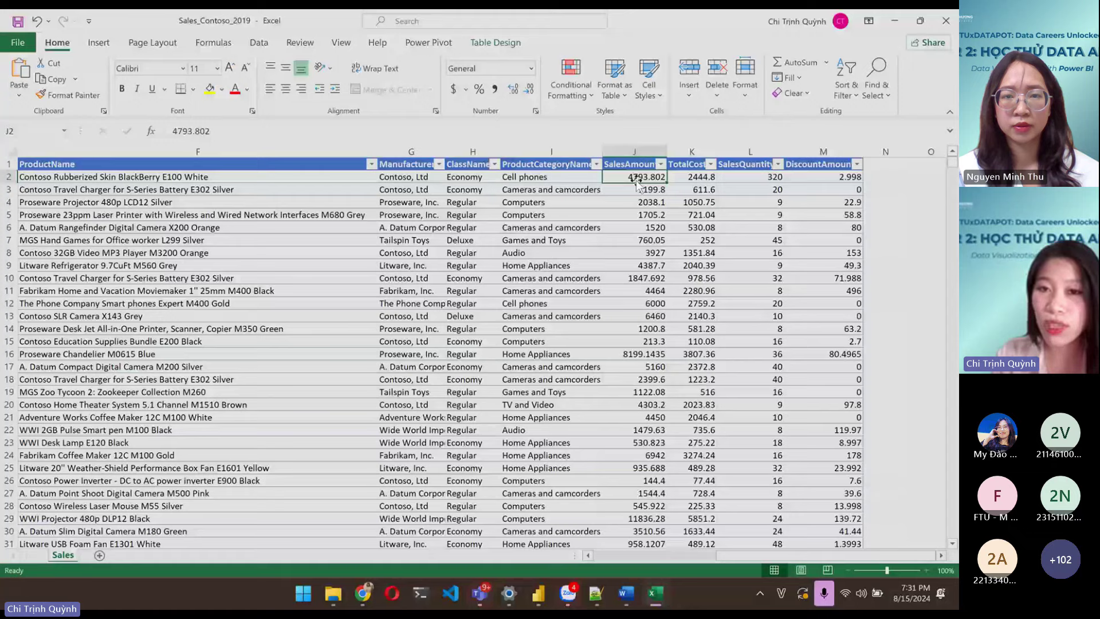
pyautogui.click(654, 151)
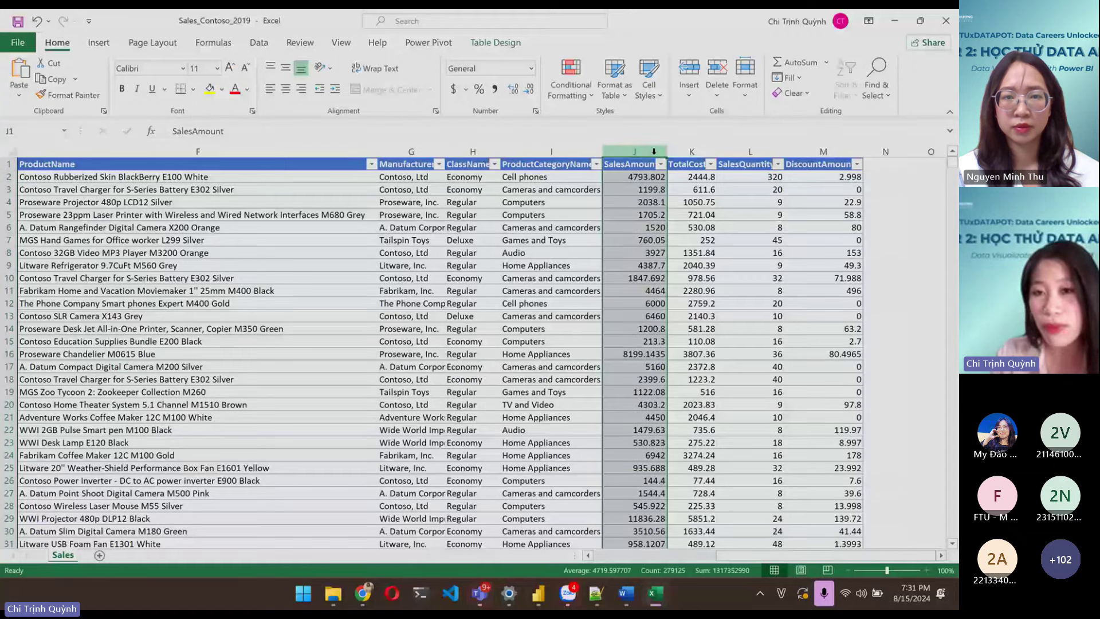
pyautogui.click(751, 151)
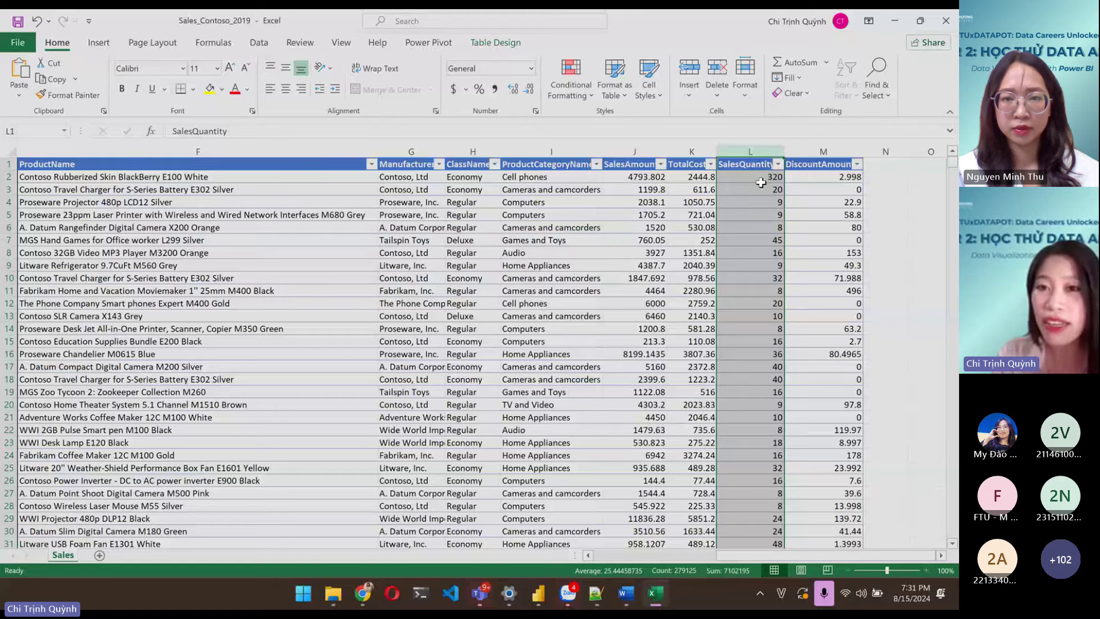
# - Examine the SalesQuantity and DiscountAmount columns individually, and select the SalesAmount to DiscountAmount columns together for review
pyautogui.click(761, 180)
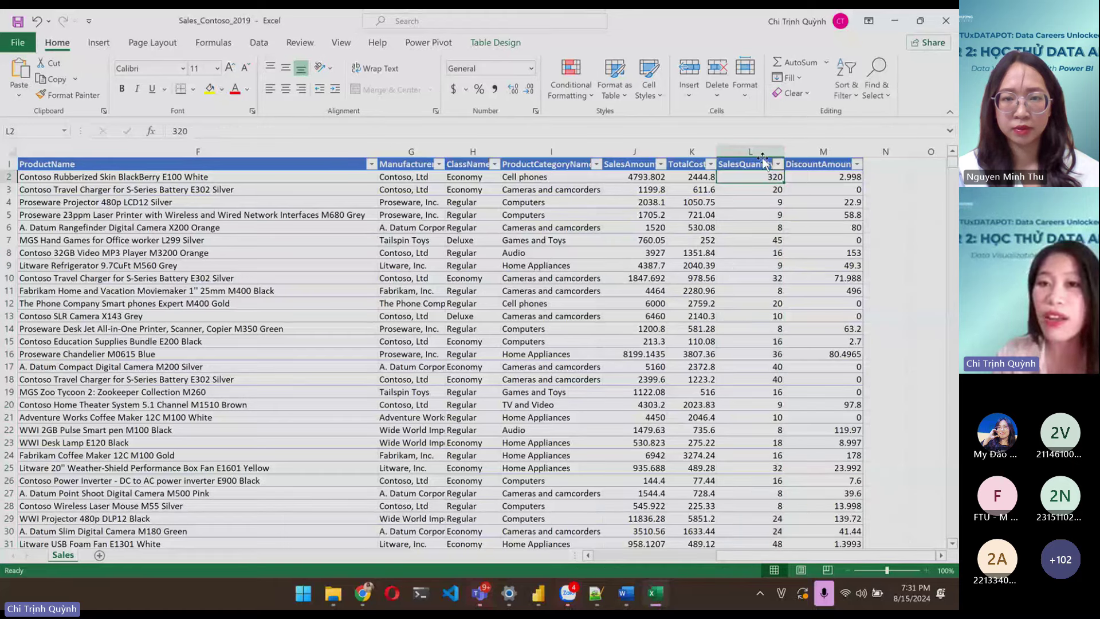
pyautogui.click(764, 150)
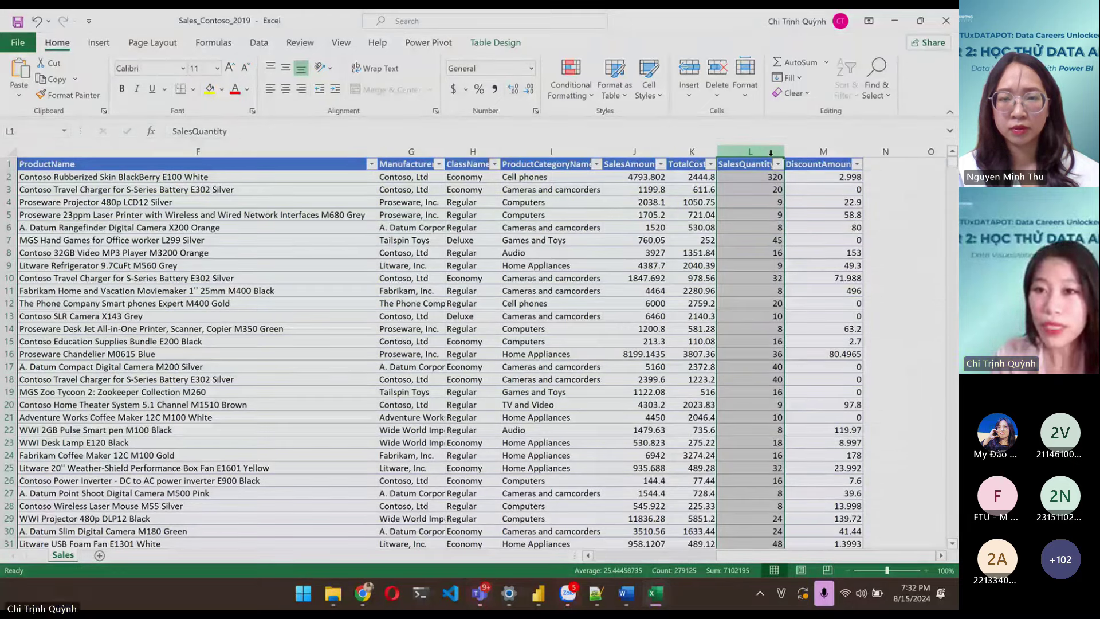
pyautogui.click(820, 152)
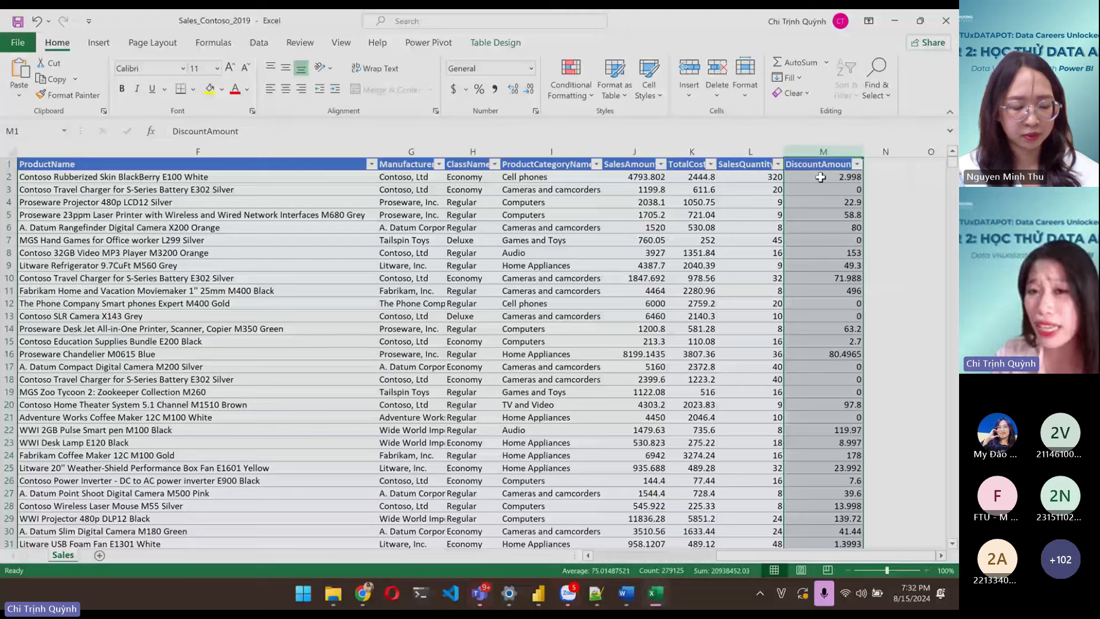
pyautogui.click(692, 176)
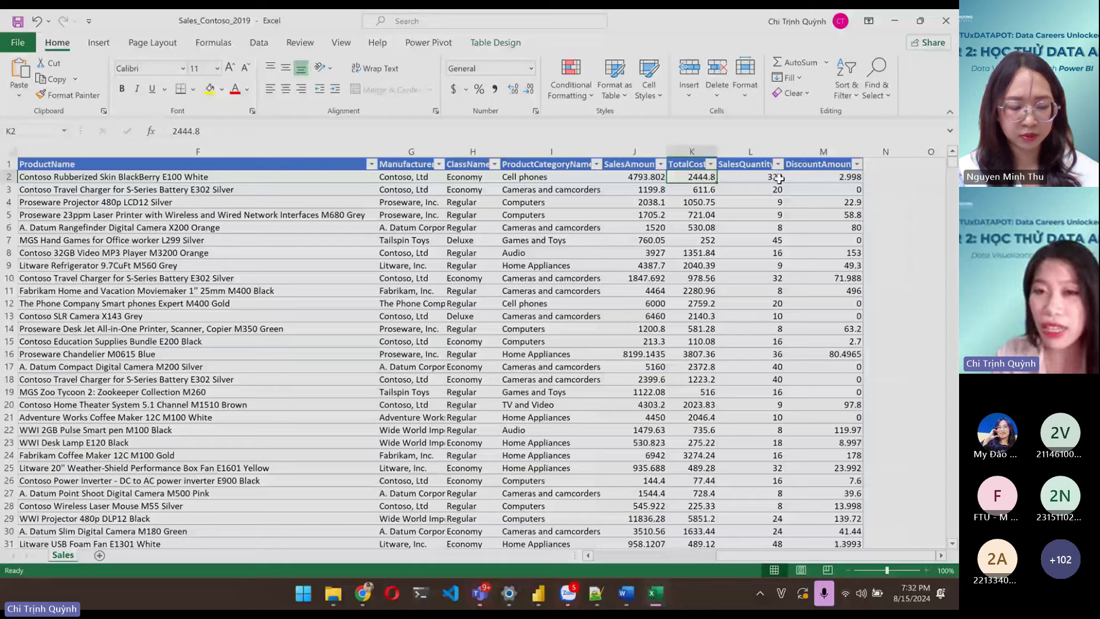
pyautogui.moveTo(628, 151); pyautogui.dragTo(821, 153)
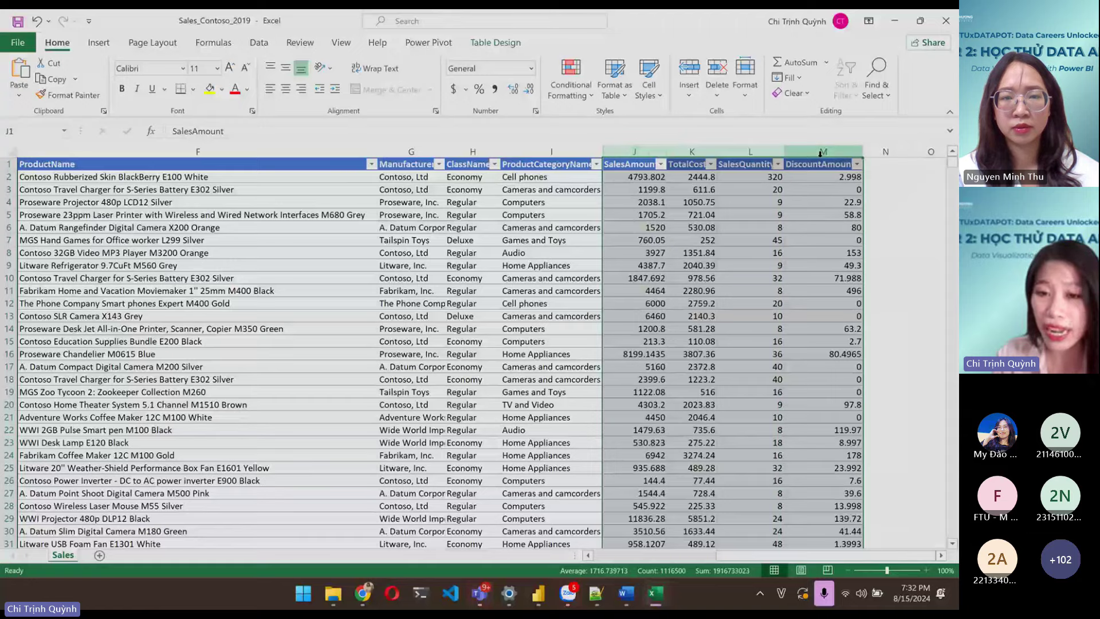
# - Review the descriptive columns from ChannelName to CityName, including RegionCountryName and CityName as a pair, and return to the numeric columns
pyautogui.moveTo(783, 556); pyautogui.dragTo(659, 557)
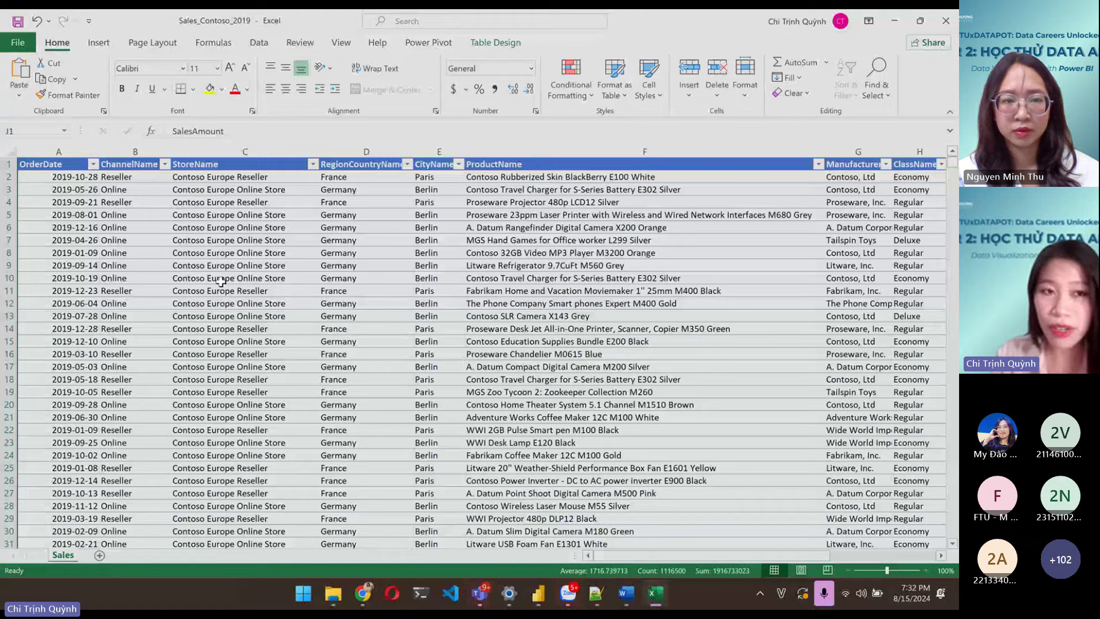
pyautogui.moveTo(135, 152); pyautogui.dragTo(435, 157)
pyautogui.moveTo(366, 151); pyautogui.dragTo(427, 151)
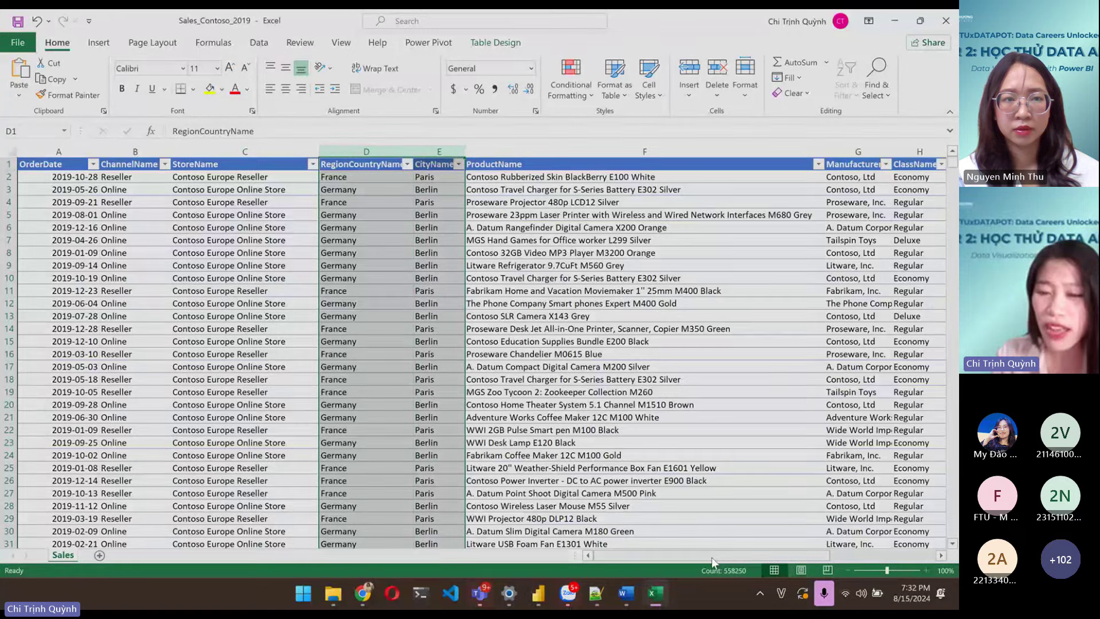
pyautogui.moveTo(712, 557); pyautogui.dragTo(817, 557)
pyautogui.click(585, 442)
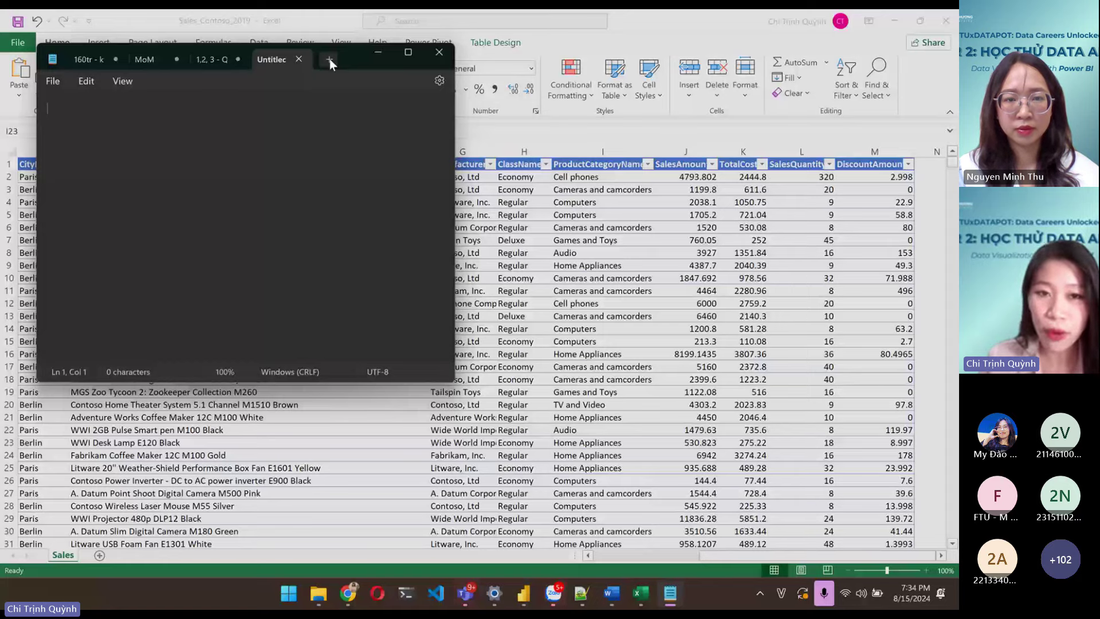
# - Switch to Notepad and head a blank note "Câu hỏi từ bộ dữ lieu", leaving an empty line below it
pyautogui.moveTo(329, 59); pyautogui.dragTo(657, 222)
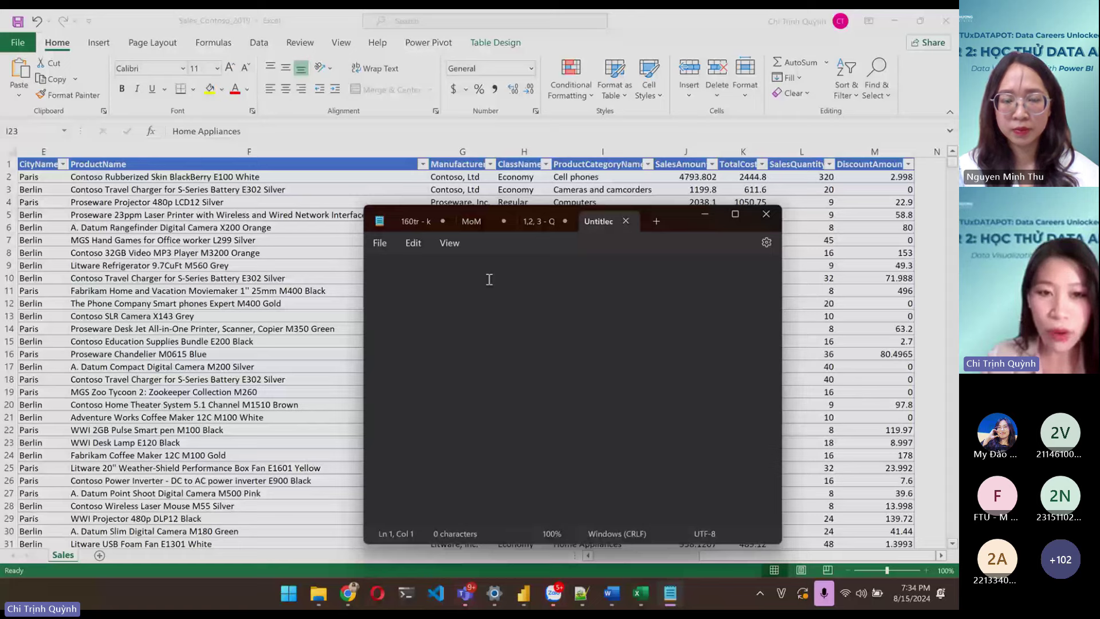
pyautogui.write('Ca')
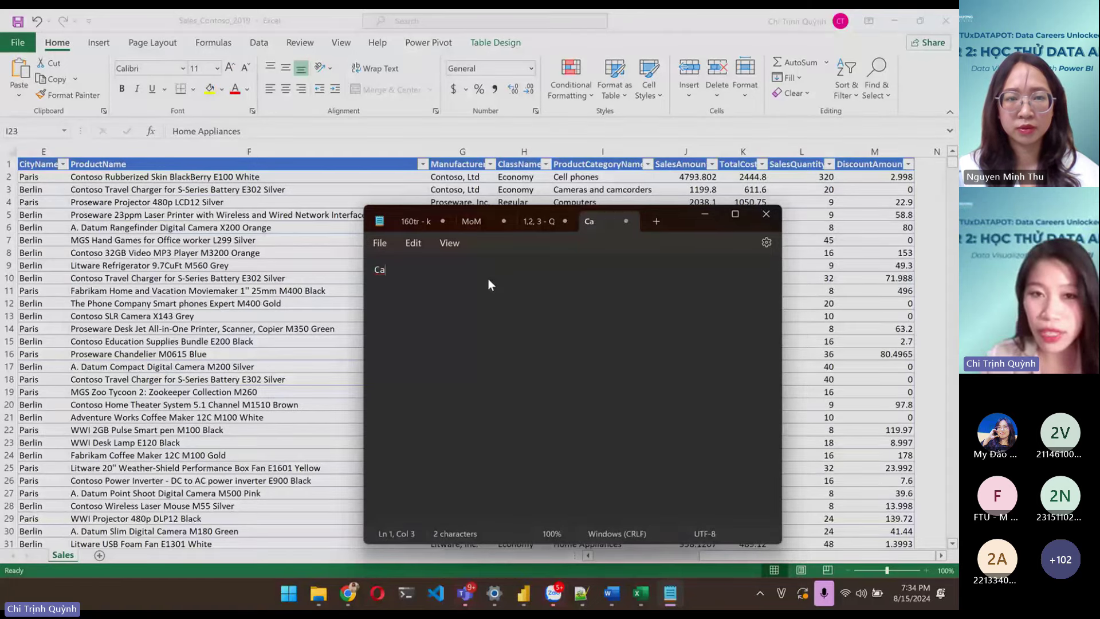
pyautogui.write('au')
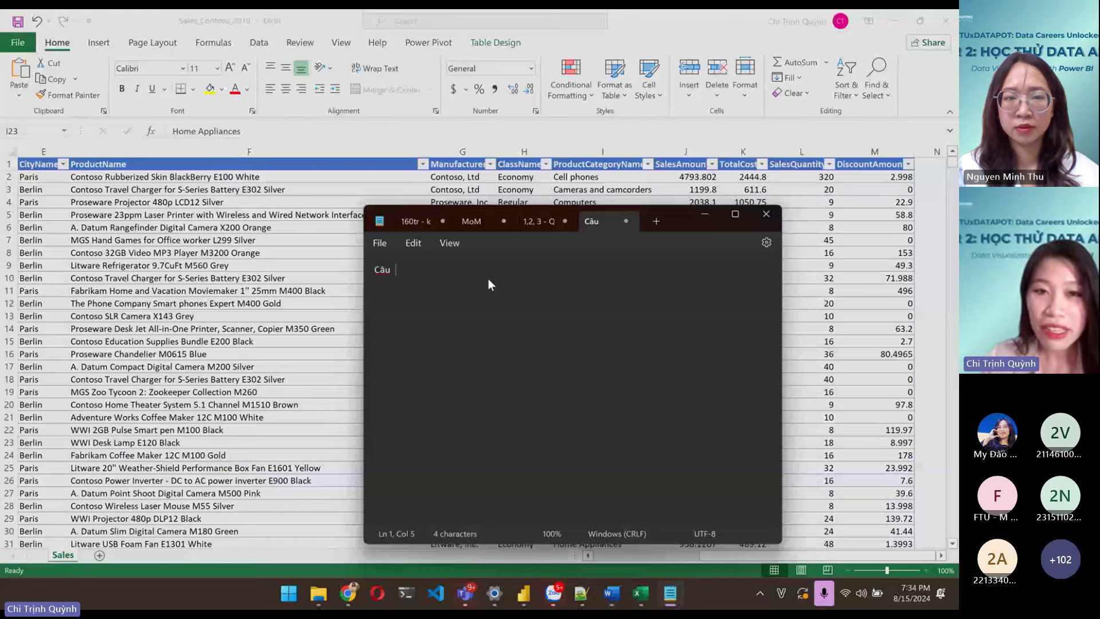
pyautogui.write('hỏi từ bộ dữ lieu')
pyautogui.press('Return')
pyautogui.press('Return')
# - Write the main question line "- Tổng doanh thu, tổng chi phí, tổng lợi nhuận" under the heading
pyautogui.write('- Tổng doanh th')
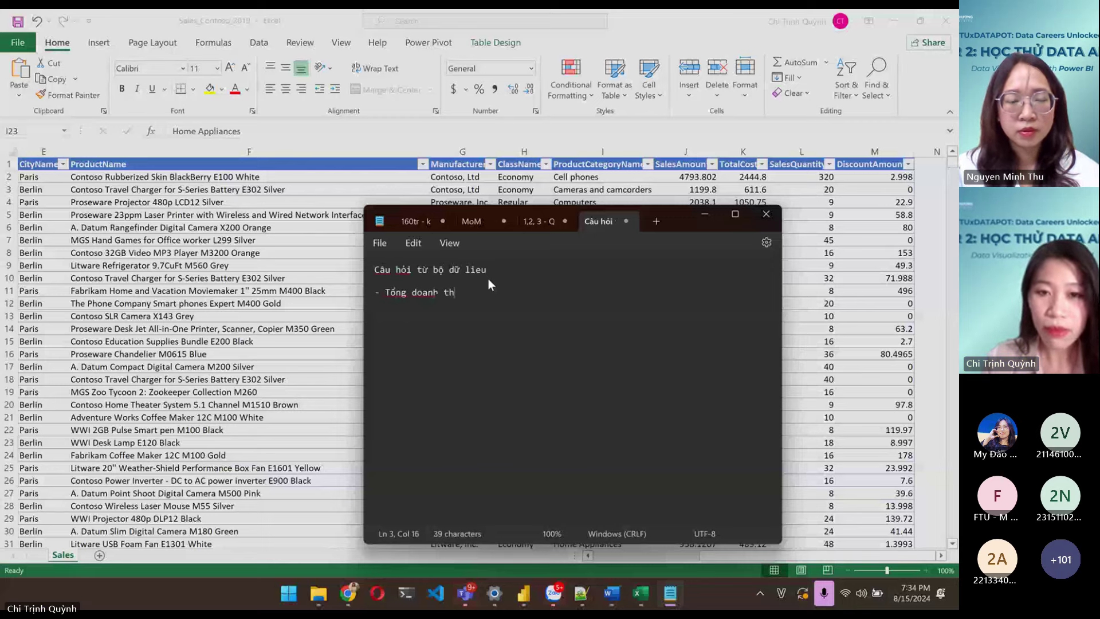
pyautogui.write('u, tổng chi phí,')
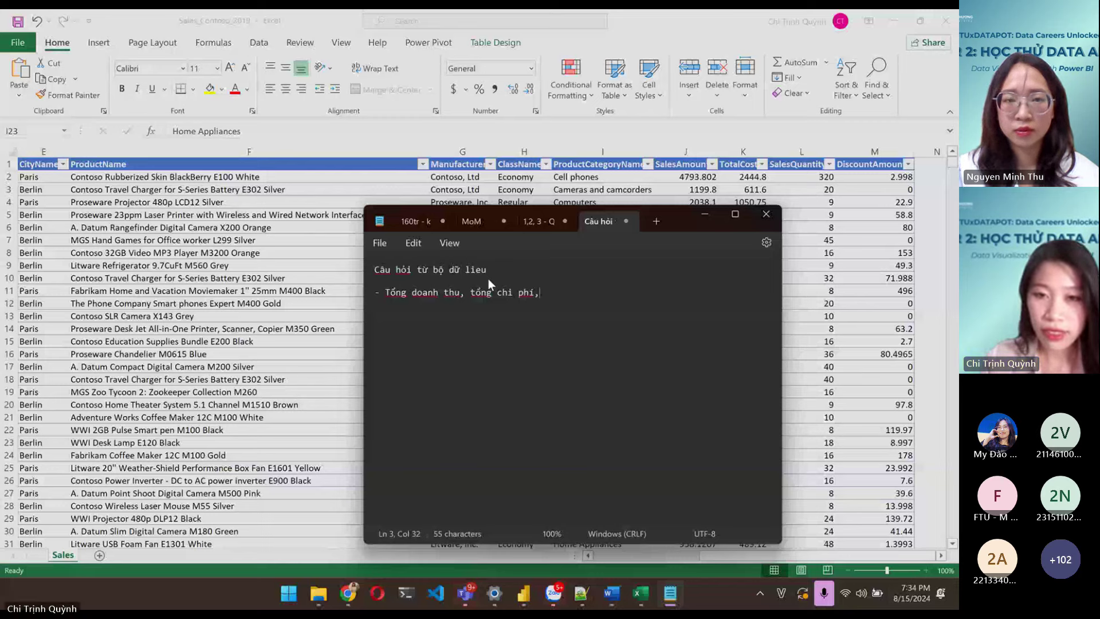
pyautogui.write('tổng lợi nhuận từ các')
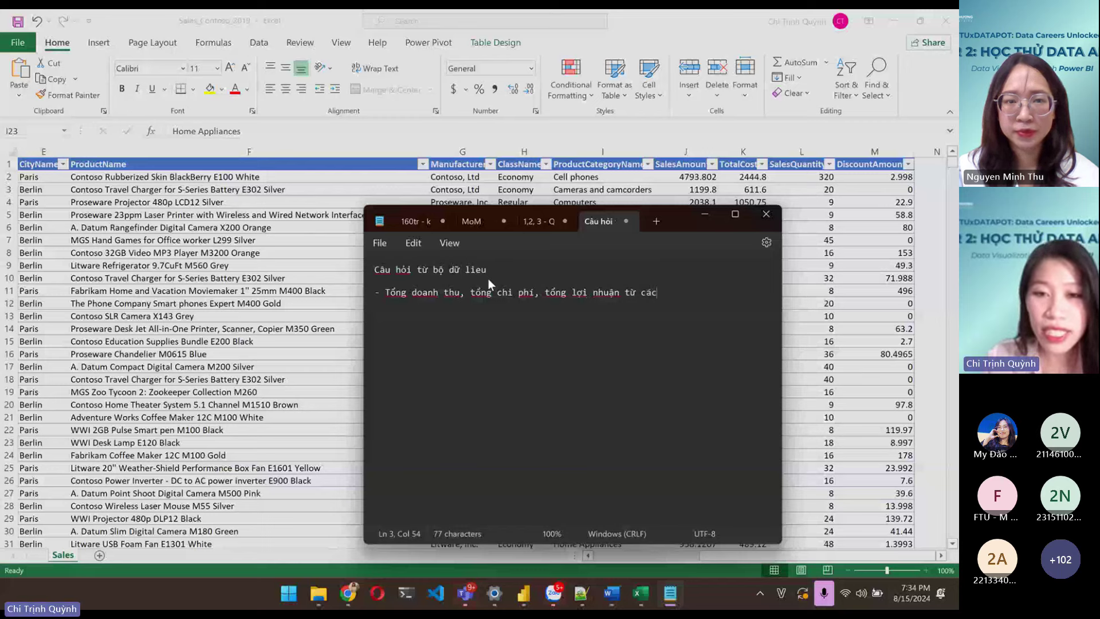
pyautogui.press('BackSpace')
pyautogui.press('BackSpace')
pyautogui.press('BackSpace')
pyautogui.press('BackSpace')
pyautogui.press('BackSpace')
pyautogui.press('BackSpace')
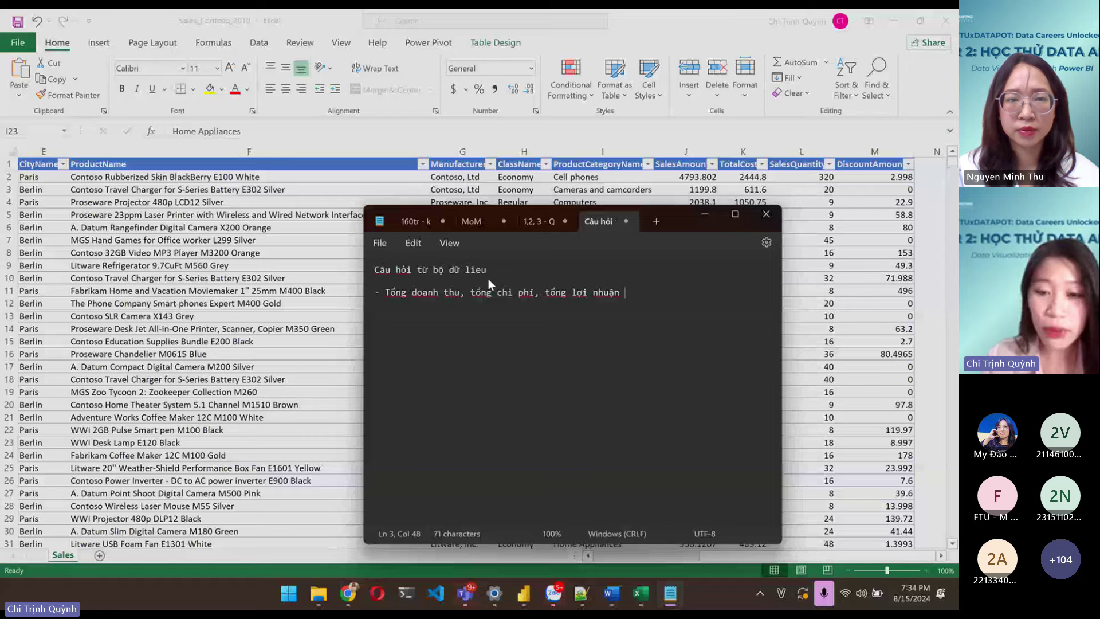
# - Add the sub-point "+ Từ các kênh bán -> Kênh bán nào đang hiệu quả (Onl, Store, Reseller)" on a new line
pyautogui.press('Return')
pyautogui.write('+ T')
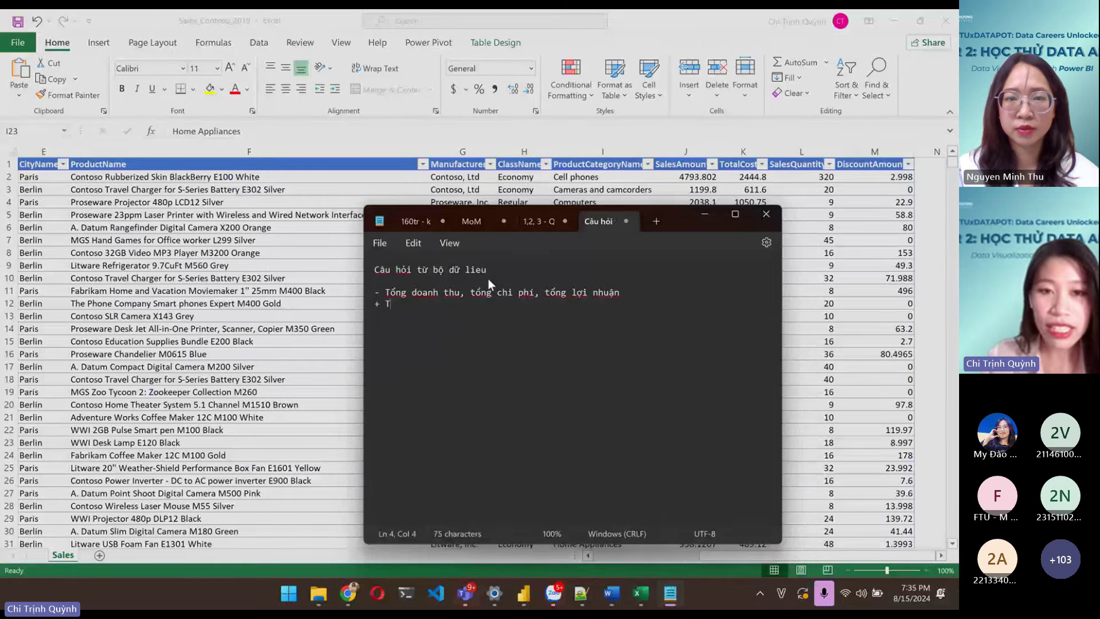
pyautogui.write('ừ các kênh bán -')
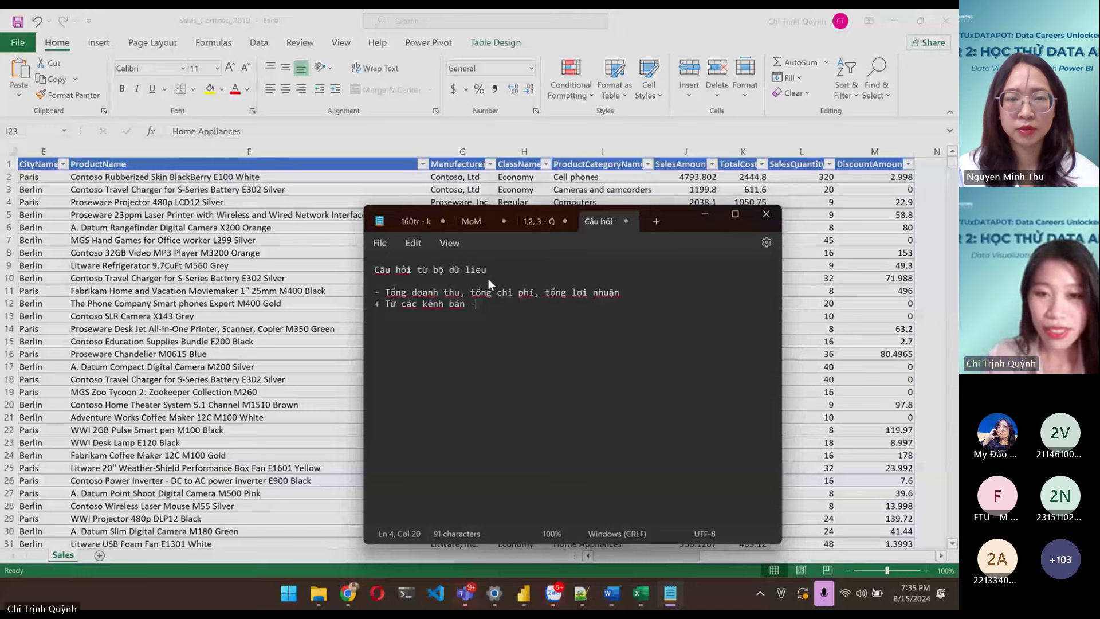
pyautogui.write('> Kênh bán nào d')
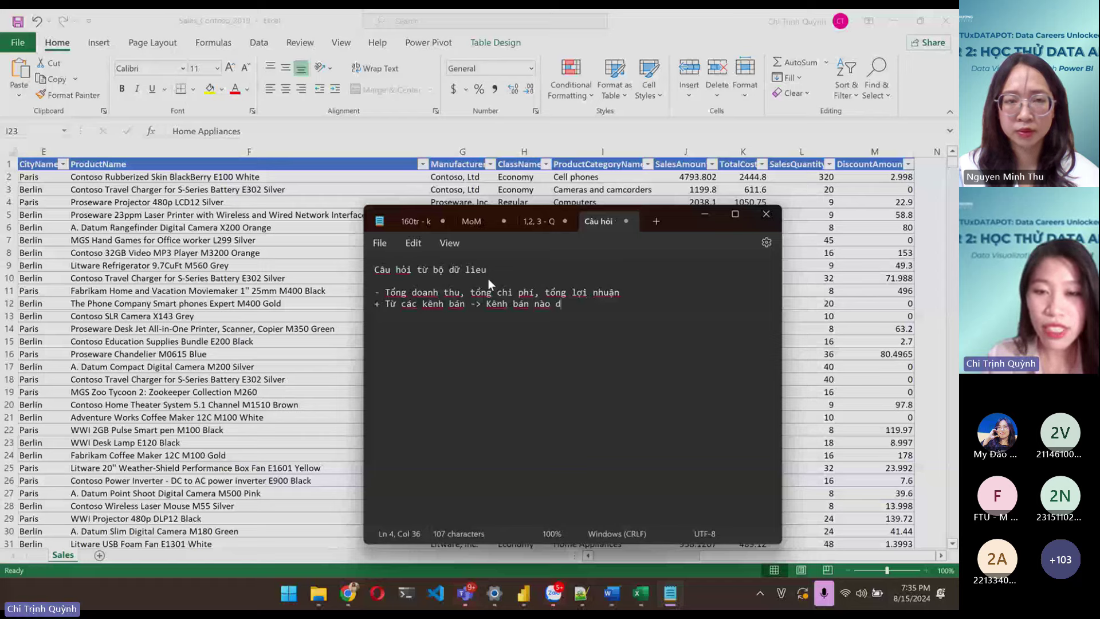
pyautogui.write('dang hiệu quả (O')
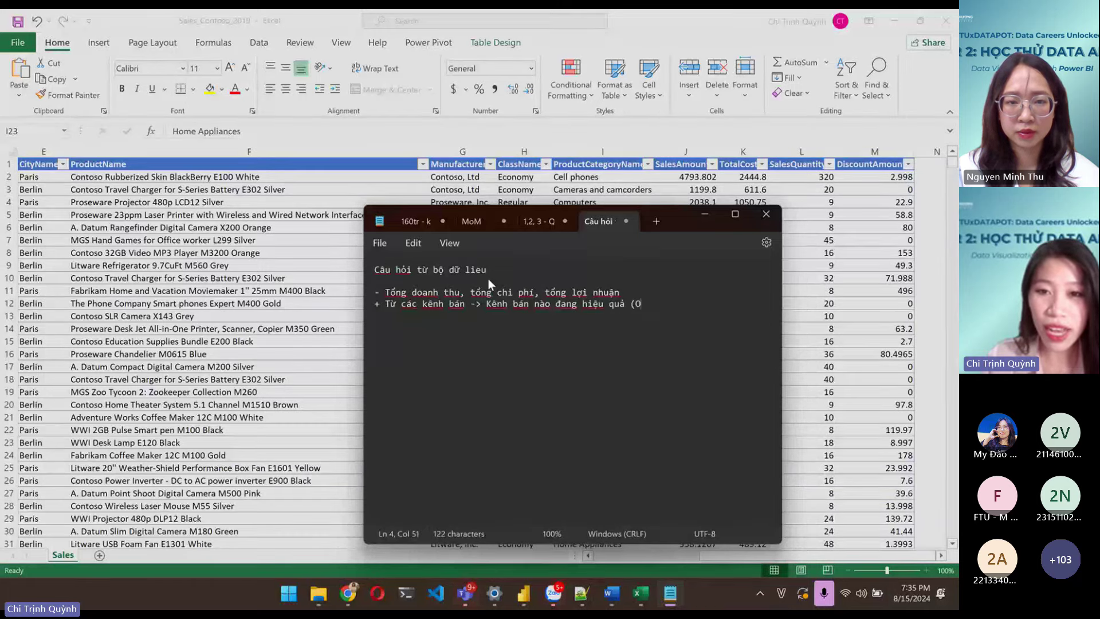
pyautogui.write('nl, Store, Res')
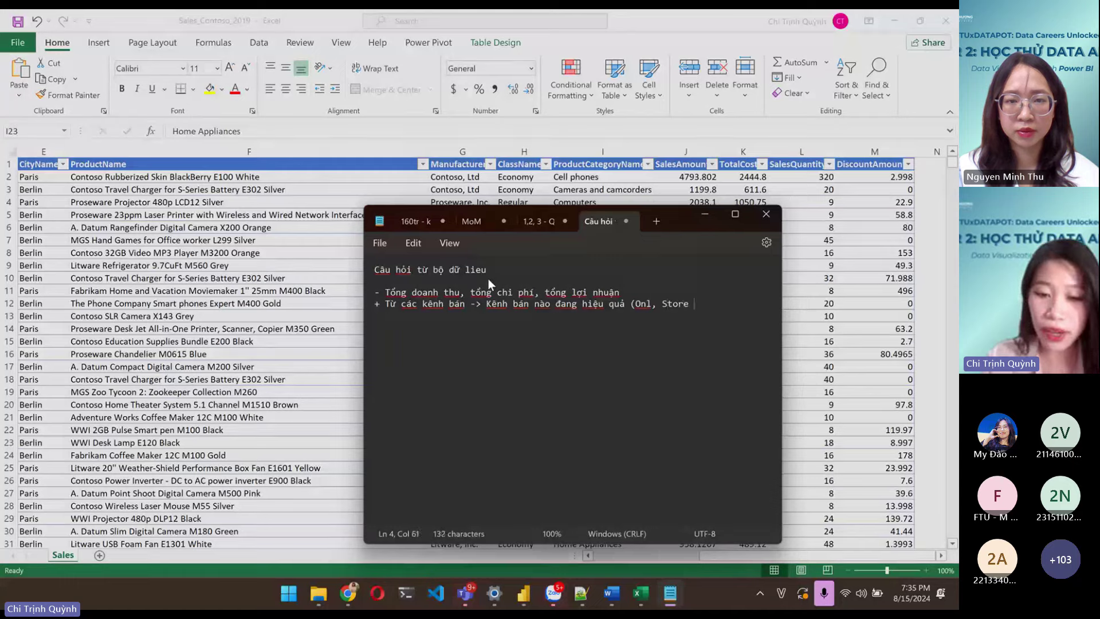
pyautogui.write('el')
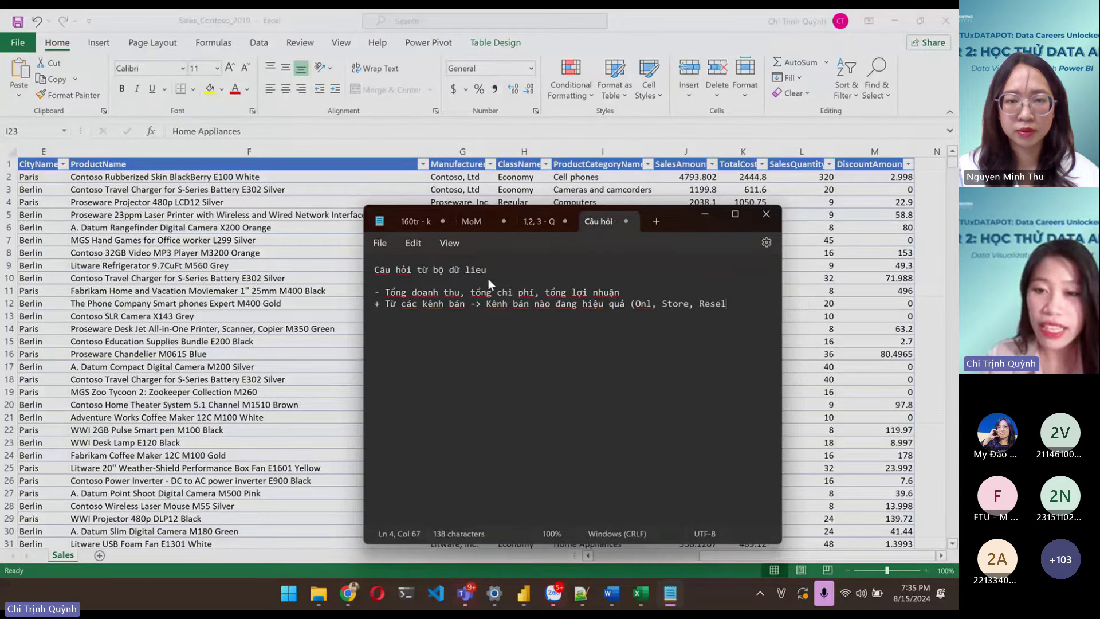
pyautogui.write('ler)')
# - Add the sub-point "+ Trending theo thời gian -> Đánh giá mức độ tang trưởng" and start another "+" line below it
pyautogui.press('Return')
pyautogui.write('+')
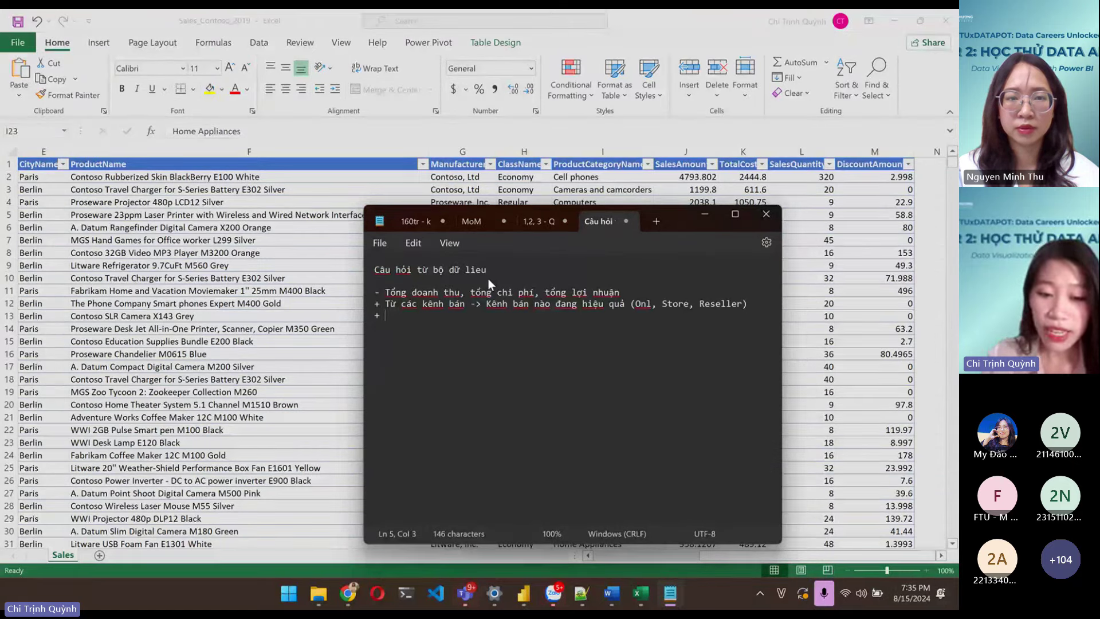
pyautogui.write('Trending t')
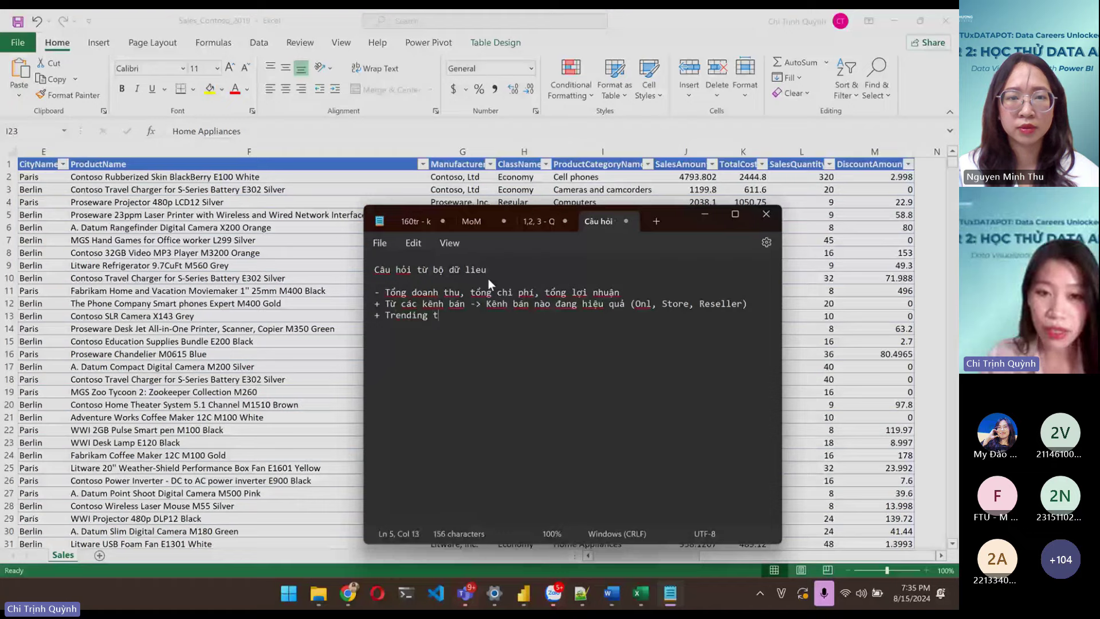
pyautogui.write('heo thời gi')
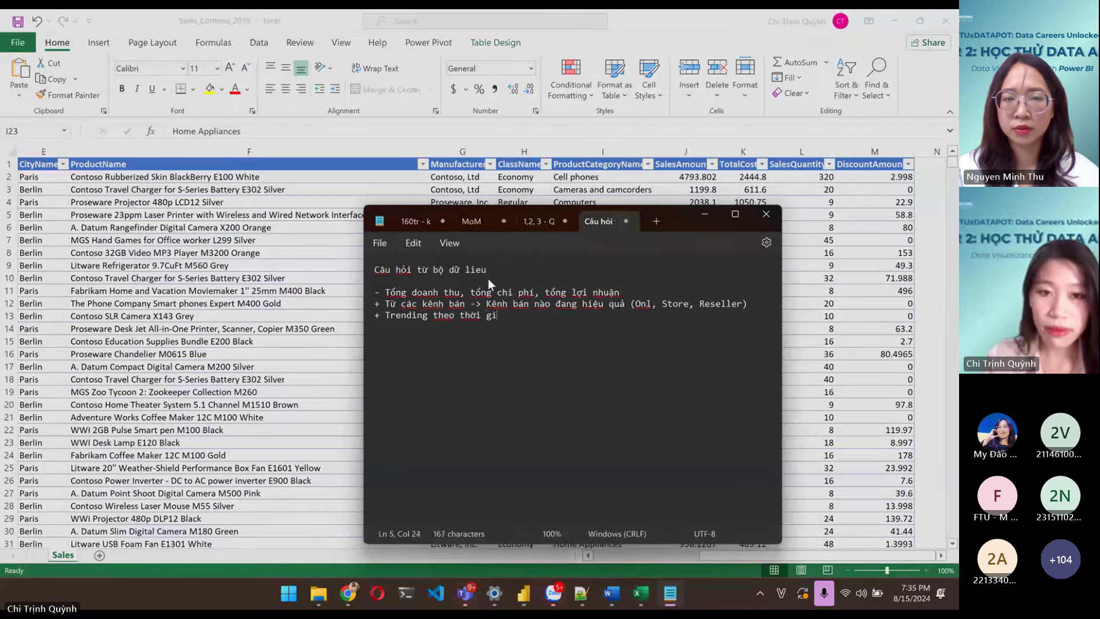
pyautogui.write('an ->')
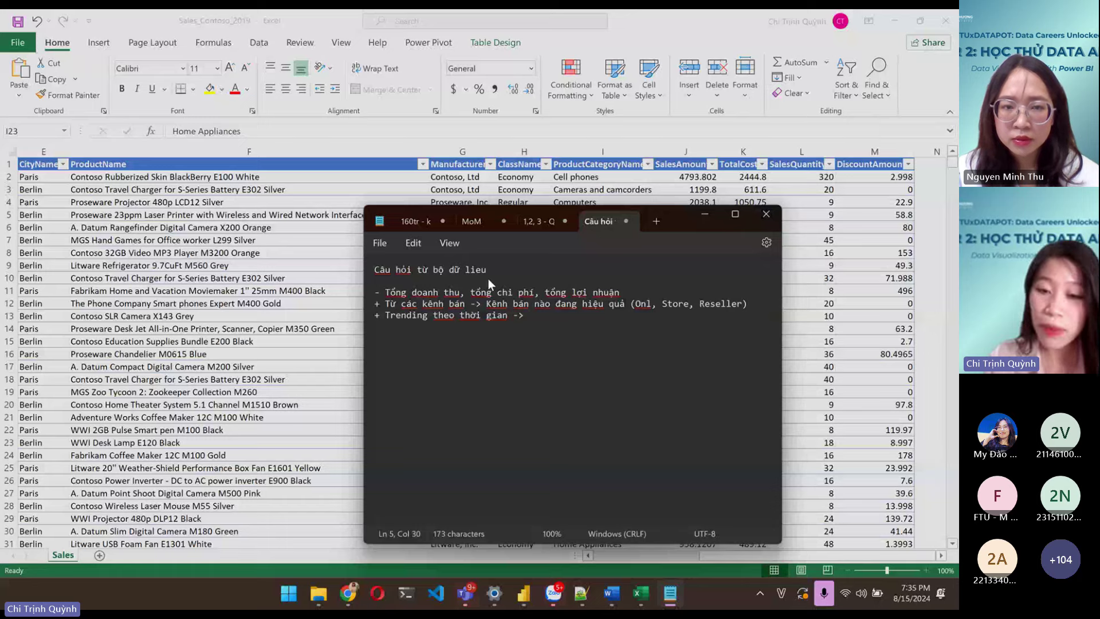
pyautogui.write('Đánh giá mức độ tang trưởng')
pyautogui.press('Return')
pyautogui.write('+ ')
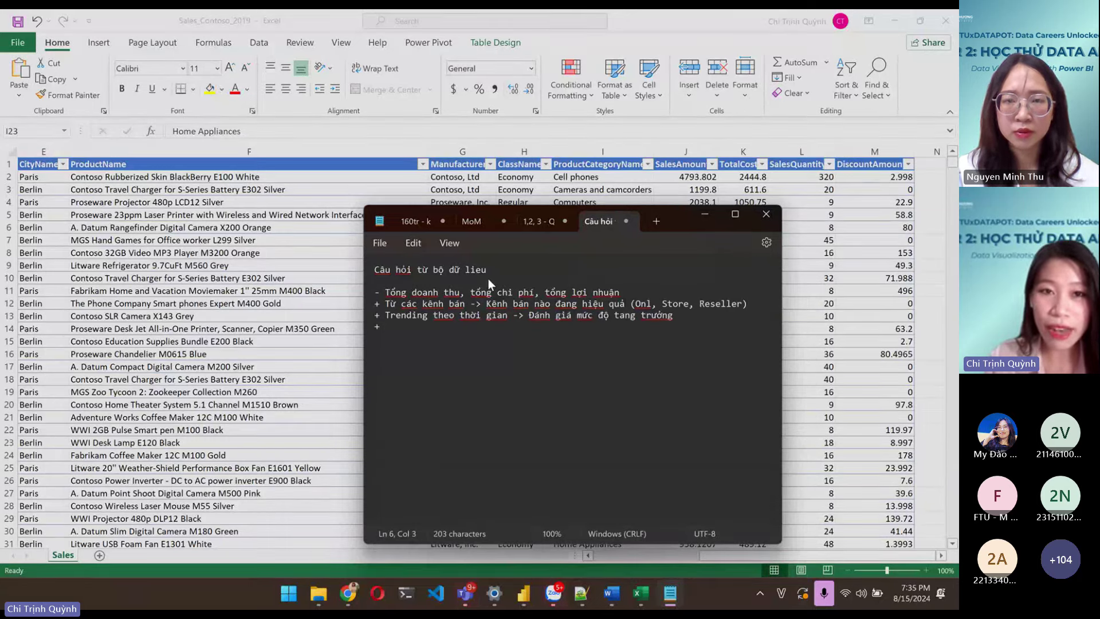
pyautogui.write('Store n')
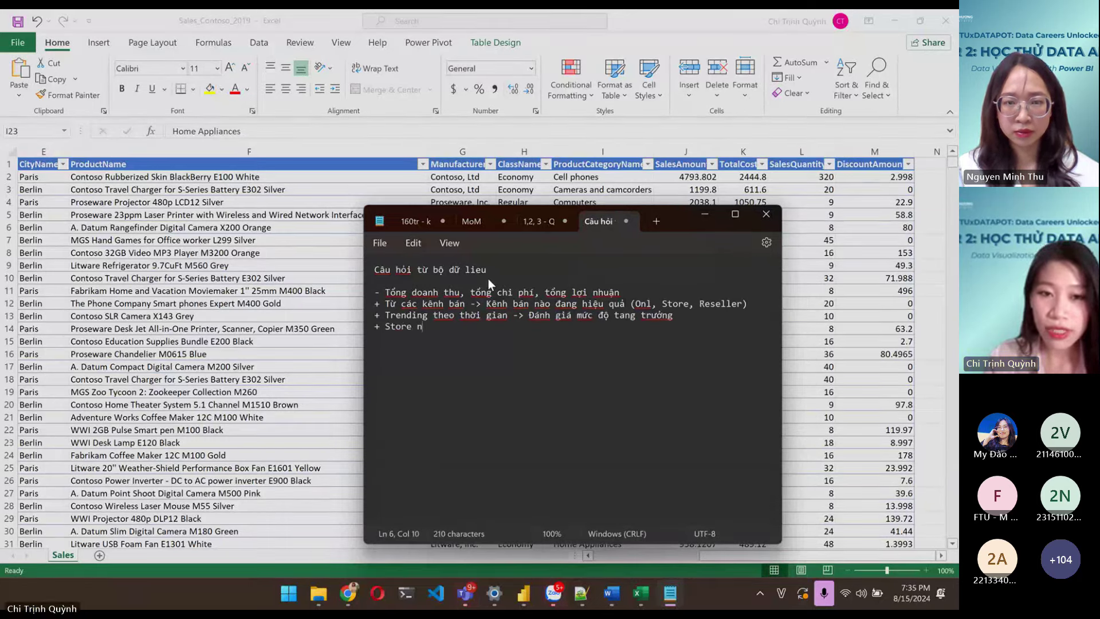
pyautogui.press('BackSpace')
pyautogui.press('BackSpace')
pyautogui.press('BackSpace')
pyautogui.press('BackSpace')
pyautogui.press('BackSpace')
pyautogui.press('BackSpace')
pyautogui.press('BackSpace')
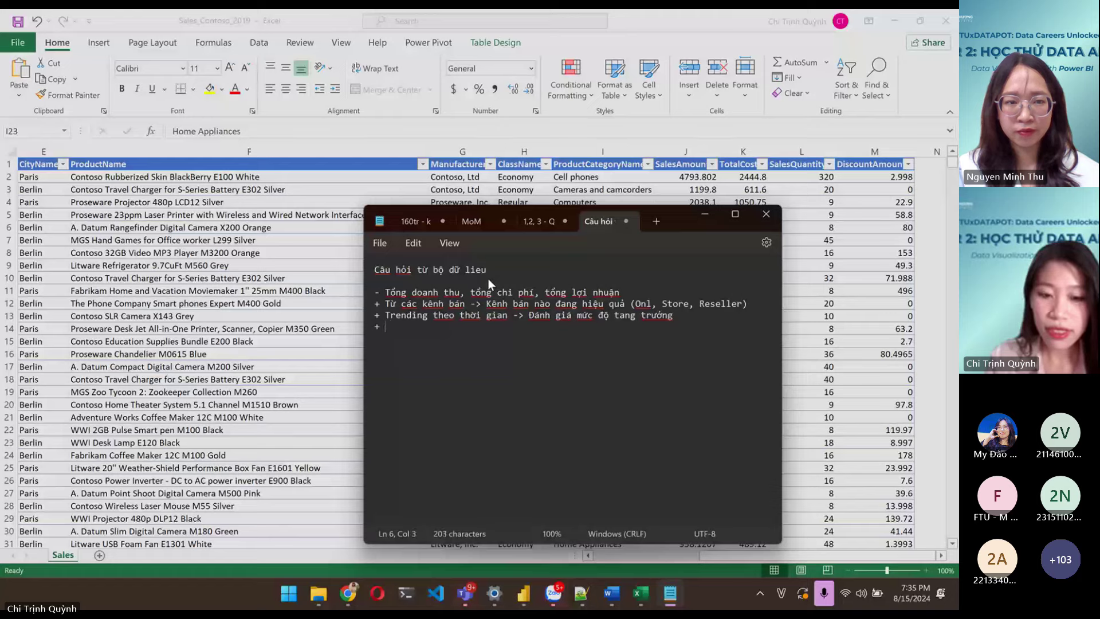
pyautogui.write('Store ')
pyautogui.write('/Ngành ha')
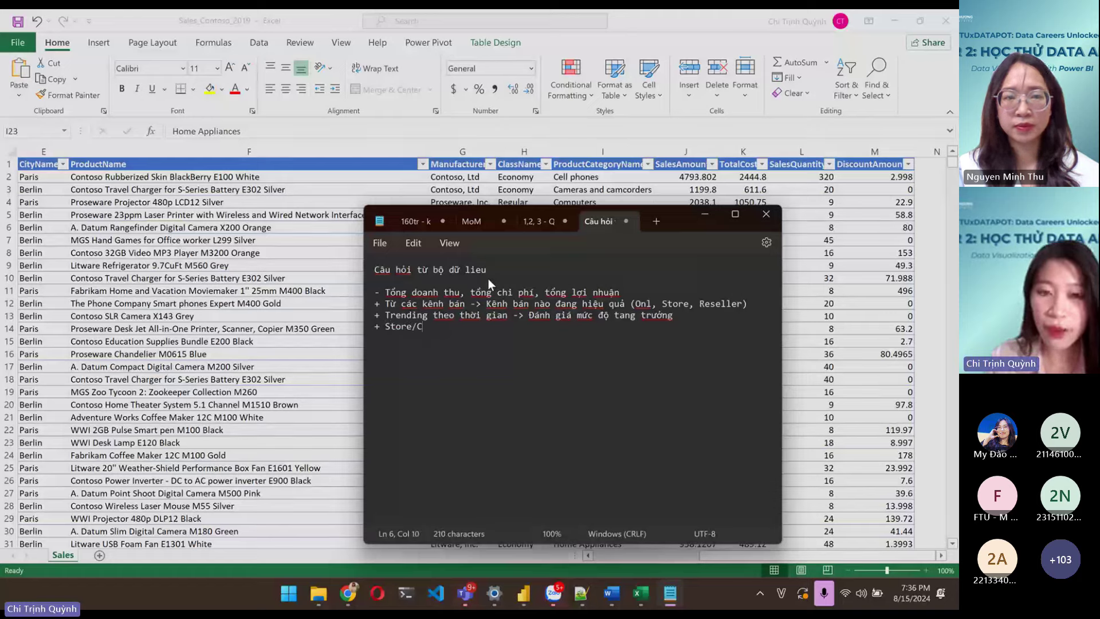
pyautogui.write('ng')
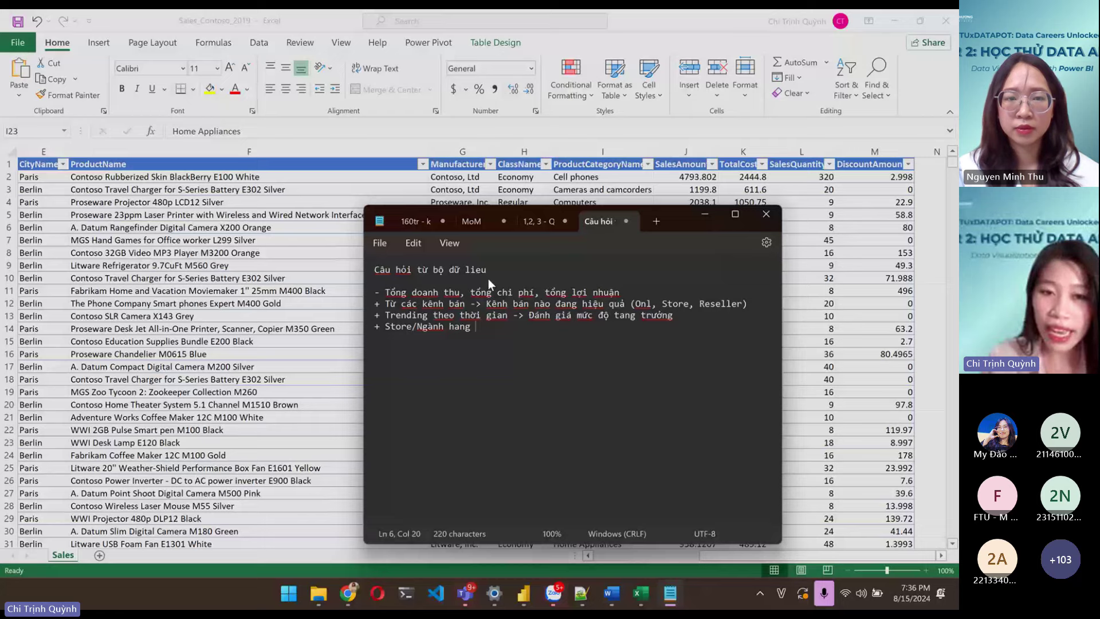
# - Make the text of the last "+" line read "Top các ngành hang bán chạy"
pyautogui.moveTo(475, 327); pyautogui.dragTo(385, 326)
pyautogui.write('Top các ngành hàn')
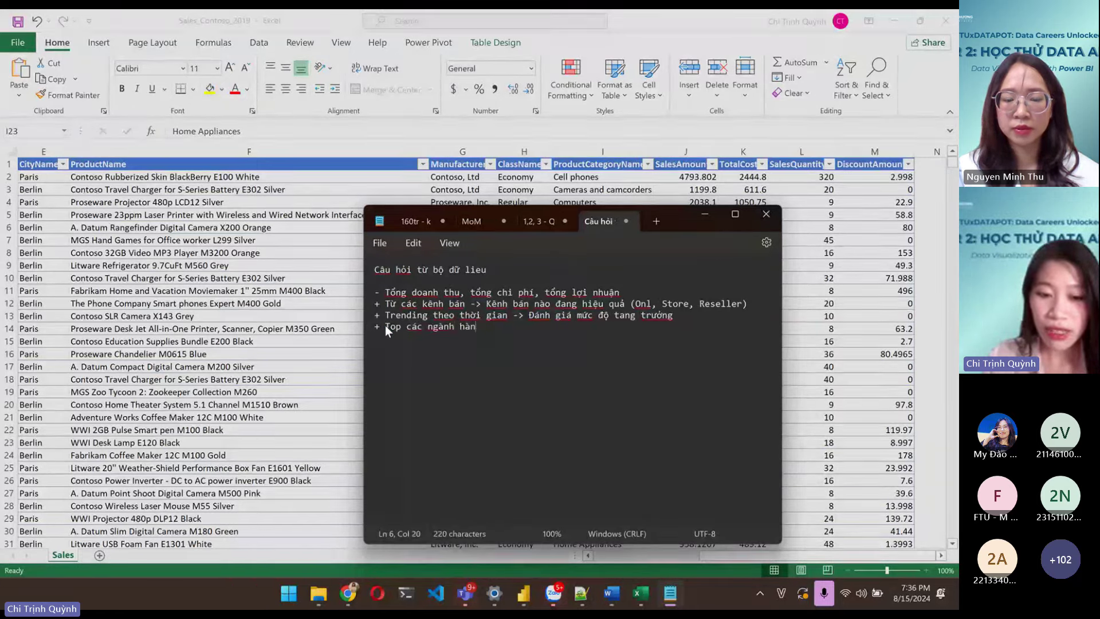
pyautogui.press('BackSpace')
pyautogui.press('BackSpace')
pyautogui.write('ang bán chạy')
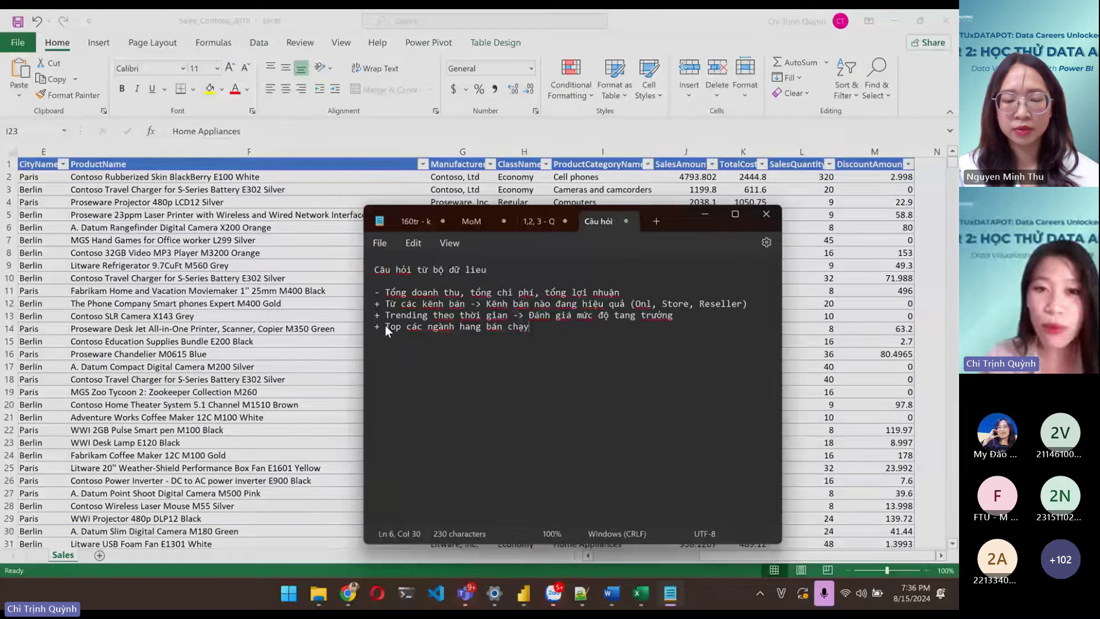
# - Switch to Excel to check the categories in the ProductCategoryName filter without applying a filter, and return to the note
pyautogui.hotkey('alt', 'Tab')
pyautogui.click(642, 165)
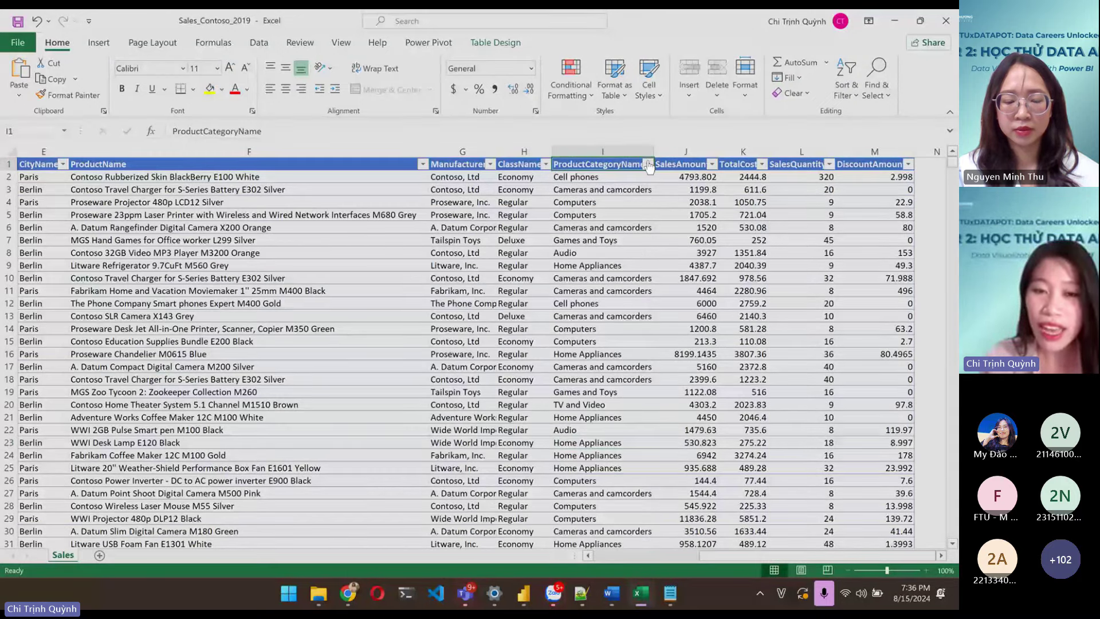
pyautogui.click(648, 165)
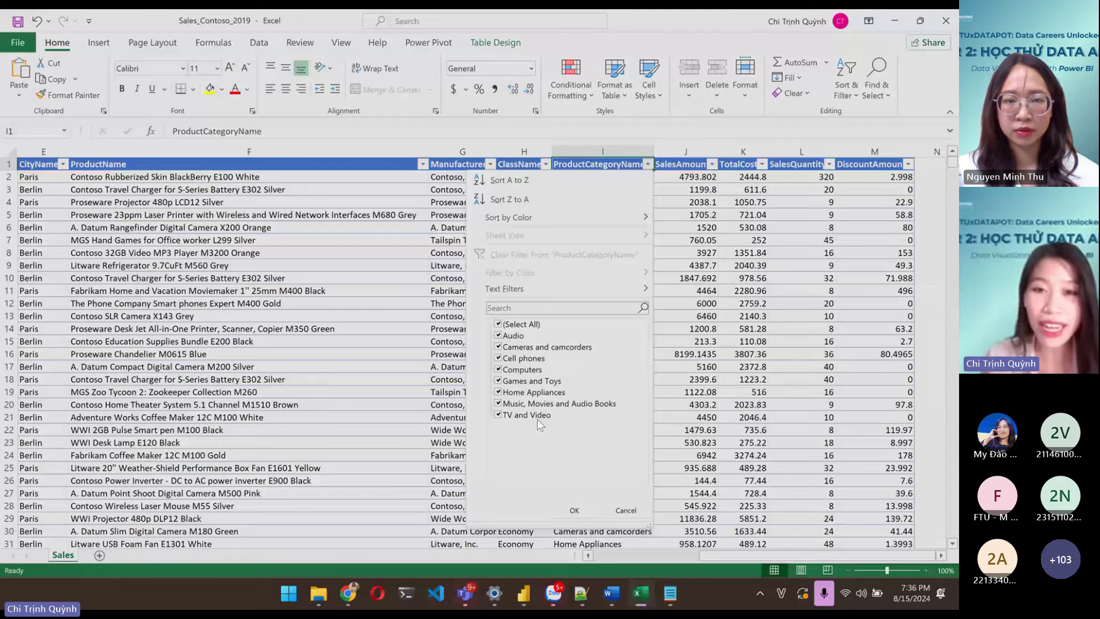
pyautogui.hotkey('alt', 'Tab')
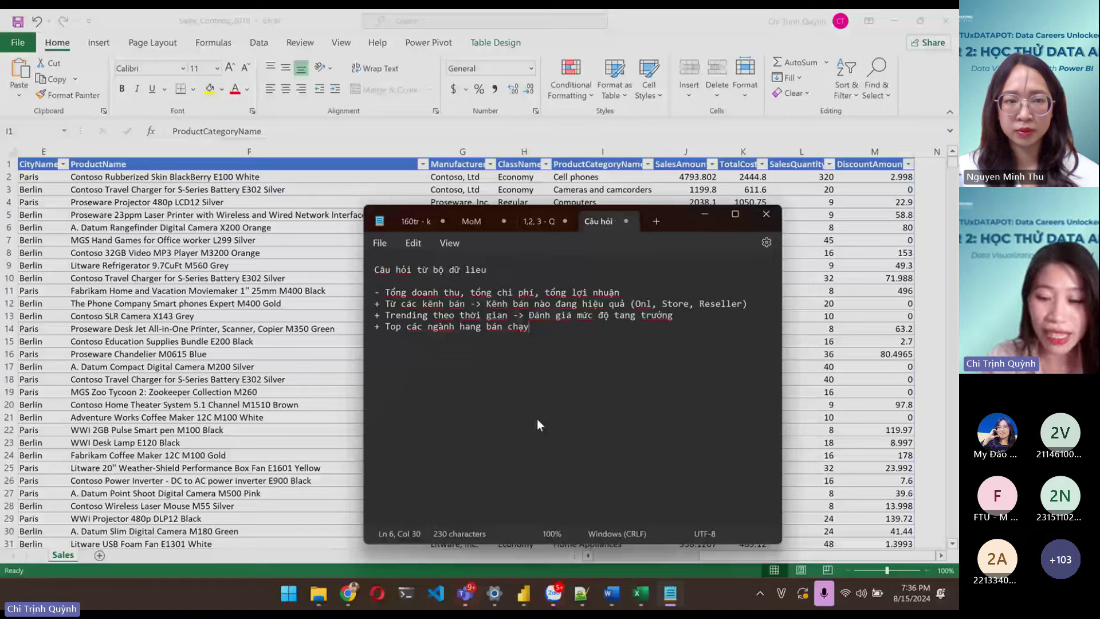
# - Add the sub-point "+ Các sản phẩm nào đem lại Profit cao mà mà chi phí sản xuất lại thấp" and a "...." line below
pyautogui.moveTo(677, 220); pyautogui.dragTo(492, 187)
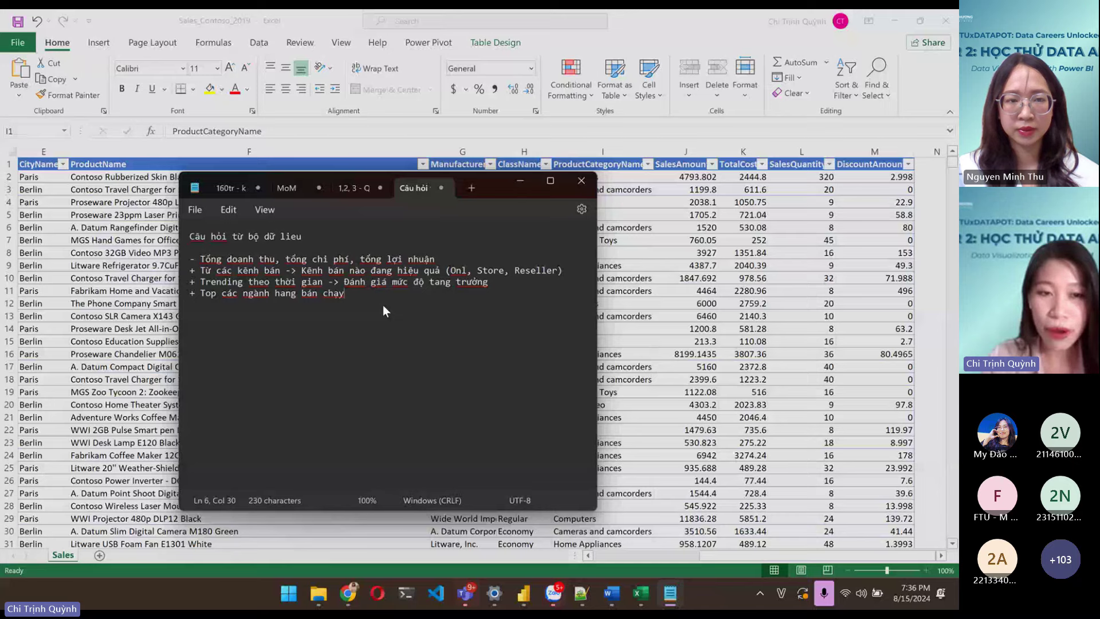
pyautogui.press('Return')
pyautogui.write('+ Các sản phẩm nào')
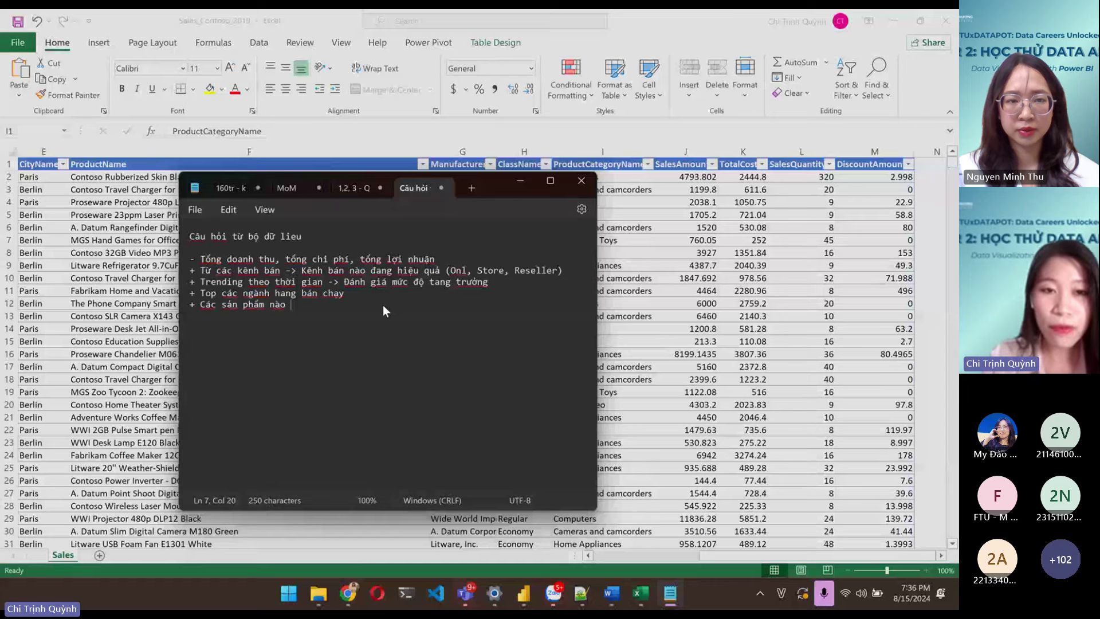
pyautogui.write('đem lại Profit cao mà')
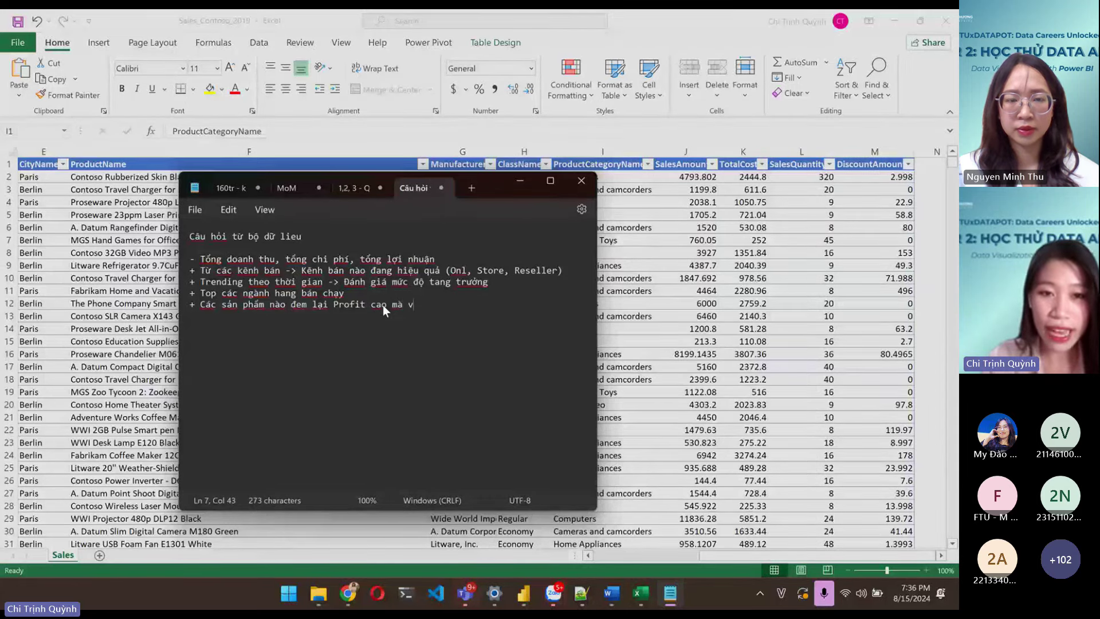
pyautogui.write(' mà chi phí s')
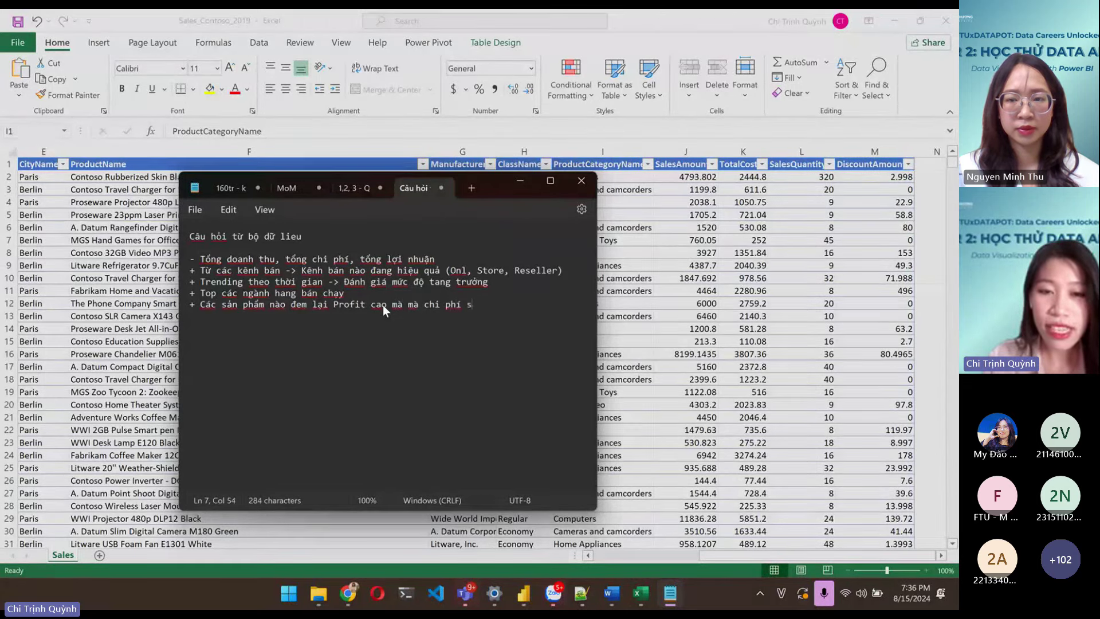
pyautogui.write('ản xuât lại thấp')
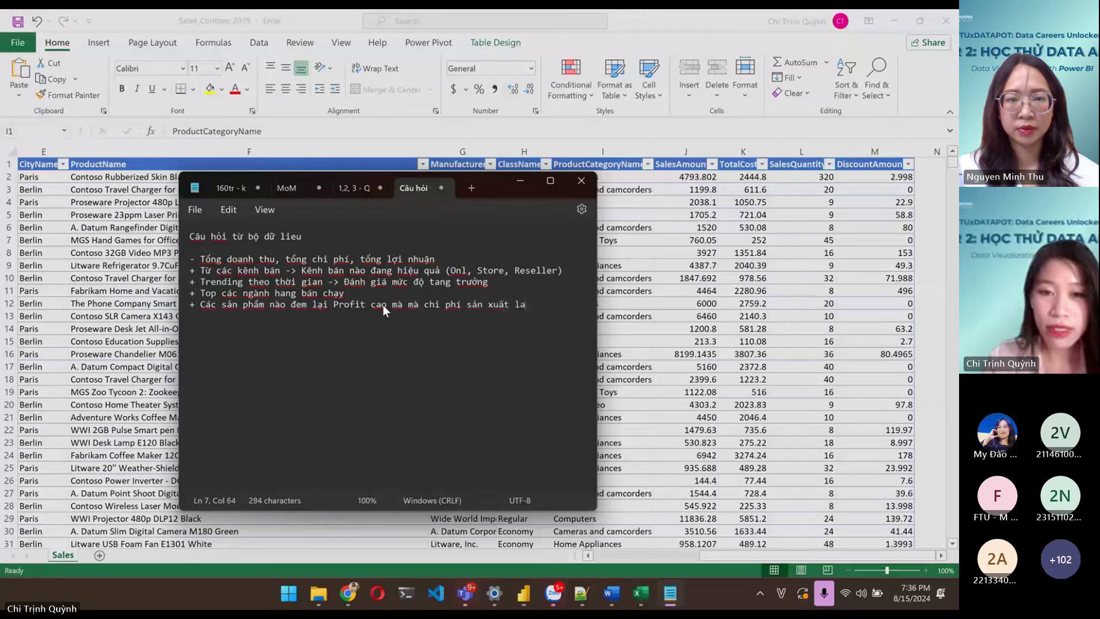
pyautogui.press('Return')
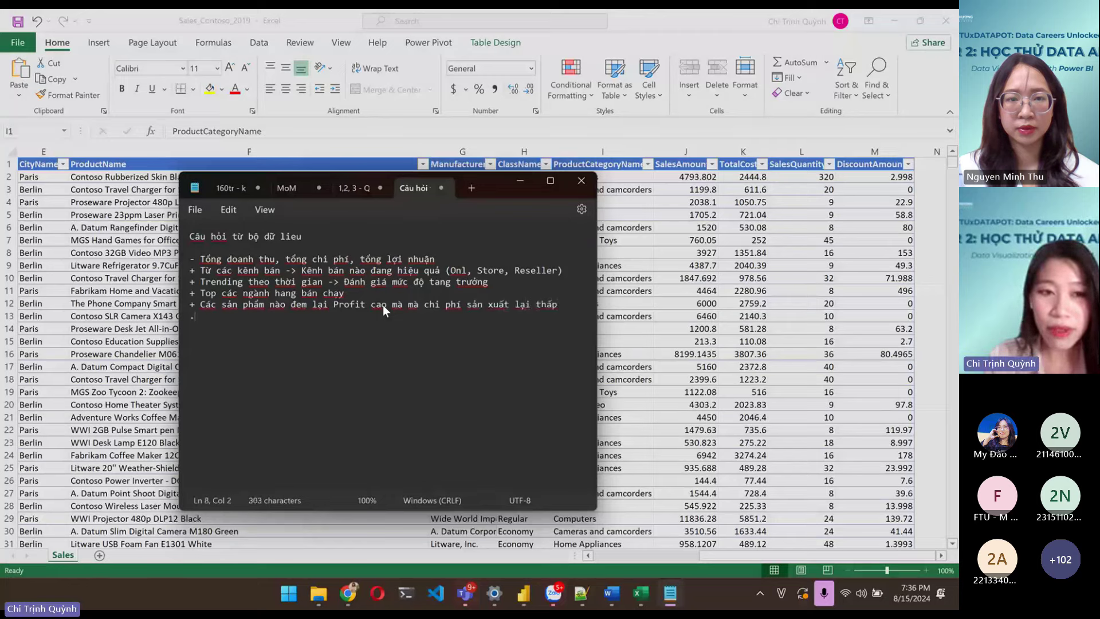
pyautogui.write('....')
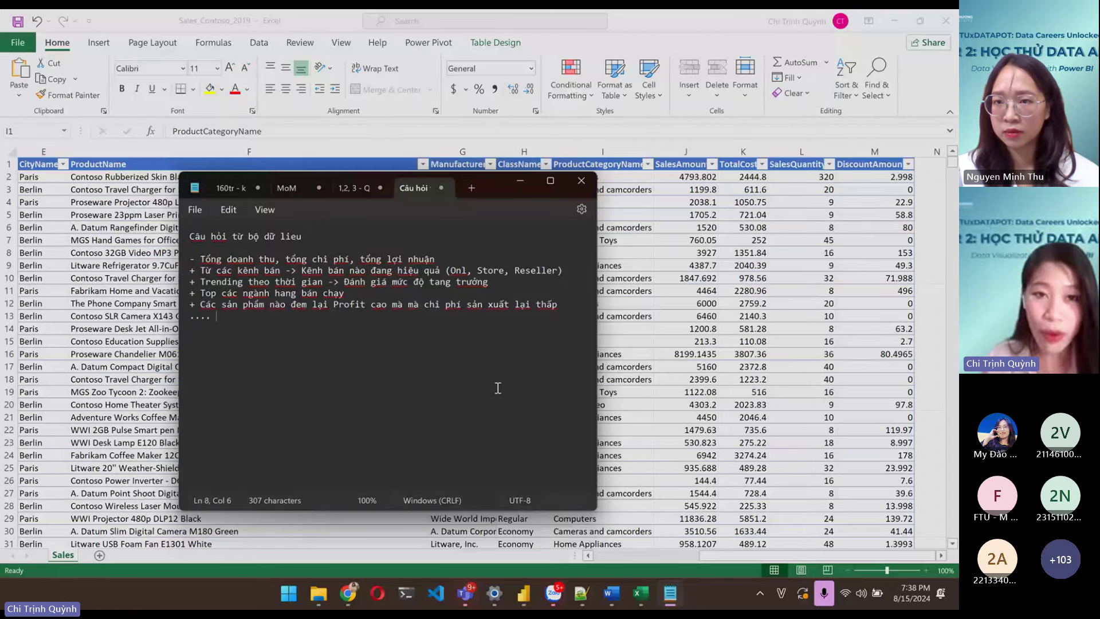
# - Switch to the sales performance report in Power BI and view it filtered to United States, Poland and United Kingdom together
pyautogui.hotkey('alt', 'Tab')
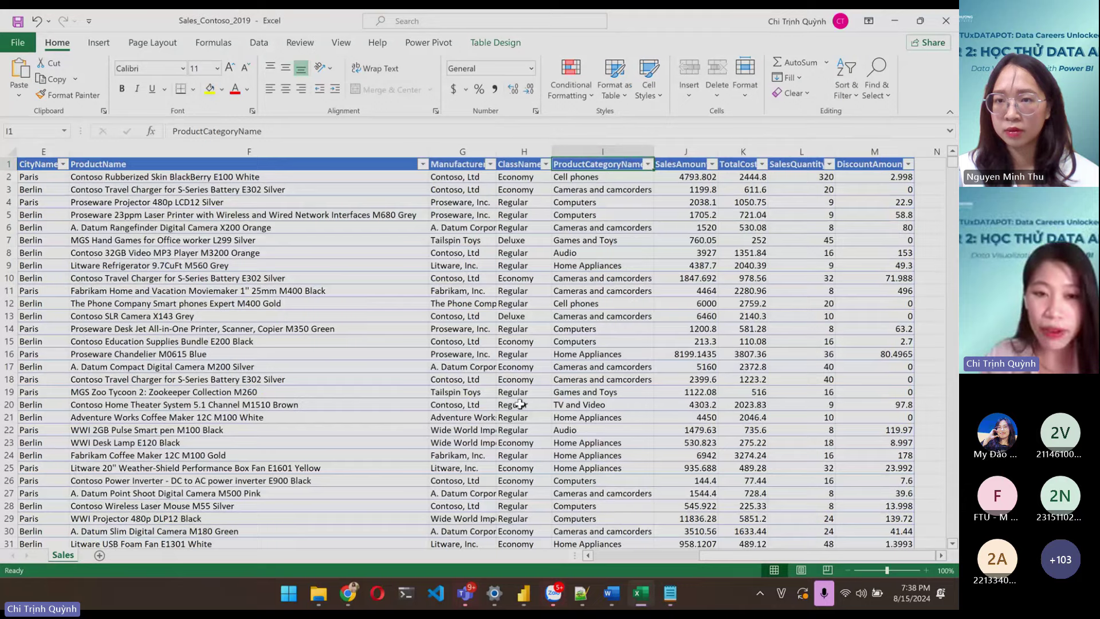
pyautogui.hotkey('alt', 'Tab')
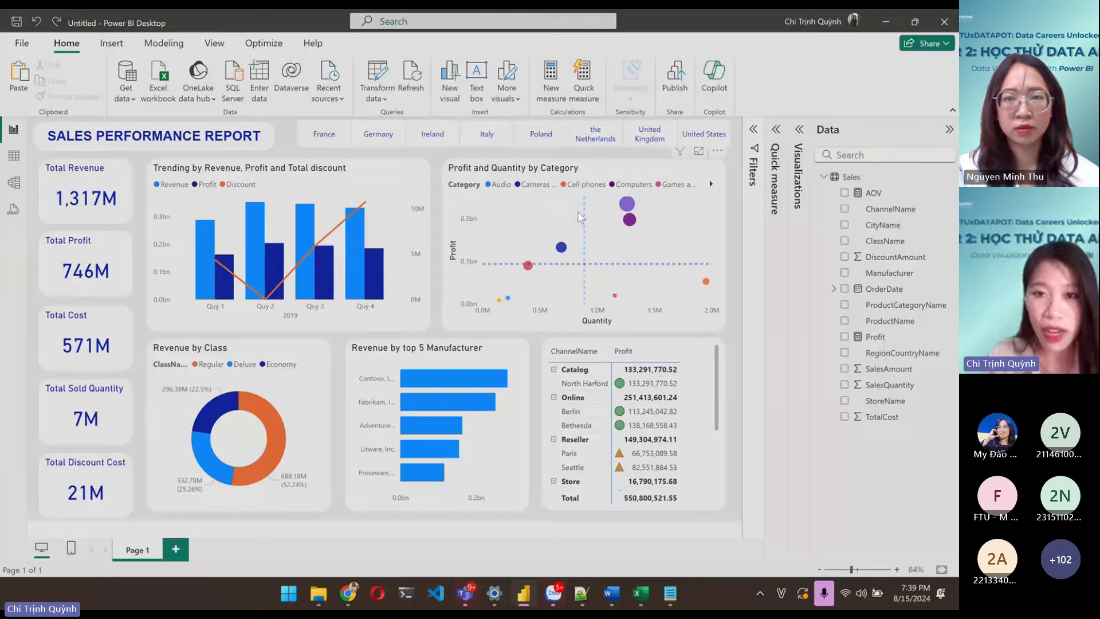
pyautogui.click(700, 143)
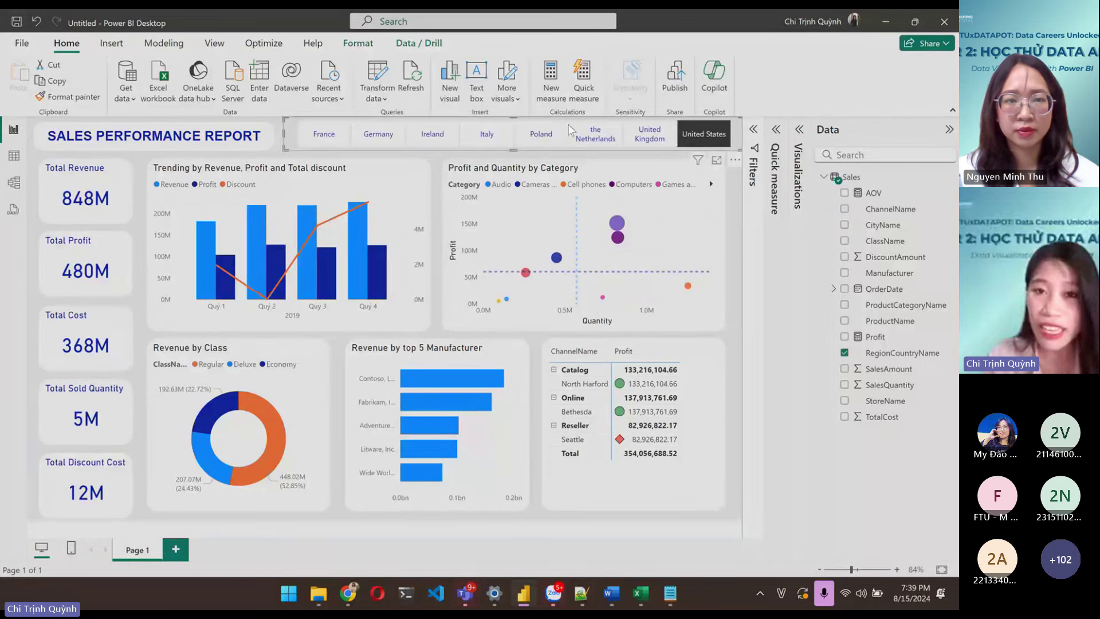
pyautogui.keyDown('ctrl'); pyautogui.click(548, 146); pyautogui.keyUp('ctrl')
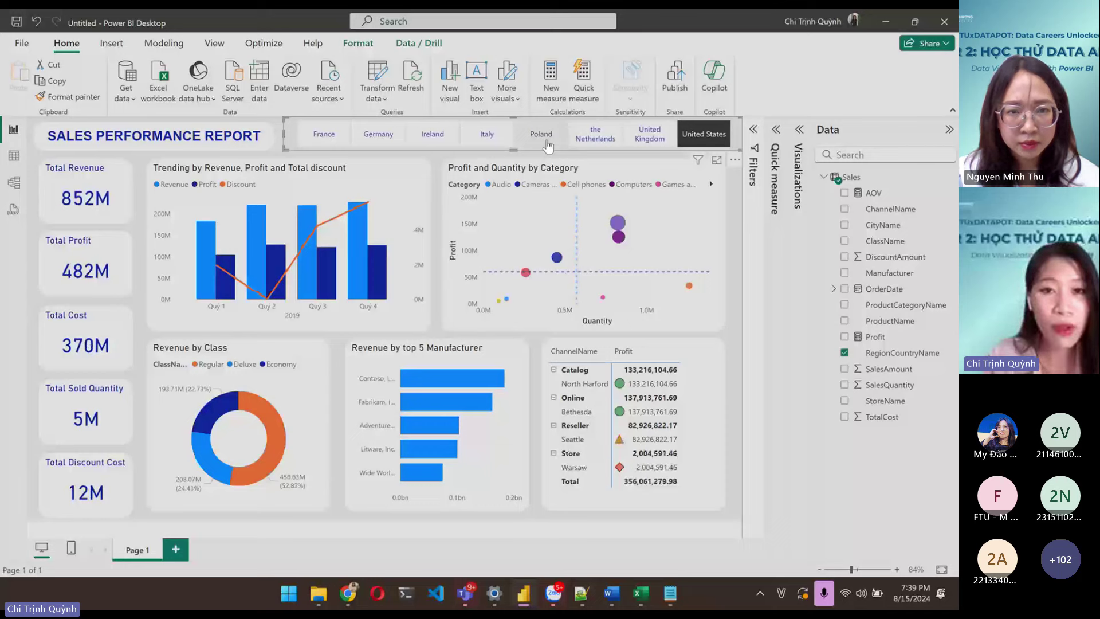
pyautogui.keyDown('ctrl'); pyautogui.click(650, 144); pyautogui.keyUp('ctrl')
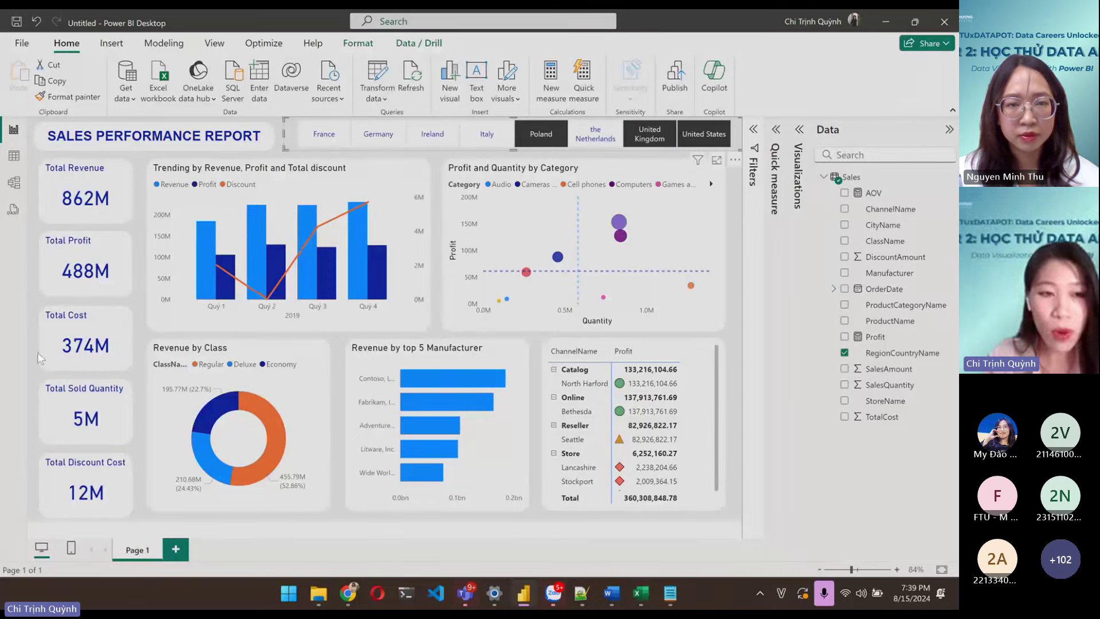
# - View the report filtered to Poland alone, and clear the country selection
pyautogui.click(734, 356)
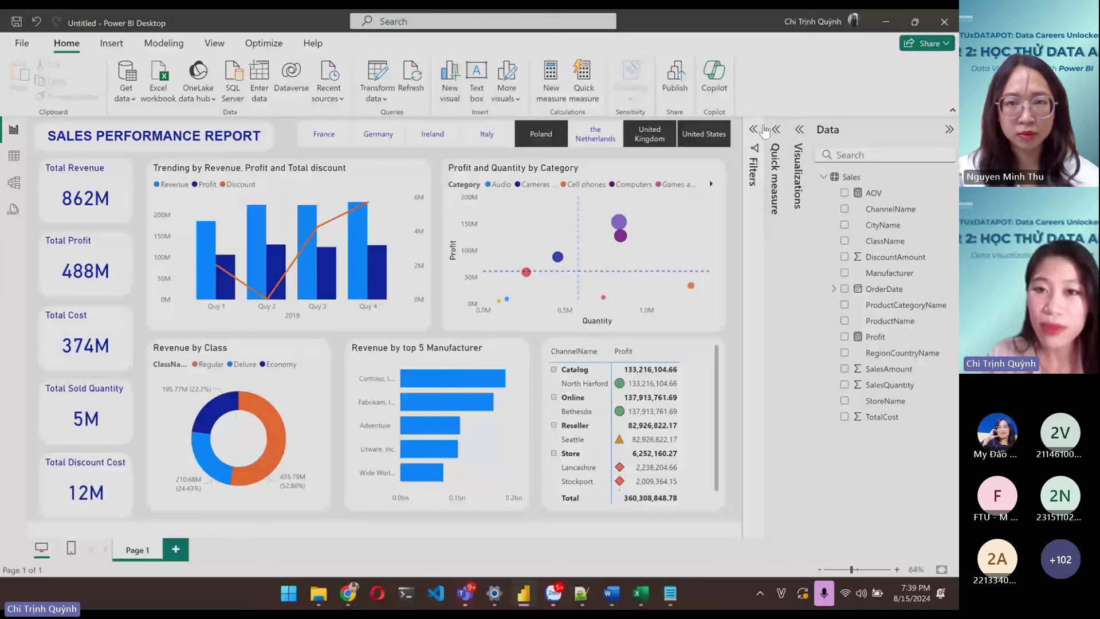
pyautogui.click(544, 136)
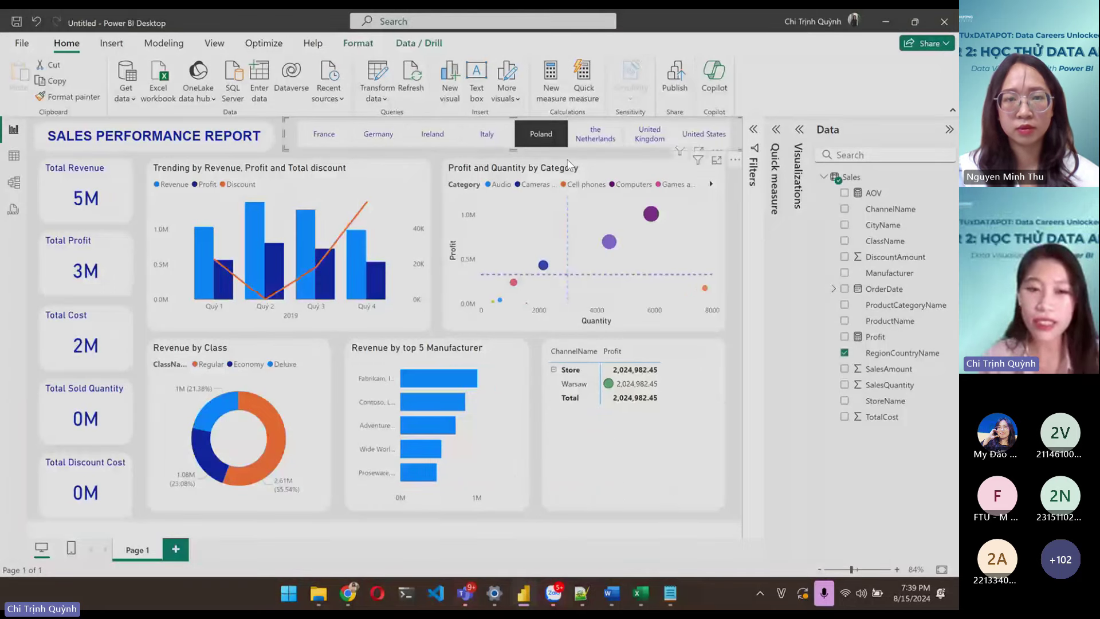
pyautogui.click(680, 152)
pyautogui.click(737, 278)
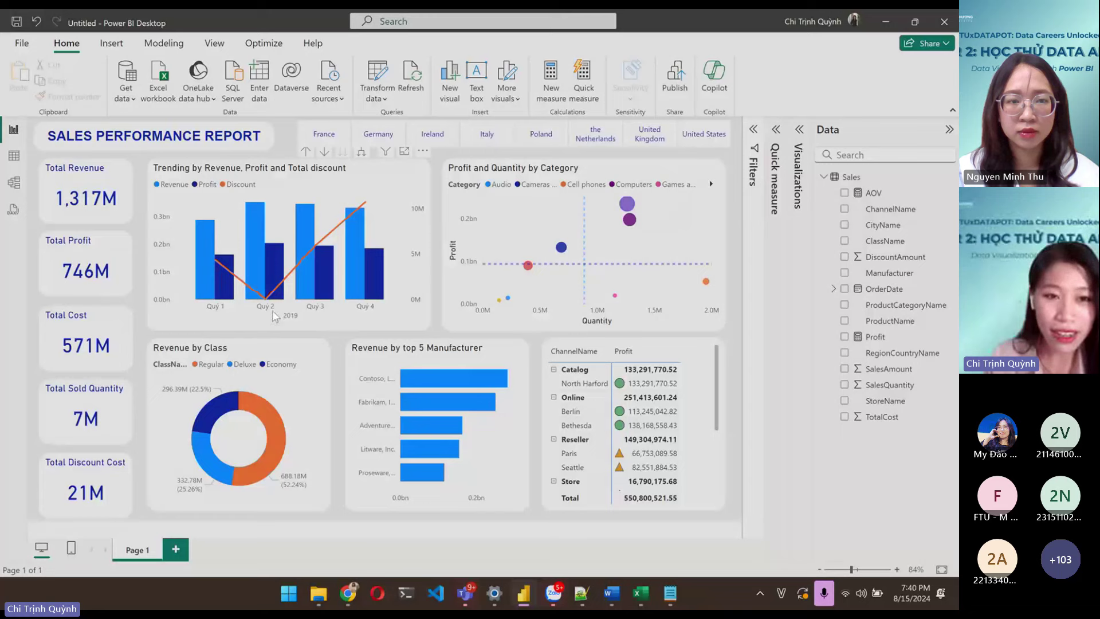
# - Examine the quarterly revenue, profit and discount values in the Trending by Revenue, Profit and Total discount chart
pyautogui.moveTo(238, 264)
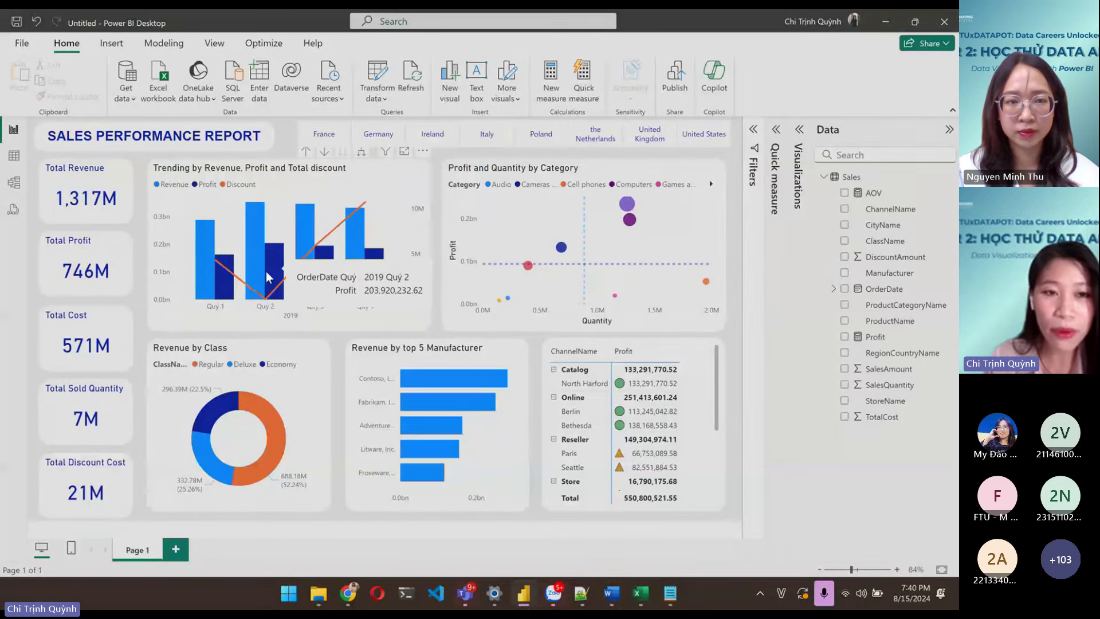
pyautogui.moveTo(213, 289)
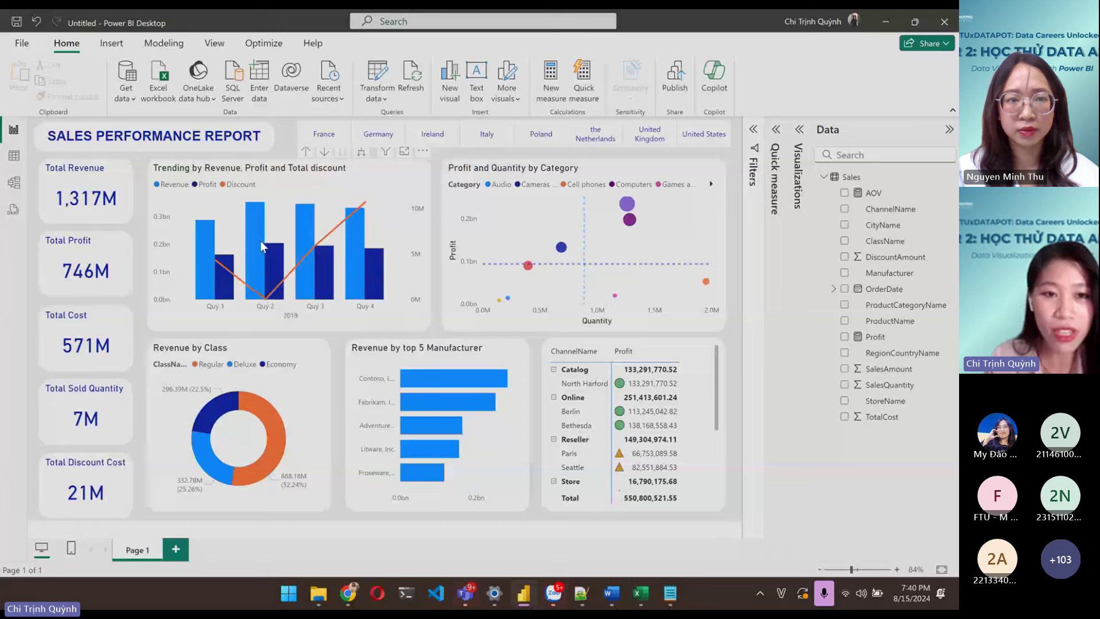
pyautogui.moveTo(360, 256)
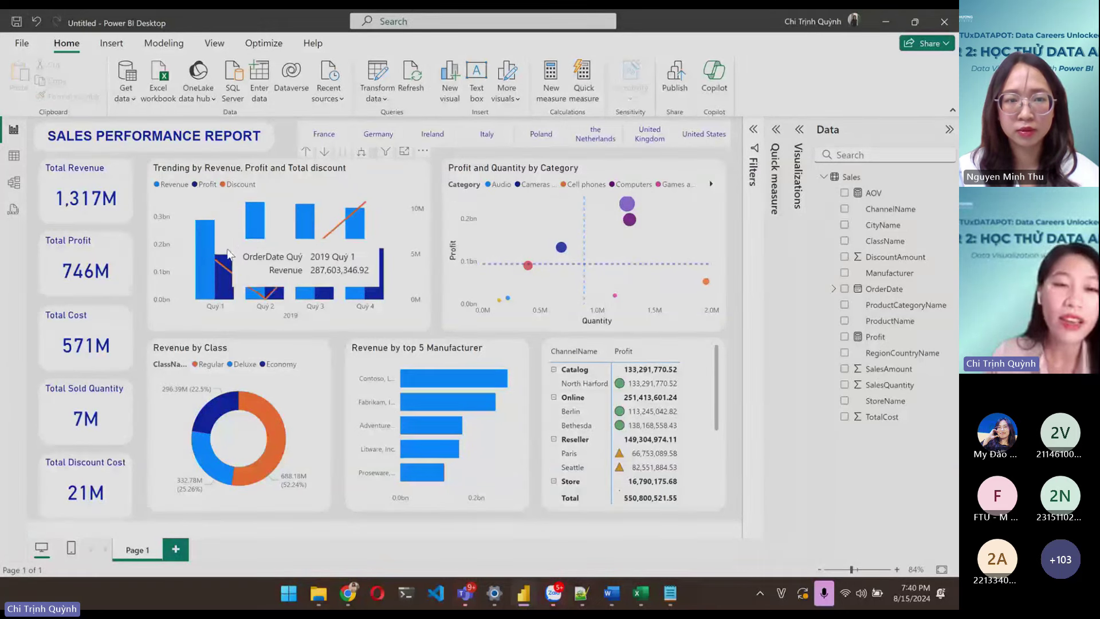
pyautogui.moveTo(287, 277)
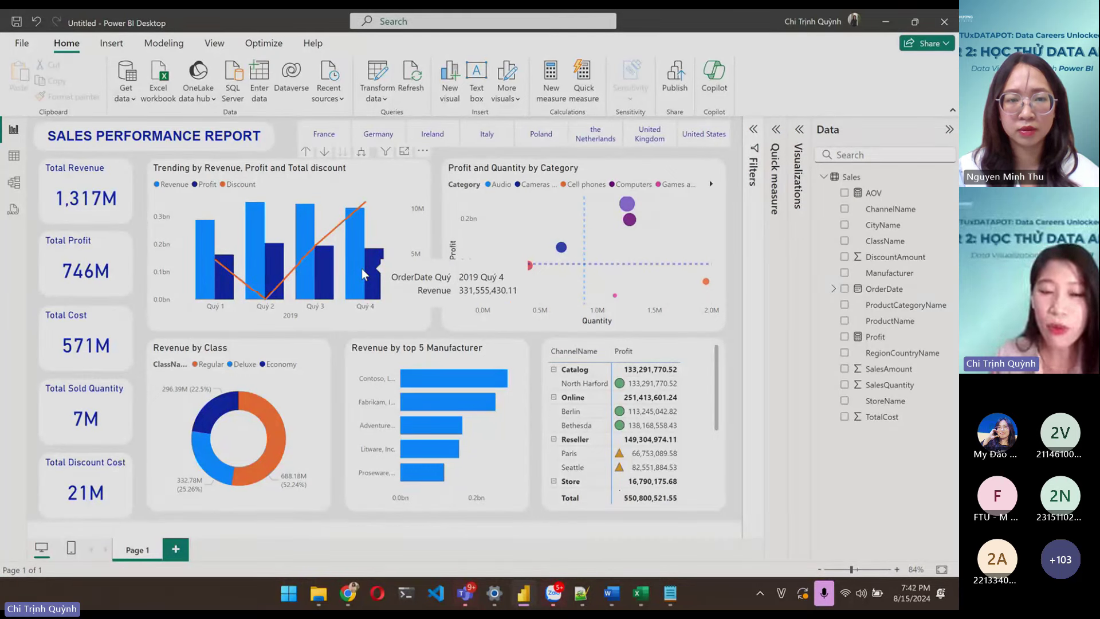
pyautogui.click(307, 225)
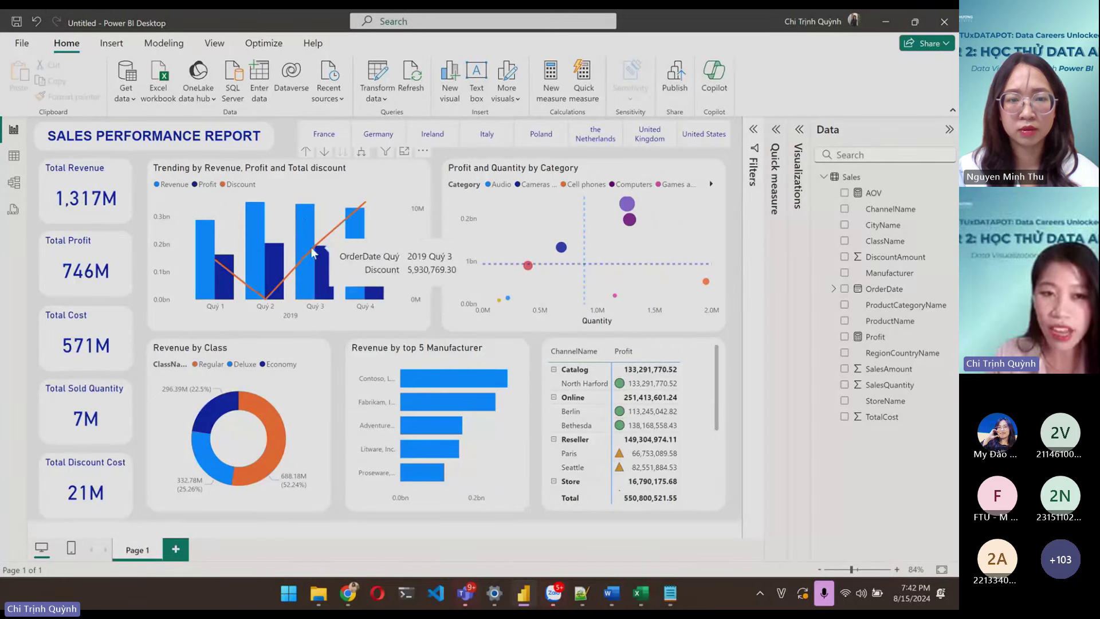
pyautogui.click(313, 252)
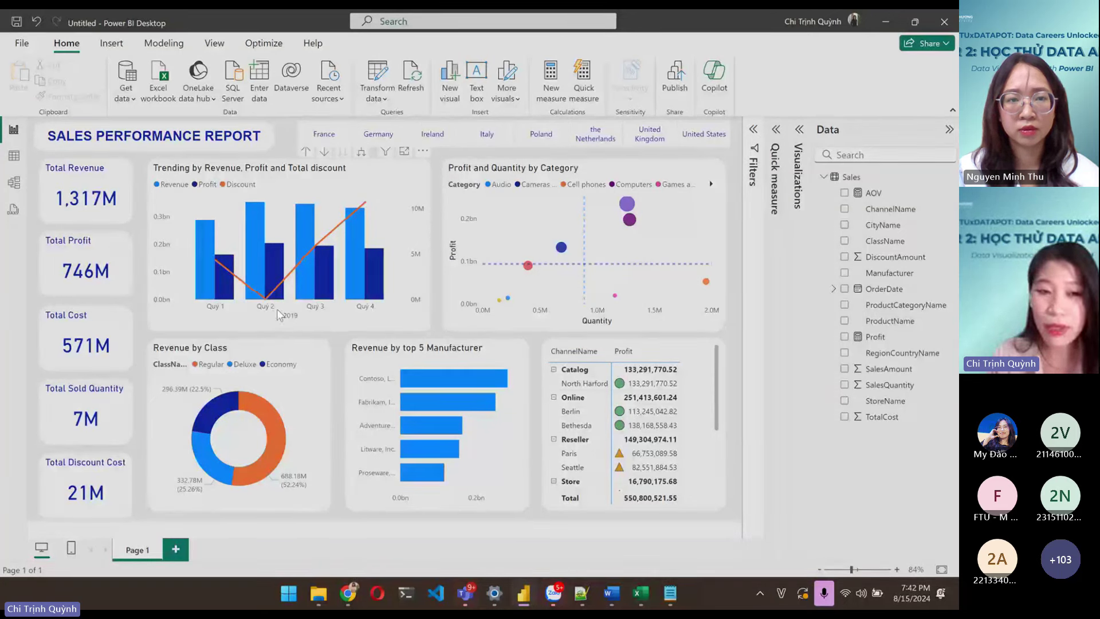
pyautogui.moveTo(269, 312)
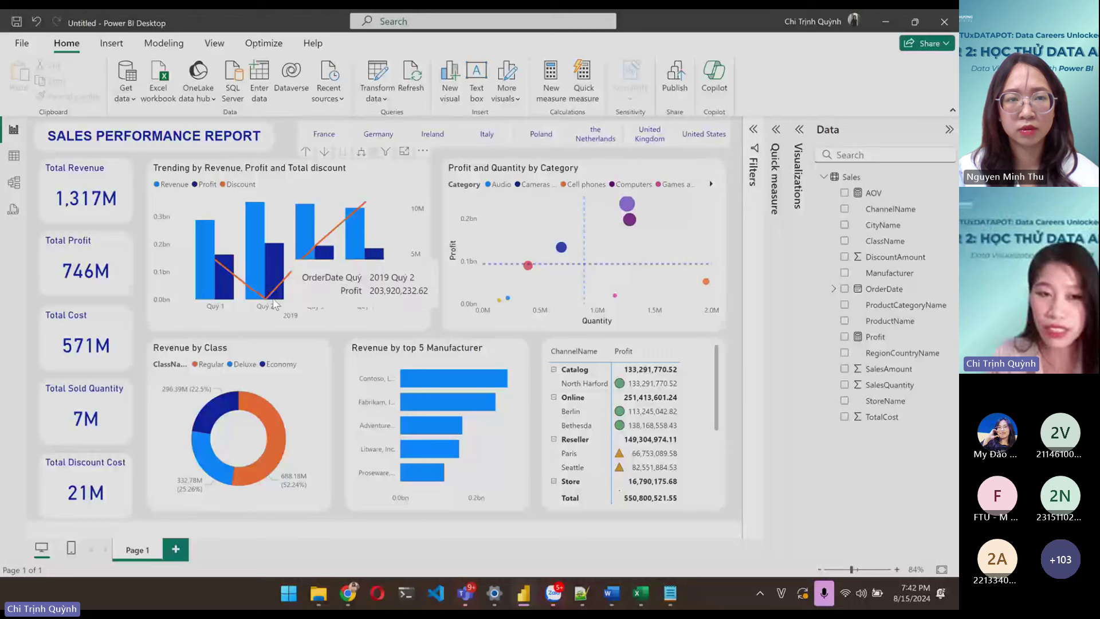
pyautogui.moveTo(277, 283)
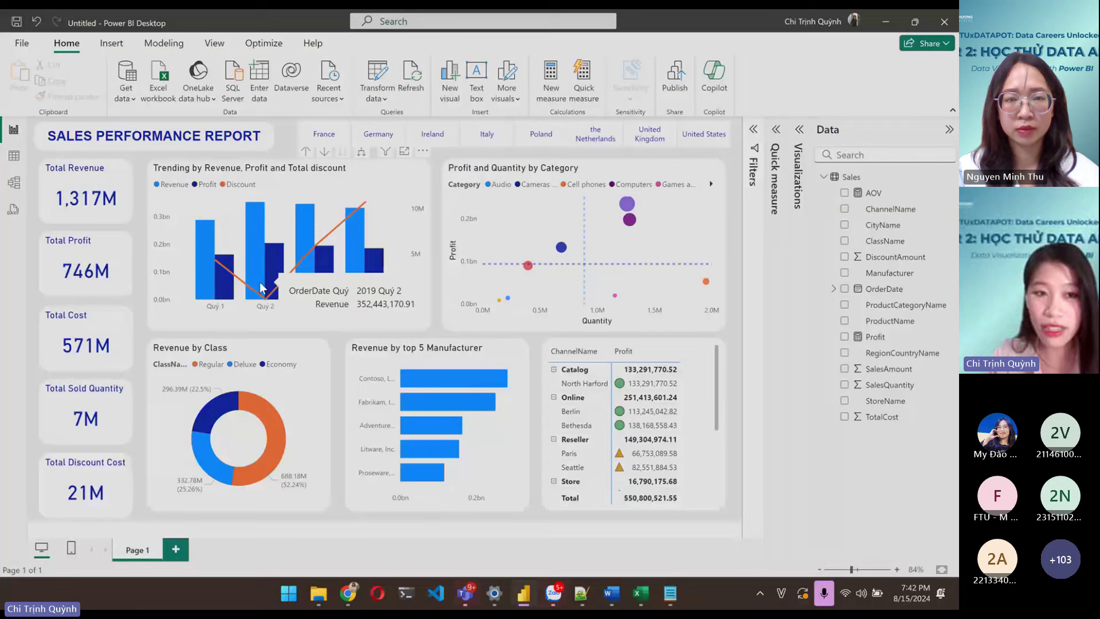
pyautogui.moveTo(304, 262)
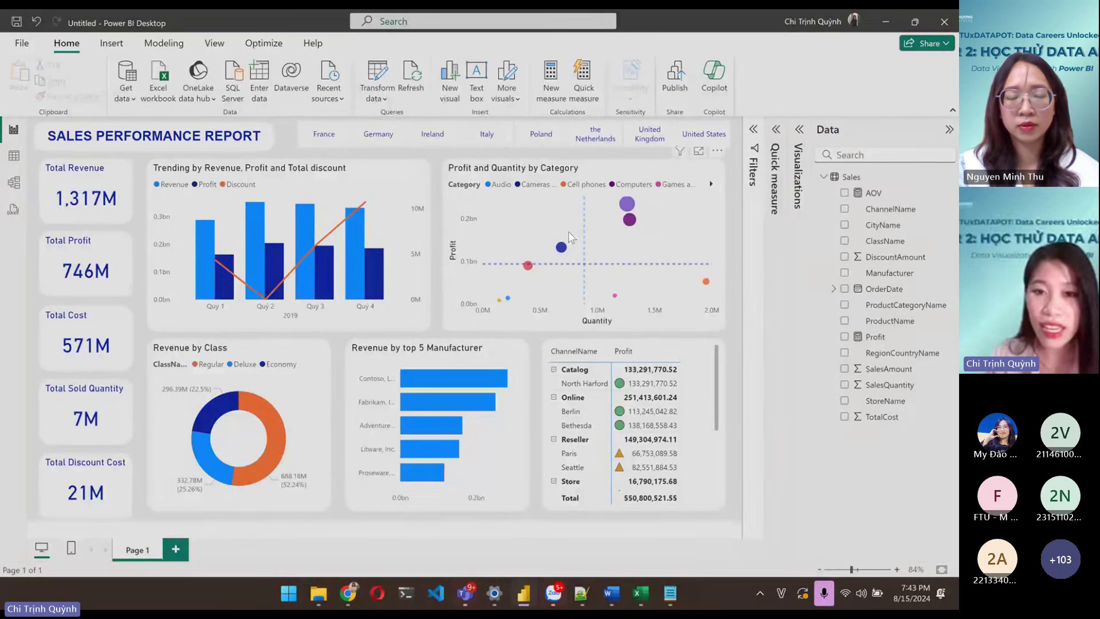
# - Open the Profit and Quantity by Category scatter chart in focus mode and examine the quantity, profit and total discount of its category bubbles
pyautogui.click(699, 150)
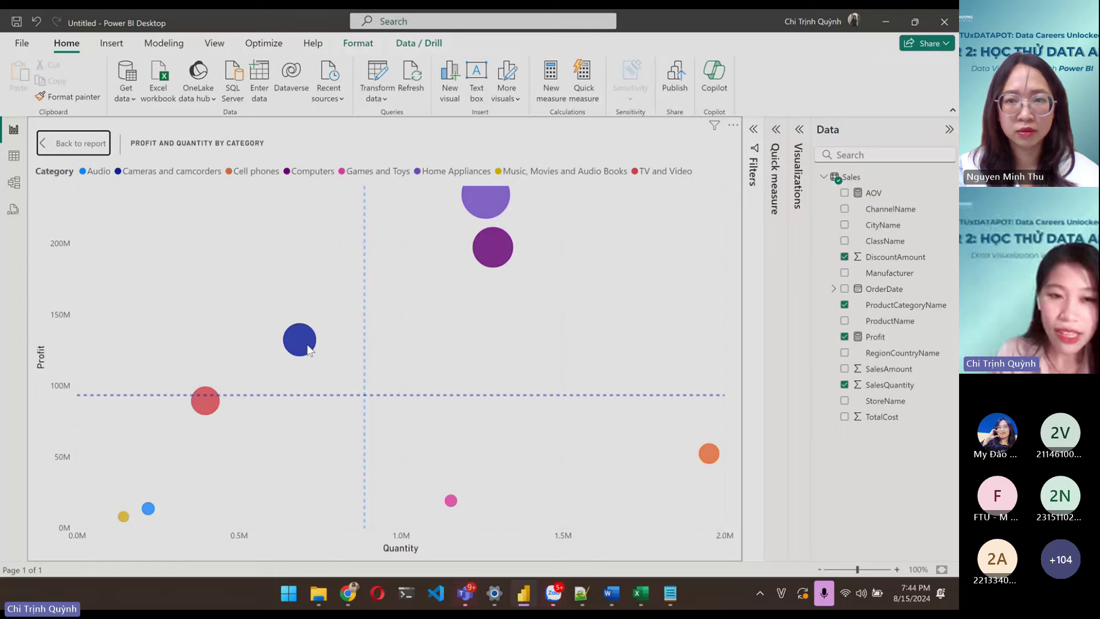
pyautogui.moveTo(307, 346)
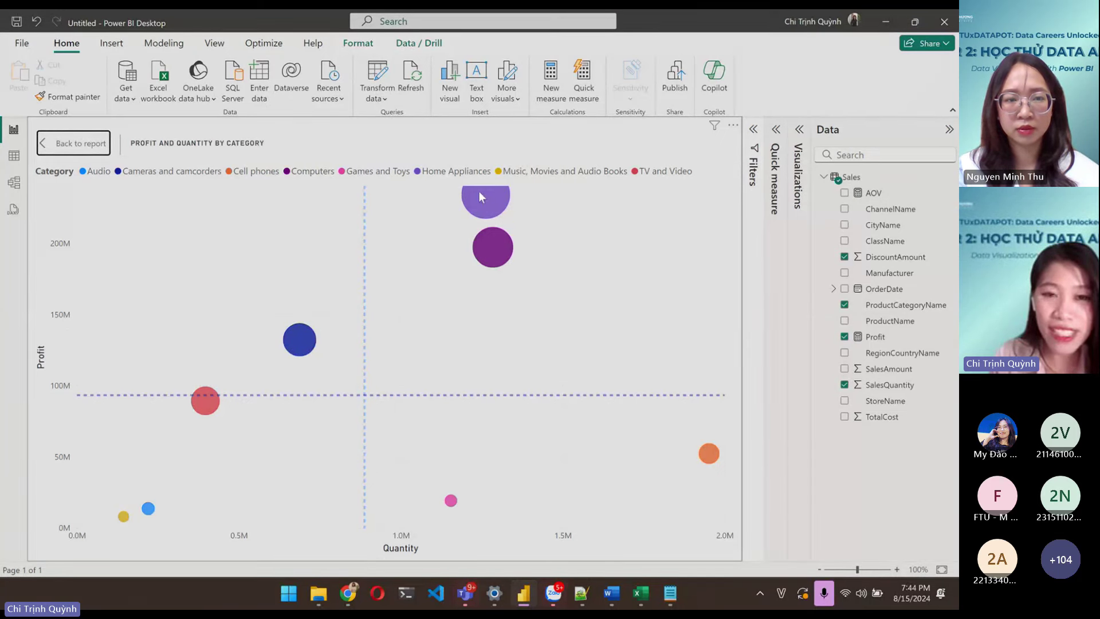
pyautogui.moveTo(482, 201)
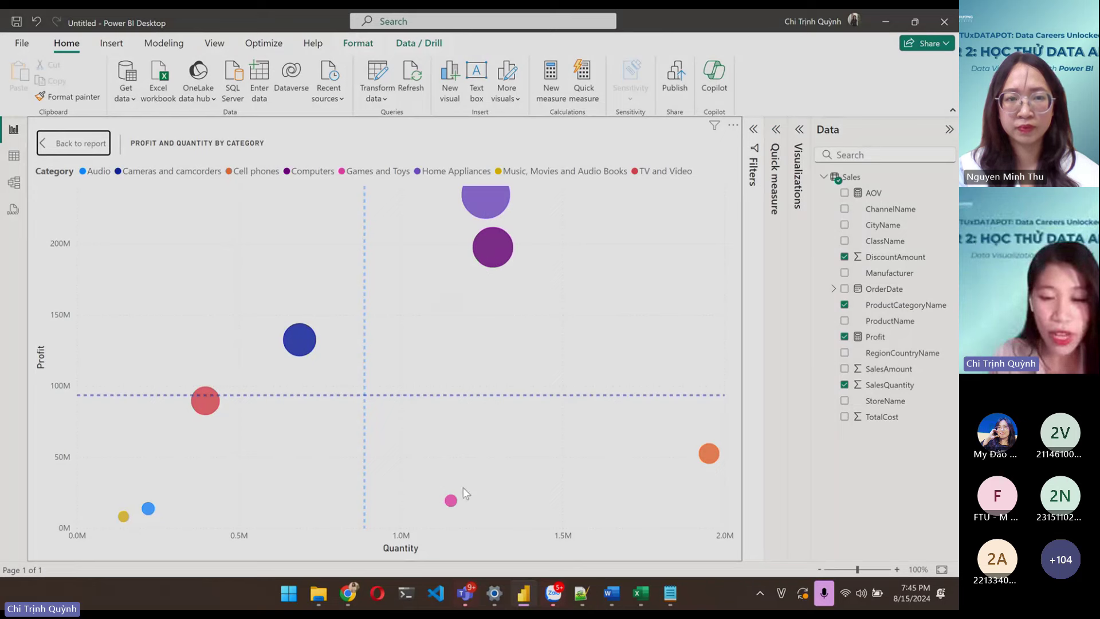
pyautogui.moveTo(715, 456)
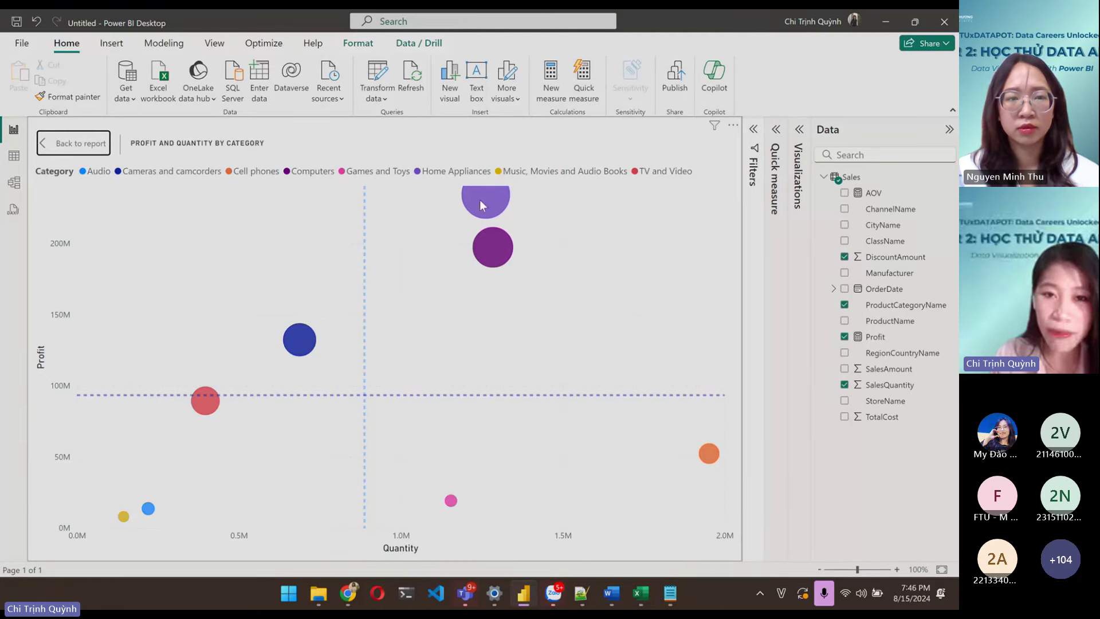
pyautogui.moveTo(480, 200)
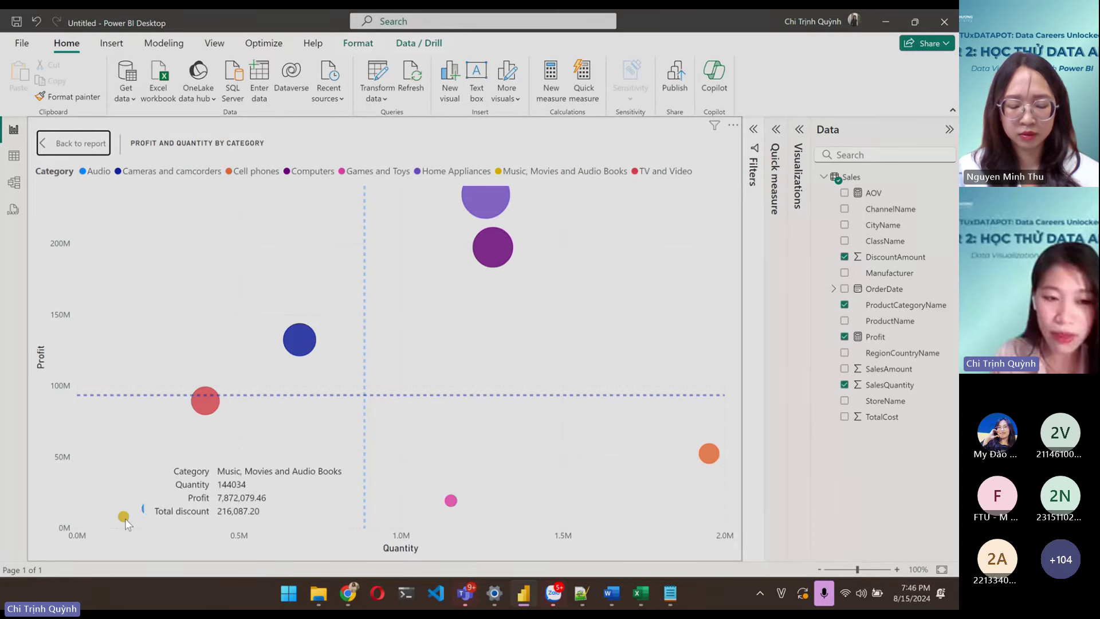
pyautogui.moveTo(149, 509)
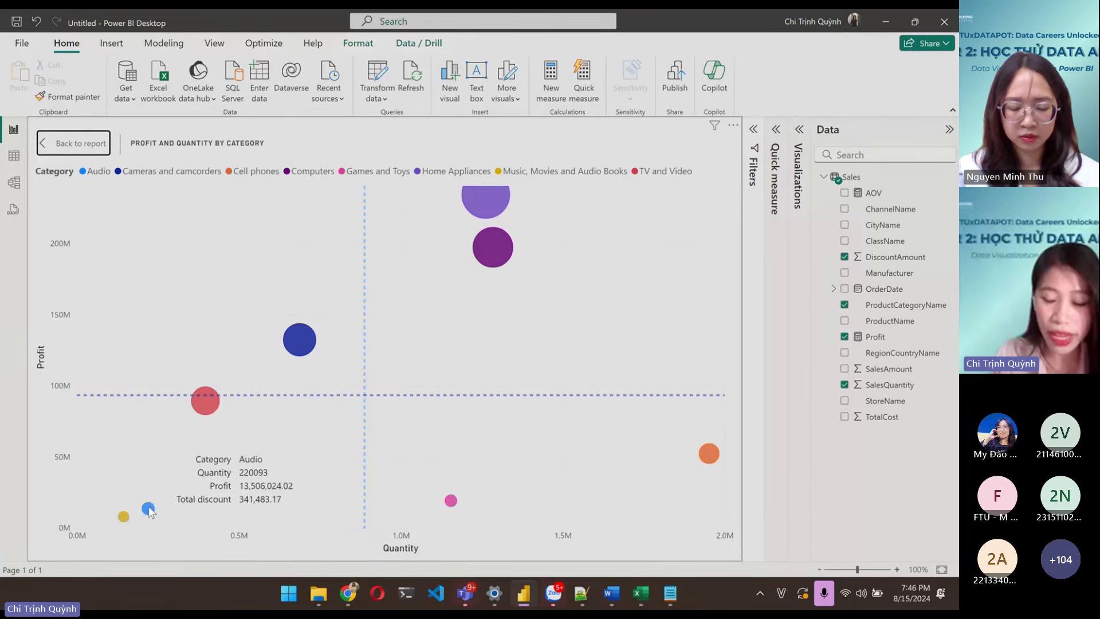
pyautogui.moveTo(453, 502)
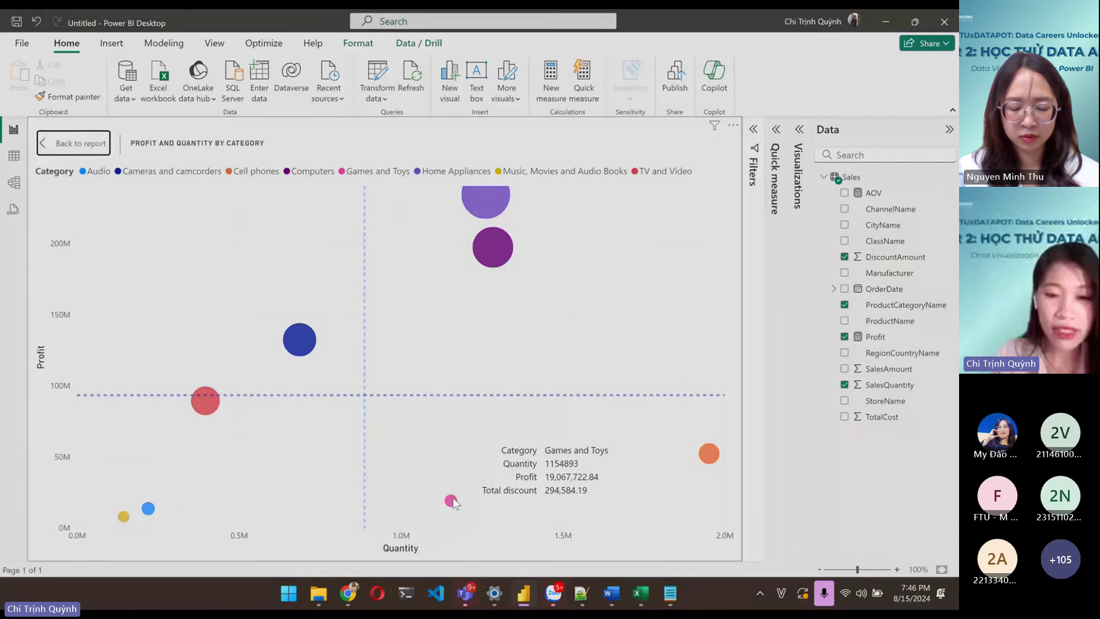
pyautogui.moveTo(725, 453)
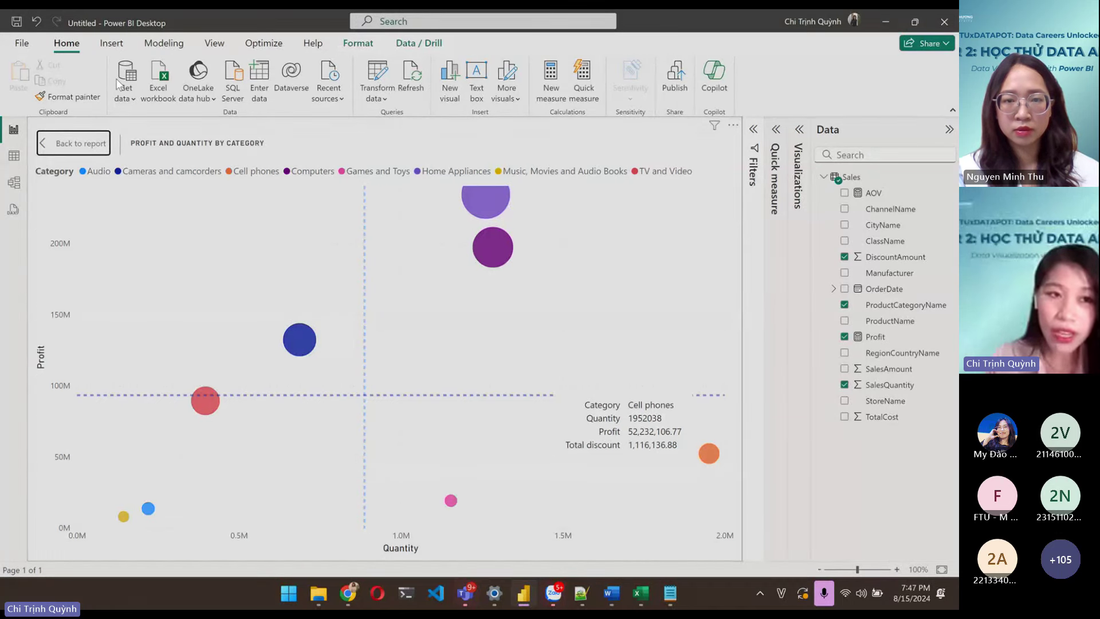
# - Return to the full report page and look over the Revenue by Class, Revenue by top 5 Manufacturer and channel profit visuals
pyautogui.click(62, 151)
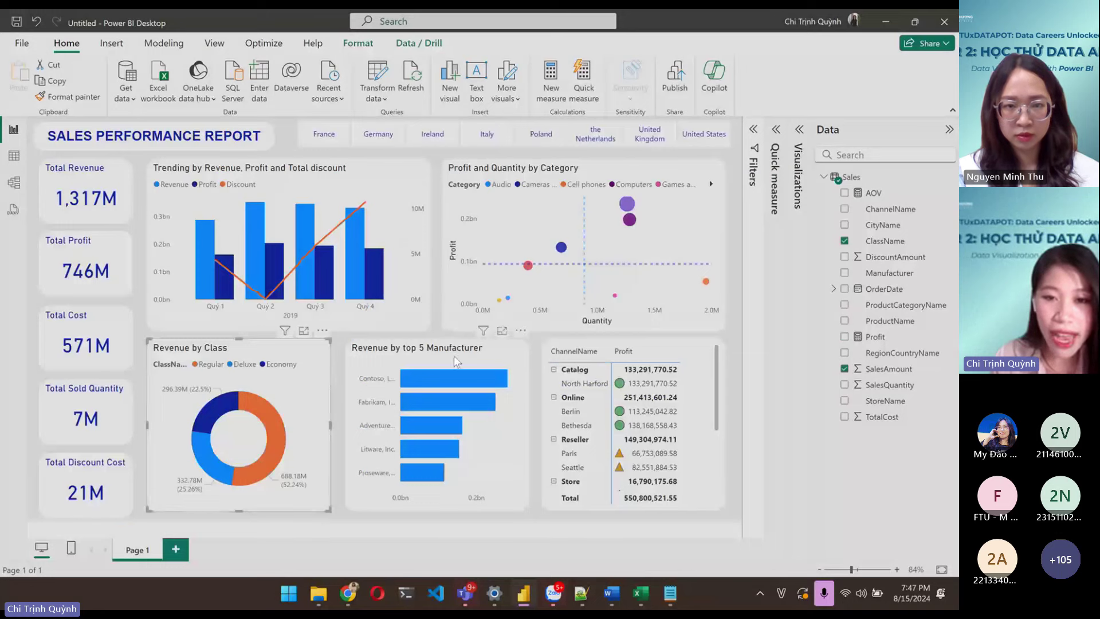
pyautogui.click(711, 360)
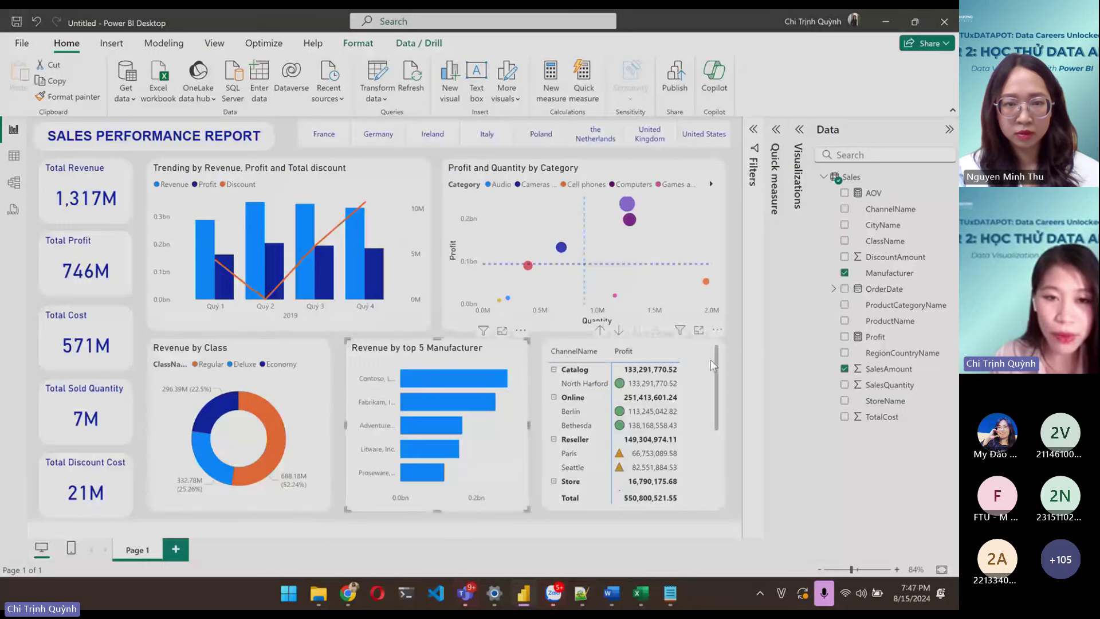
pyautogui.click(291, 344)
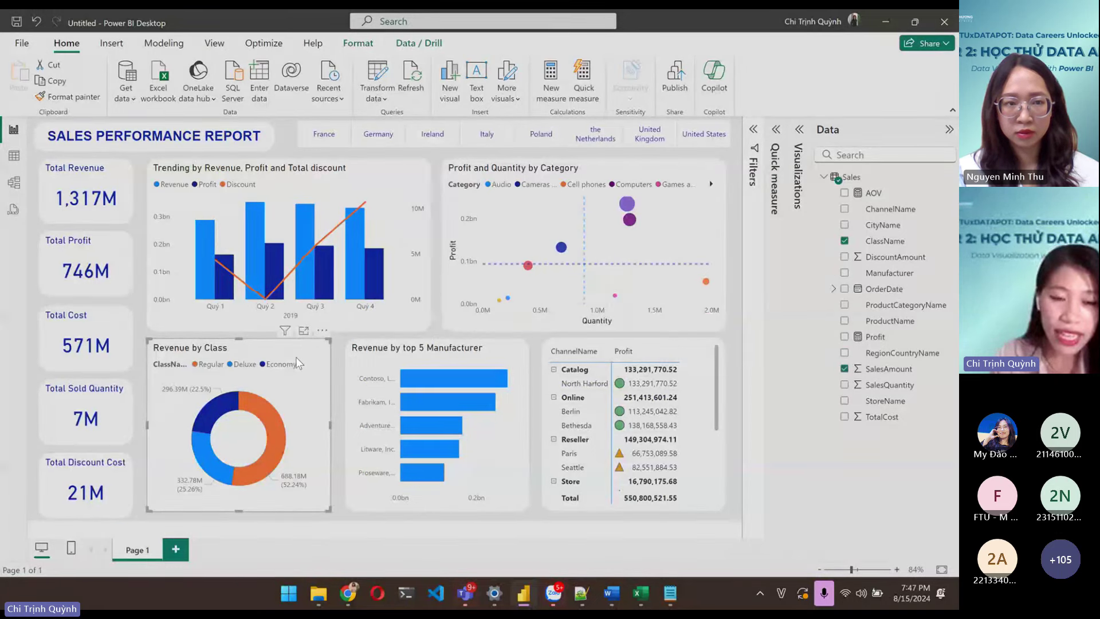
# - Open the Revenue by Class donut chart in focus mode, examine the Regular class share, and return to the full report
pyautogui.click(303, 330)
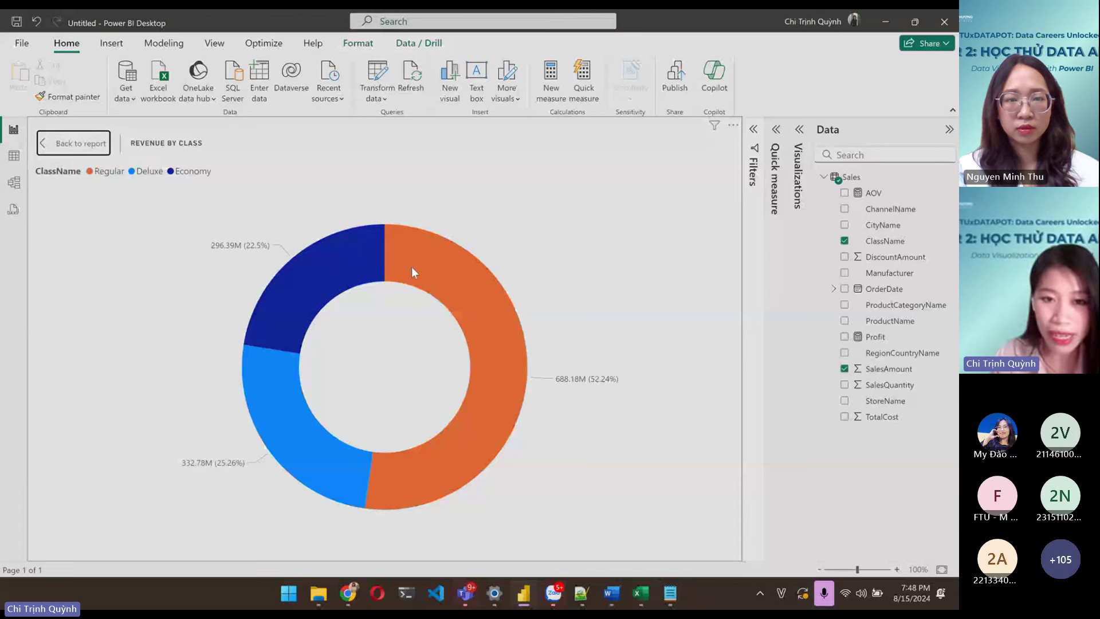
pyautogui.moveTo(400, 472)
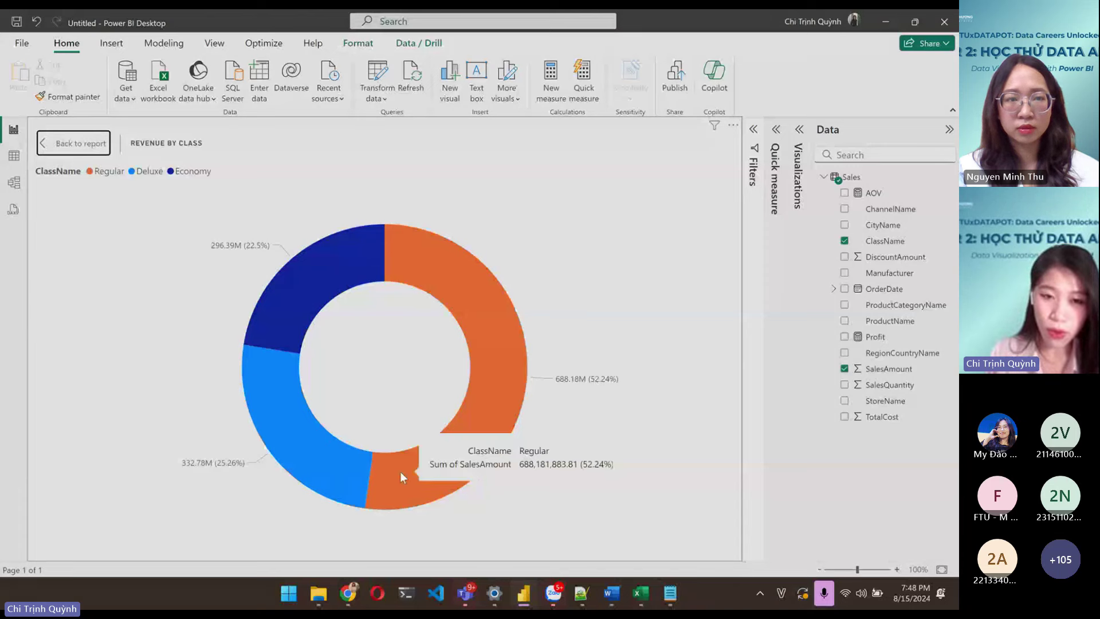
pyautogui.click(89, 151)
# - Open the Revenue by top 5 Manufacturer bar chart in focus mode, compare its manufacturers, and return to the full report
pyautogui.click(507, 341)
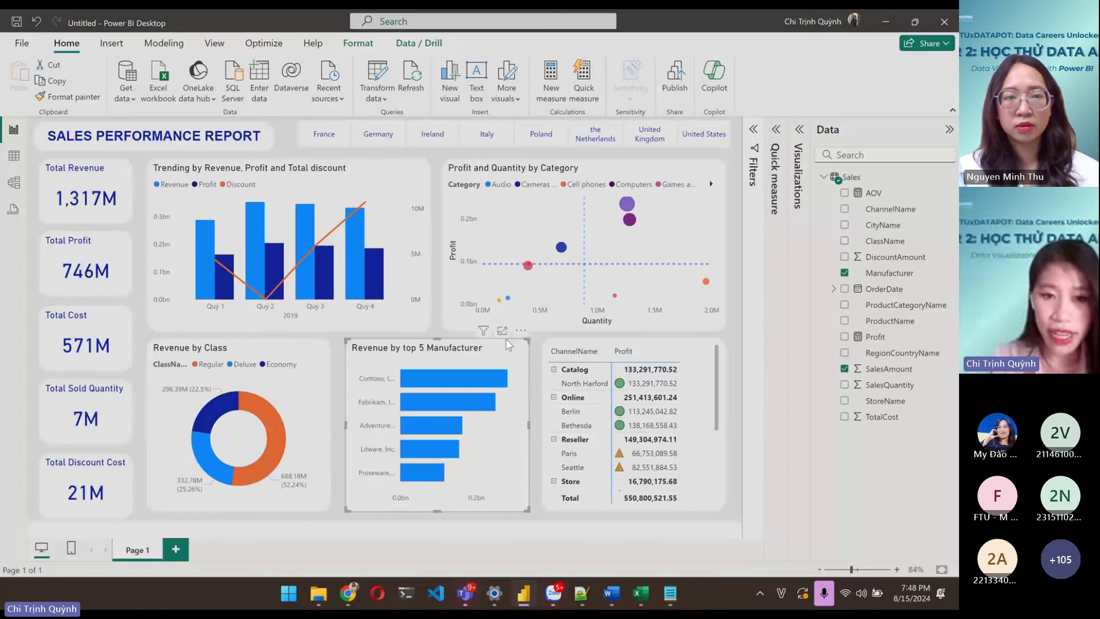
pyautogui.click(503, 332)
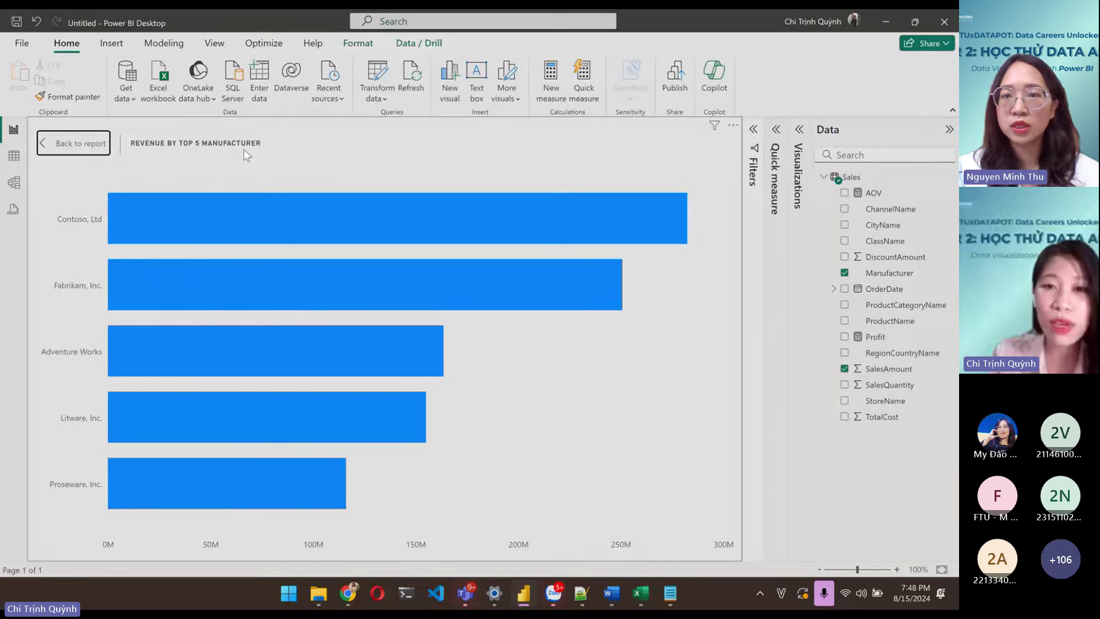
pyautogui.click(81, 143)
# - Switch to the Teams meeting window and view its list of participants
pyautogui.moveTo(465, 593)
pyautogui.click(466, 535)
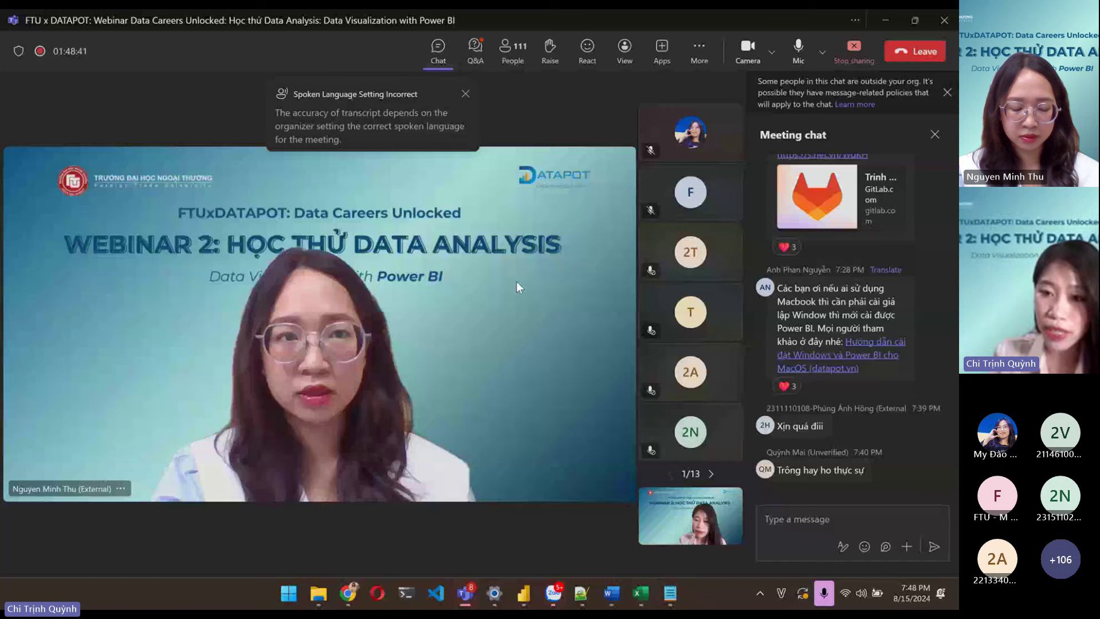
pyautogui.click(513, 51)
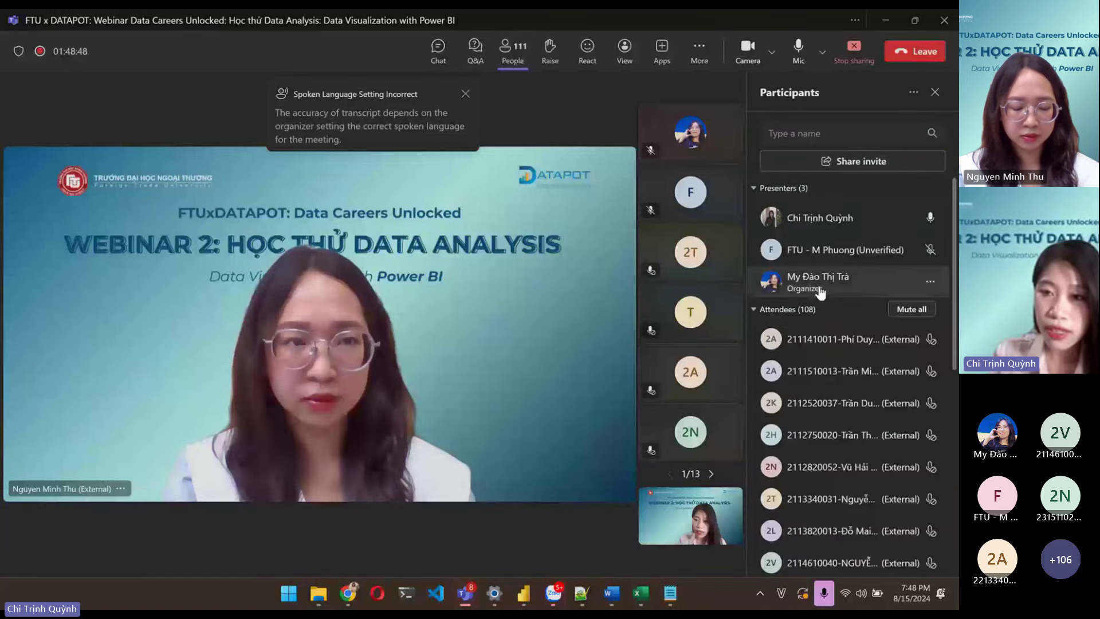
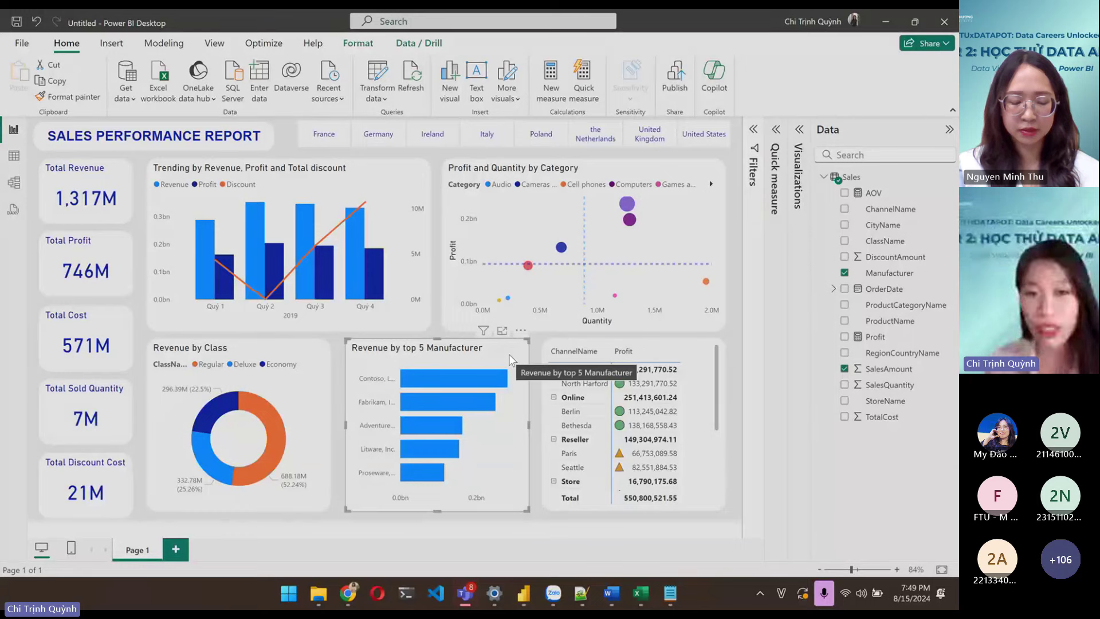
# - Revisit the top 5 manufacturer chart and examine the profit matrix by channel and city, each in focus mode, returning to the report
pyautogui.click(502, 333)
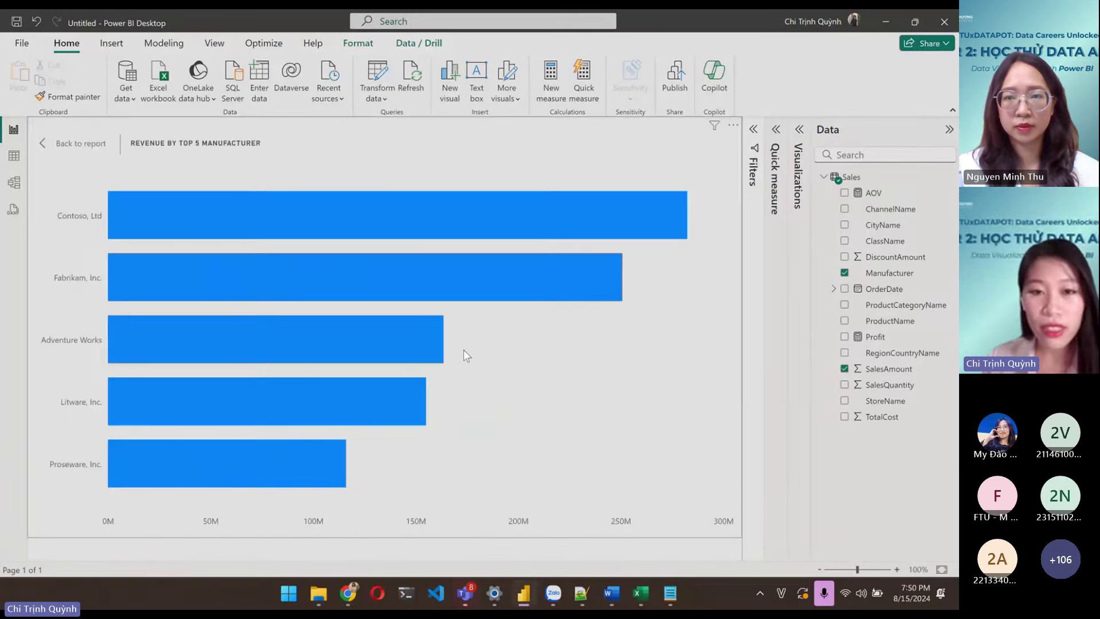
pyautogui.click(84, 145)
pyautogui.click(715, 376)
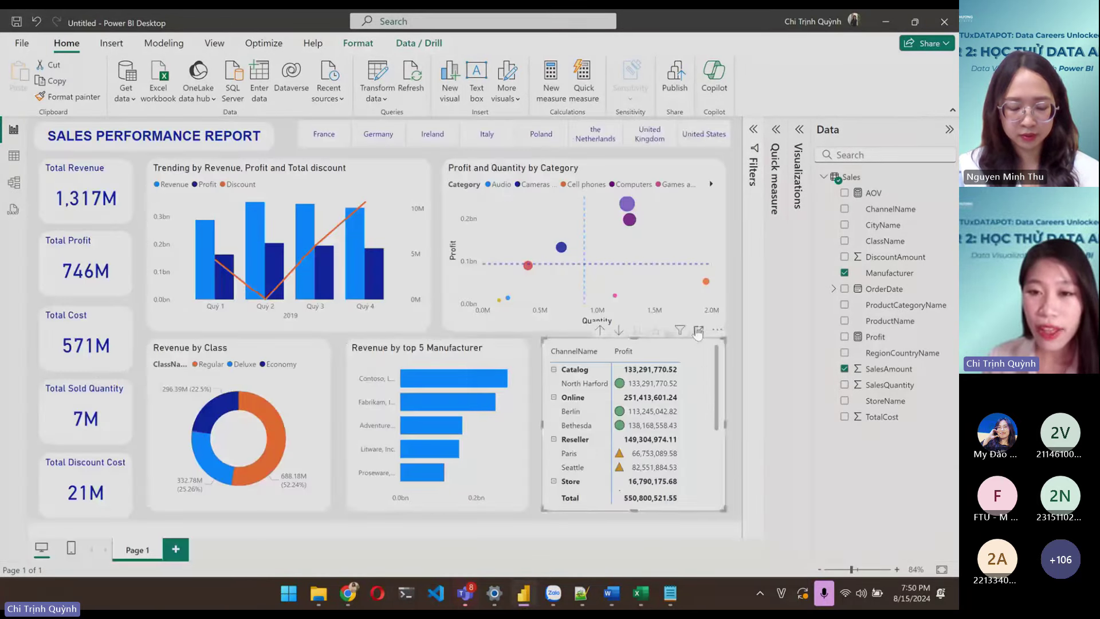
pyautogui.click(698, 330)
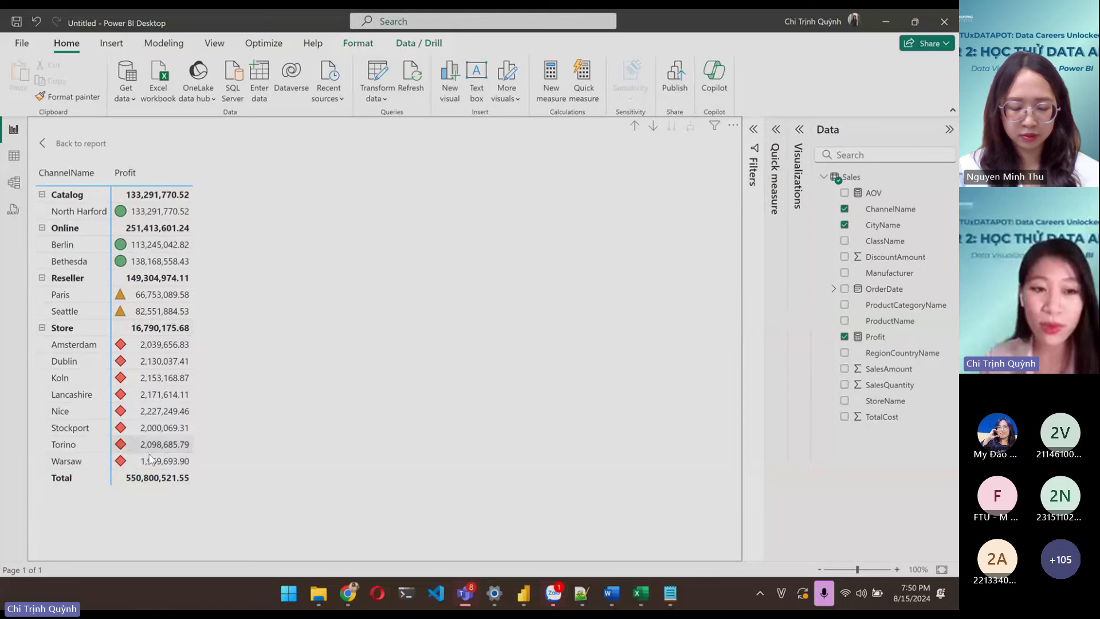
pyautogui.click(81, 144)
pyautogui.click(596, 334)
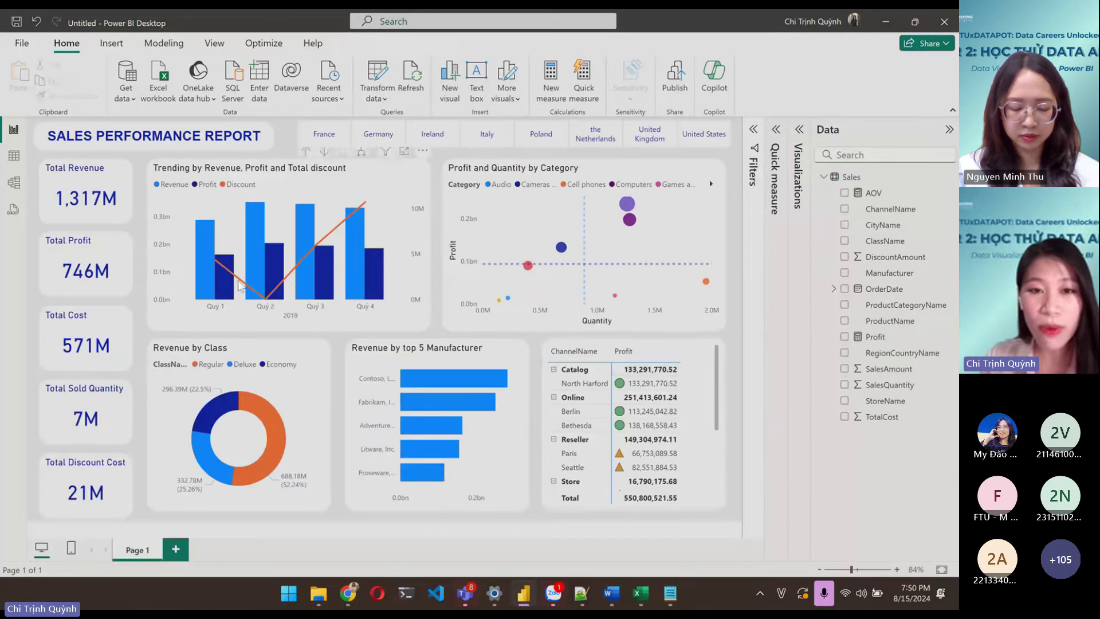
# - Look over the Total Profit, Total Cost and Total Discount Cost cards on the report page
pyautogui.click(111, 253)
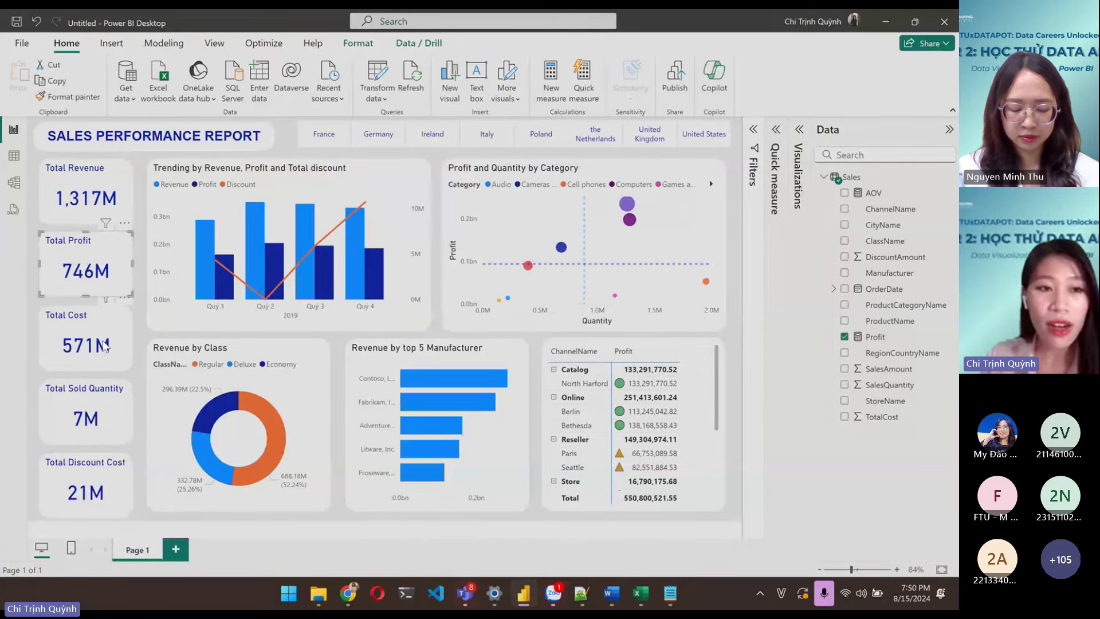
pyautogui.click(97, 344)
pyautogui.click(101, 497)
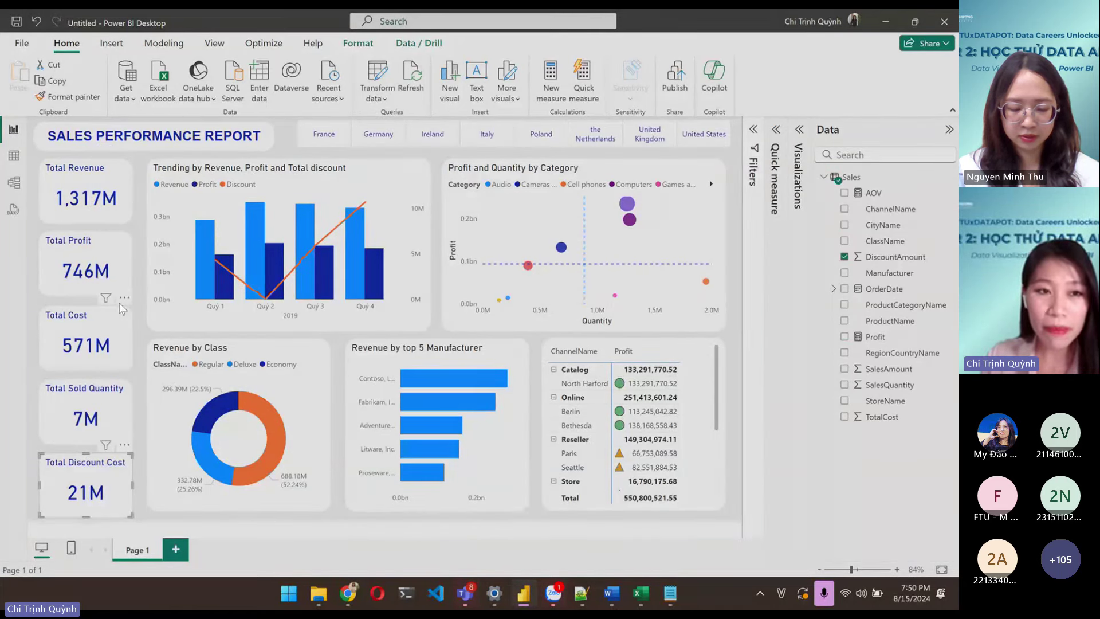
pyautogui.click(120, 302)
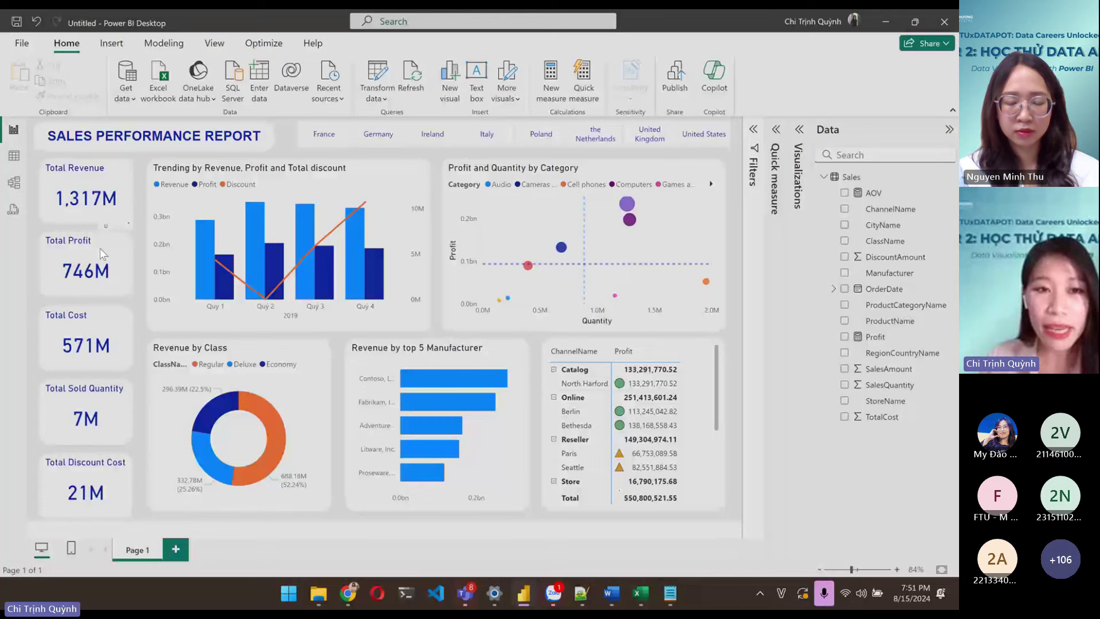
# - Create a new blank Power BI report, checking the Teams meeting chat while it opens
pyautogui.click(29, 43)
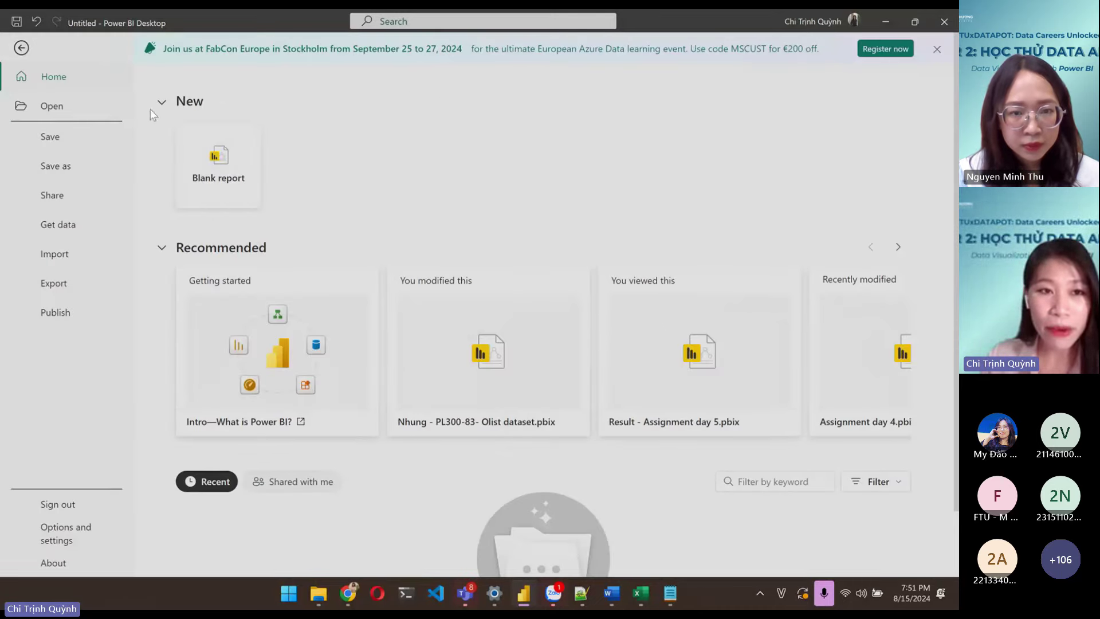
pyautogui.click(232, 181)
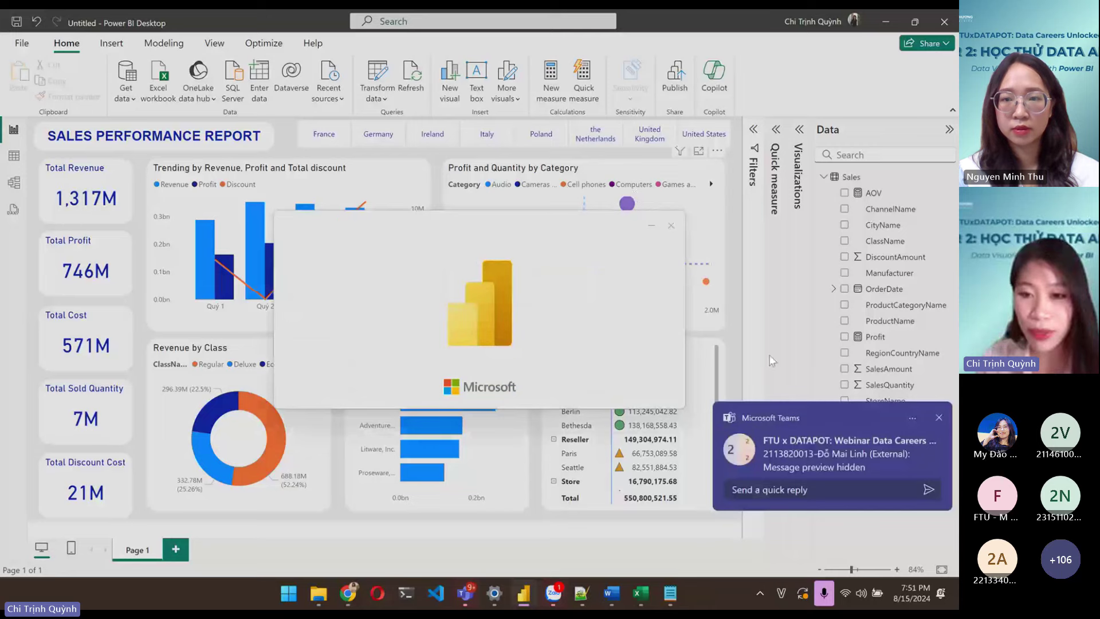
pyautogui.click(814, 451)
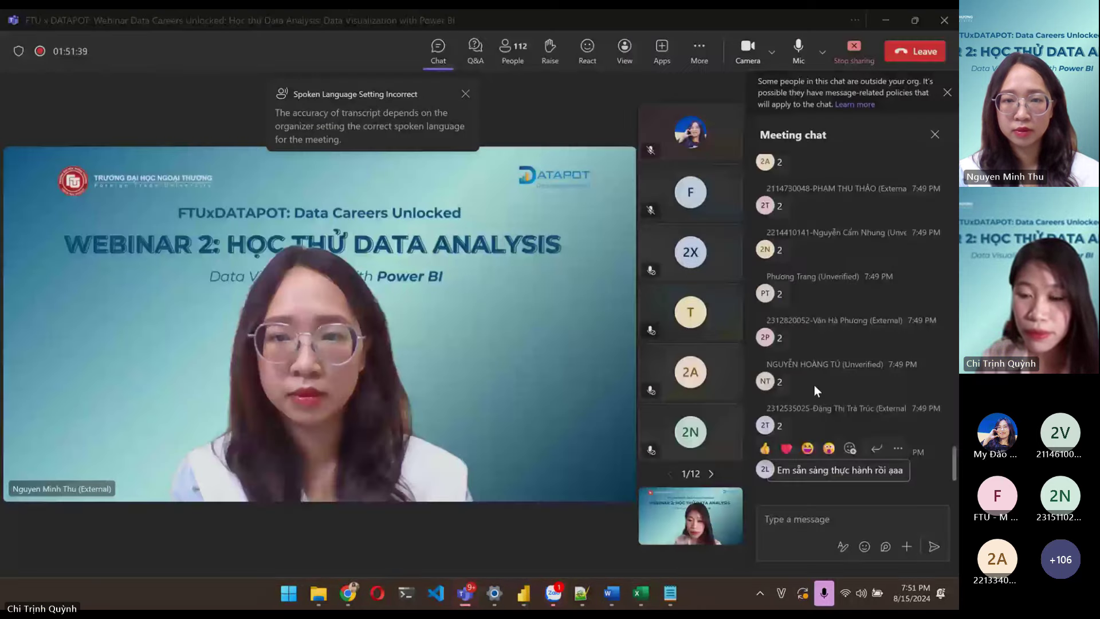
pyautogui.click(882, 23)
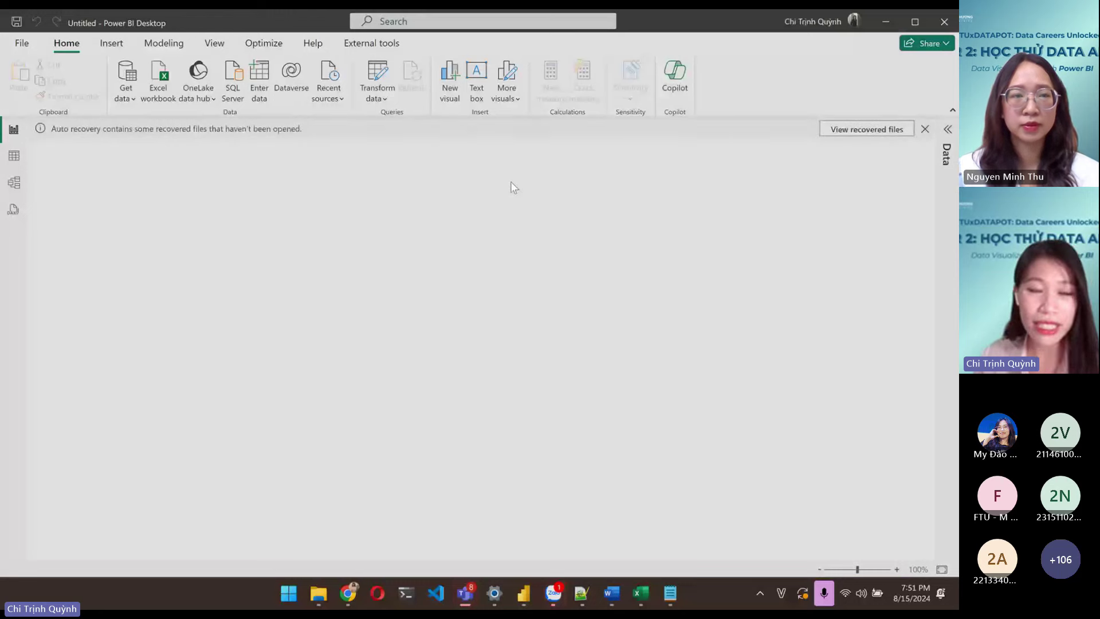
# - Dismiss the auto-recovery notice and keep the unopened recovered files
pyautogui.click(925, 128)
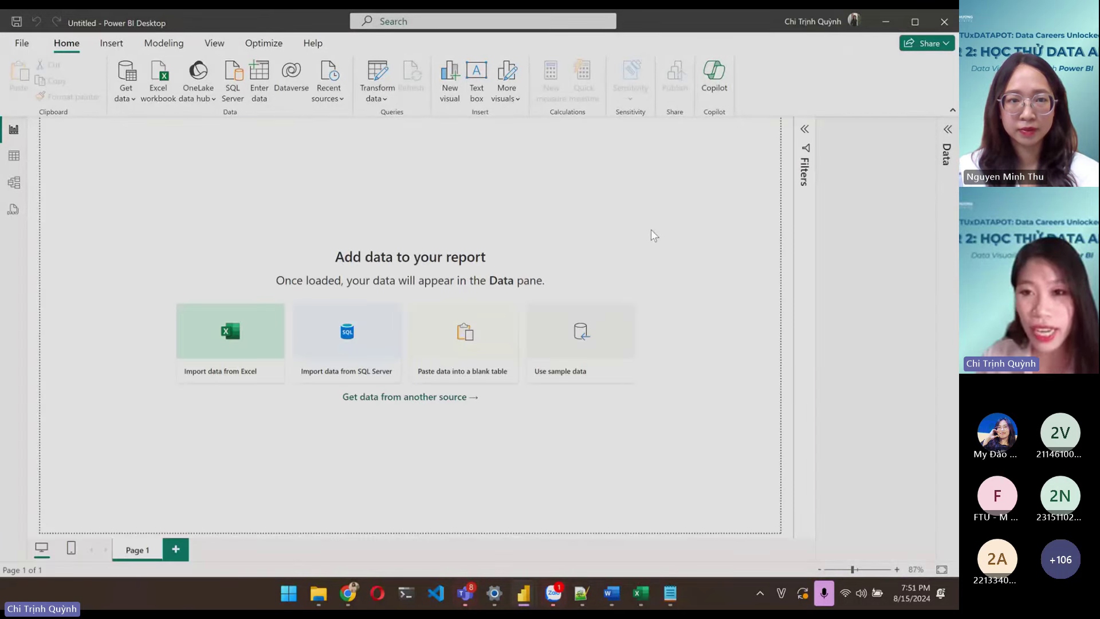
pyautogui.click(385, 299)
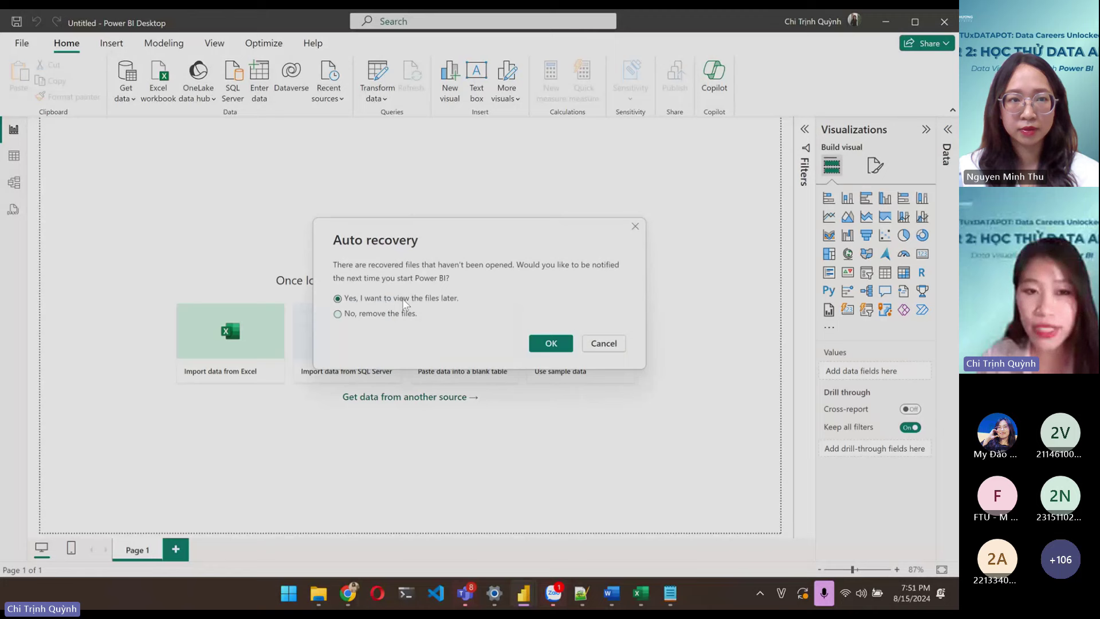
pyautogui.click(552, 344)
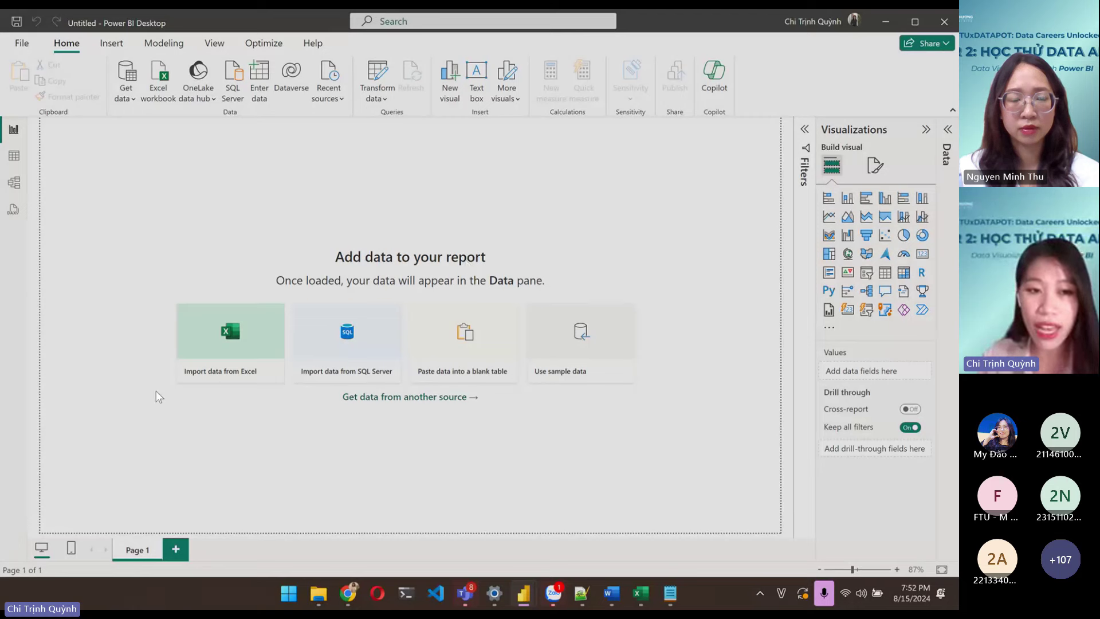
# - Import the Excel workbook Sales_Contoso_2019 from the WS_PBI folder into the blank report
pyautogui.click(240, 371)
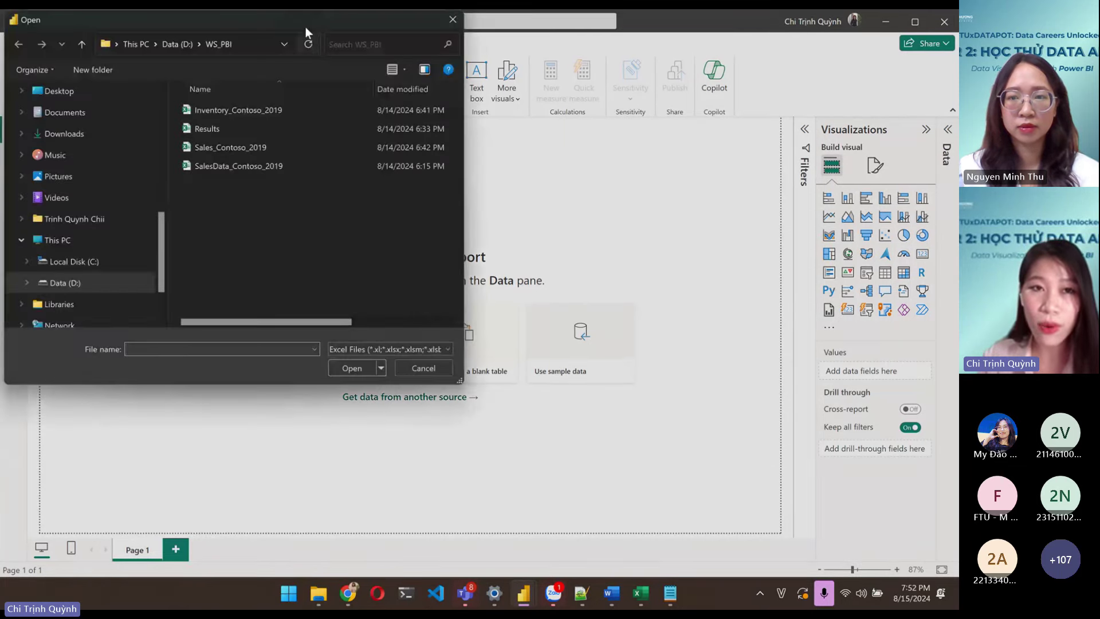
pyautogui.moveTo(305, 26)
pyautogui.mouseDown()
pyautogui.moveTo(536, 114)
pyautogui.moveTo(524, 128)
pyautogui.mouseUp()
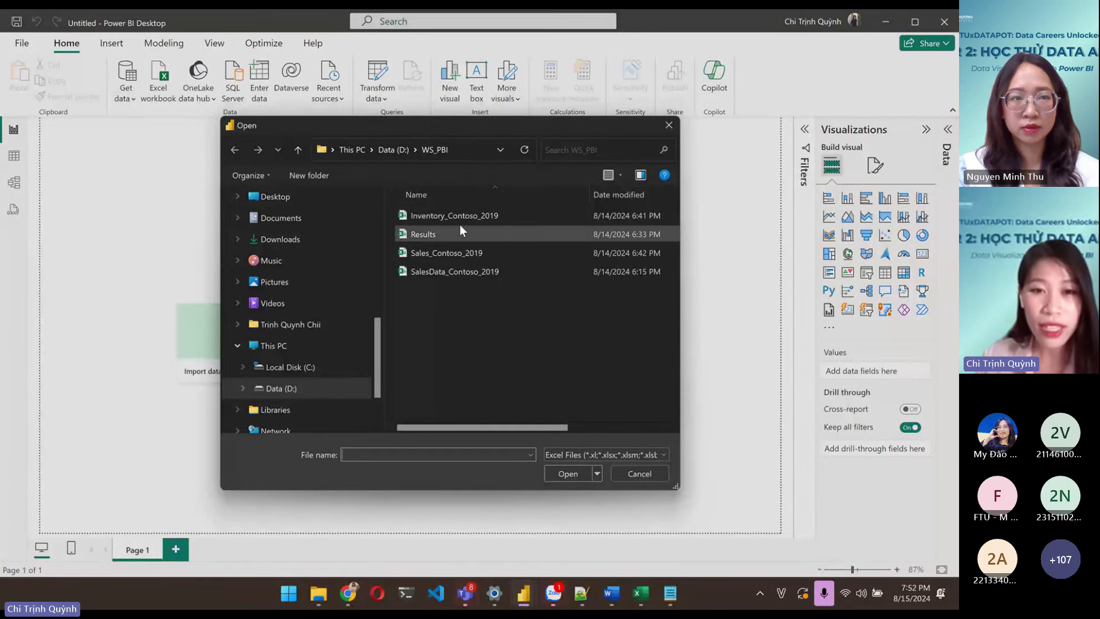
pyautogui.click(464, 255)
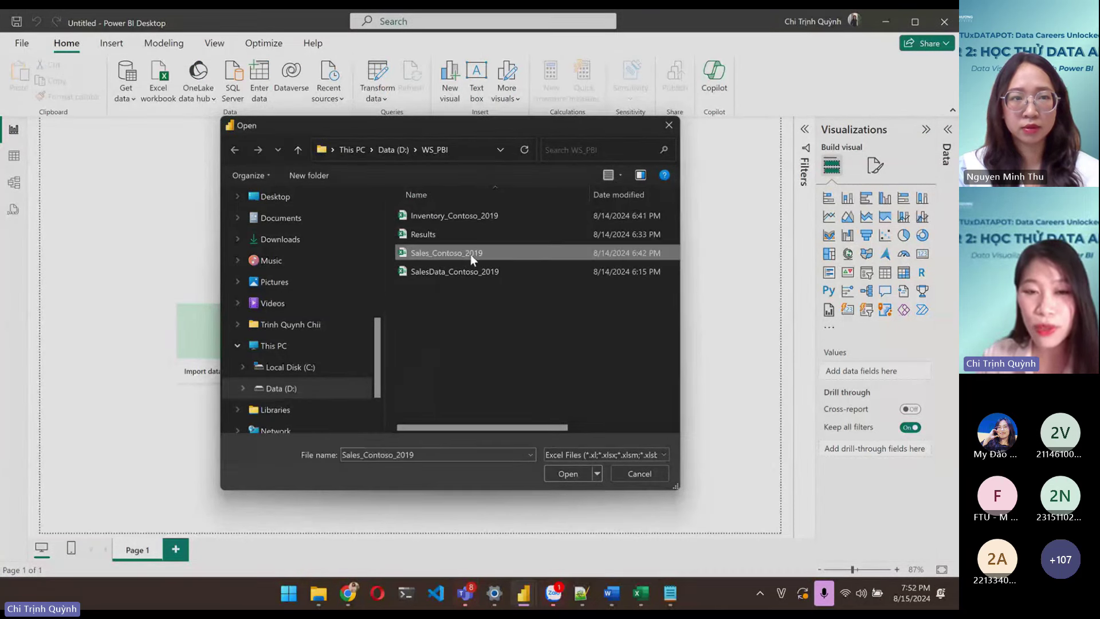
pyautogui.click(570, 473)
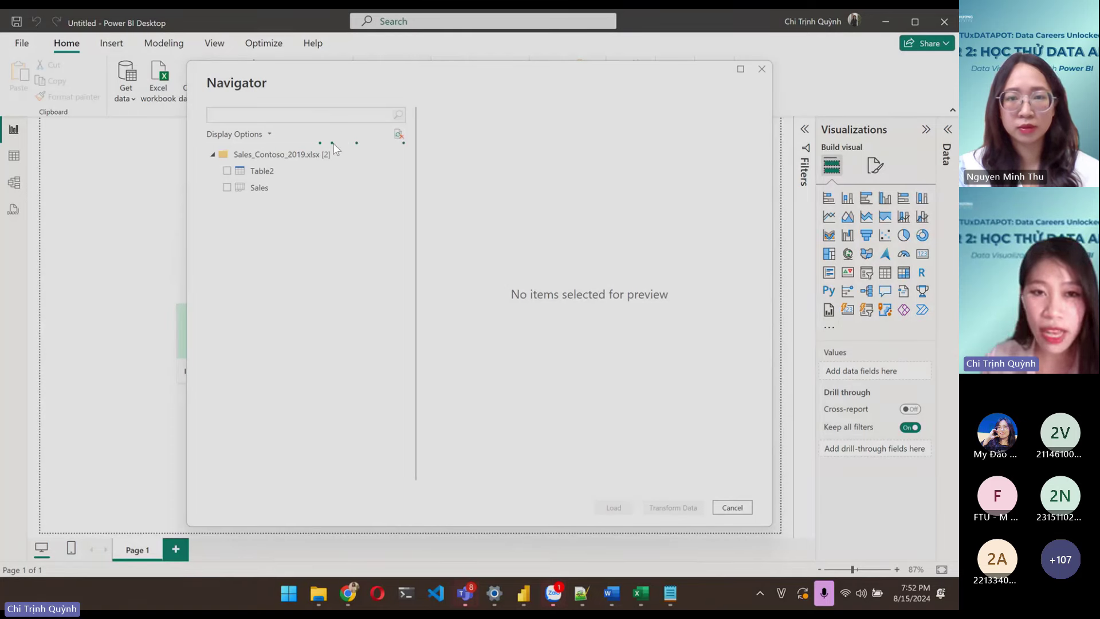
# - Select the Sales sheet of the workbook, preview its columns, and load it into the report
pyautogui.click(227, 187)
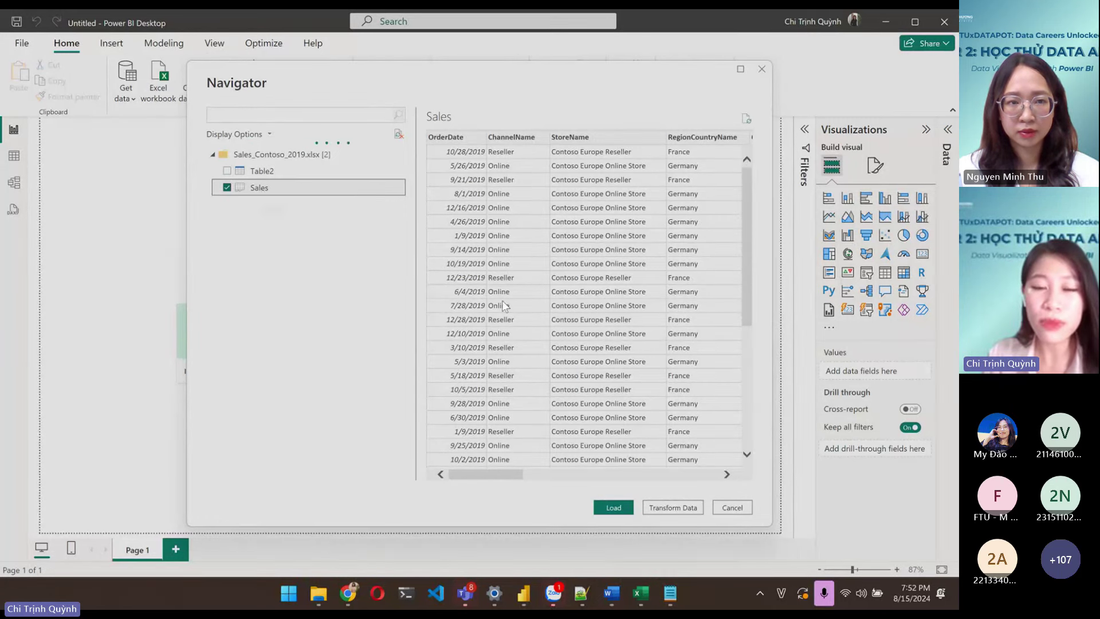
pyautogui.moveTo(521, 478); pyautogui.dragTo(500, 487)
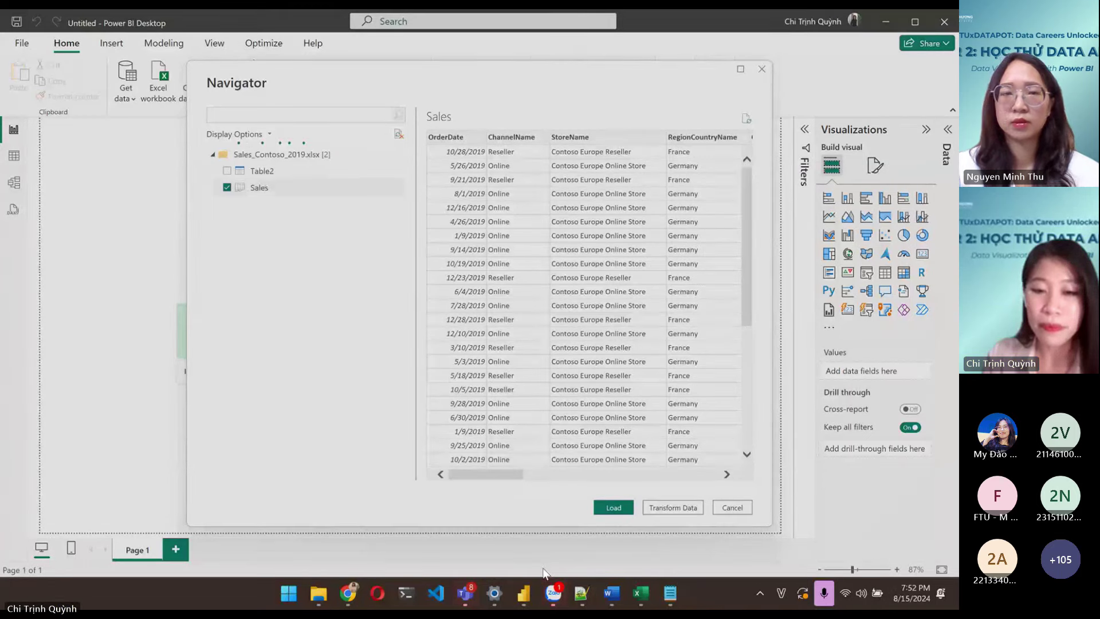
pyautogui.click(614, 508)
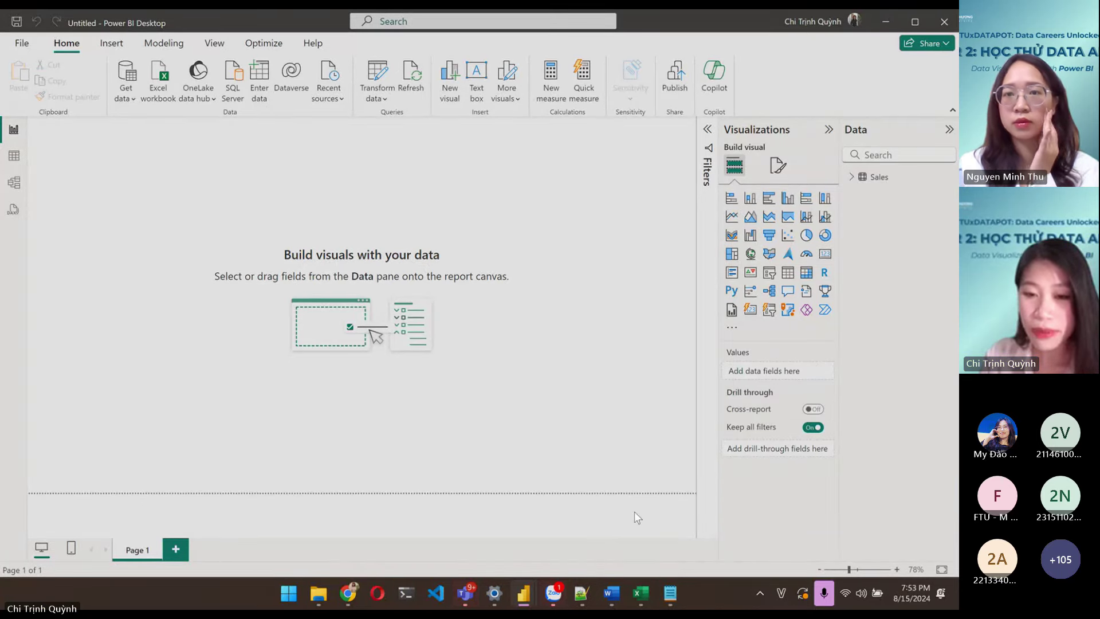
# - Check the Teams meeting chat for the shared practice dataset link, and return to the new Power BI report
pyautogui.moveTo(464, 593)
pyautogui.click(402, 493)
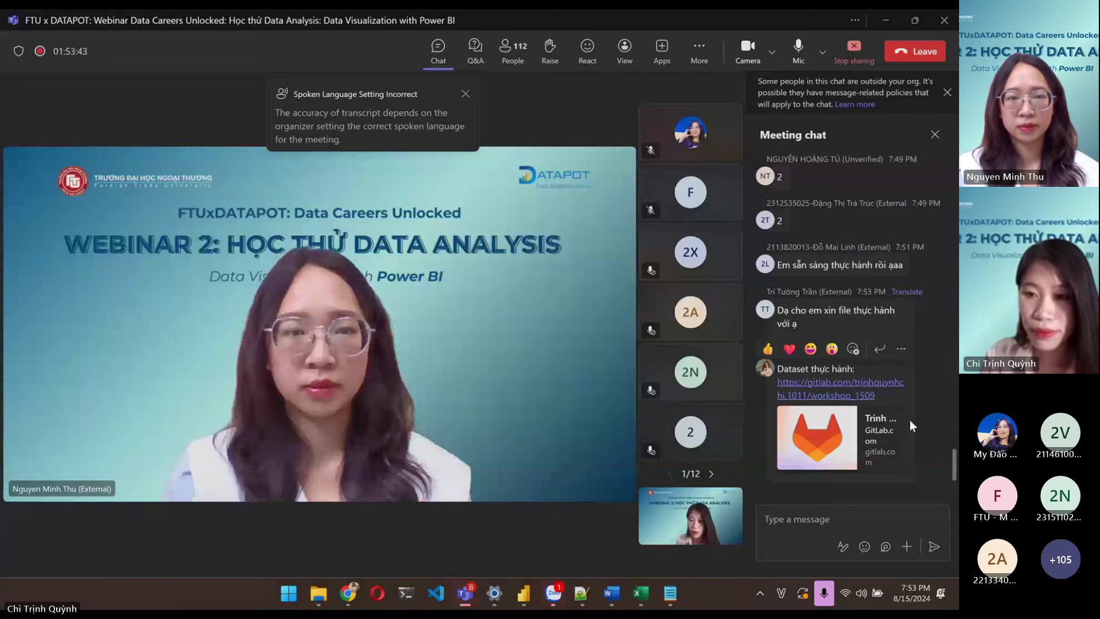
pyautogui.click(886, 21)
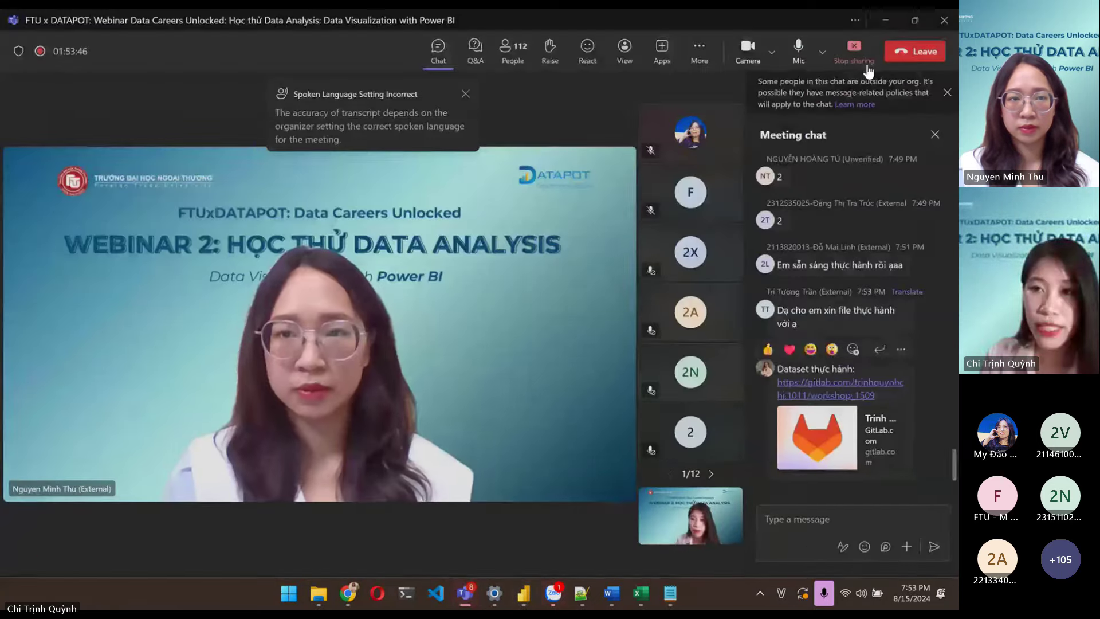
pyautogui.click(885, 21)
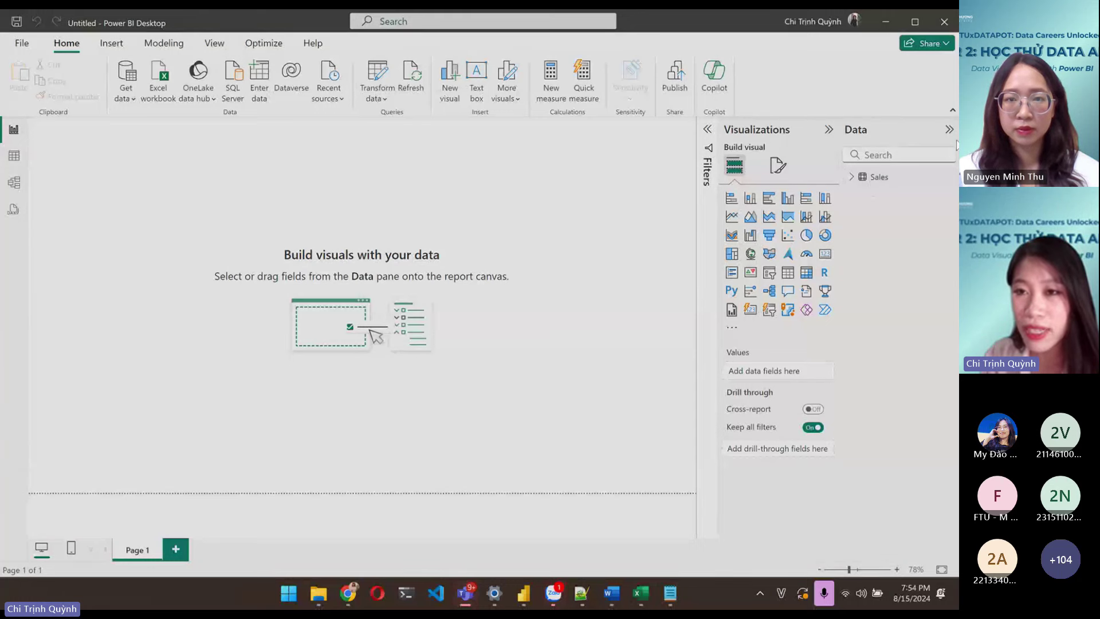
# - Expand the Sales table to list the fields available for building visuals
pyautogui.click(871, 177)
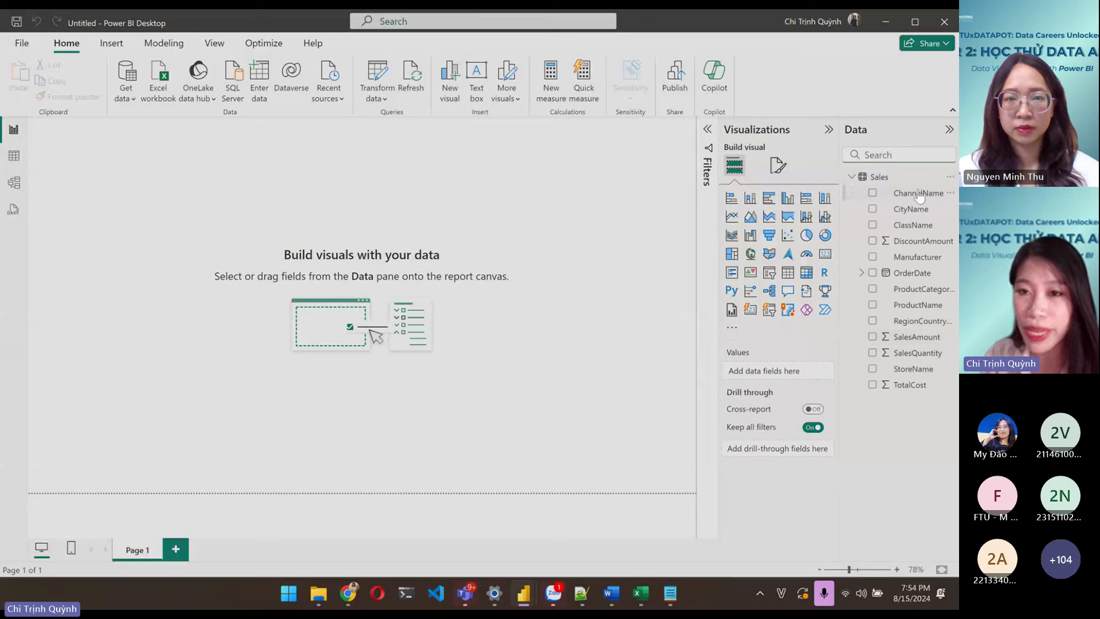
pyautogui.moveTo(918, 197); pyautogui.dragTo(363, 333)
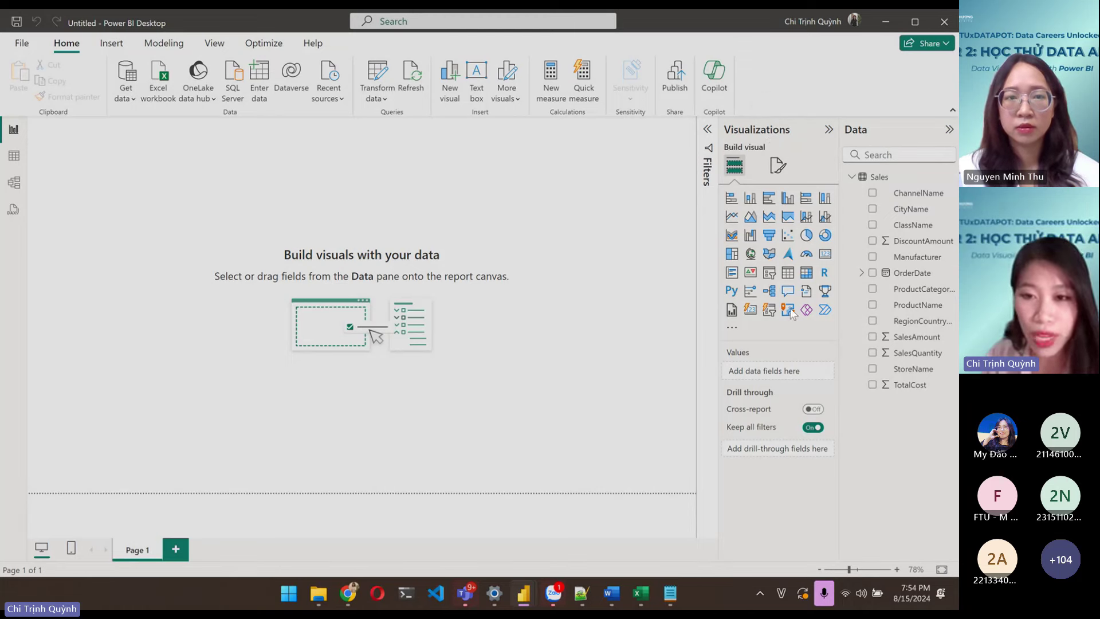
# - Give the report page's canvas background a light grey colour and lower its transparency so the colour shows
pyautogui.click(779, 172)
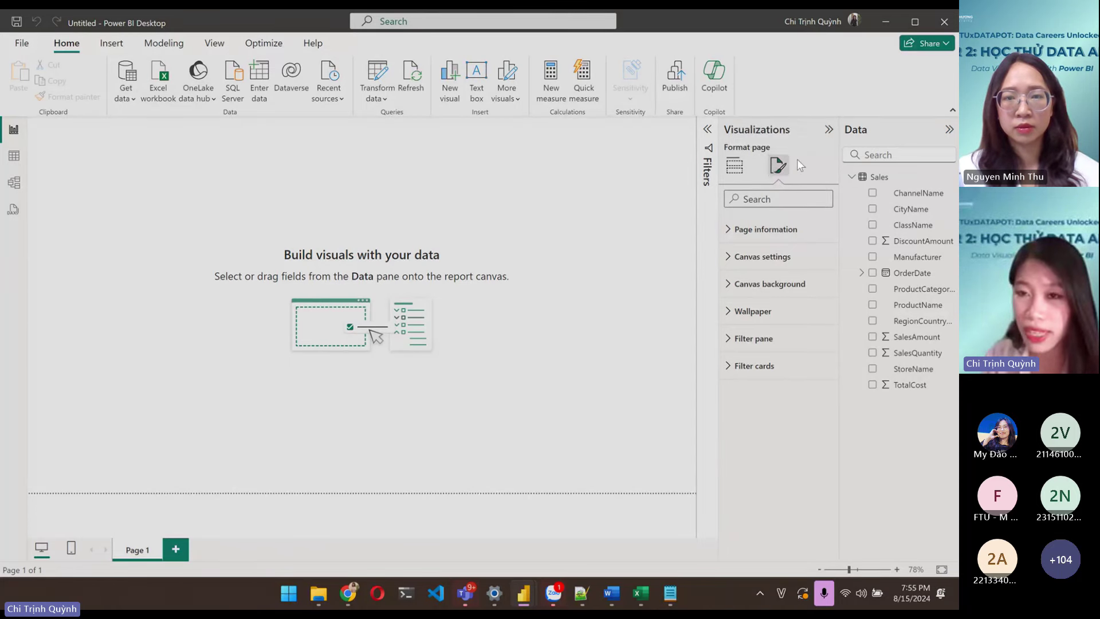
pyautogui.click(727, 291)
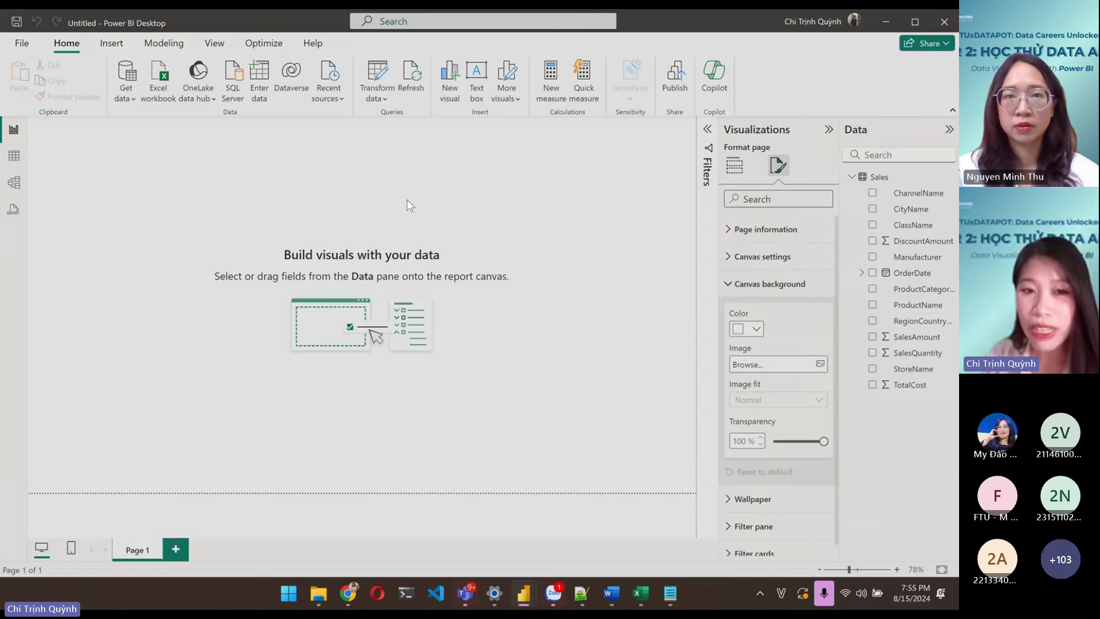
pyautogui.click(748, 328)
pyautogui.click(755, 121)
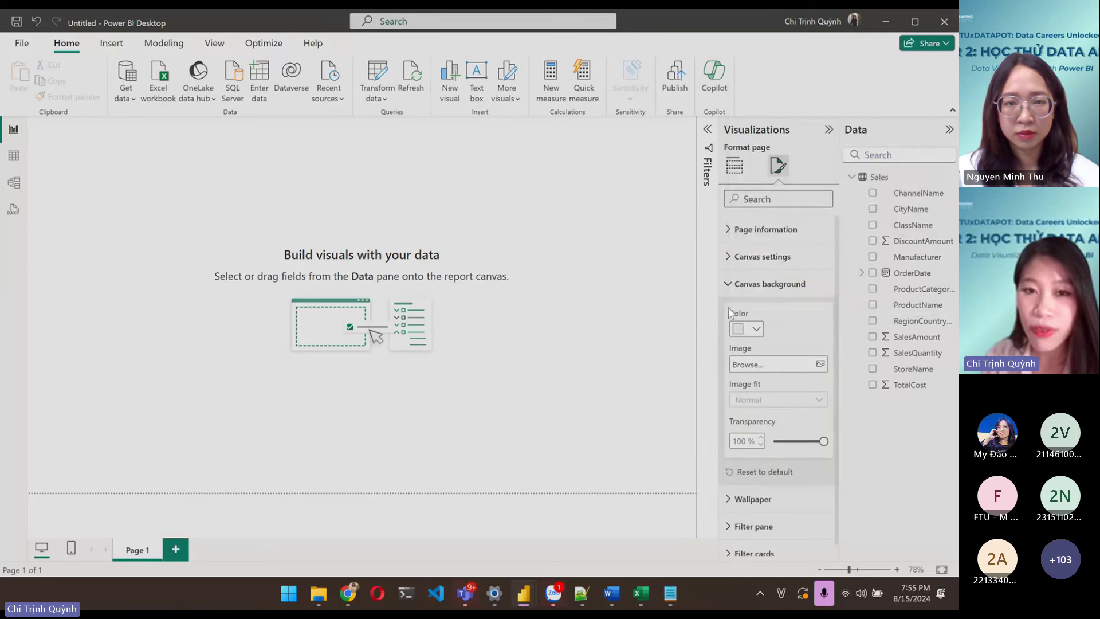
pyautogui.click(757, 329)
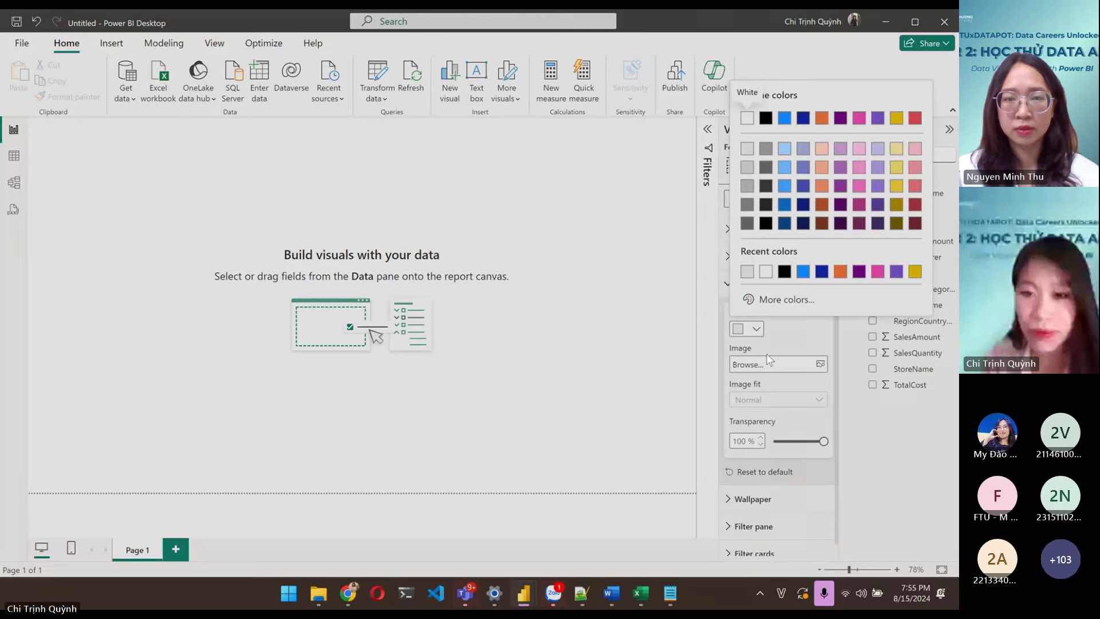
pyautogui.click(769, 323)
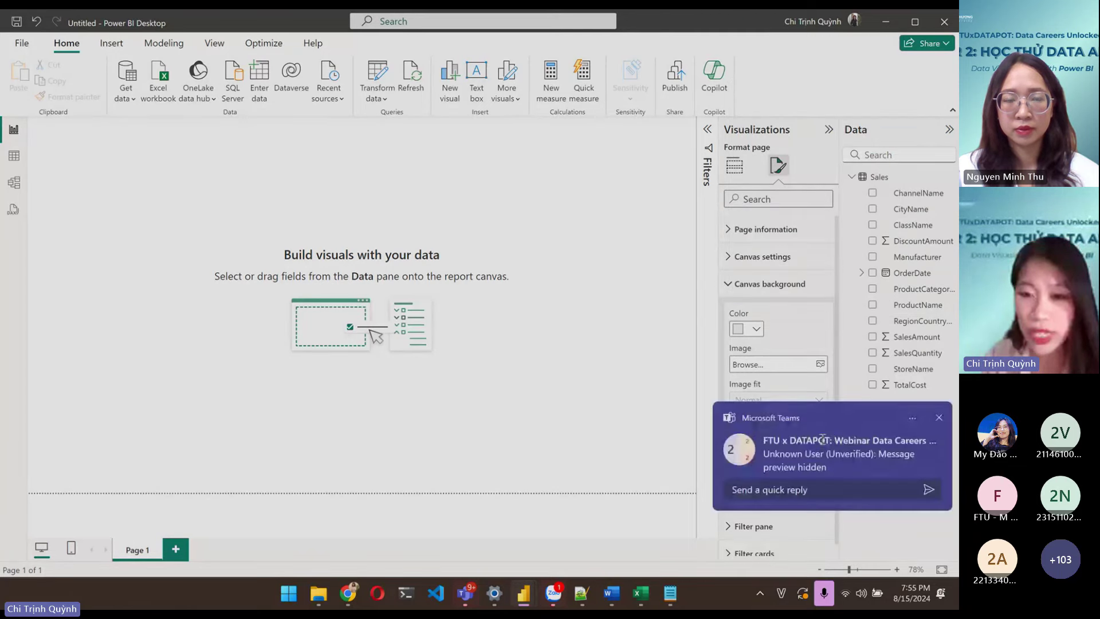
pyautogui.click(936, 422)
pyautogui.moveTo(827, 445); pyautogui.dragTo(500, 408)
pyautogui.click(429, 349)
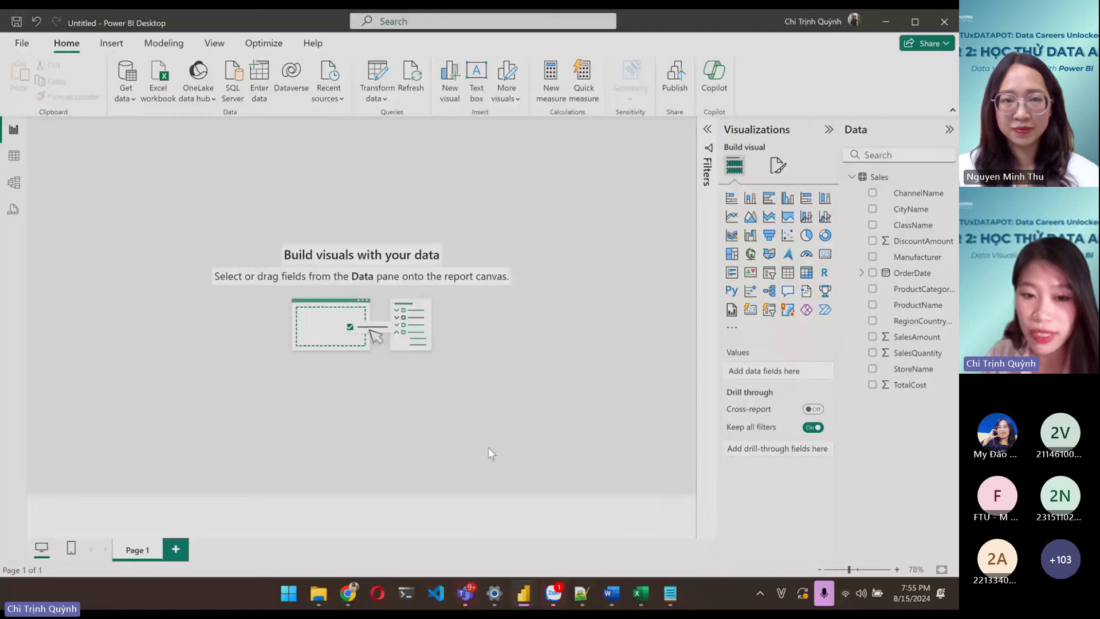
# - Glance at the Teams meeting window, return to the Power BI report, and dismiss the chat notification
pyautogui.moveTo(465, 594)
pyautogui.click(428, 468)
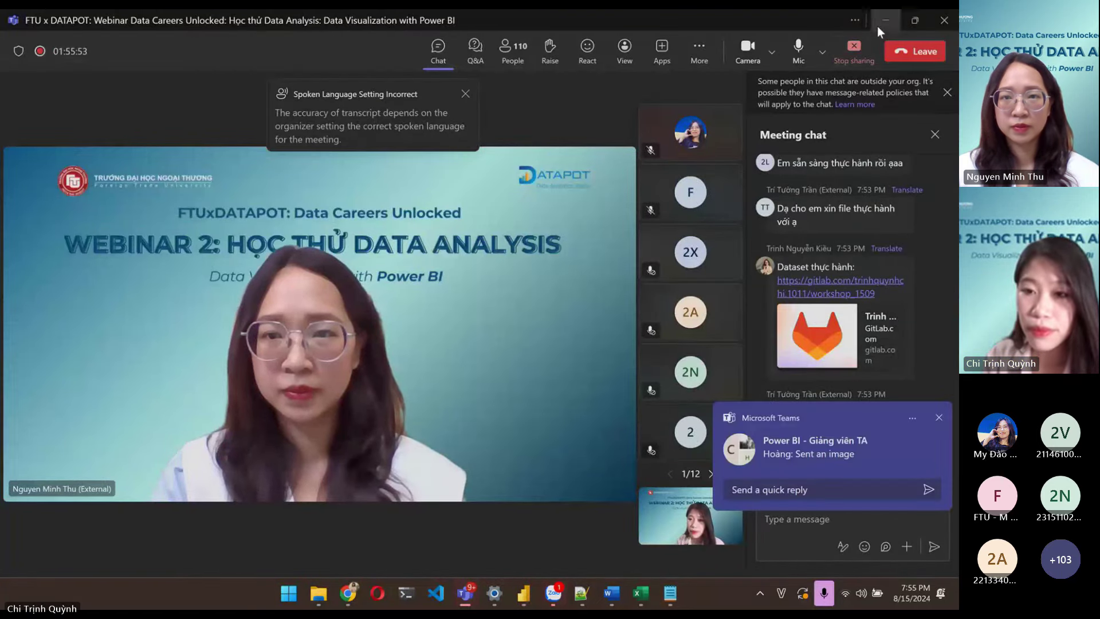
pyautogui.click(879, 25)
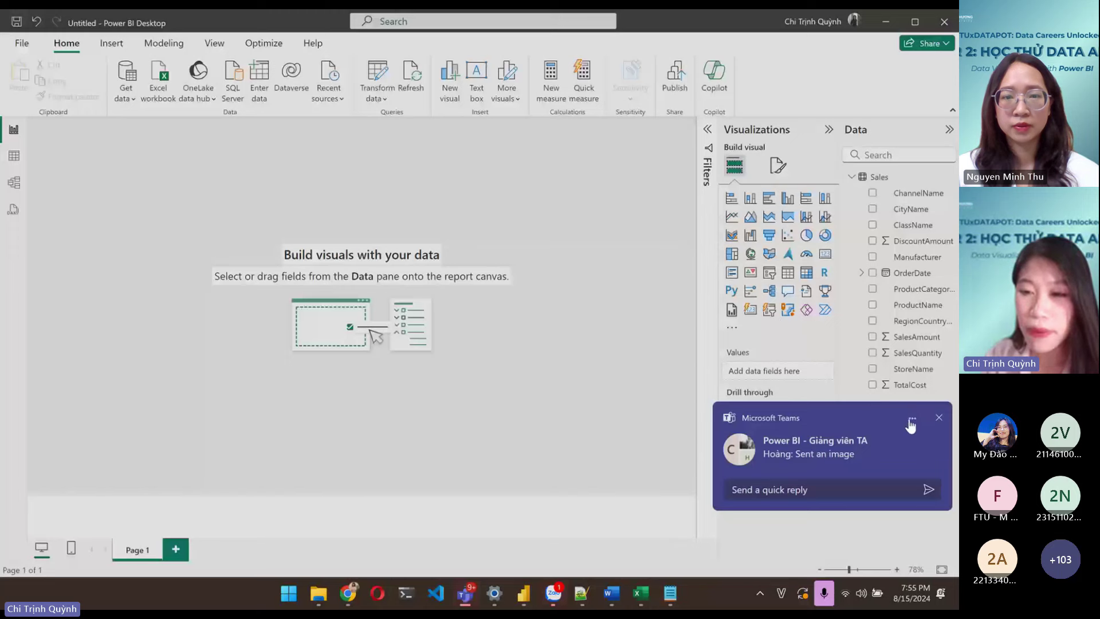
pyautogui.click(939, 417)
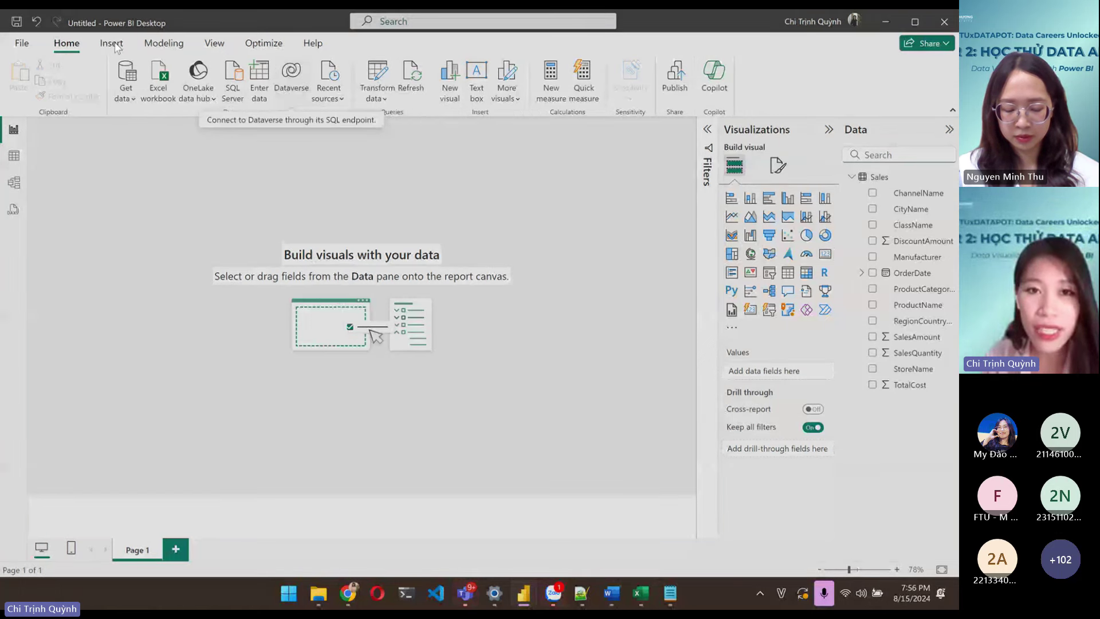
# - Insert a text box on the page containing the title "SALES PERFORMANCE REPORT"
pyautogui.click(477, 86)
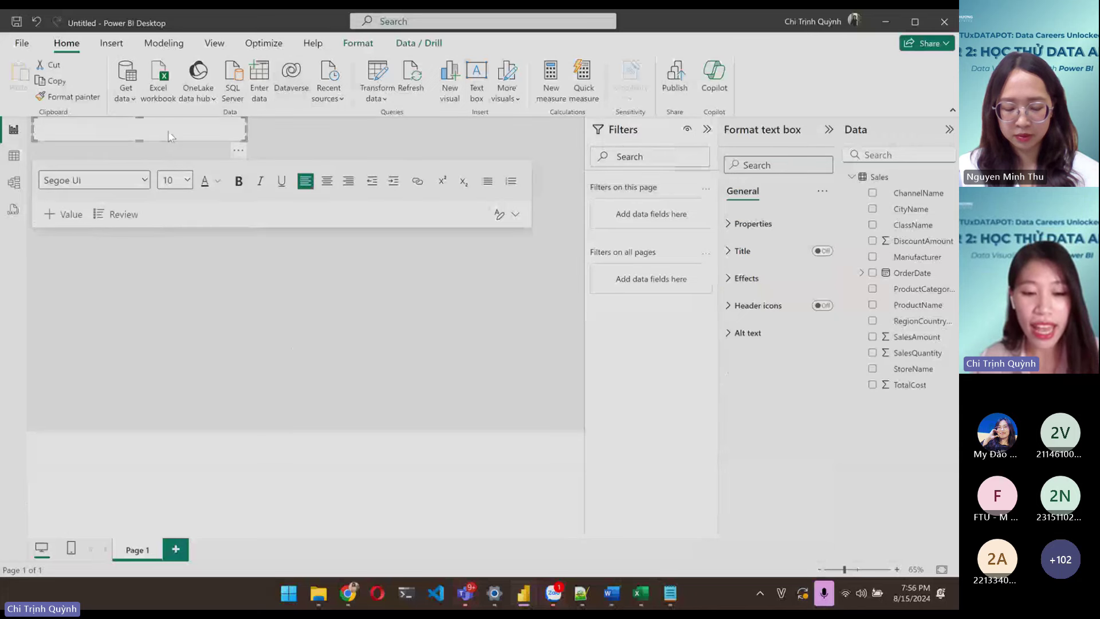
pyautogui.write('SALES')
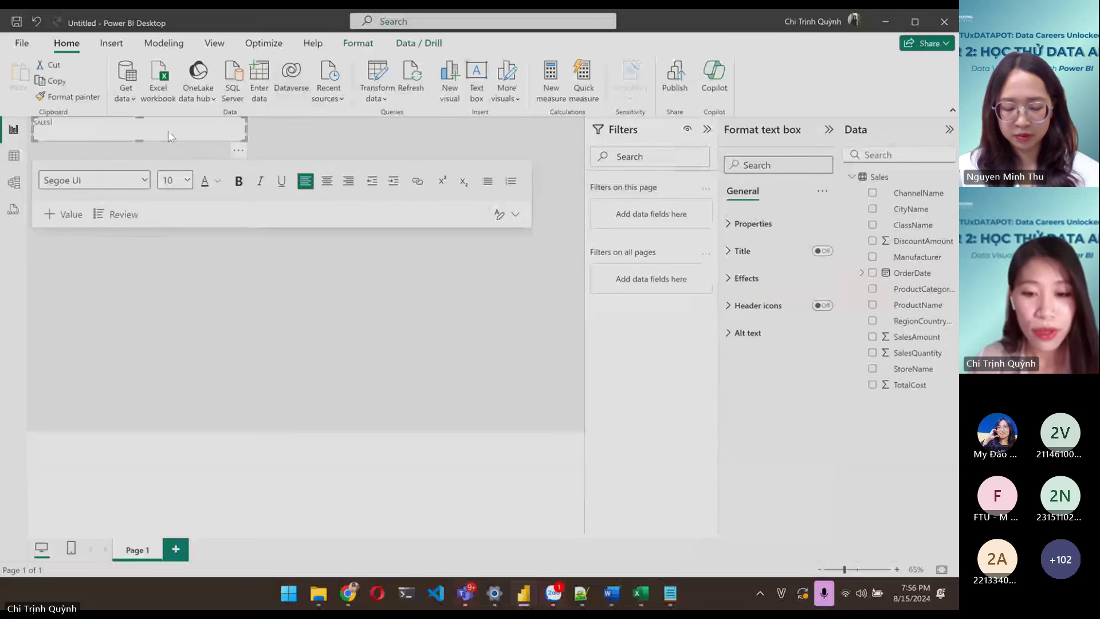
pyautogui.write(' PE')
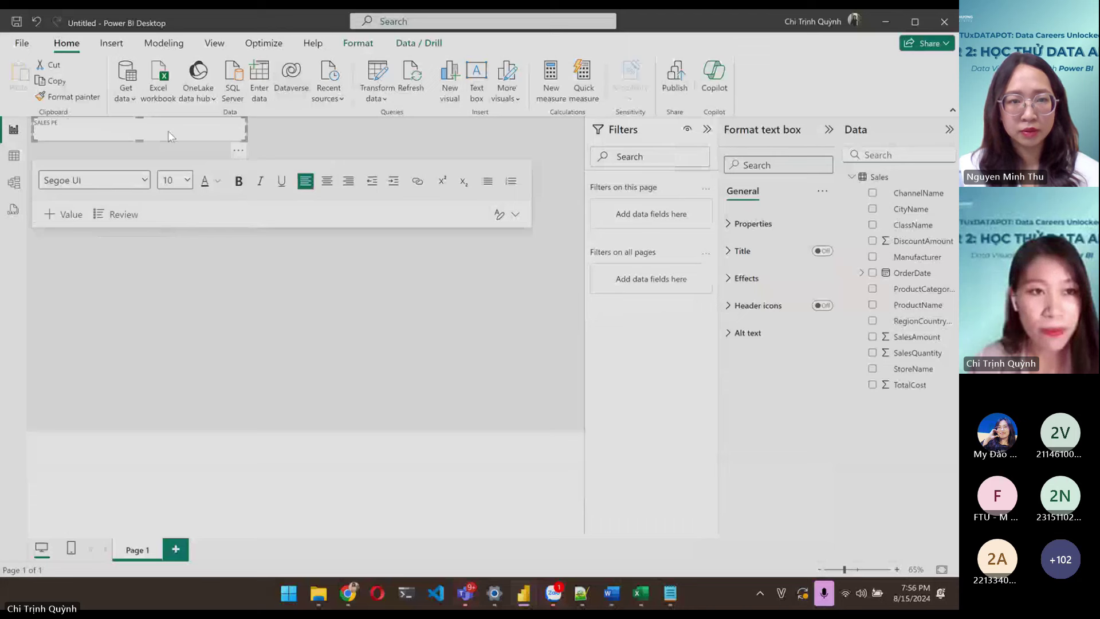
pyautogui.write('RFORMANC')
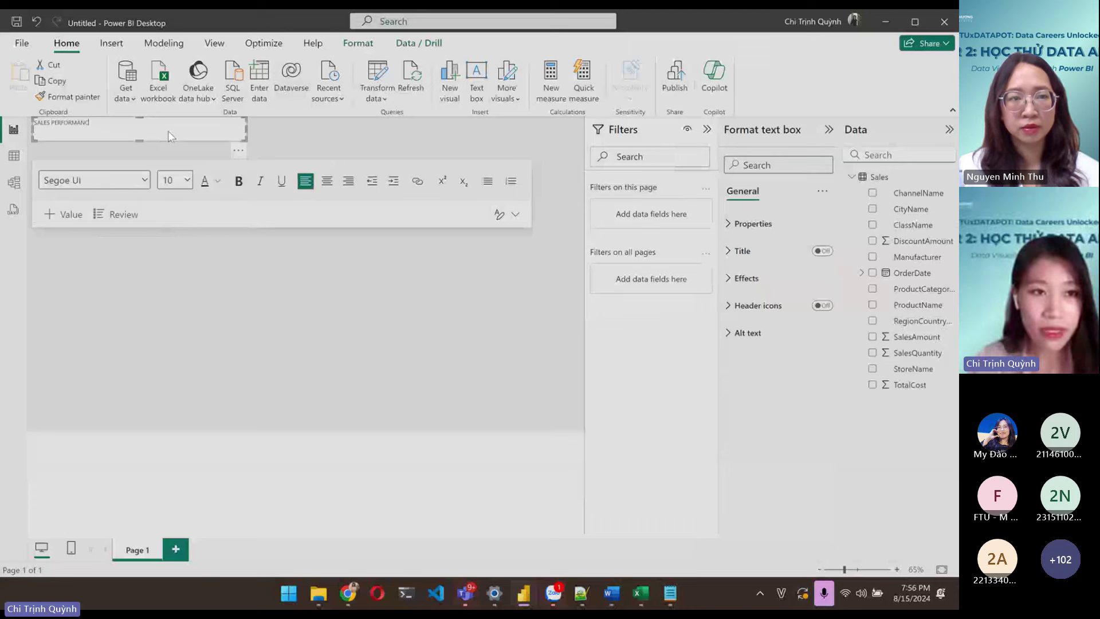
pyautogui.write('E REPORT')
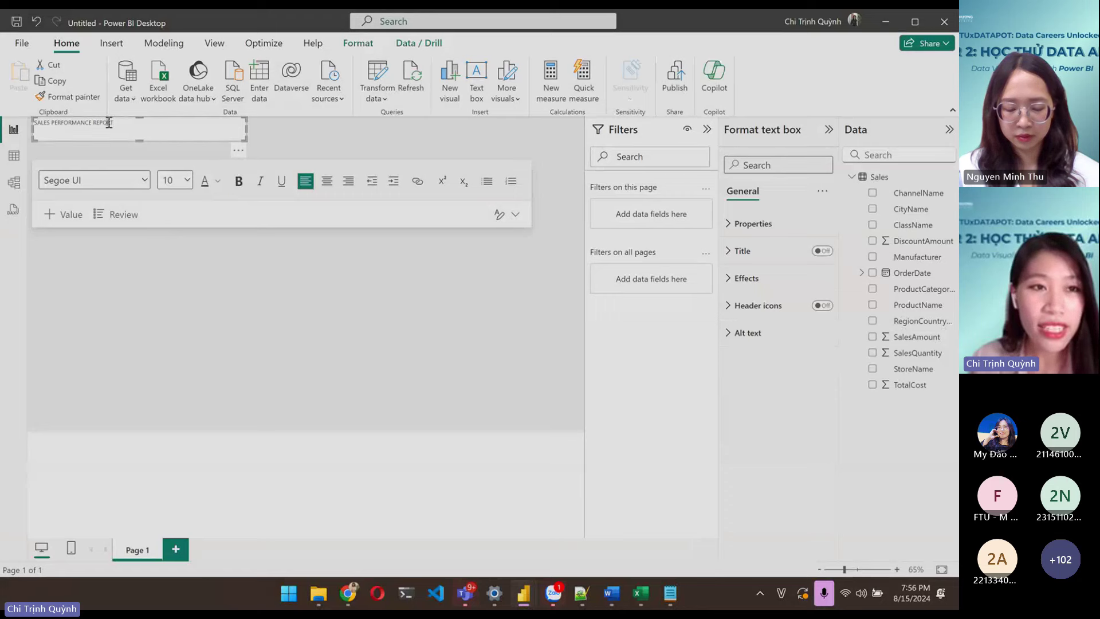
# - Format the report title as bold, size 20, in dark blue, and collapse the Filters pane
pyautogui.hotkey('ctrl', 'a')
pyautogui.click(238, 181)
pyautogui.click(186, 181)
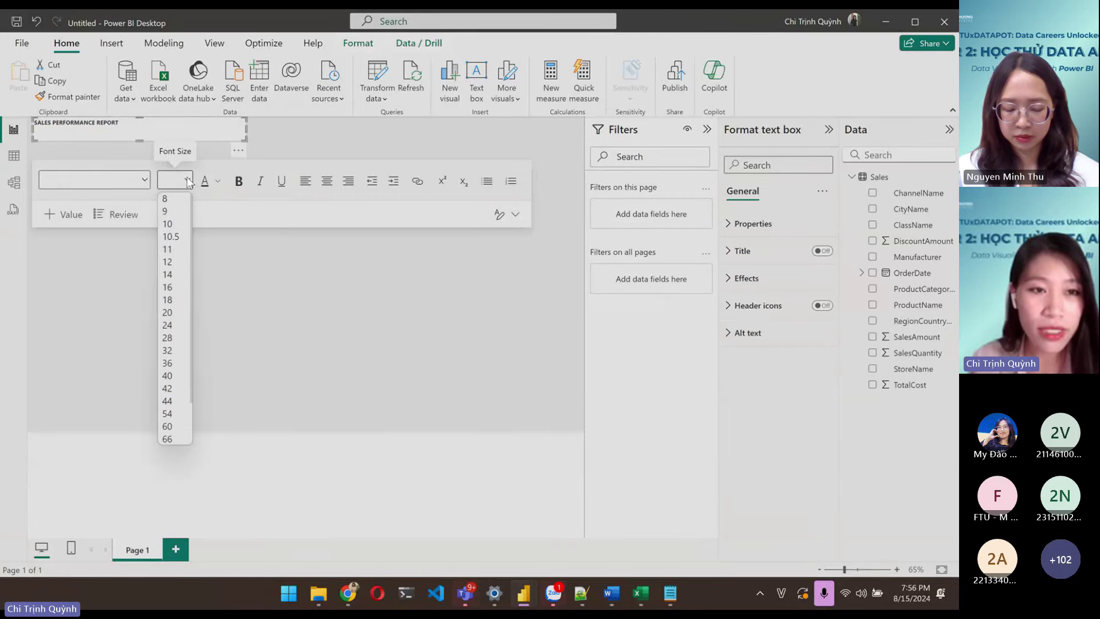
pyautogui.click(168, 312)
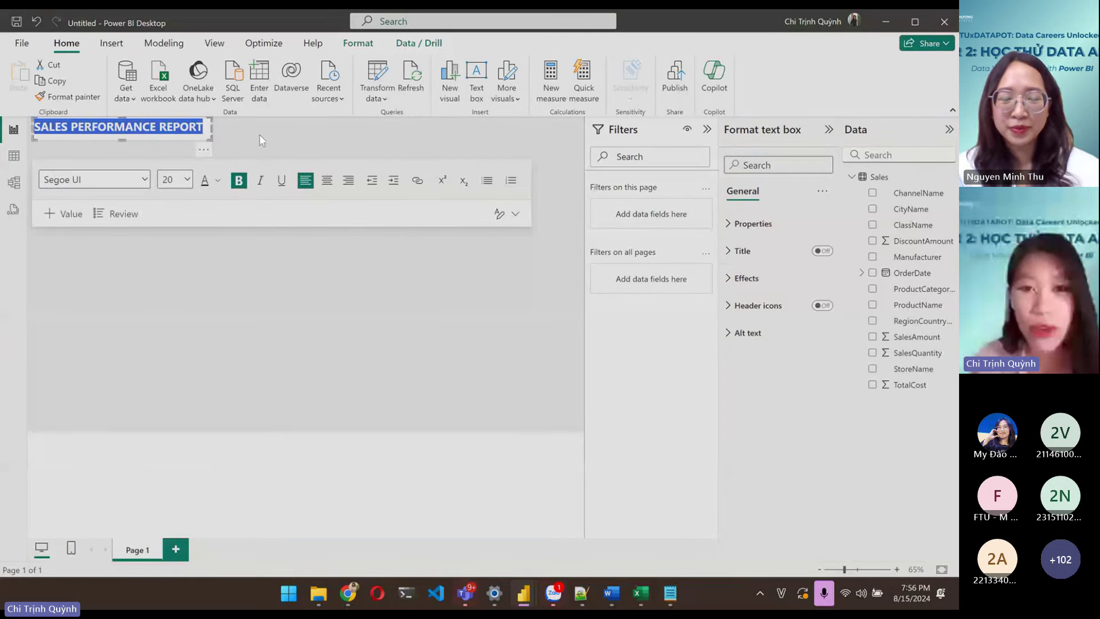
pyautogui.click(707, 129)
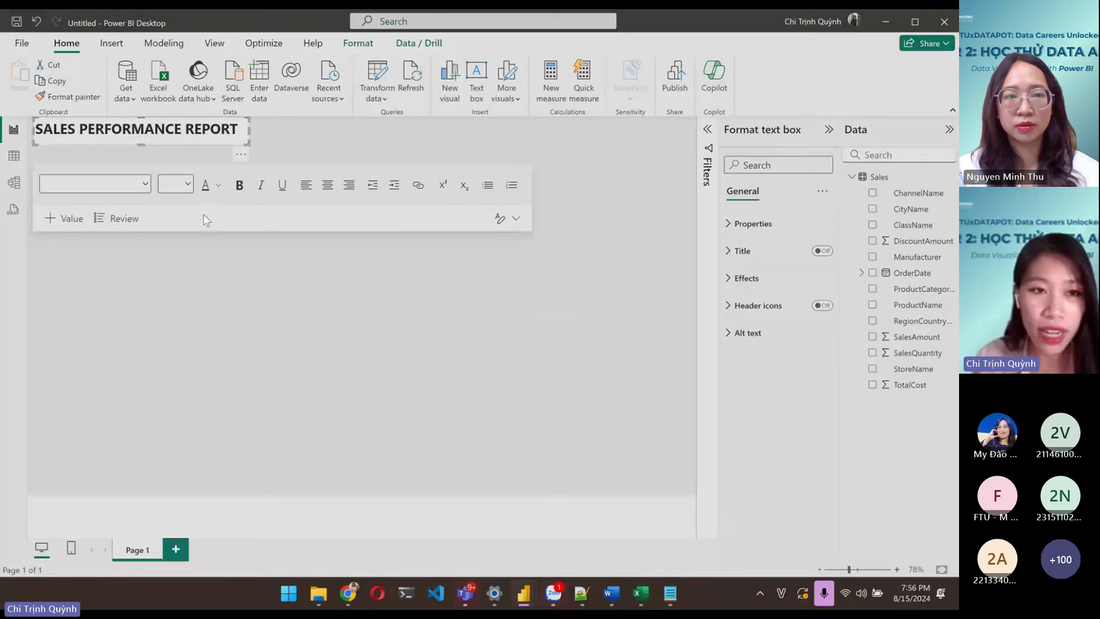
pyautogui.click(219, 185)
pyautogui.click(289, 231)
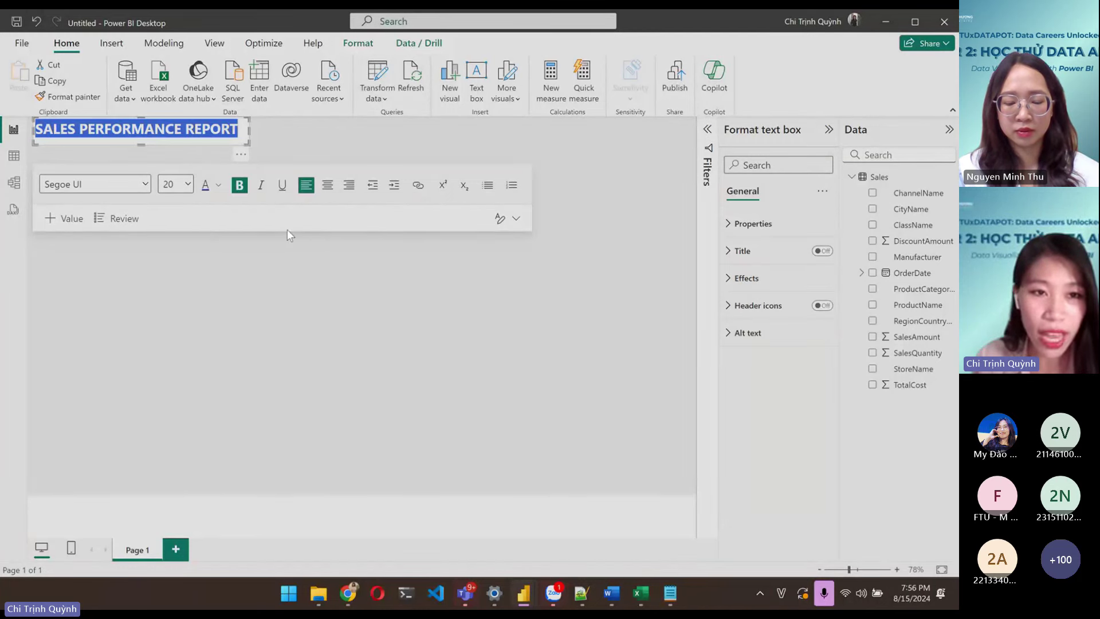
# - Fit the title text box to its text and position it just below the page's upper edge
pyautogui.click(210, 129)
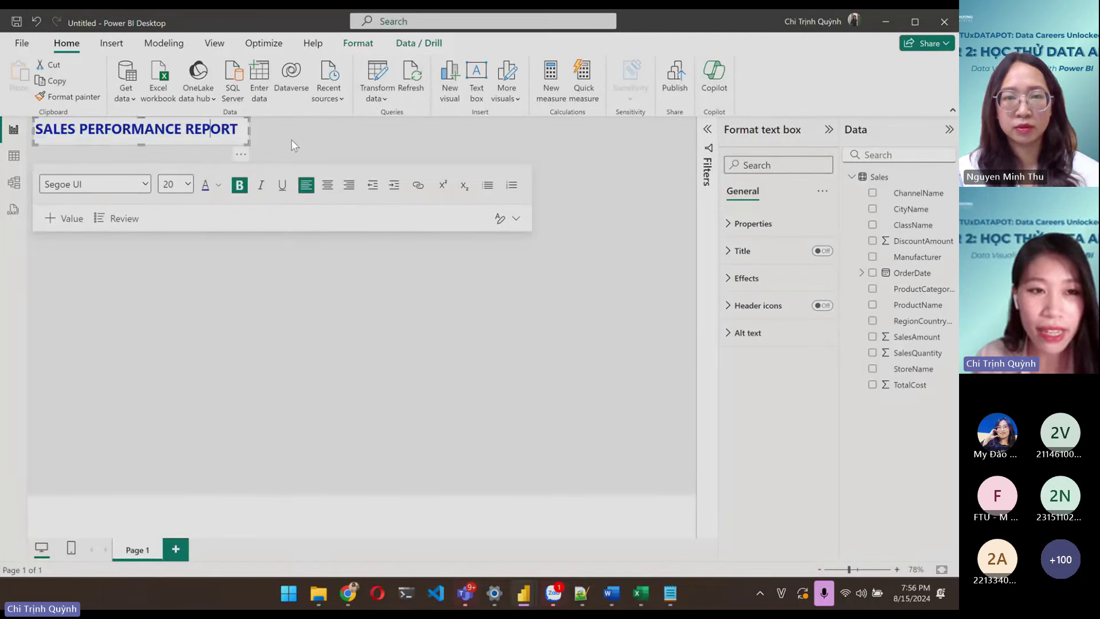
pyautogui.click(221, 140)
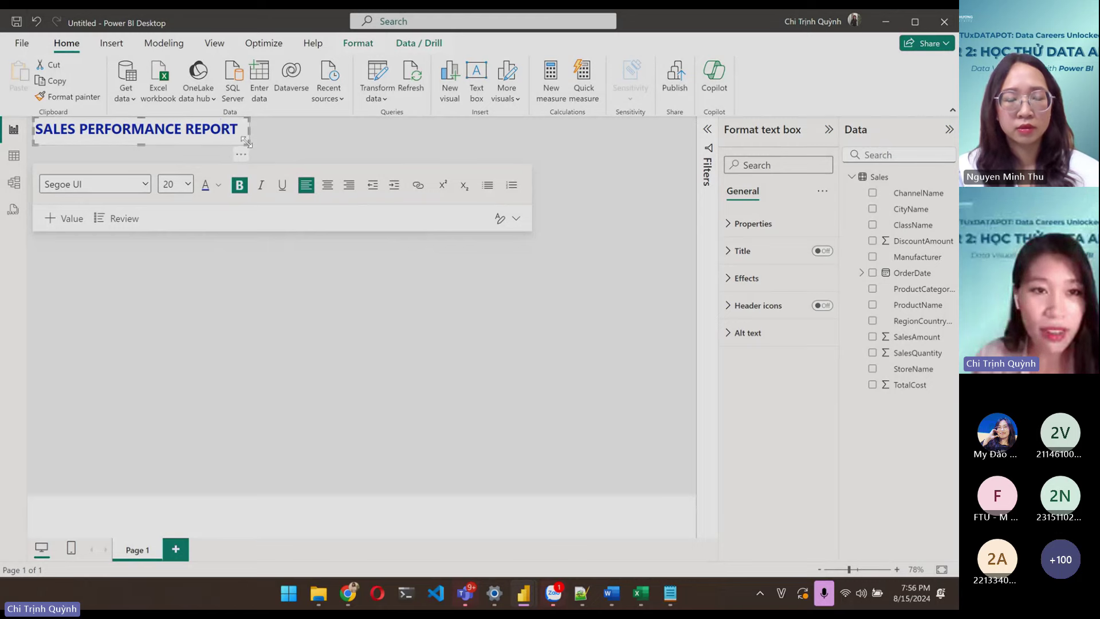
pyautogui.click(191, 154)
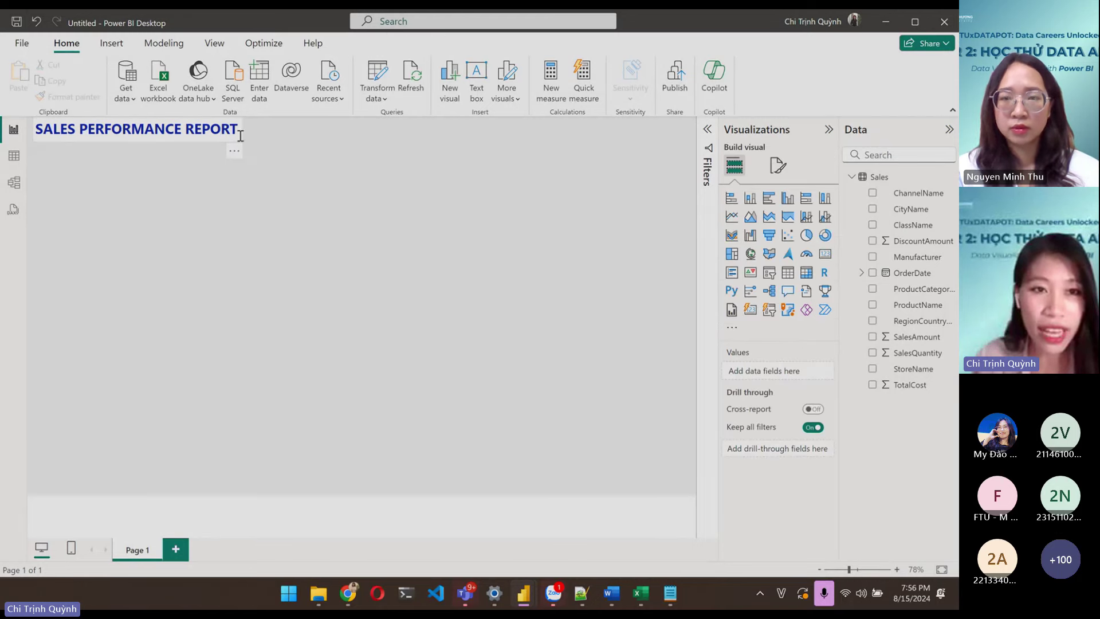
pyautogui.click(193, 139)
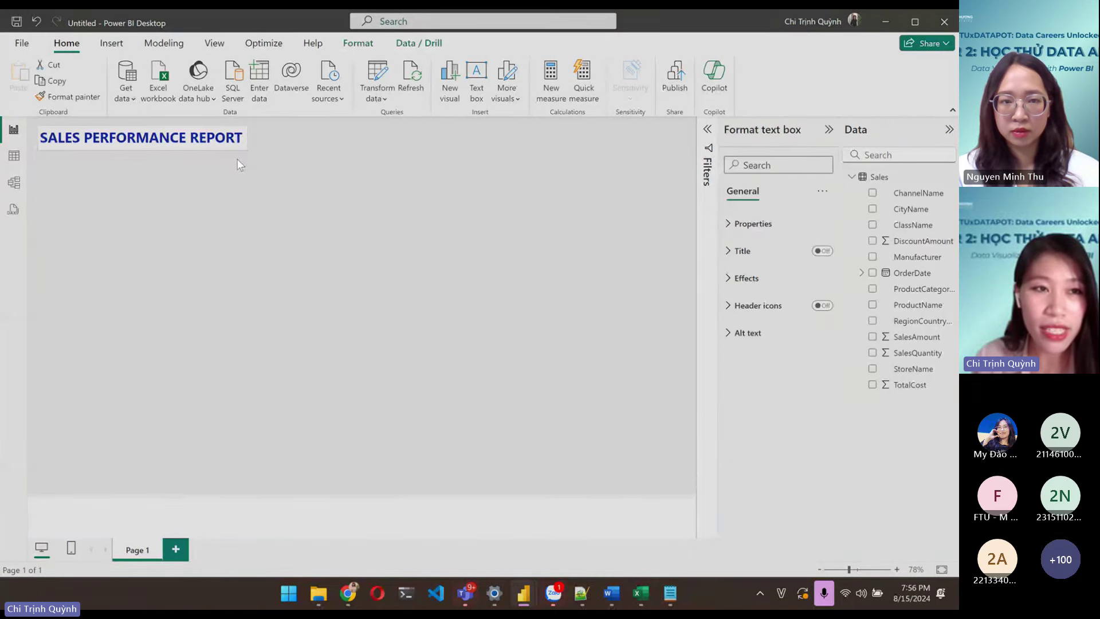
pyautogui.click(232, 159)
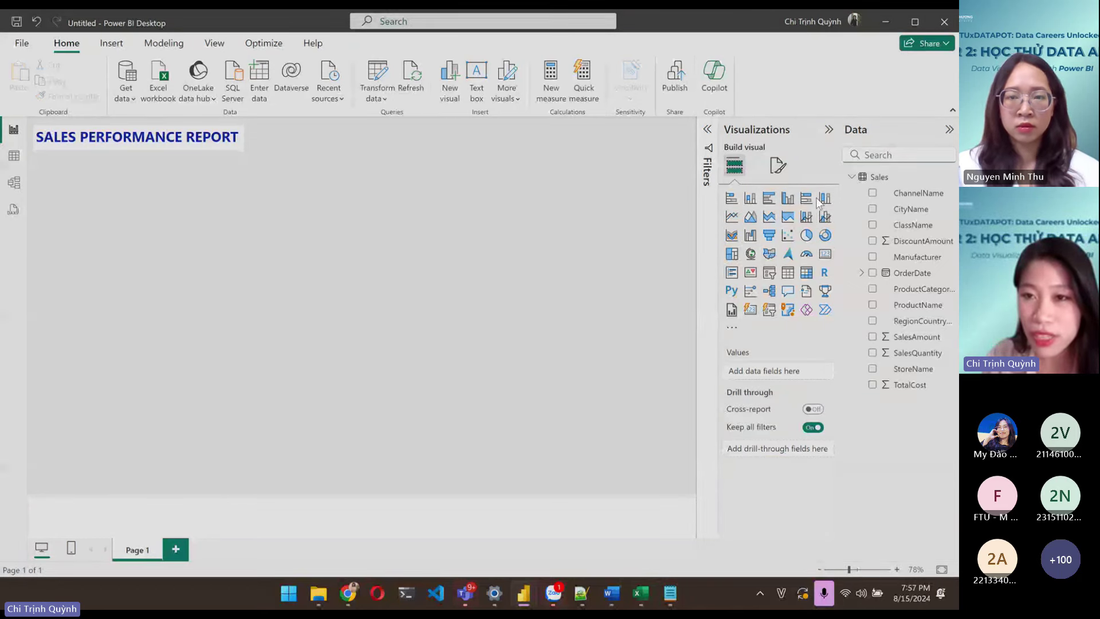
# - Add a card visual, place it under the title, and shrink it to about half the title's width
pyautogui.click(825, 255)
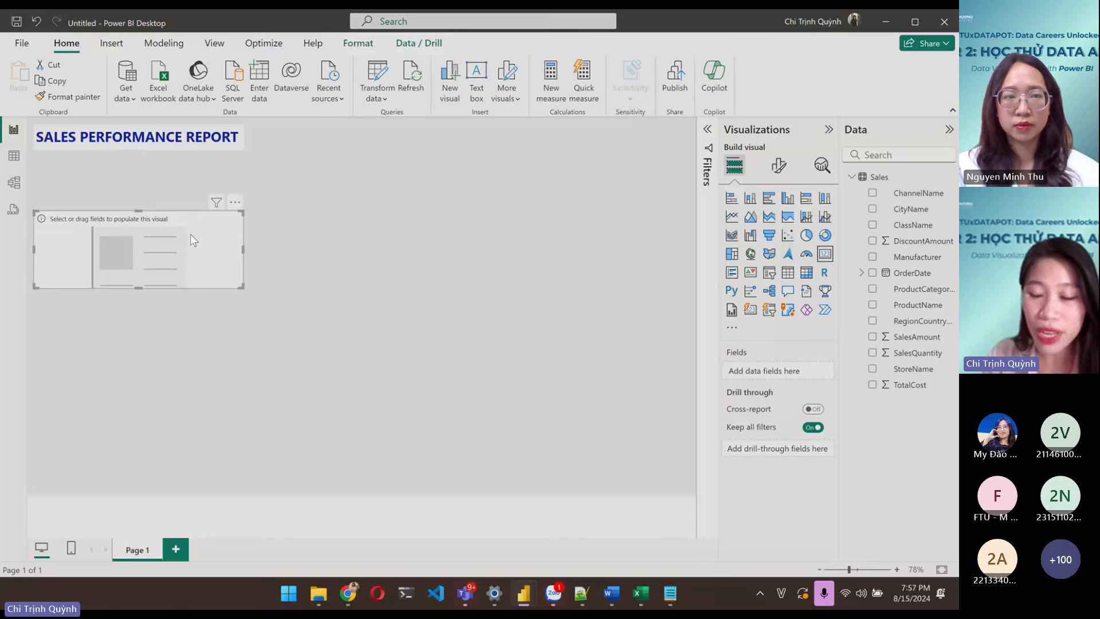
pyautogui.moveTo(191, 235); pyautogui.dragTo(184, 214)
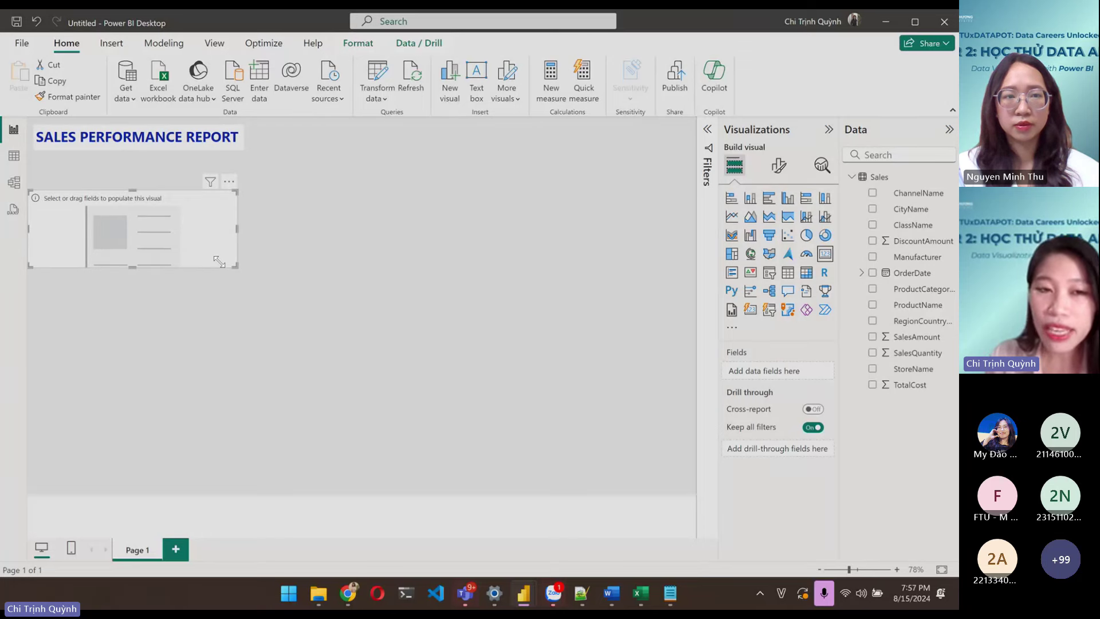
pyautogui.moveTo(219, 262); pyautogui.dragTo(106, 217)
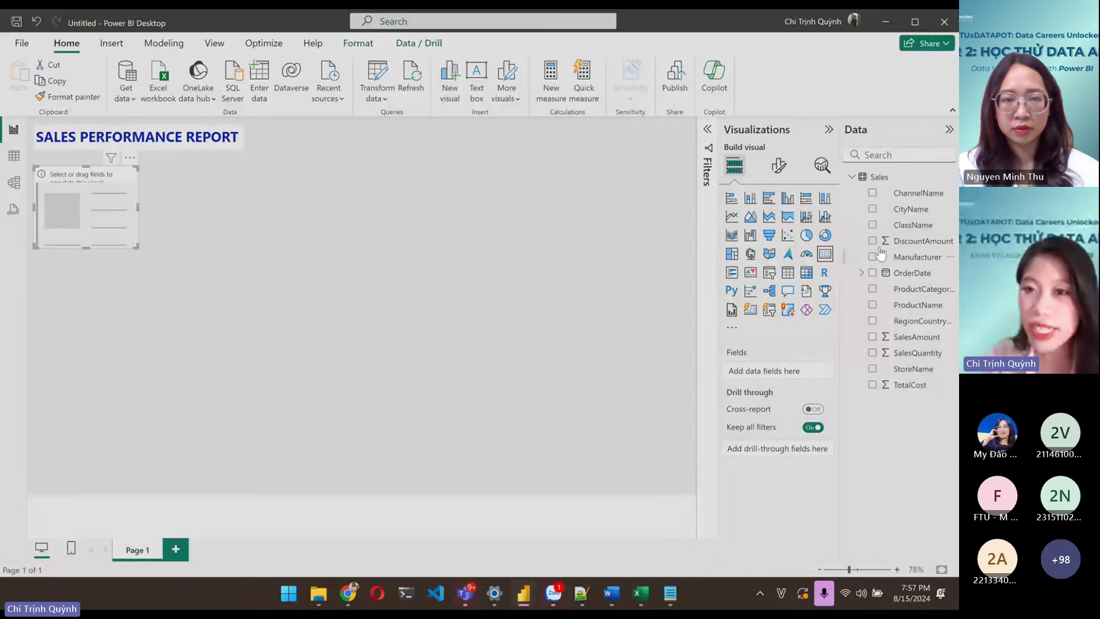
# - Check the columns in the Sales_Contoso_2019 workbook, add SalesAmount to the card, and reduce the card's height slightly
pyautogui.hotkey('alt', 'Tab')
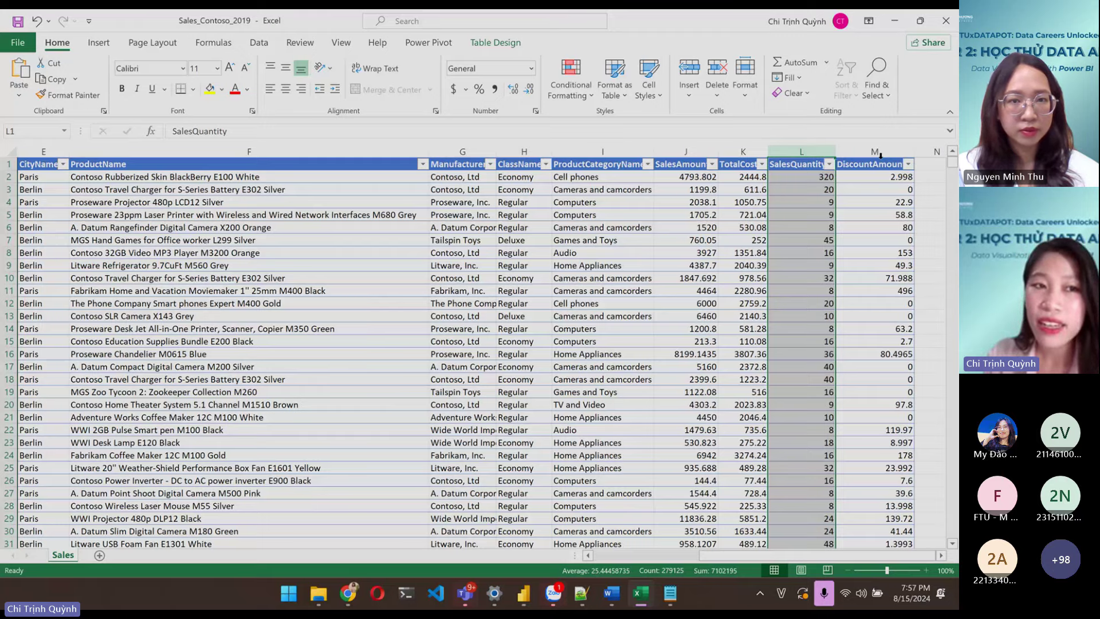
pyautogui.hotkey('alt', 'Tab')
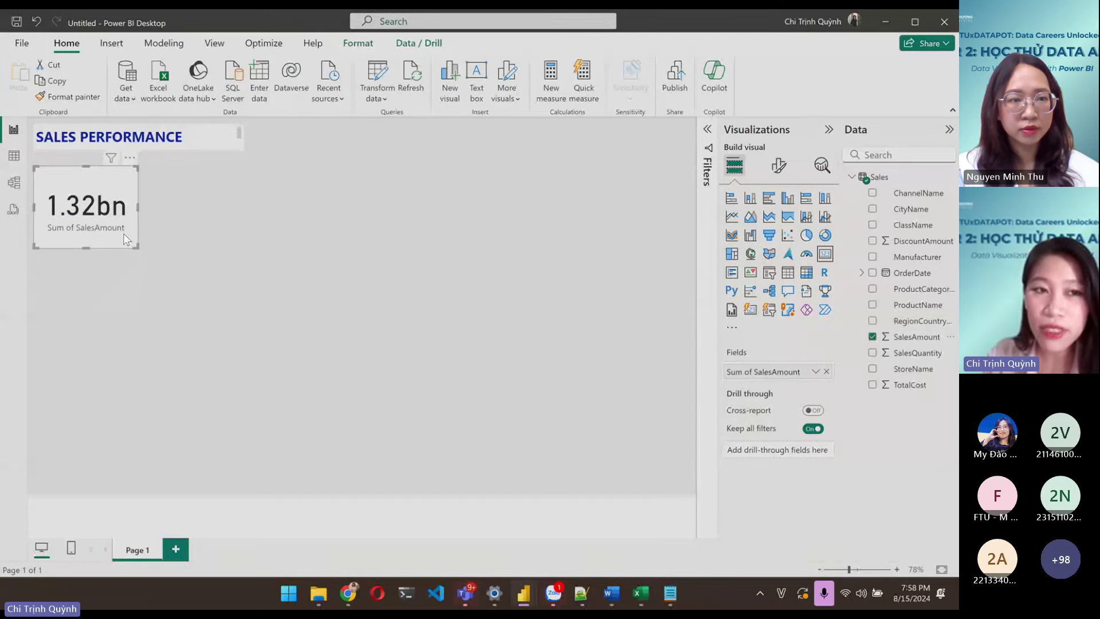
pyautogui.moveTo(123, 234); pyautogui.dragTo(138, 240)
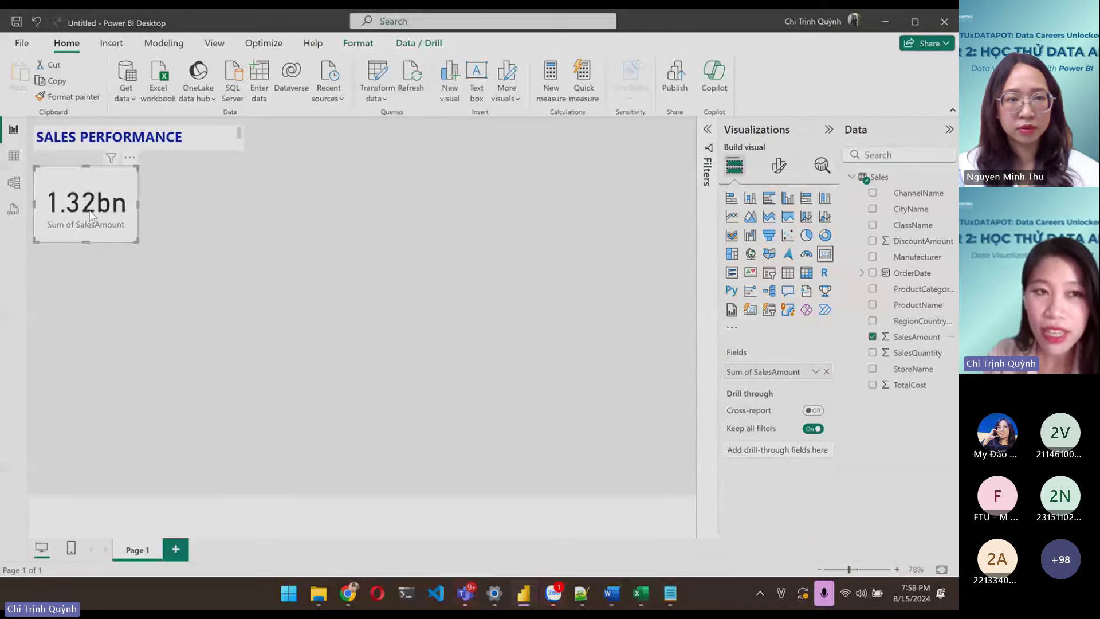
# - Widen the title text box so the whole title fits on one line, and move the card slightly closer beneath it
pyautogui.click(229, 139)
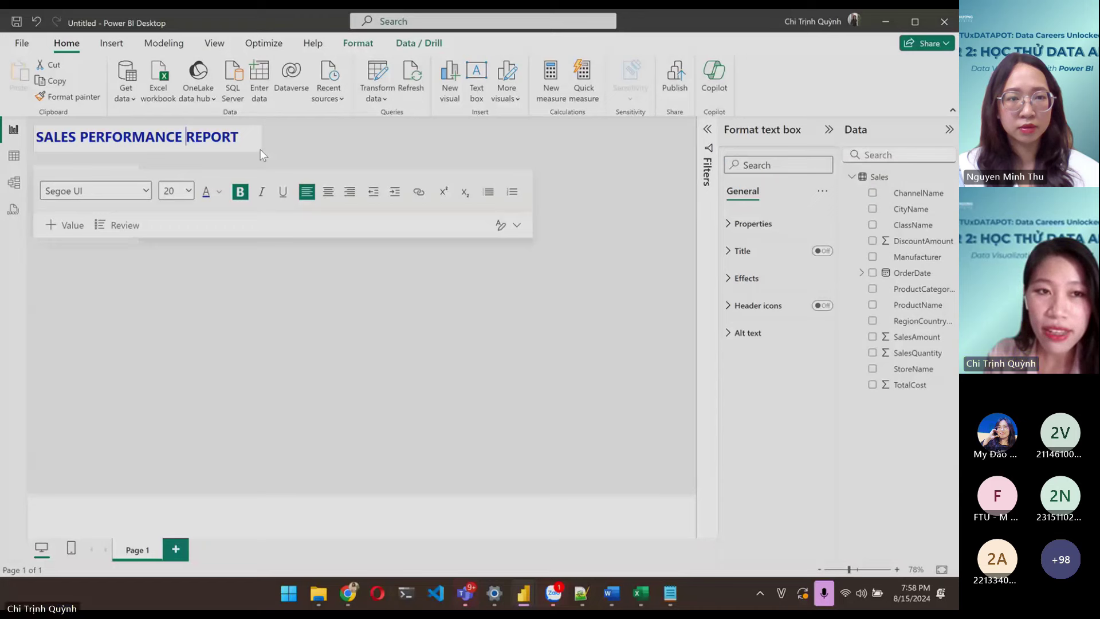
pyautogui.click(260, 149)
pyautogui.click(112, 185)
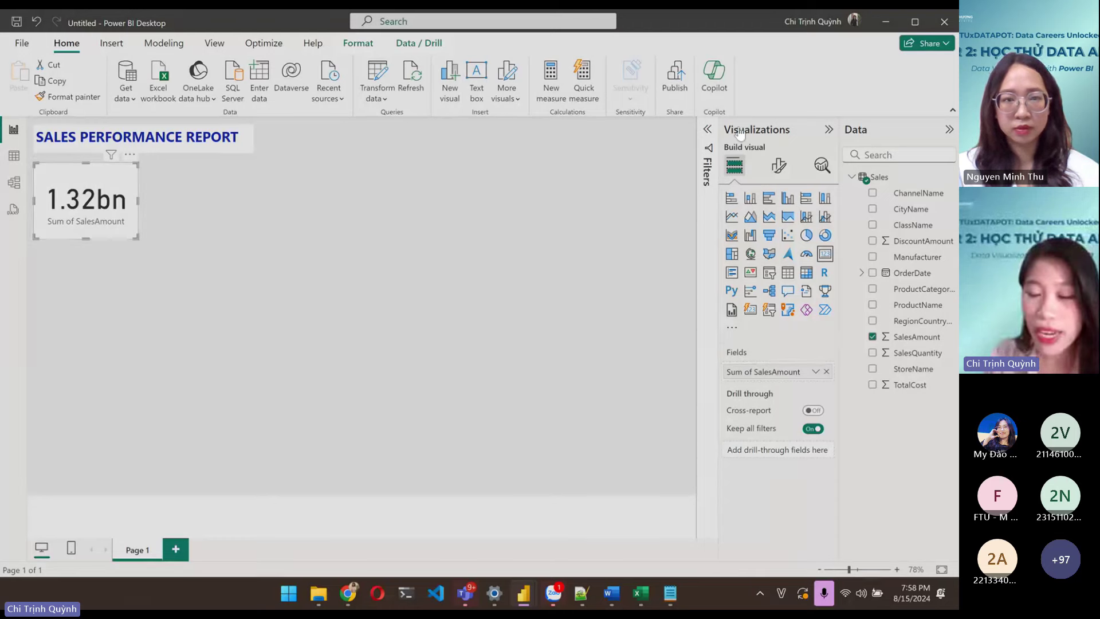
# - Change the SalesAmount card's callout value color to the same dark blue as the report title
pyautogui.click(783, 171)
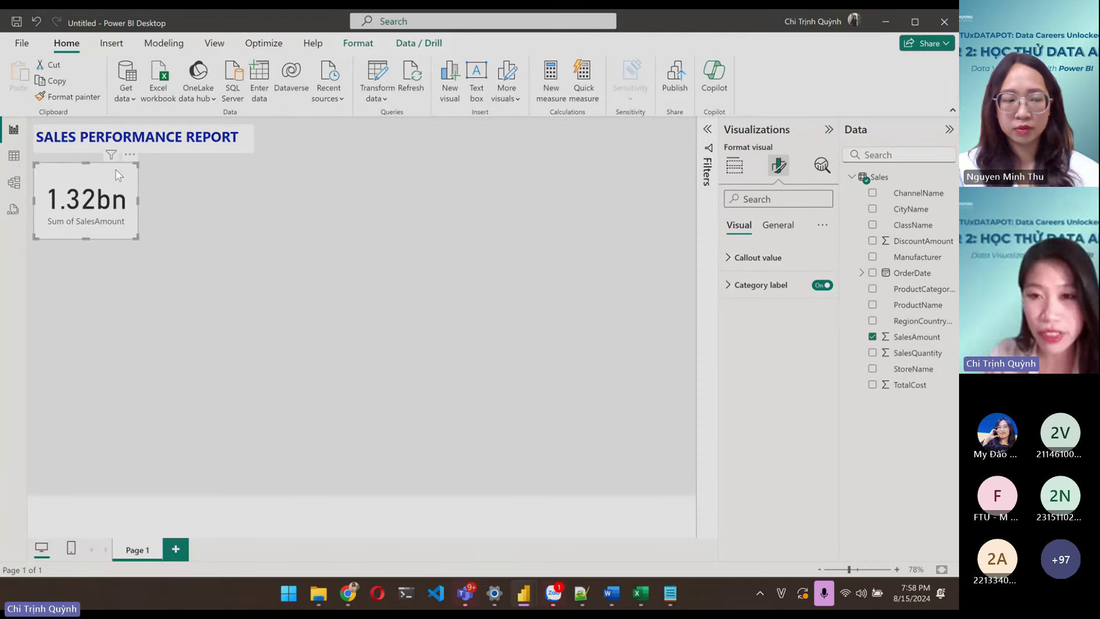
pyautogui.click(750, 259)
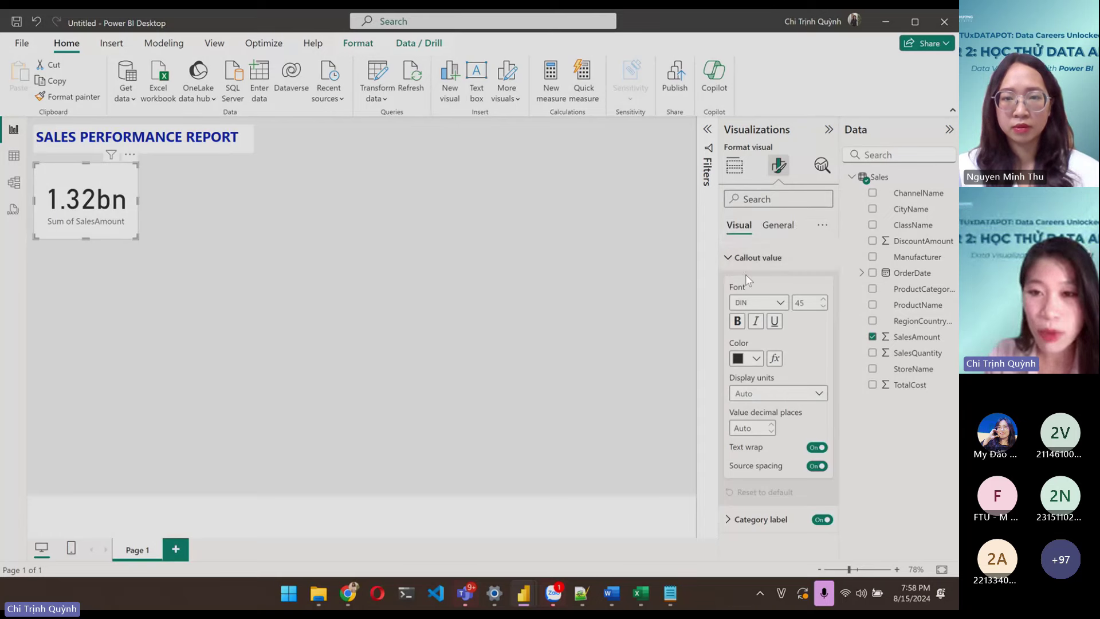
pyautogui.click(731, 259)
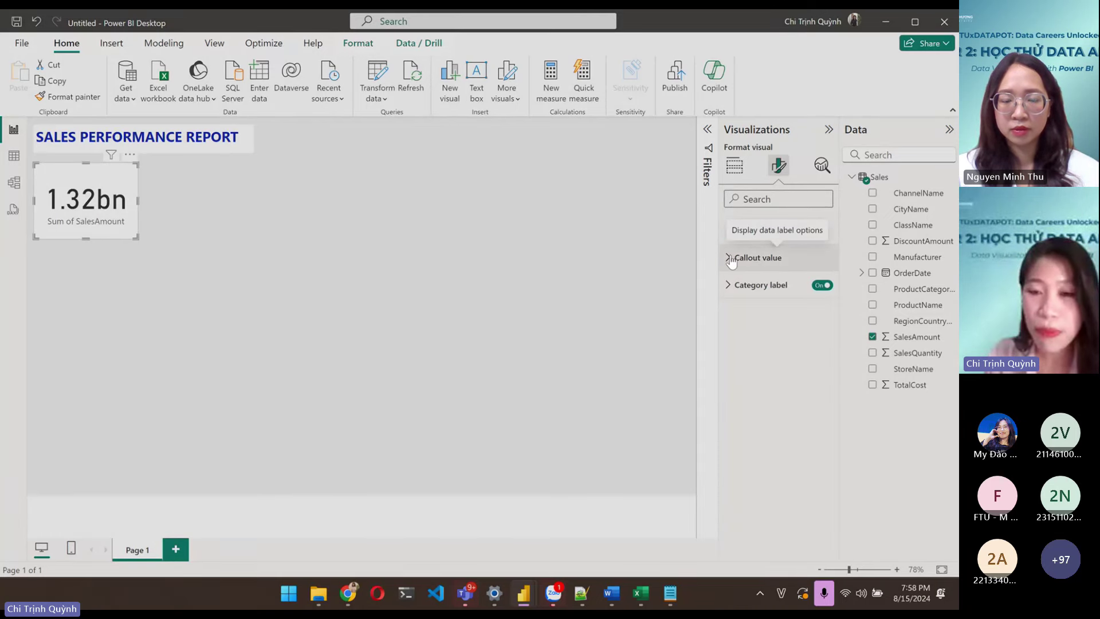
pyautogui.click(731, 259)
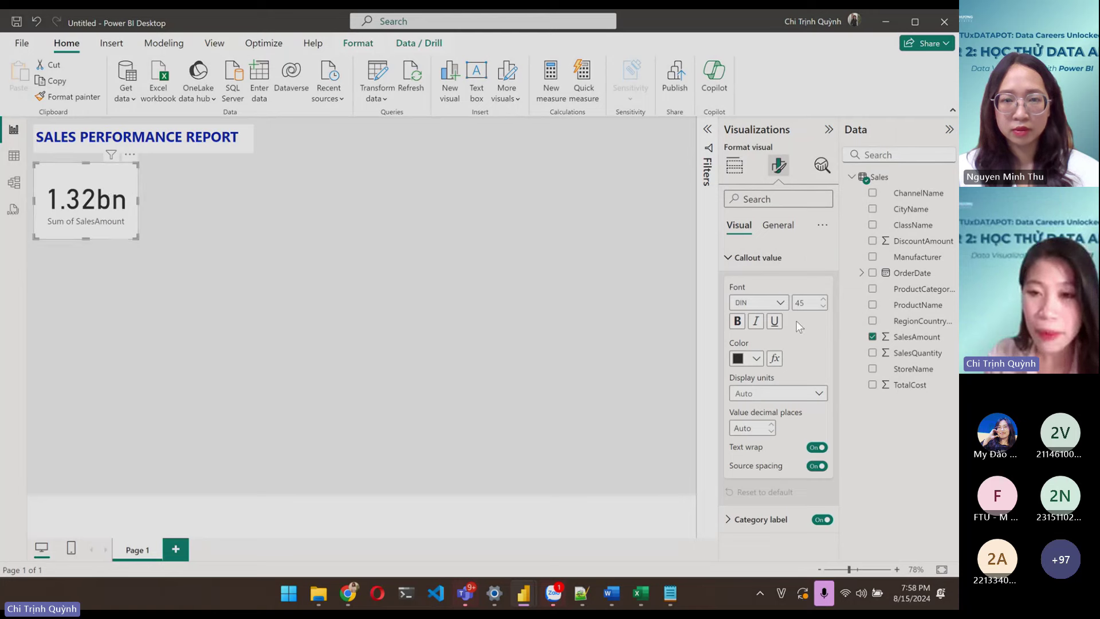
pyautogui.click(752, 360)
pyautogui.click(794, 155)
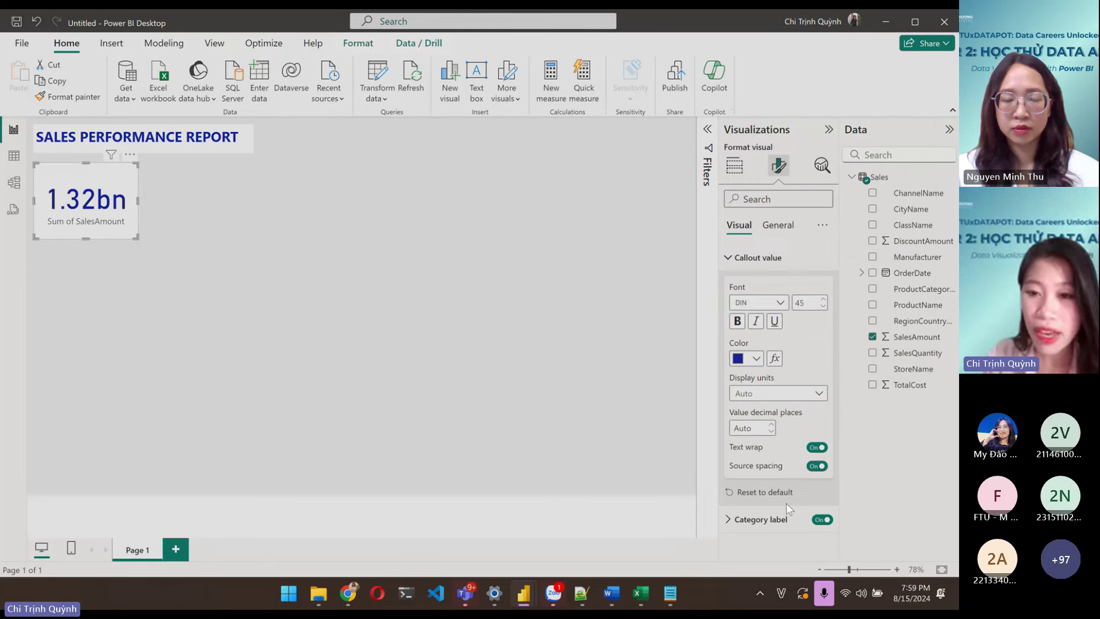
# - Turn off the card's category label, leaving only the callout value
pyautogui.click(824, 520)
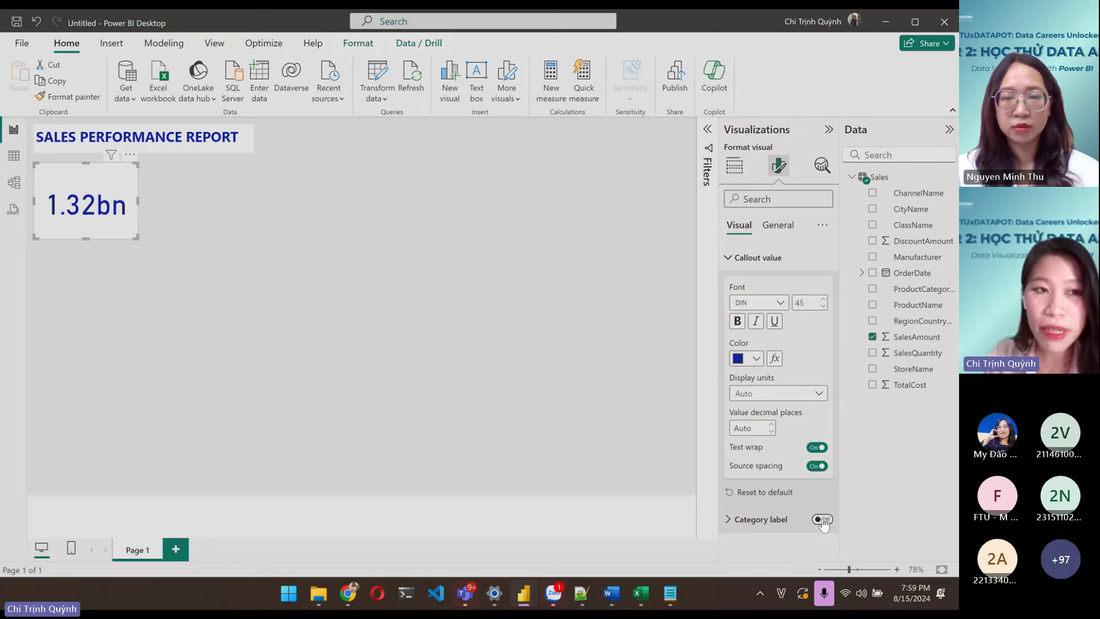
pyautogui.click(823, 520)
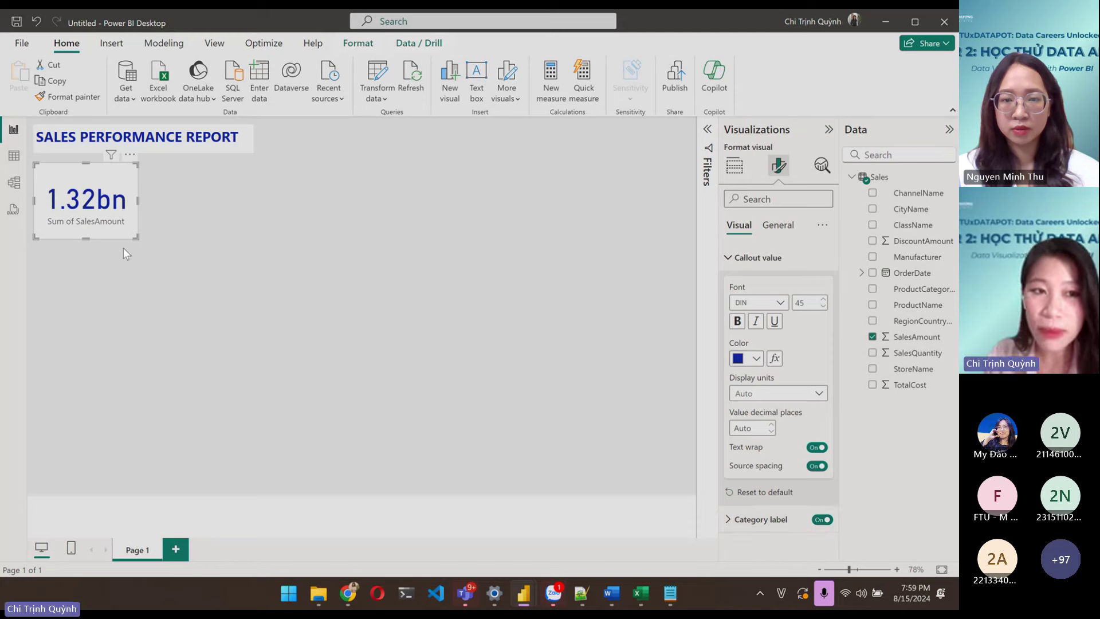
pyautogui.click(824, 520)
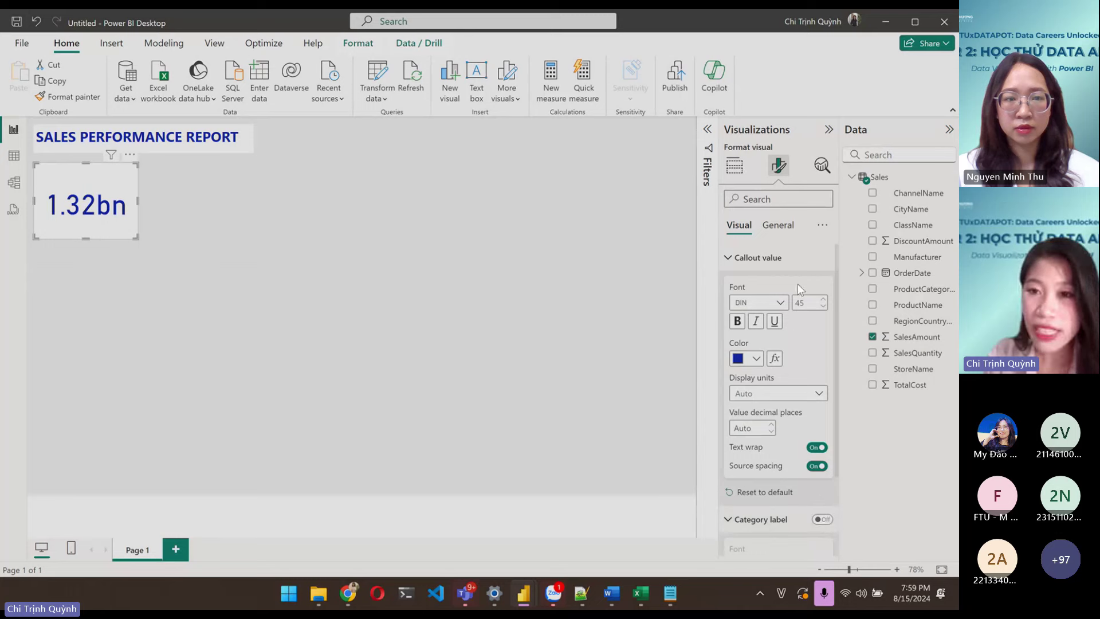
pyautogui.click(745, 259)
pyautogui.click(743, 292)
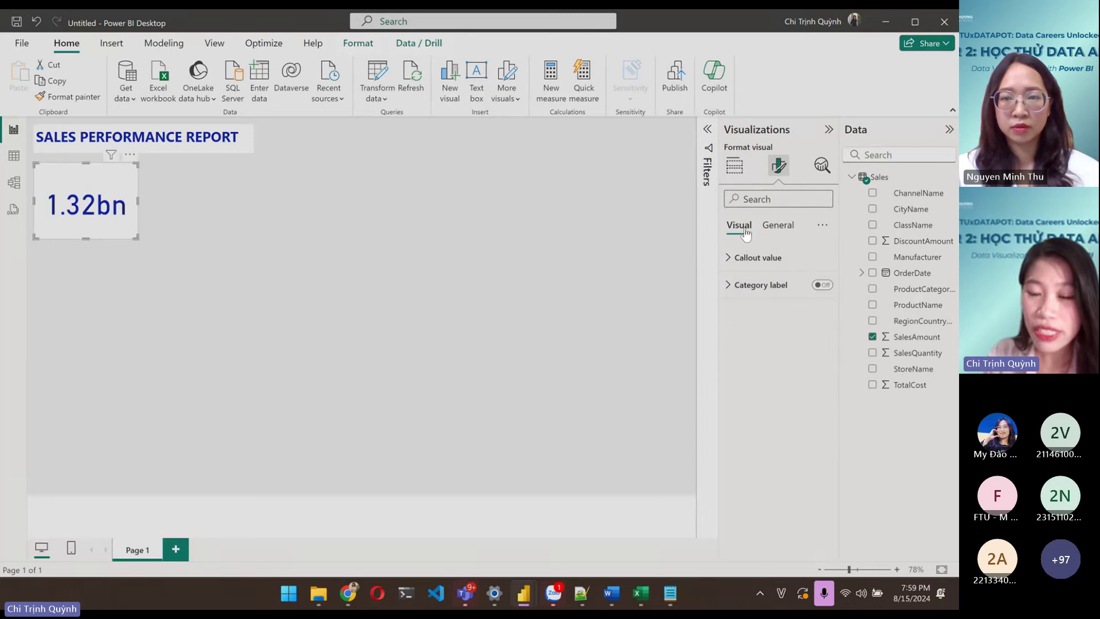
# - Turn on the card's title and set its text to Total Revenue
pyautogui.click(777, 225)
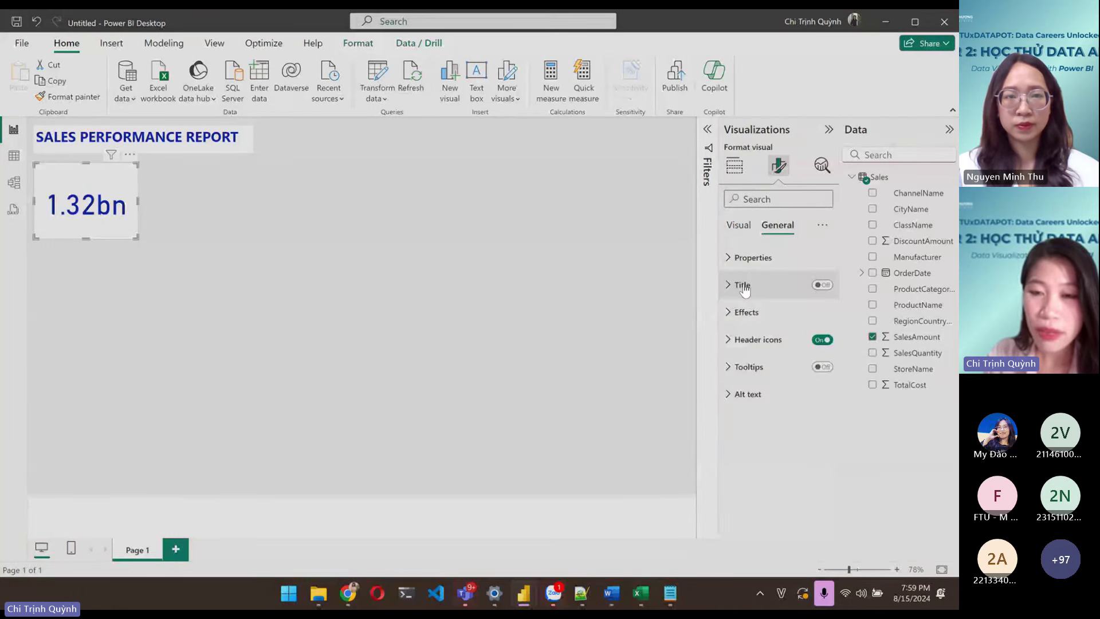
pyautogui.click(751, 283)
pyautogui.click(822, 284)
pyautogui.click(771, 350)
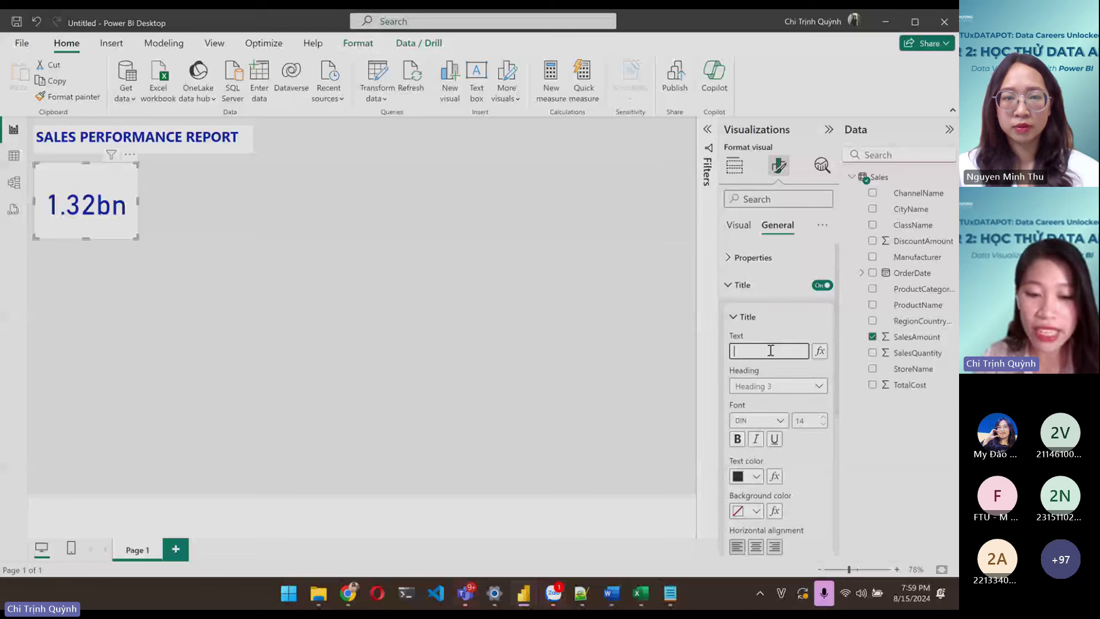
pyautogui.write('Total ')
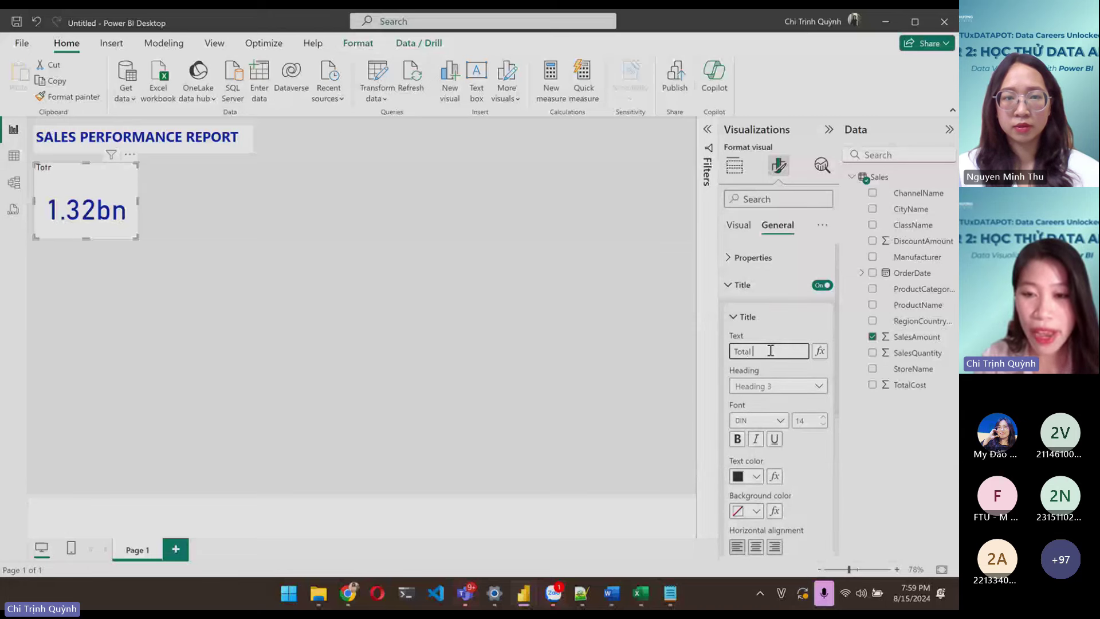
pyautogui.write('Revenue')
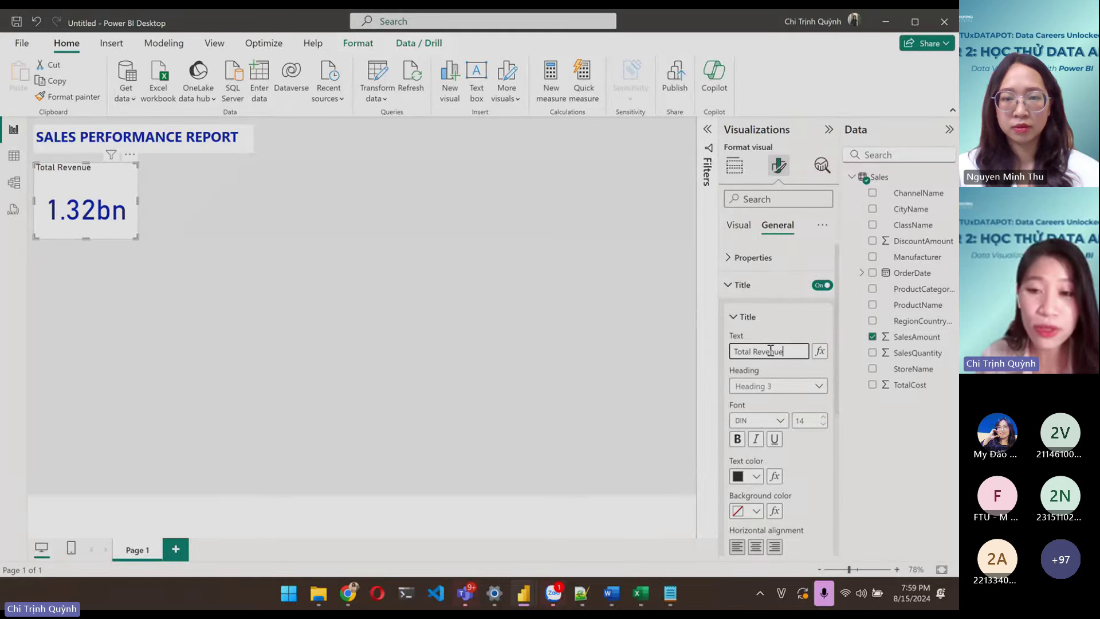
# - Set the font size of the card's Total Revenue title to 20
pyautogui.scroll(-1, 800, 429)
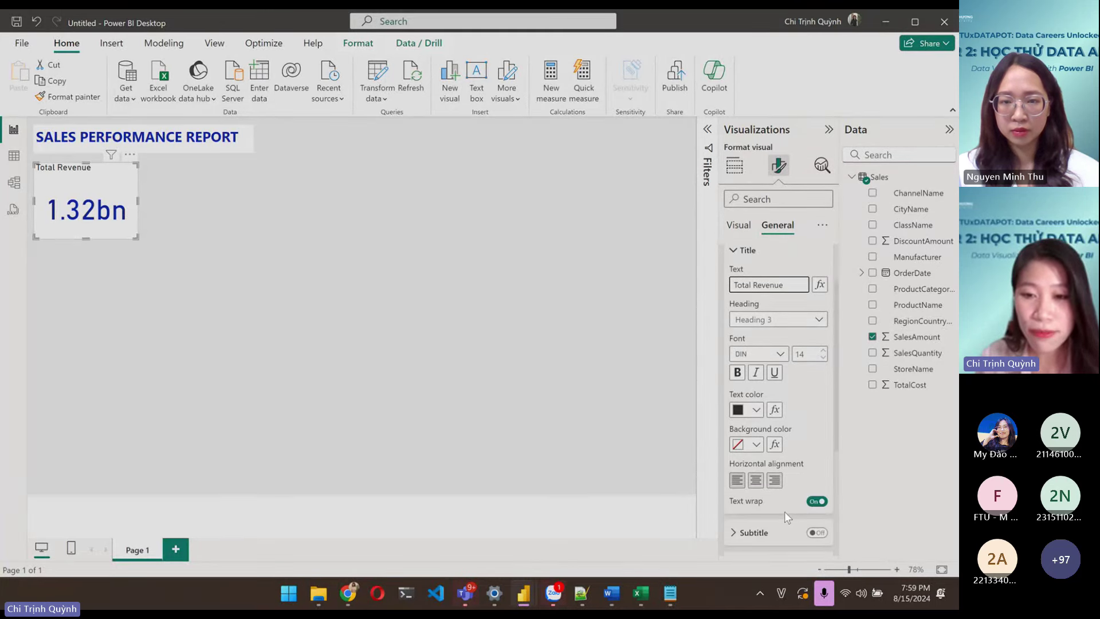
pyautogui.scroll(1, 798, 449)
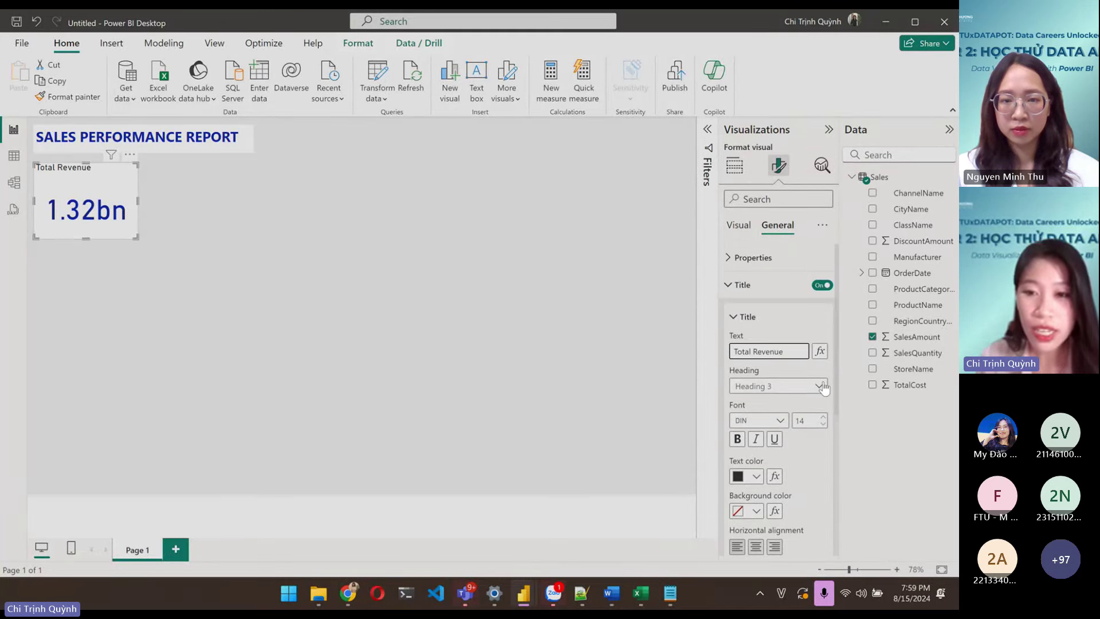
pyautogui.click(823, 425)
pyautogui.doubleClick(811, 423)
pyautogui.write('2')
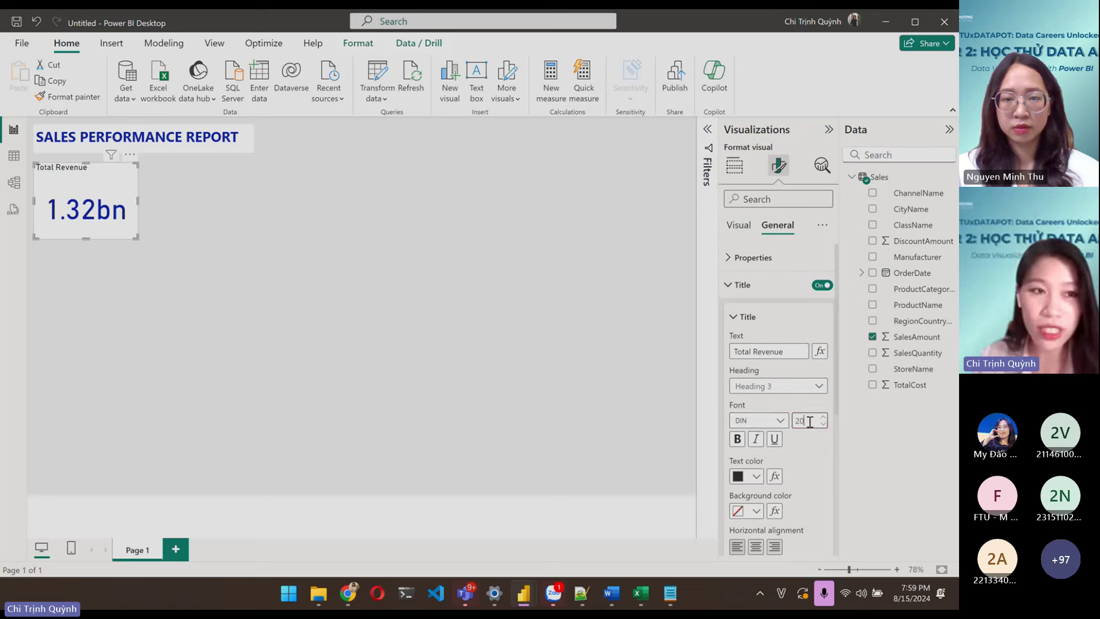
pyautogui.write('0')
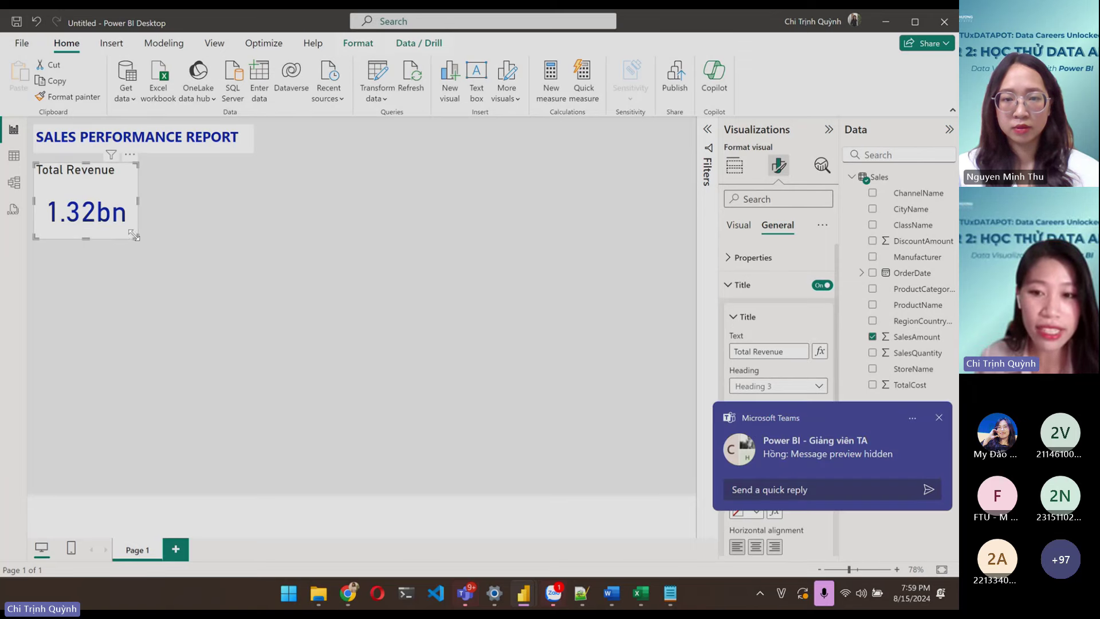
# - Shrink the card slightly, align it with the left edge of the report title, and color its Total Revenue title dark blue
pyautogui.moveTo(133, 235); pyautogui.dragTo(132, 223)
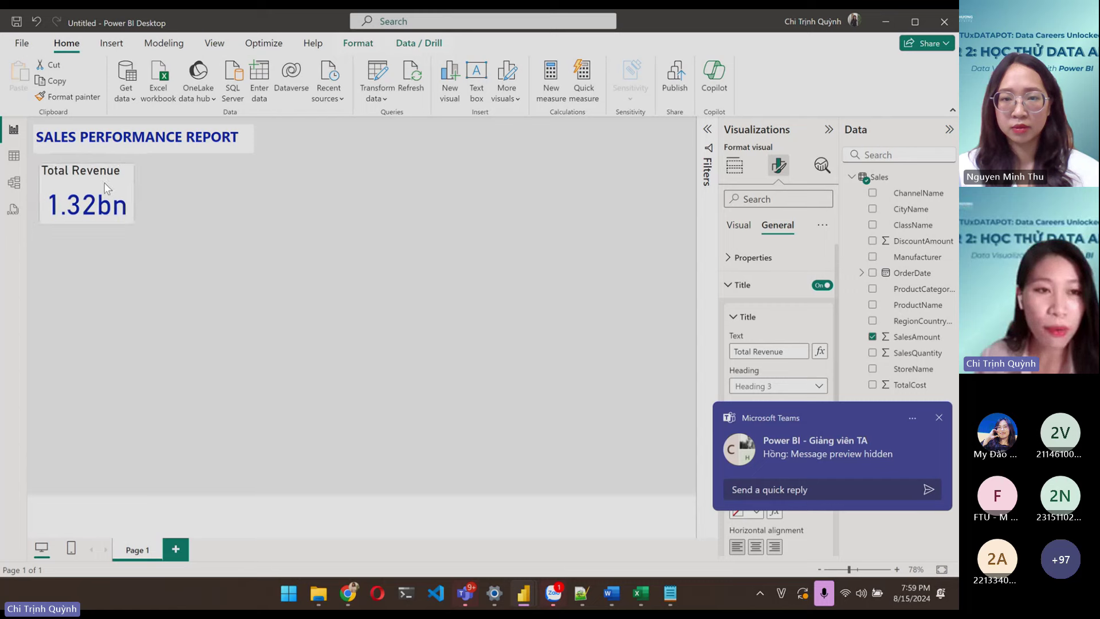
pyautogui.moveTo(106, 188); pyautogui.dragTo(98, 184)
pyautogui.click(939, 418)
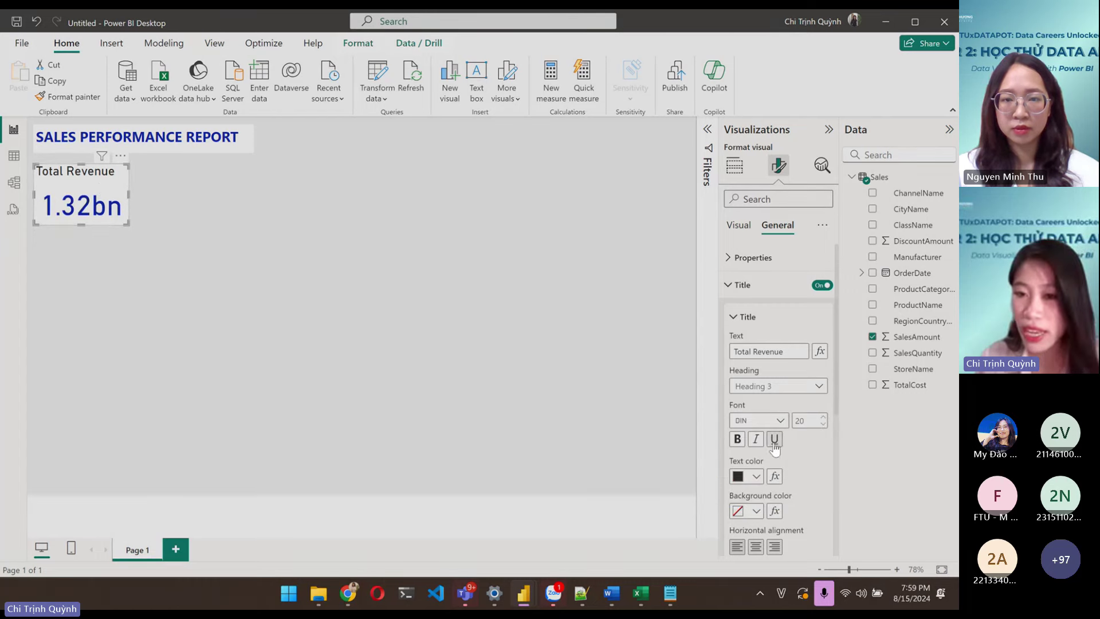
pyautogui.click(756, 477)
pyautogui.click(801, 268)
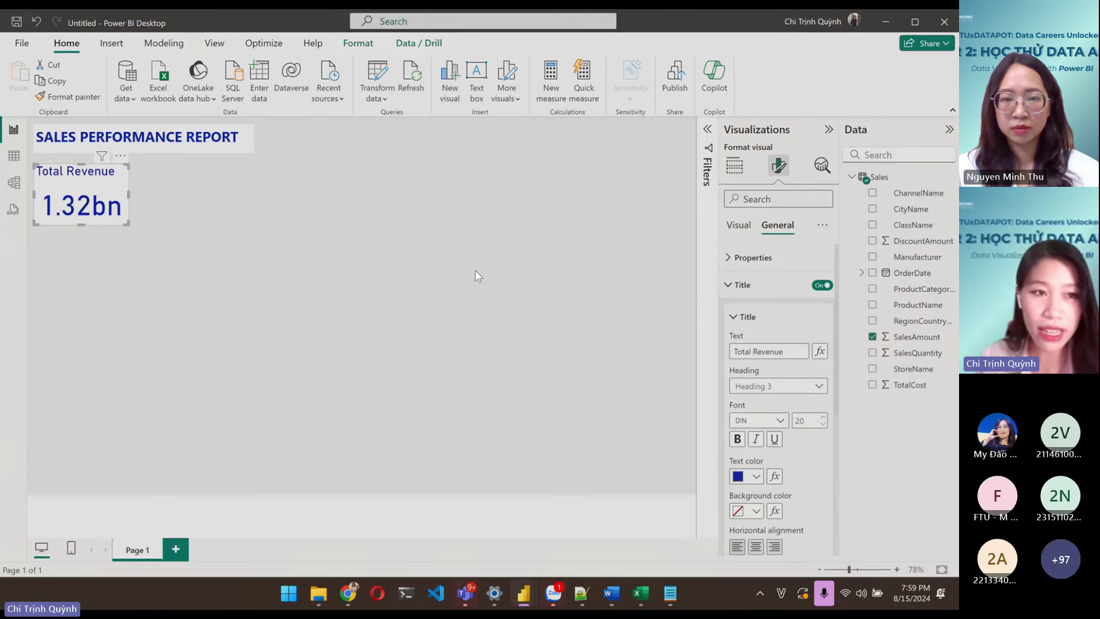
# - Display the Total Revenue card's callout value in Millions with 0 decimal places
pyautogui.click(154, 252)
pyautogui.click(106, 211)
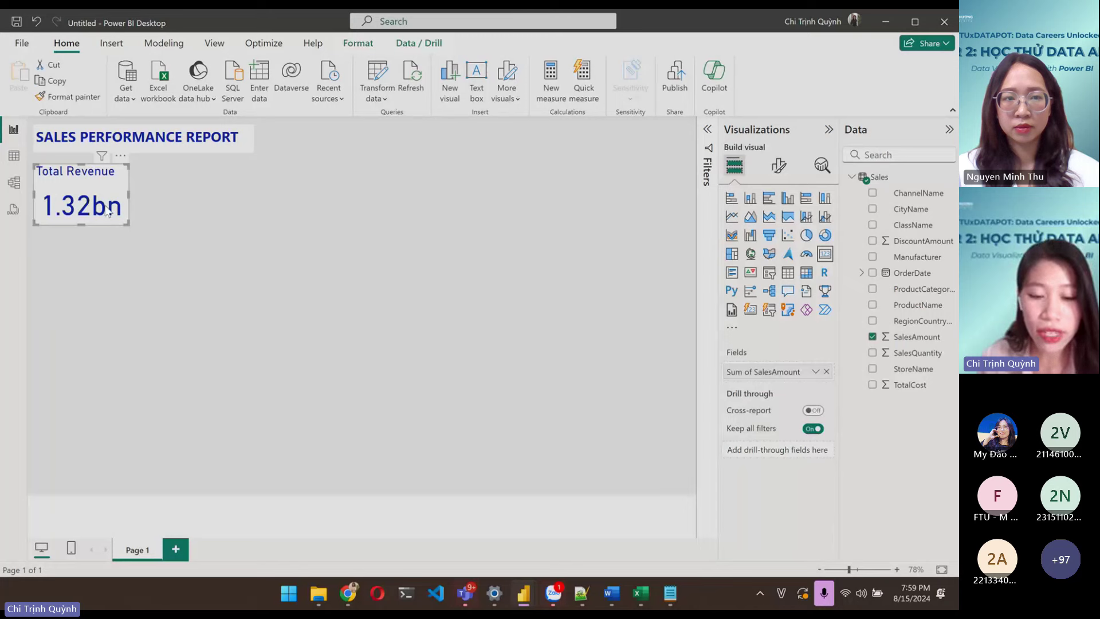
pyautogui.click(778, 165)
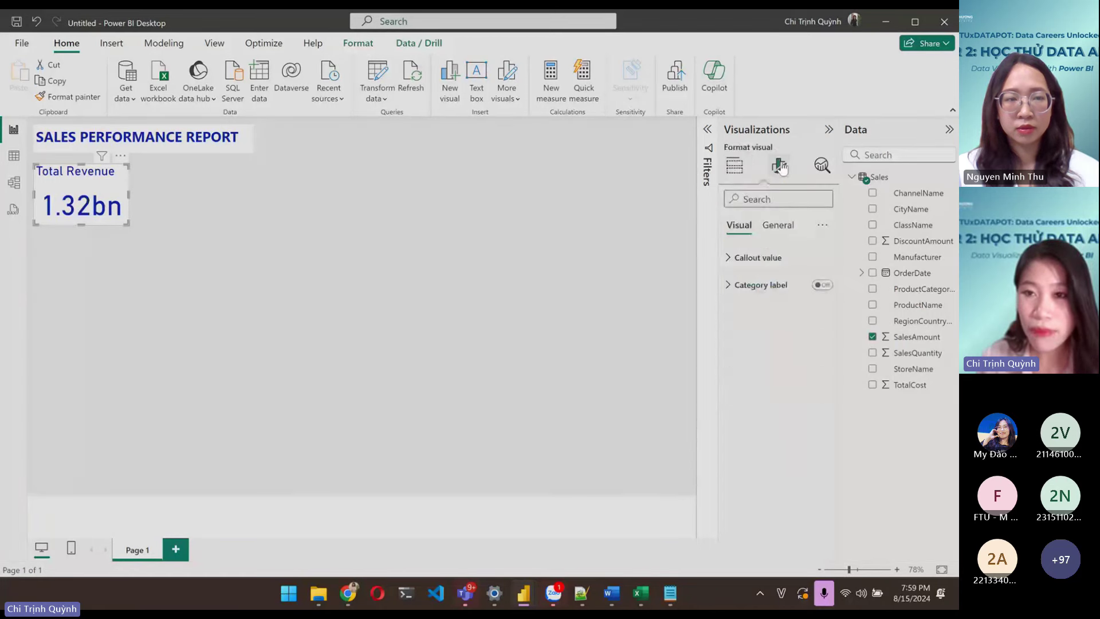
pyautogui.click(758, 257)
pyautogui.click(754, 430)
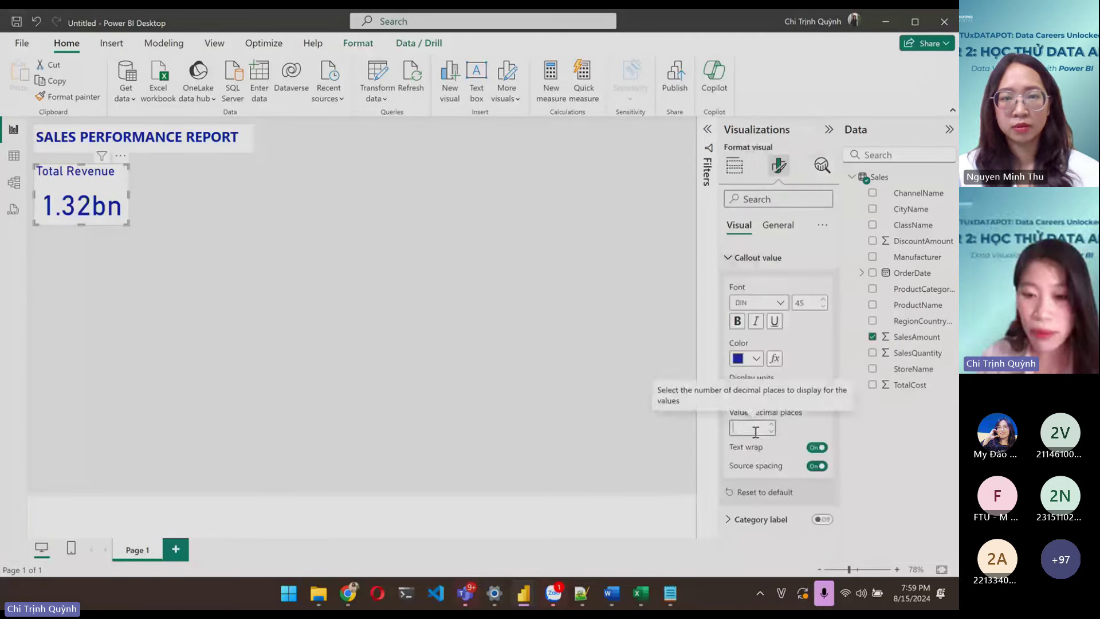
pyautogui.write('0')
pyautogui.click(773, 394)
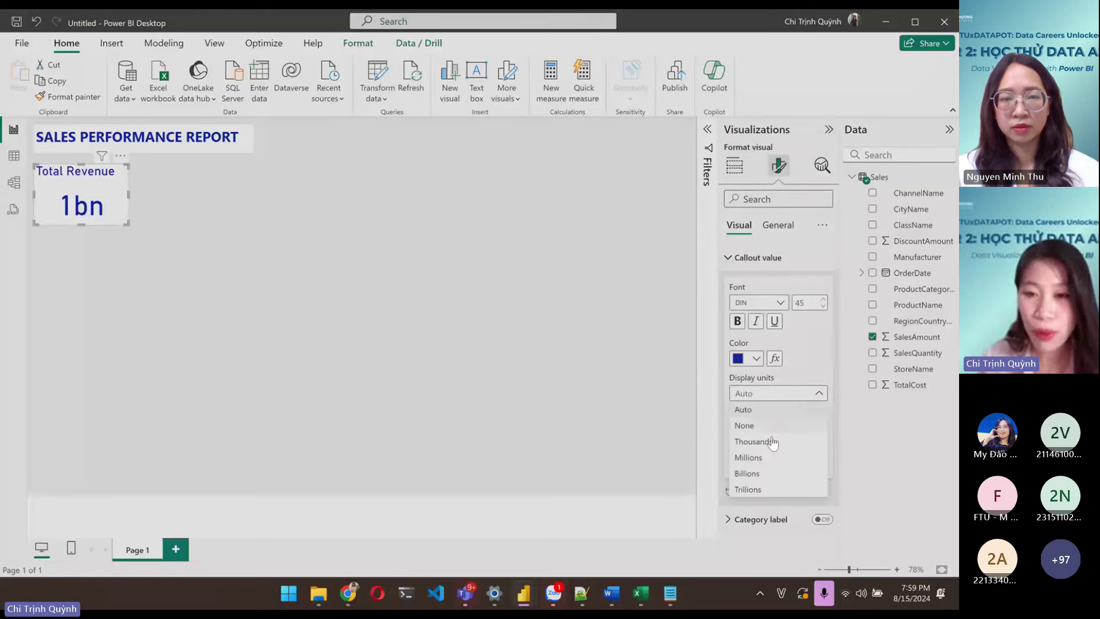
pyautogui.click(755, 441)
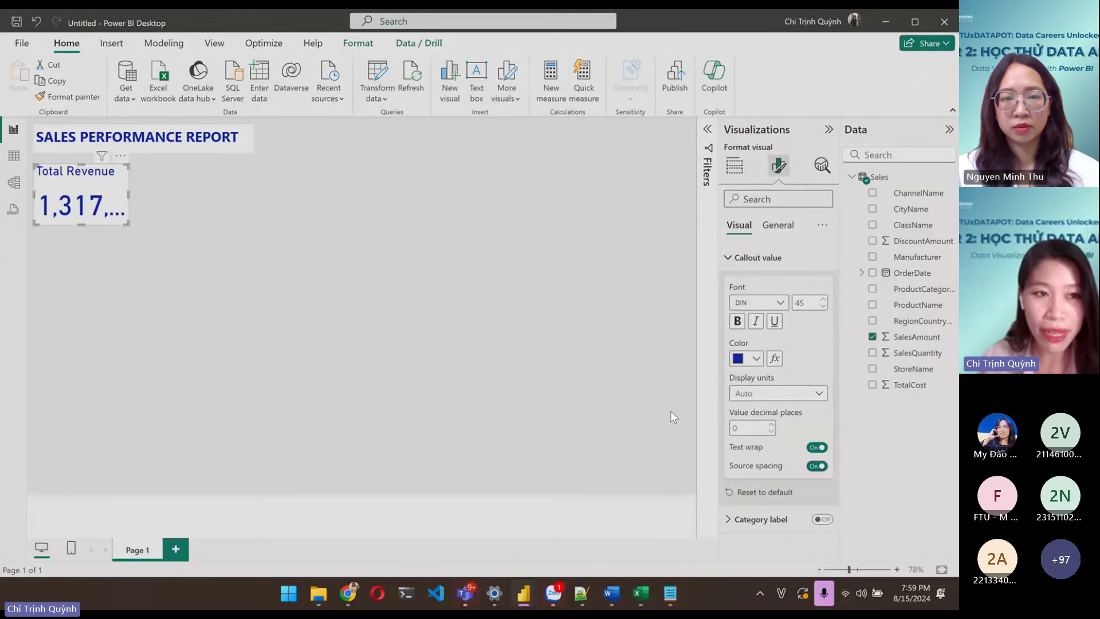
pyautogui.click(798, 394)
pyautogui.click(749, 457)
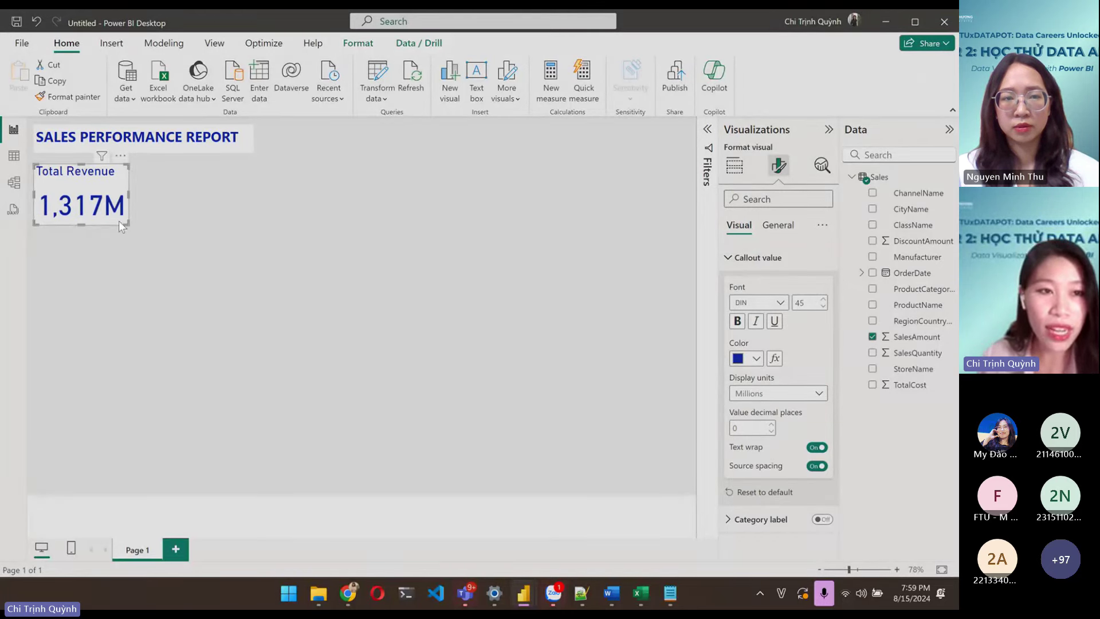
# - Enlarge the Total Revenue card slightly to give its value room, and check the KPI cards in the finished report
pyautogui.moveTo(128, 223); pyautogui.dragTo(137, 227)
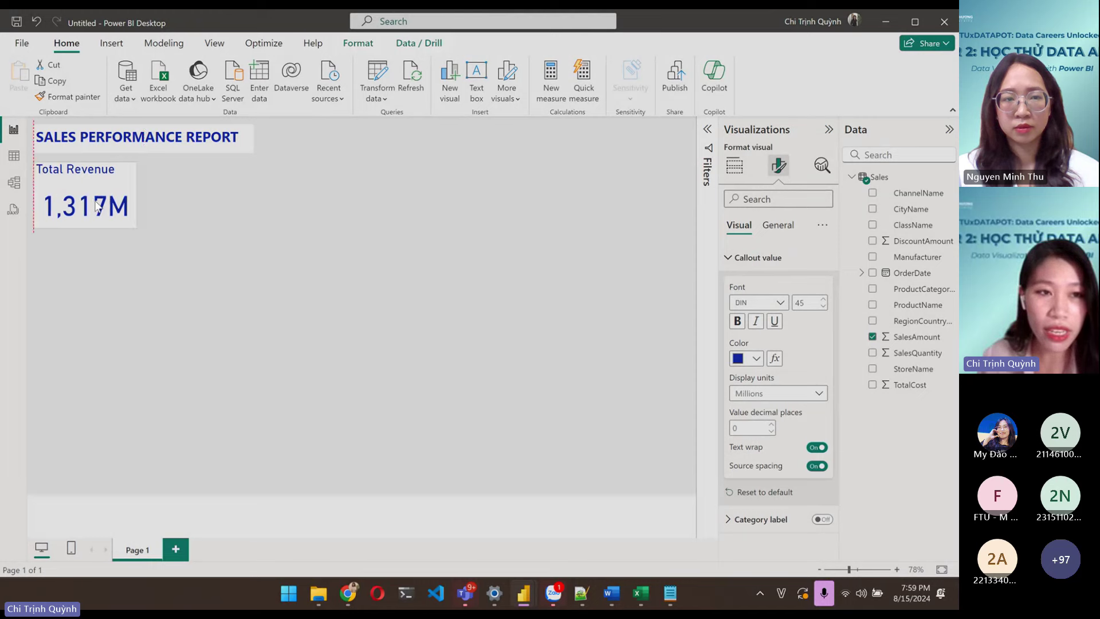
pyautogui.click(96, 197)
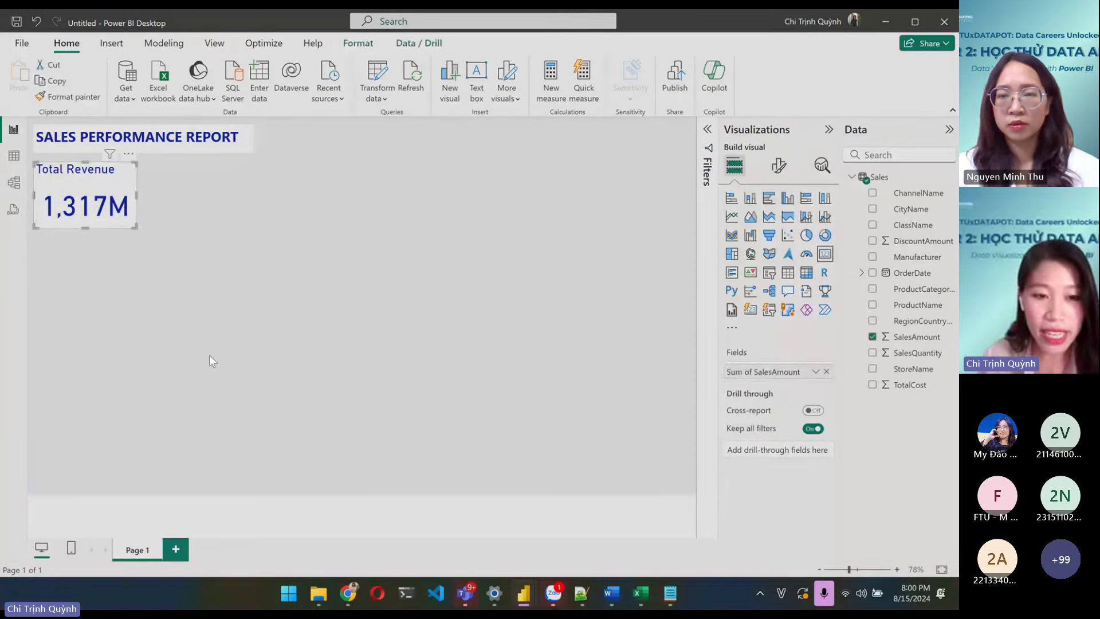
pyautogui.moveTo(528, 598)
pyautogui.click(591, 493)
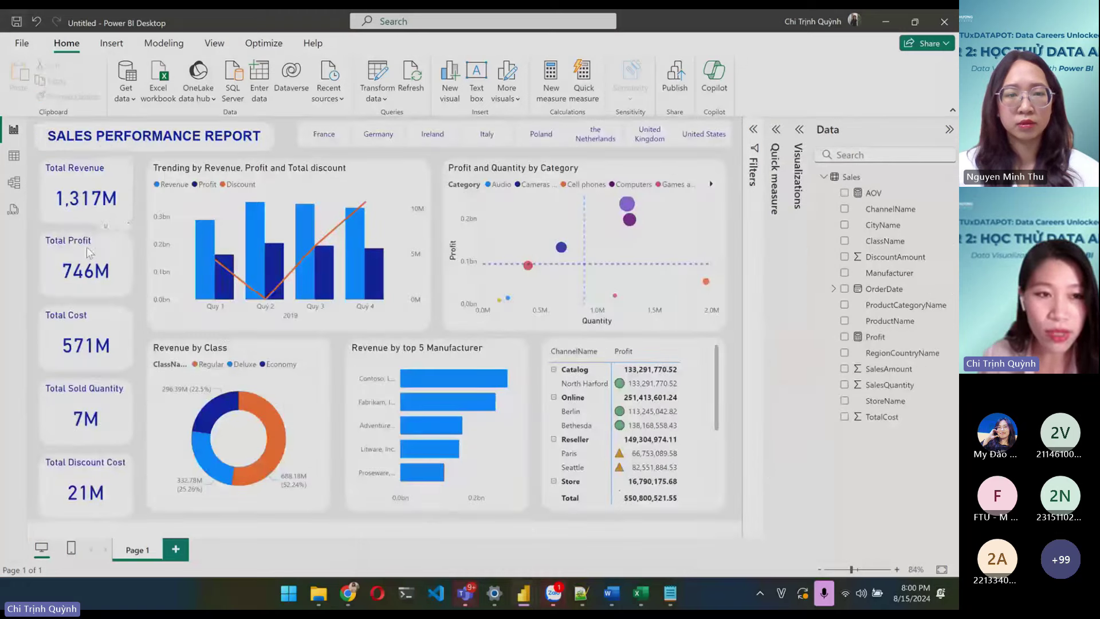
pyautogui.click(886, 21)
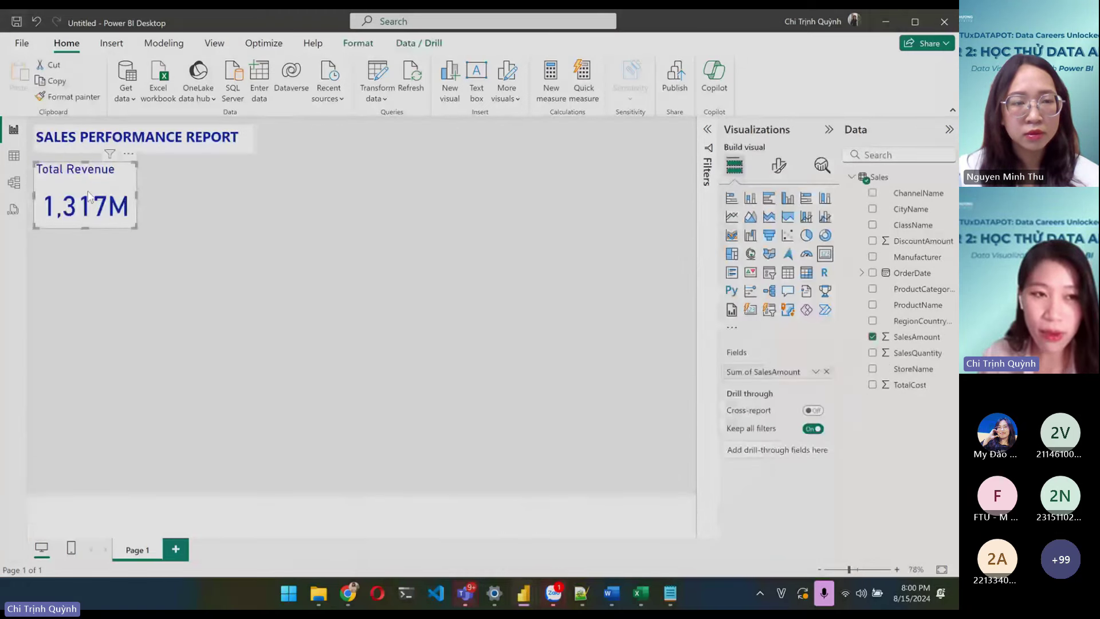
# - Duplicate the Total Revenue card three times, stack the copies in a column beneath it, and select the second card
pyautogui.hotkey('ctrl', 'c')
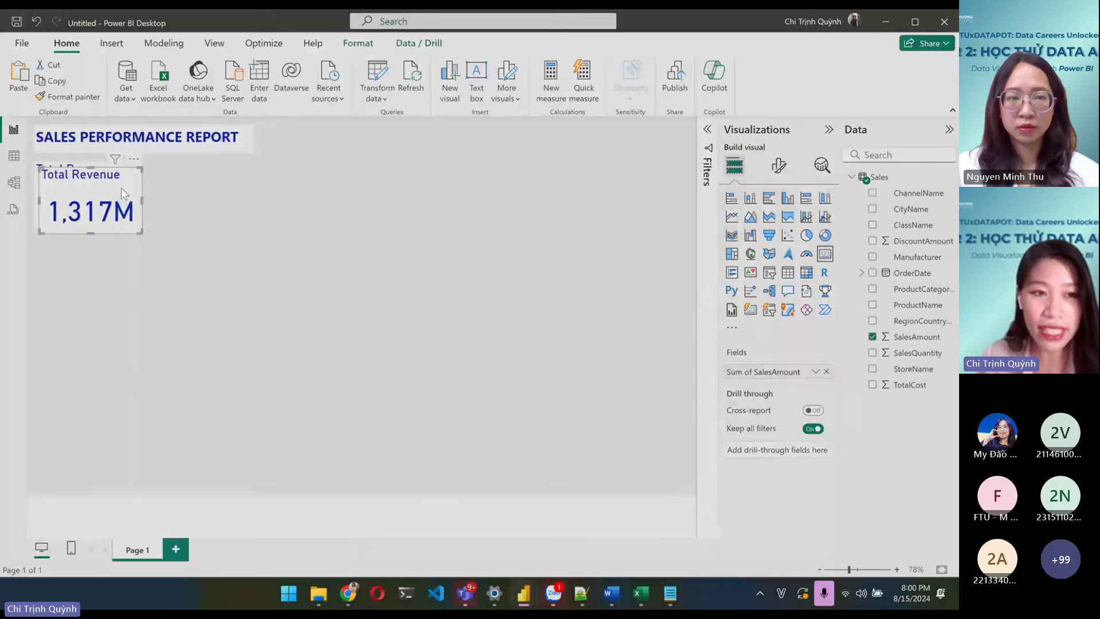
pyautogui.hotkey('ctrl', 'v')
pyautogui.moveTo(118, 225); pyautogui.dragTo(113, 273)
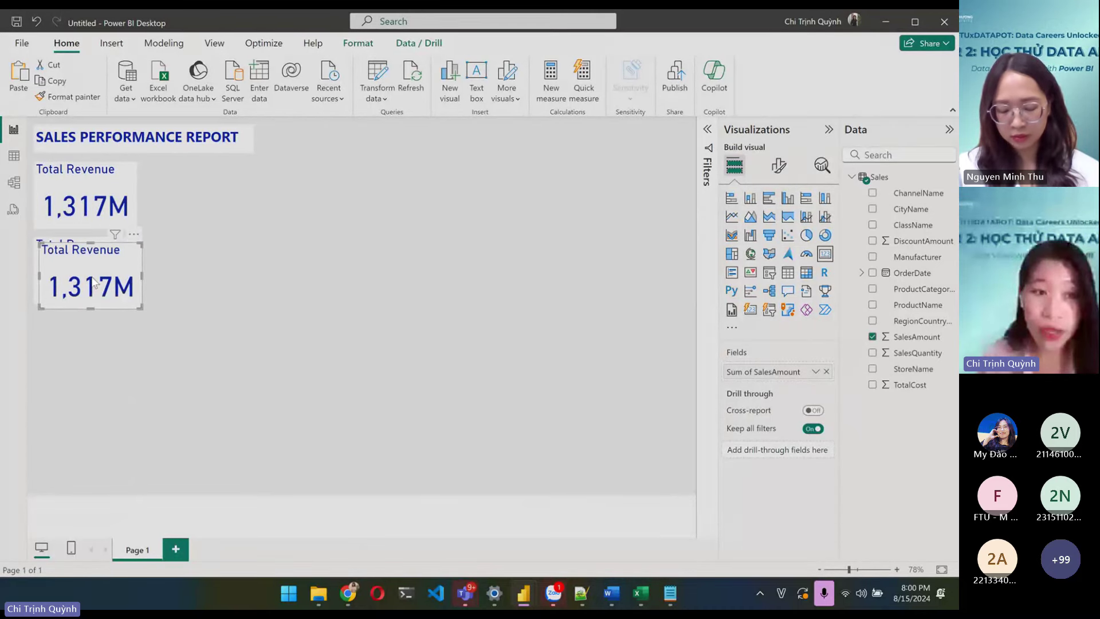
pyautogui.hotkey('ctrl', 'v')
pyautogui.moveTo(85, 221); pyautogui.dragTo(89, 360)
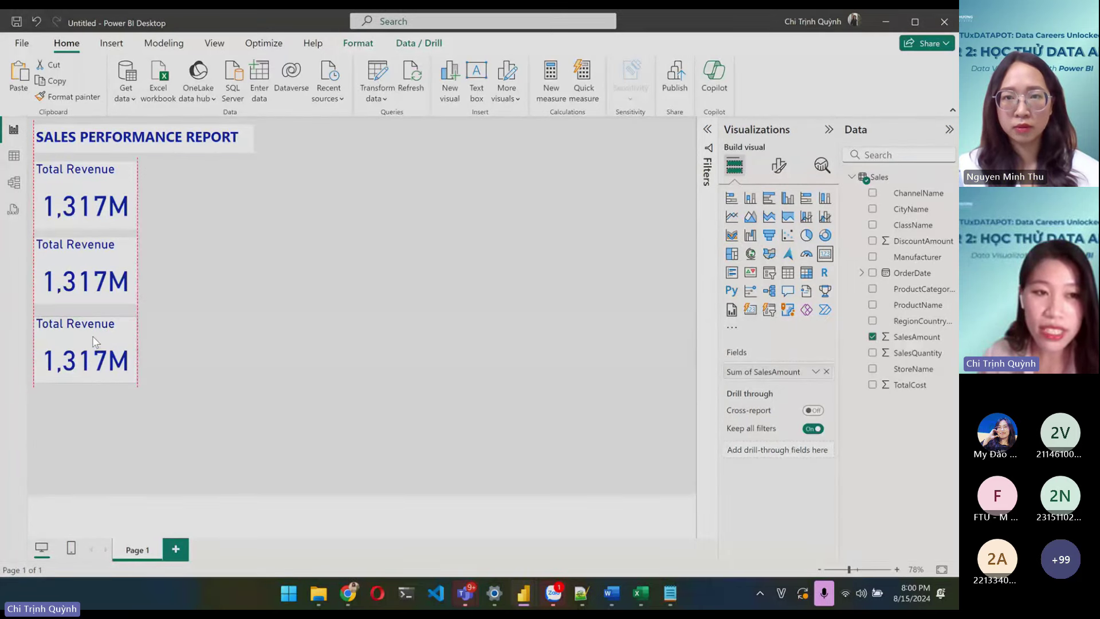
pyautogui.moveTo(94, 345); pyautogui.dragTo(87, 422)
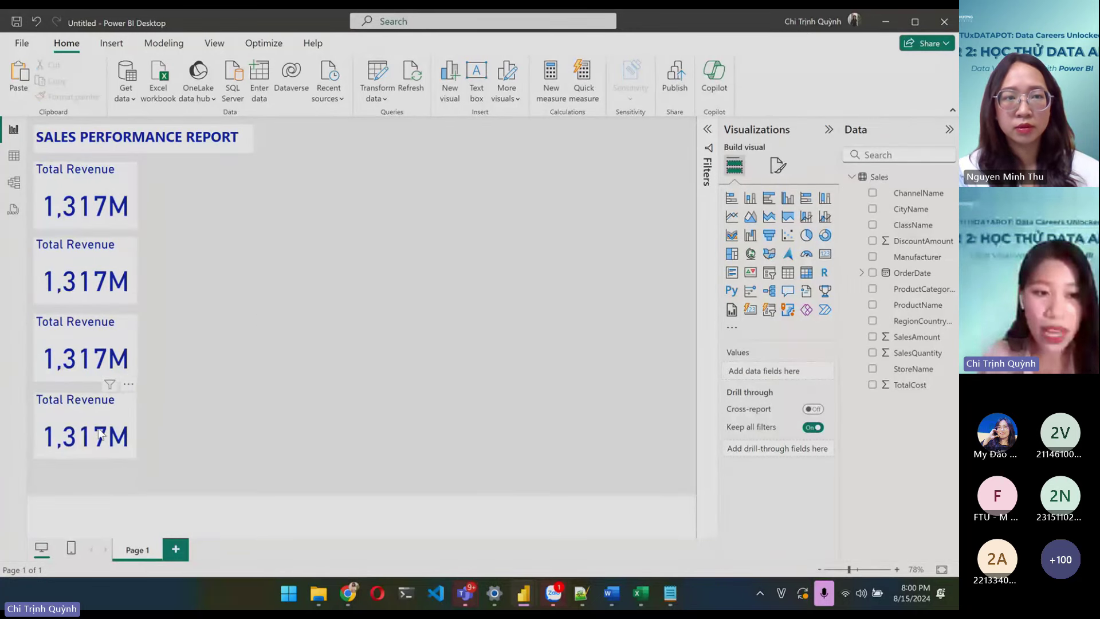
pyautogui.click(189, 325)
pyautogui.click(98, 265)
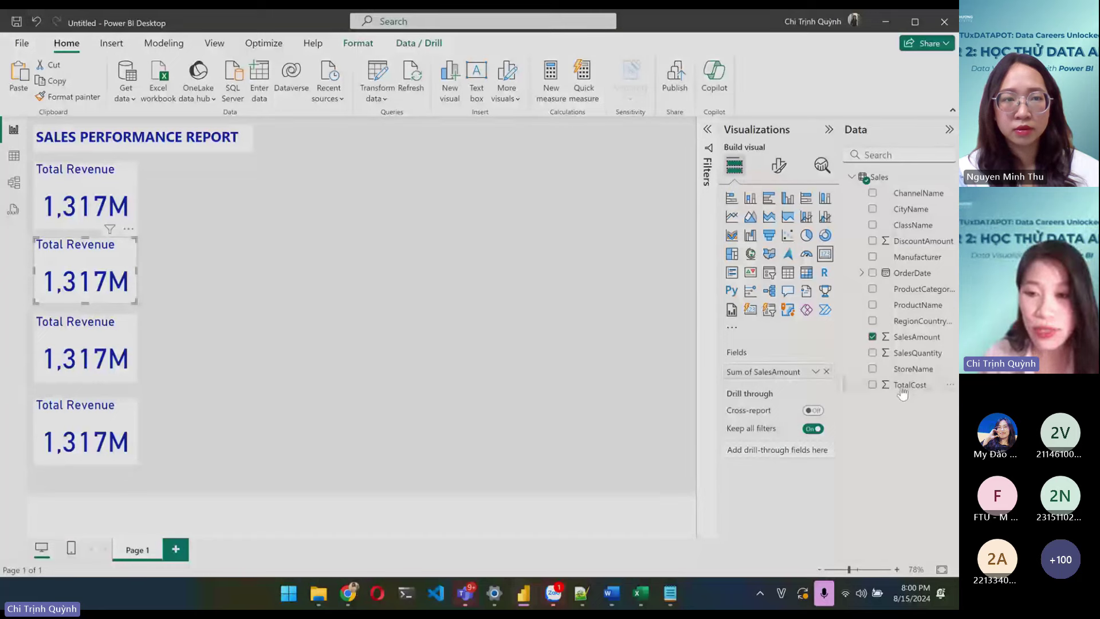
# - Replace the SalesAmount field in the second KPI card with TotalCost
pyautogui.moveTo(909, 384)
pyautogui.mouseDown()
pyautogui.moveTo(782, 287)
pyautogui.moveTo(158, 205)
pyautogui.moveTo(138, 230)
pyautogui.moveTo(923, 394)
pyautogui.mouseUp()
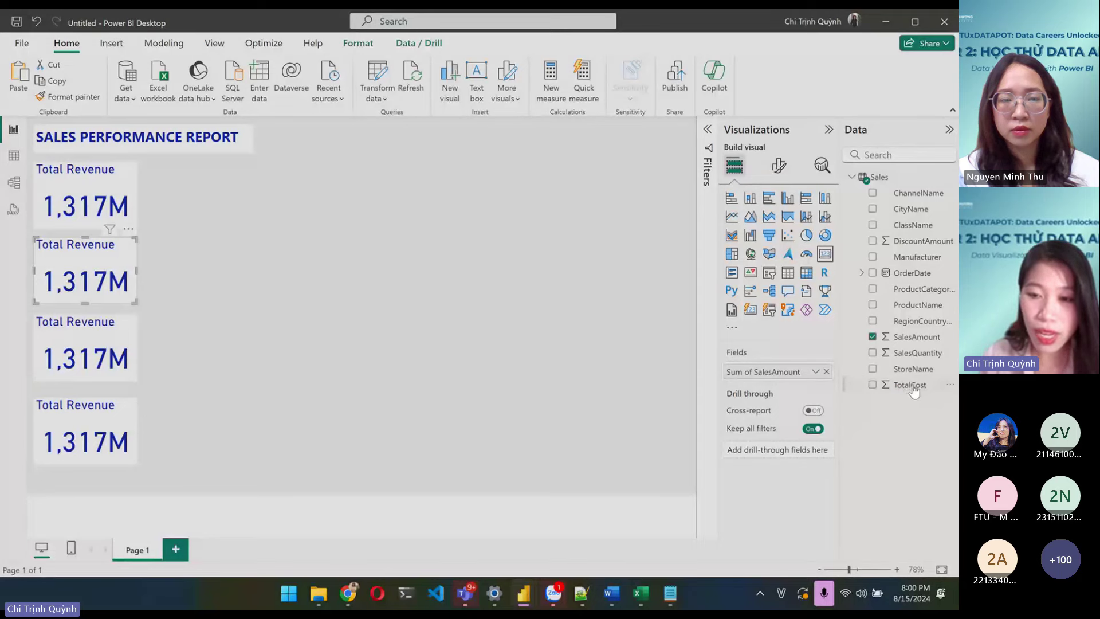
pyautogui.moveTo(914, 389); pyautogui.dragTo(153, 283)
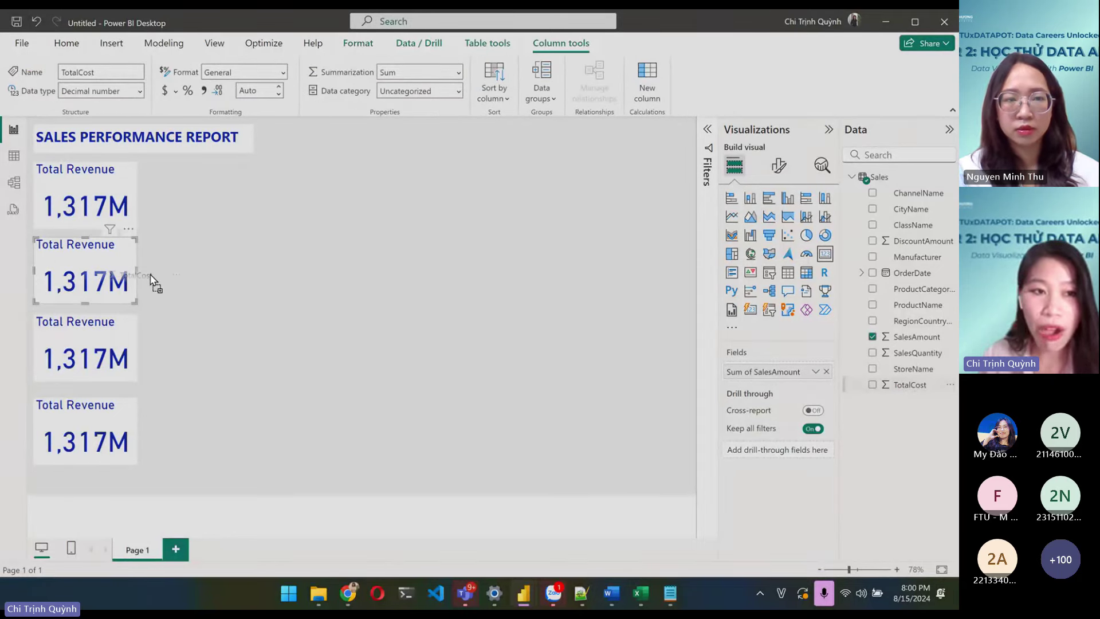
pyautogui.click(827, 372)
pyautogui.moveTo(750, 376); pyautogui.dragTo(776, 376)
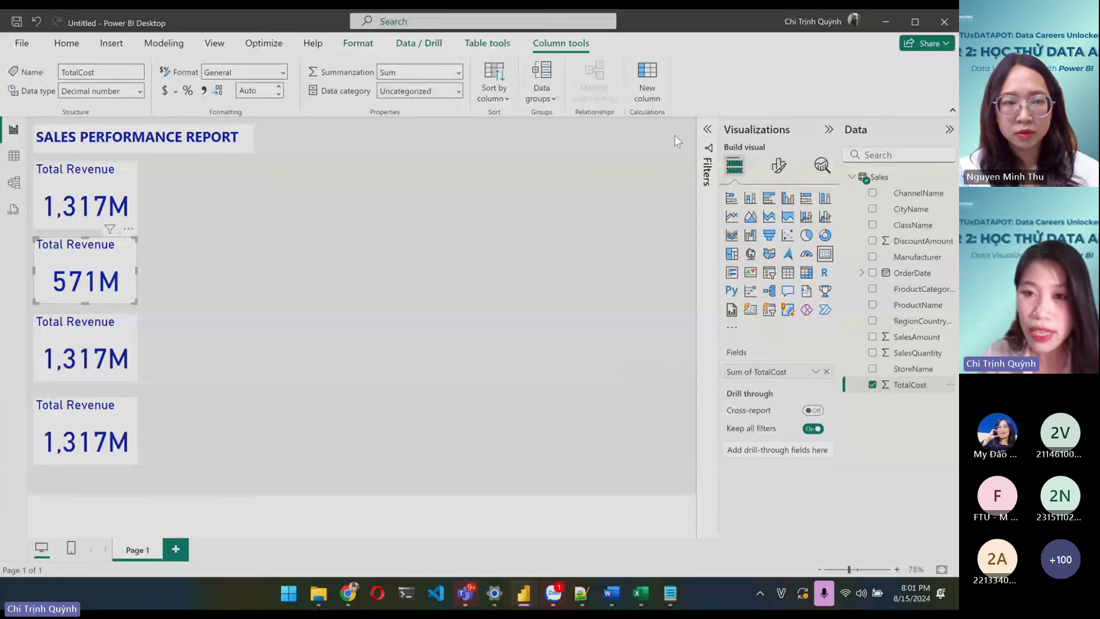
# - Change the second KPI card's title text to "Total Cost"
pyautogui.click(778, 165)
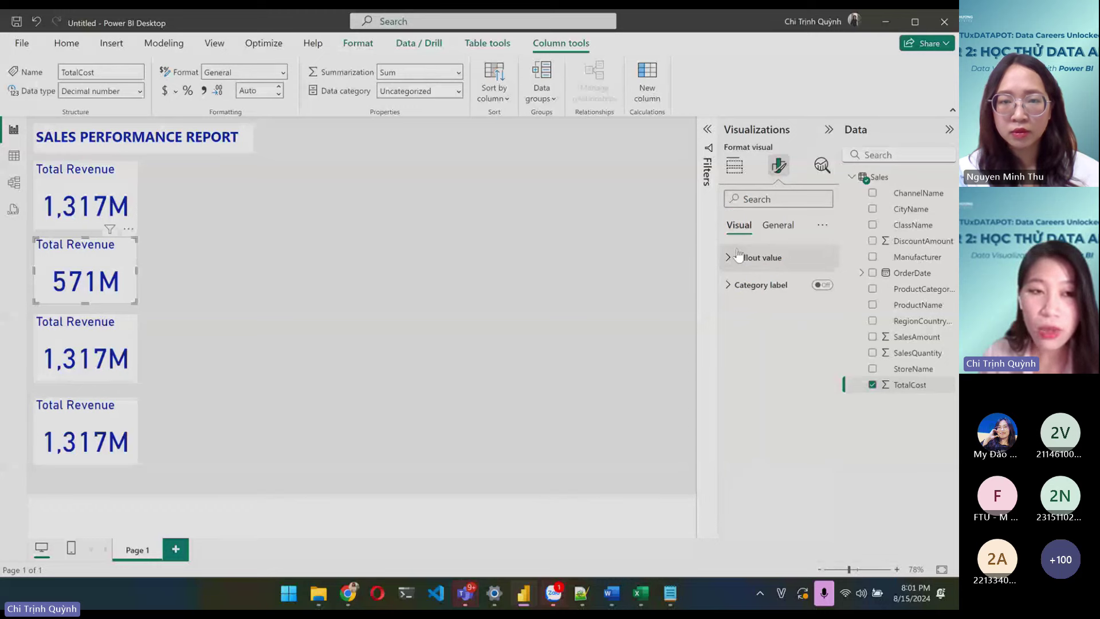
pyautogui.click(791, 235)
pyautogui.click(743, 285)
pyautogui.doubleClick(771, 352)
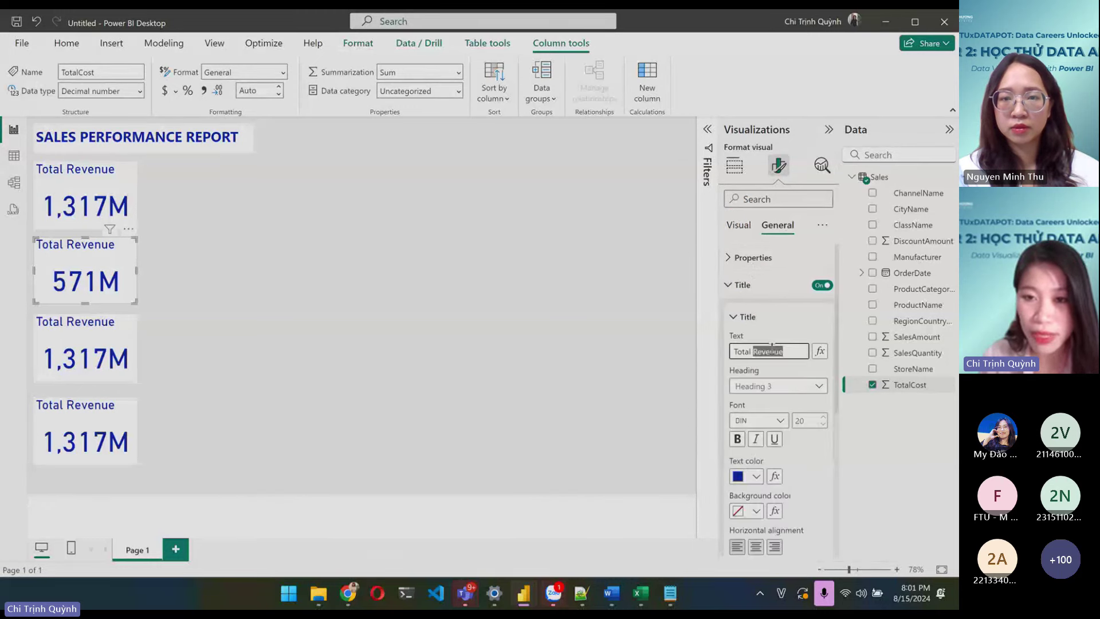
pyautogui.write('Cost')
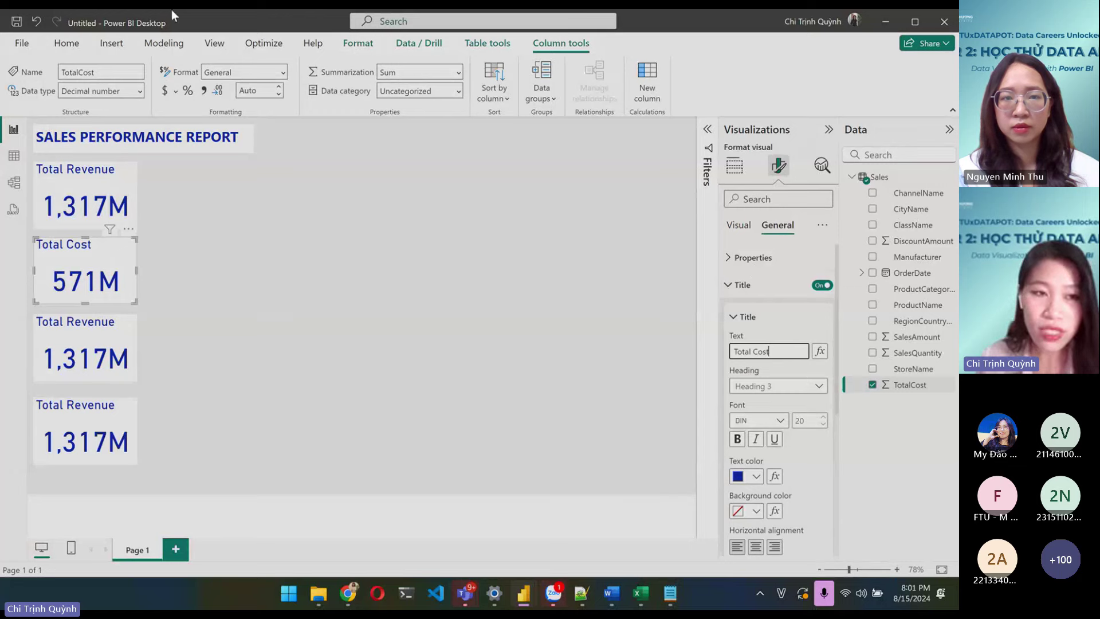
pyautogui.click(266, 290)
# - Replace the SalesAmount field with DiscountAmount in the third KPI card and with SalesQuantity in the fourth card
pyautogui.click(82, 354)
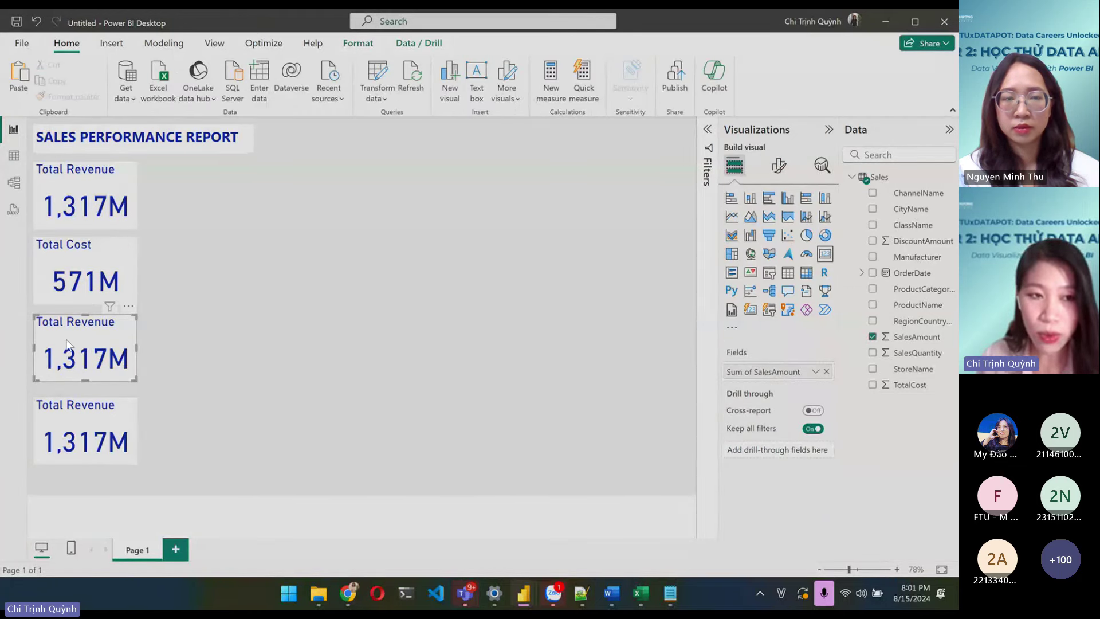
pyautogui.click(827, 372)
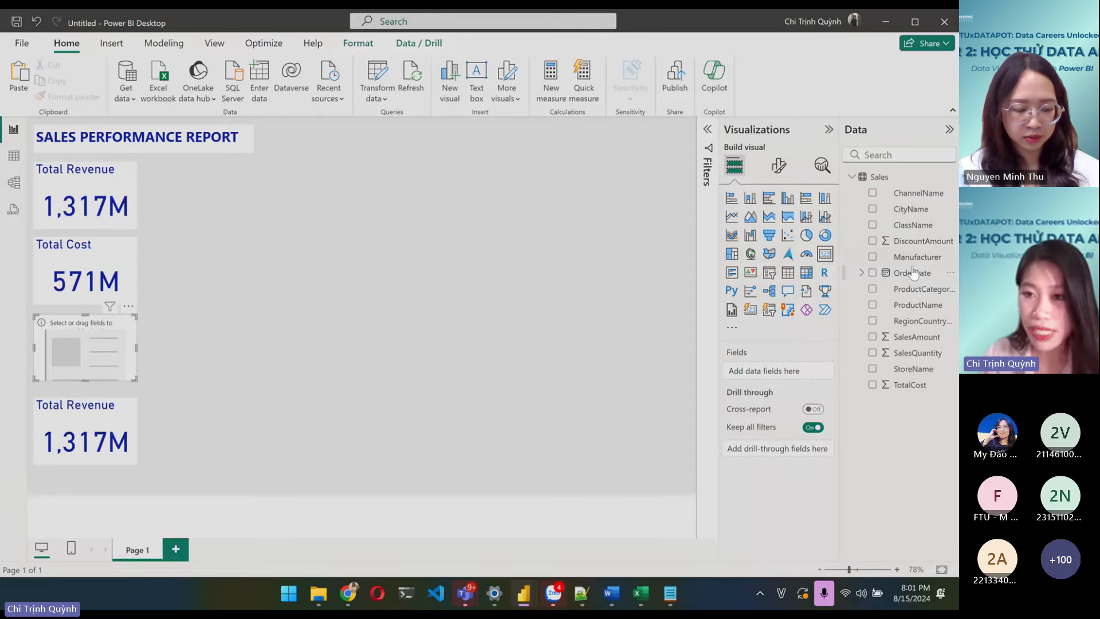
pyautogui.moveTo(911, 244); pyautogui.dragTo(768, 373)
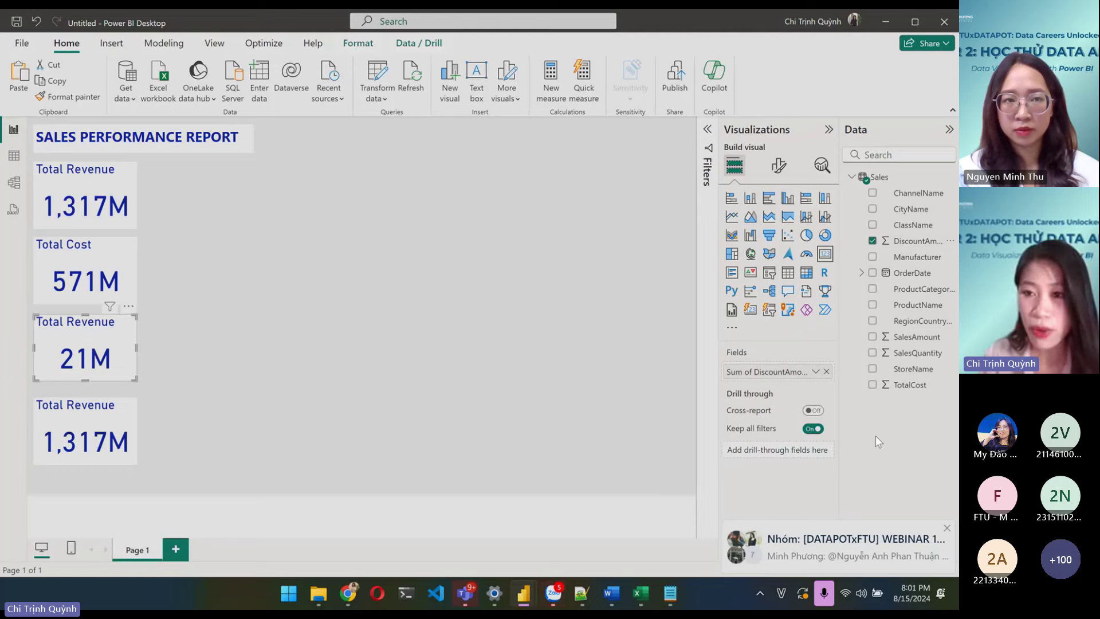
pyautogui.click(89, 437)
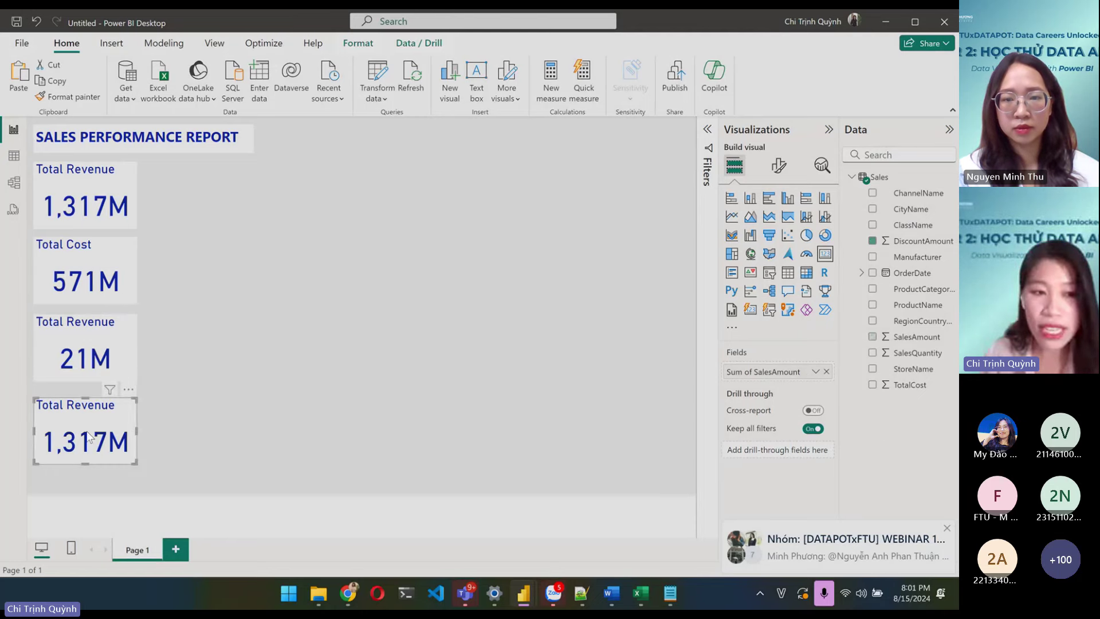
pyautogui.moveTo(917, 354); pyautogui.dragTo(819, 373)
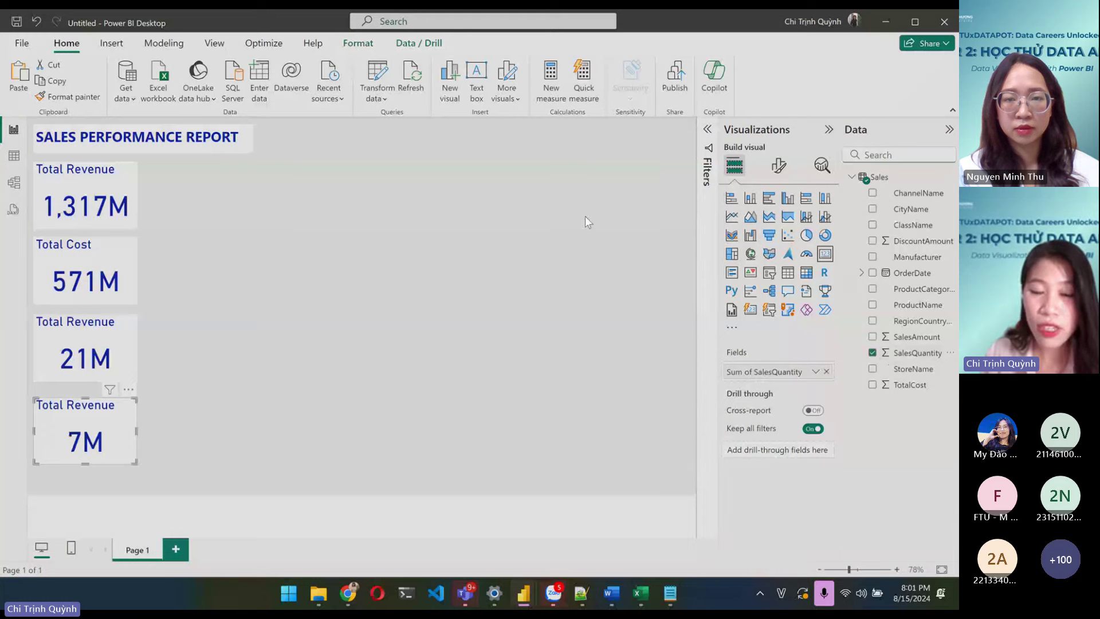
# - Change the title text of the third KPI card, which shows DiscountAmount, to "Total Discount"
pyautogui.click(112, 339)
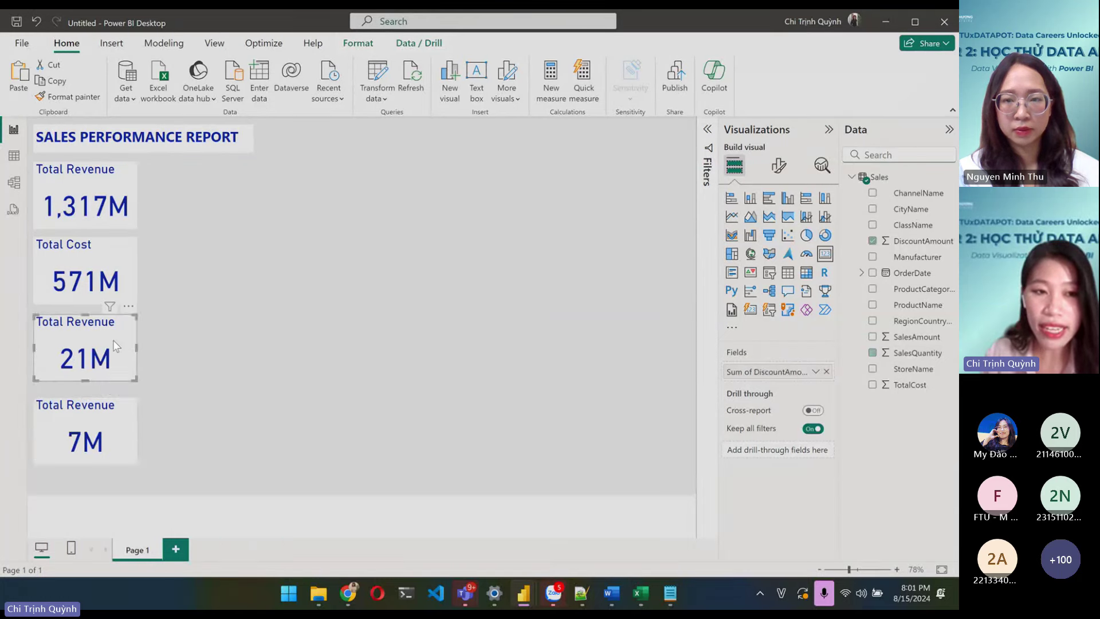
pyautogui.click(780, 166)
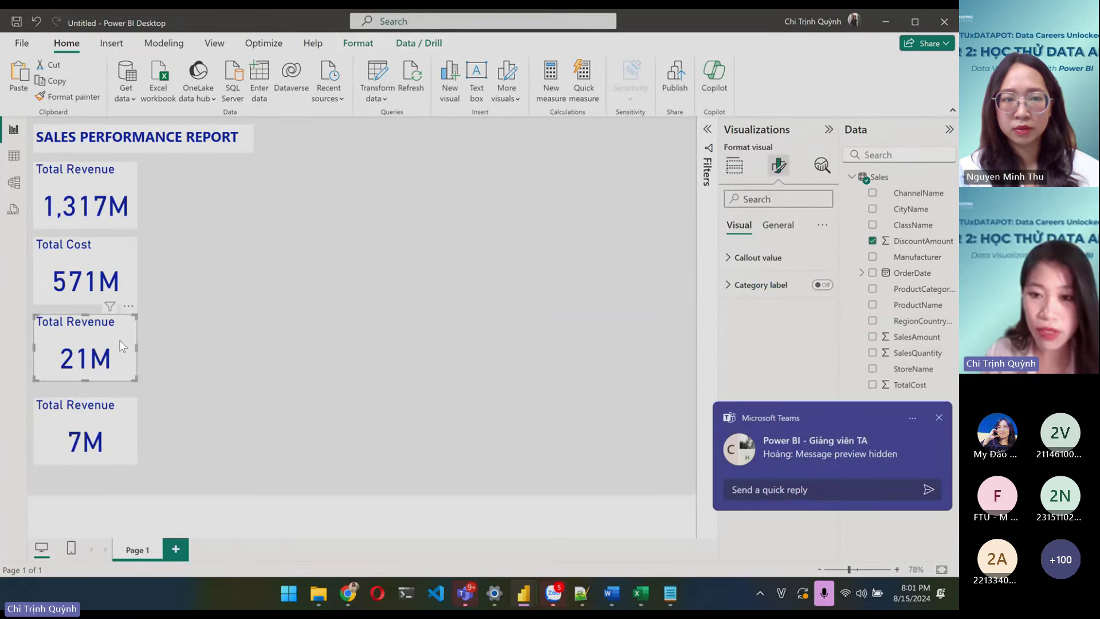
pyautogui.click(939, 418)
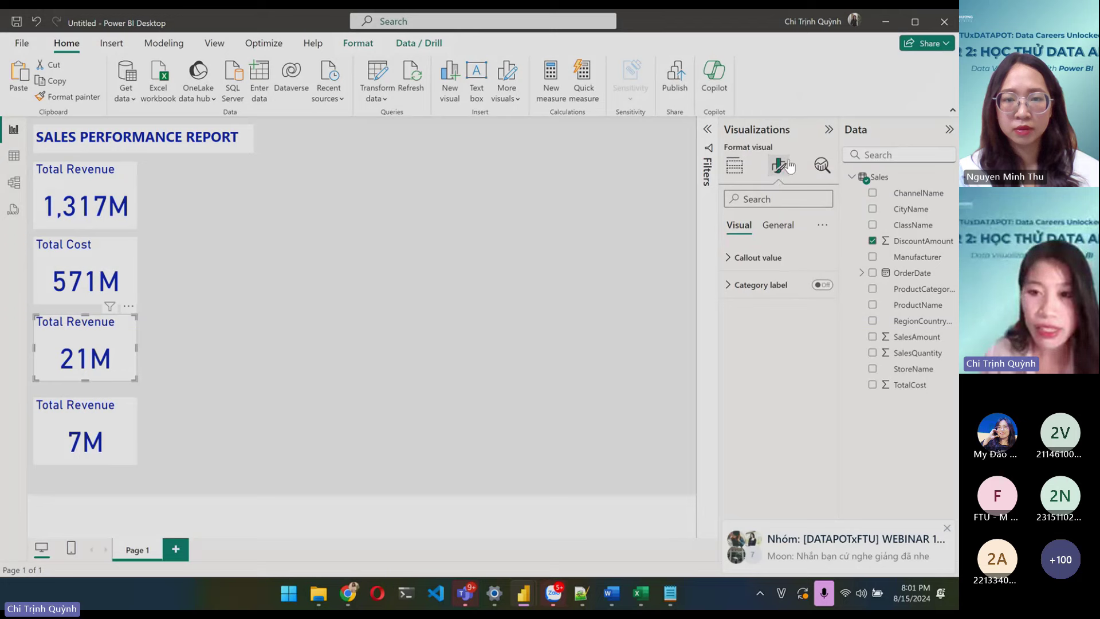
pyautogui.click(743, 261)
pyautogui.click(743, 260)
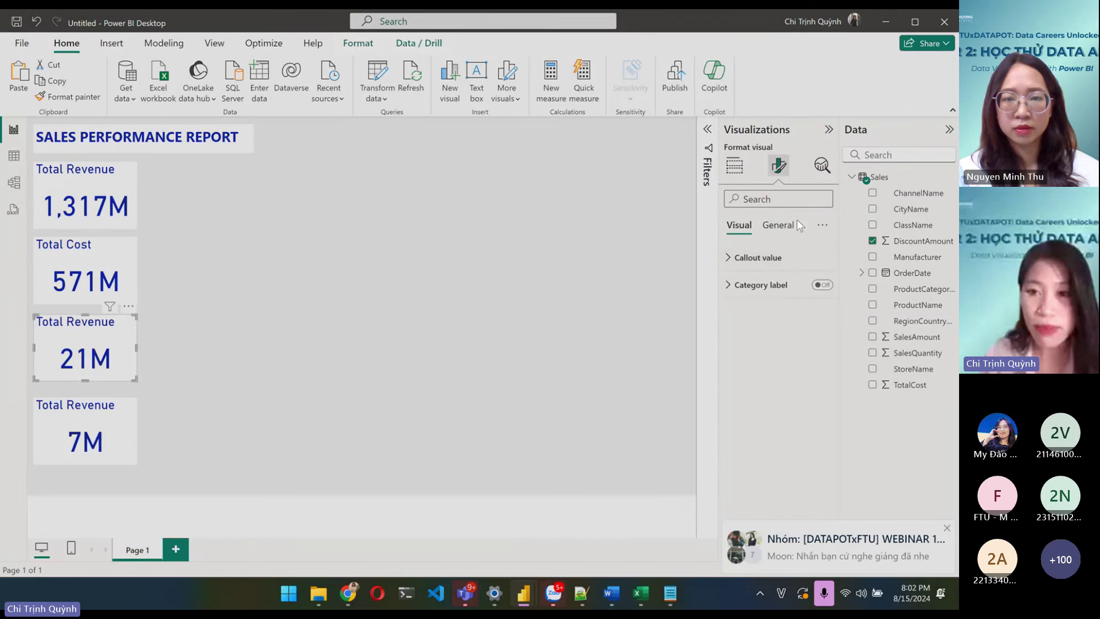
pyautogui.click(778, 225)
pyautogui.click(768, 283)
pyautogui.click(773, 351)
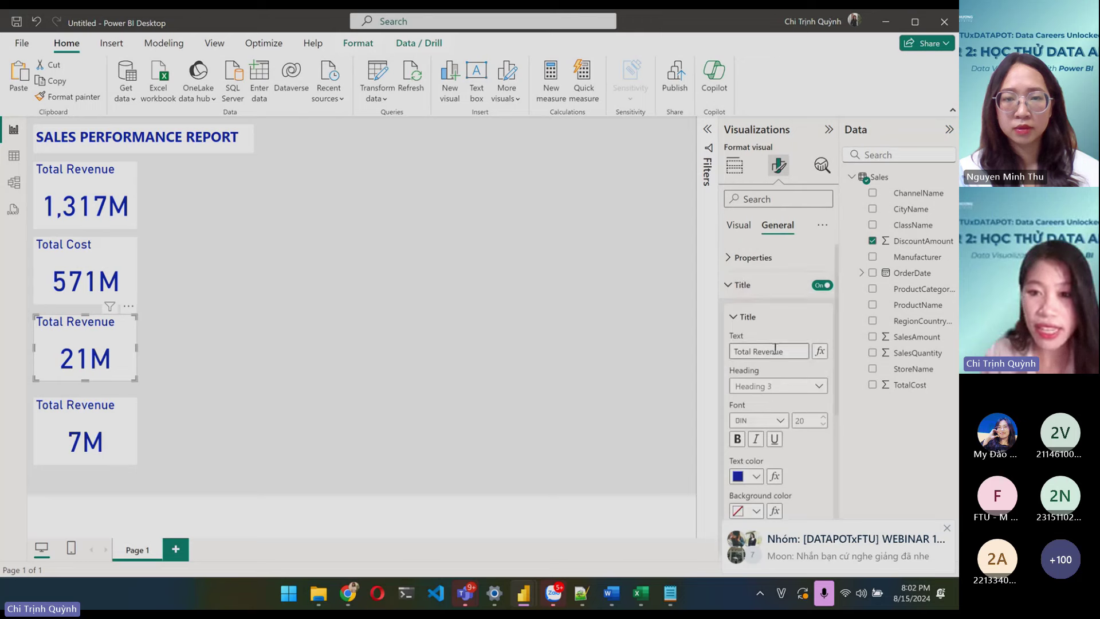
pyautogui.doubleClick(774, 352)
pyautogui.press('BackSpace')
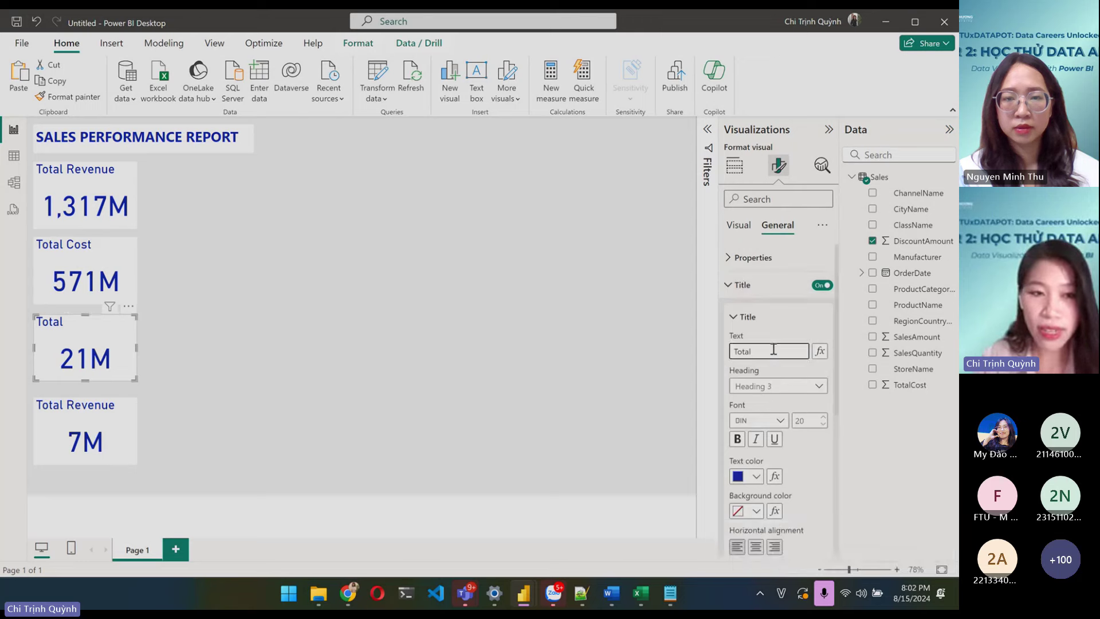
pyautogui.write('Cos')
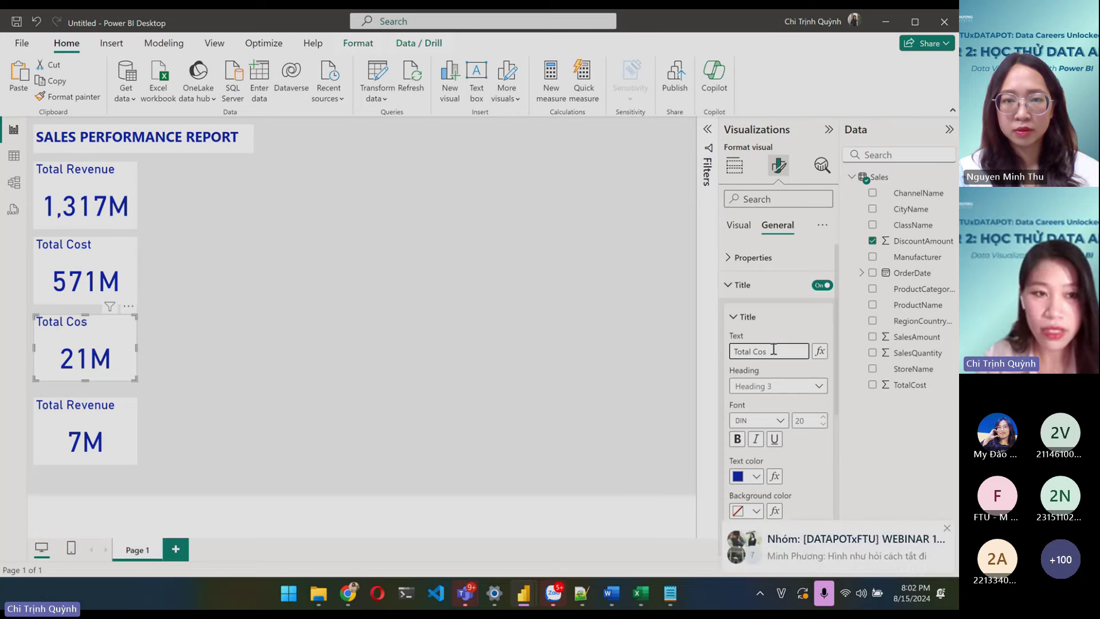
pyautogui.write('Pr')
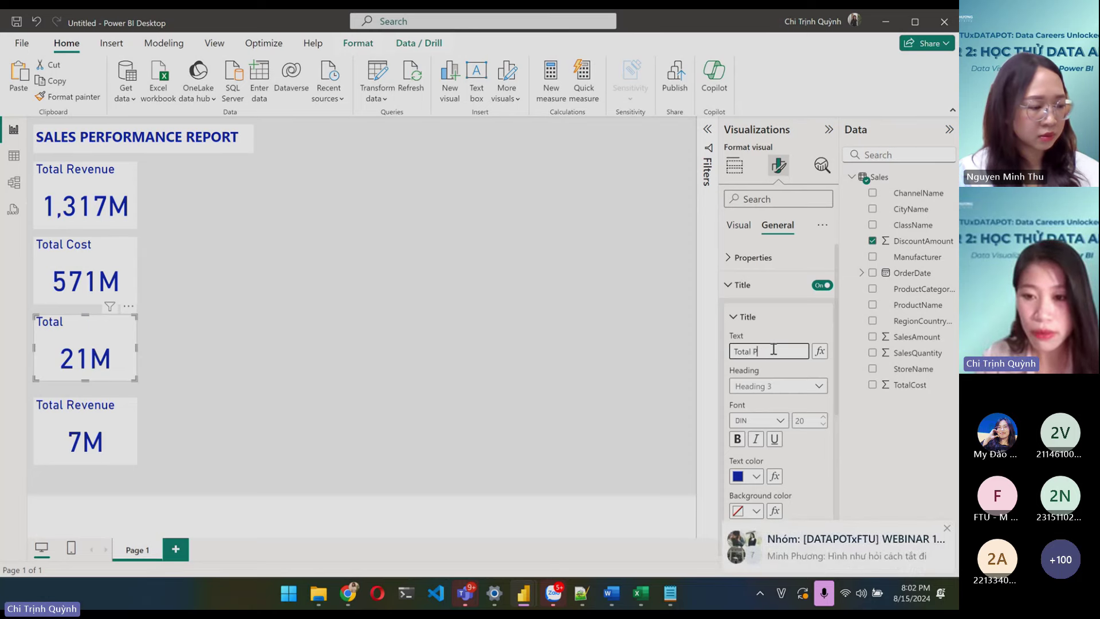
pyautogui.press('BackSpace')
pyautogui.press('BackSpace')
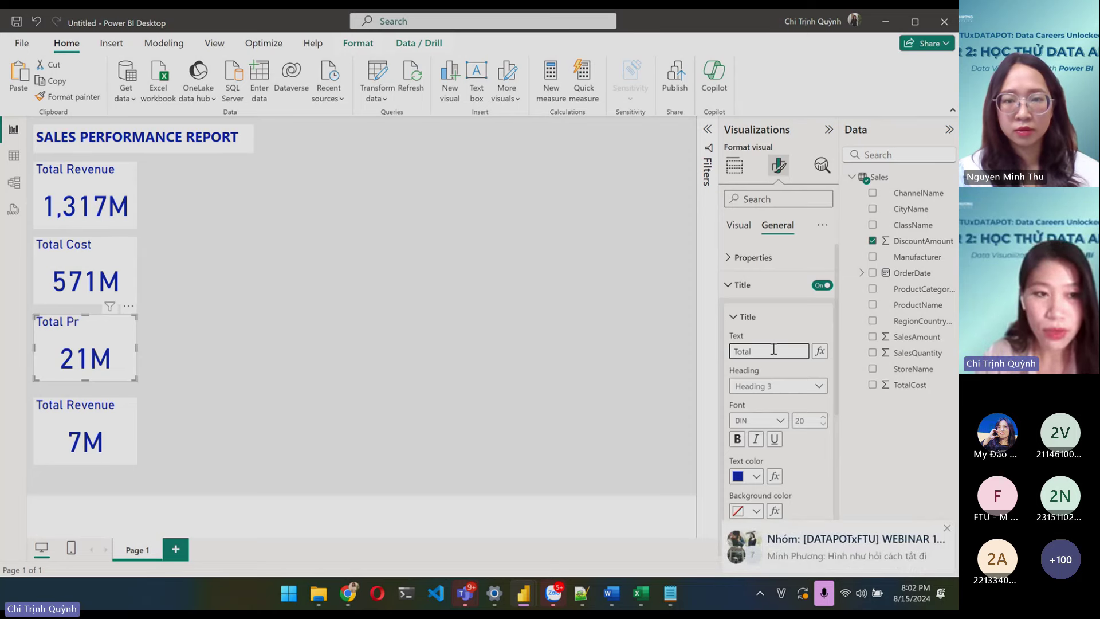
pyautogui.write('Dis')
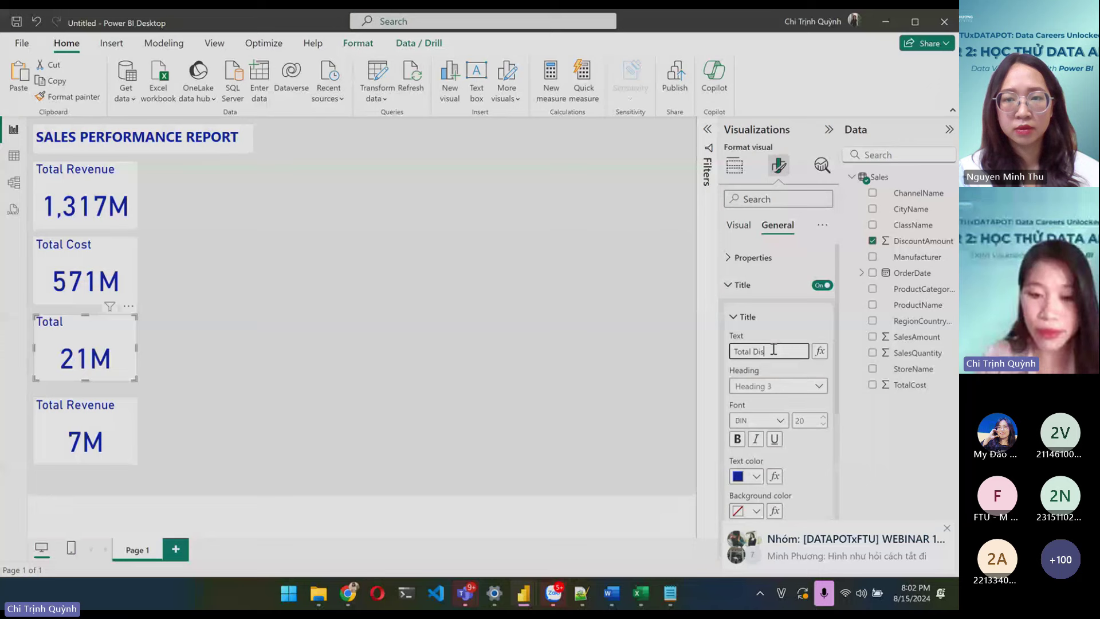
pyautogui.write('count A')
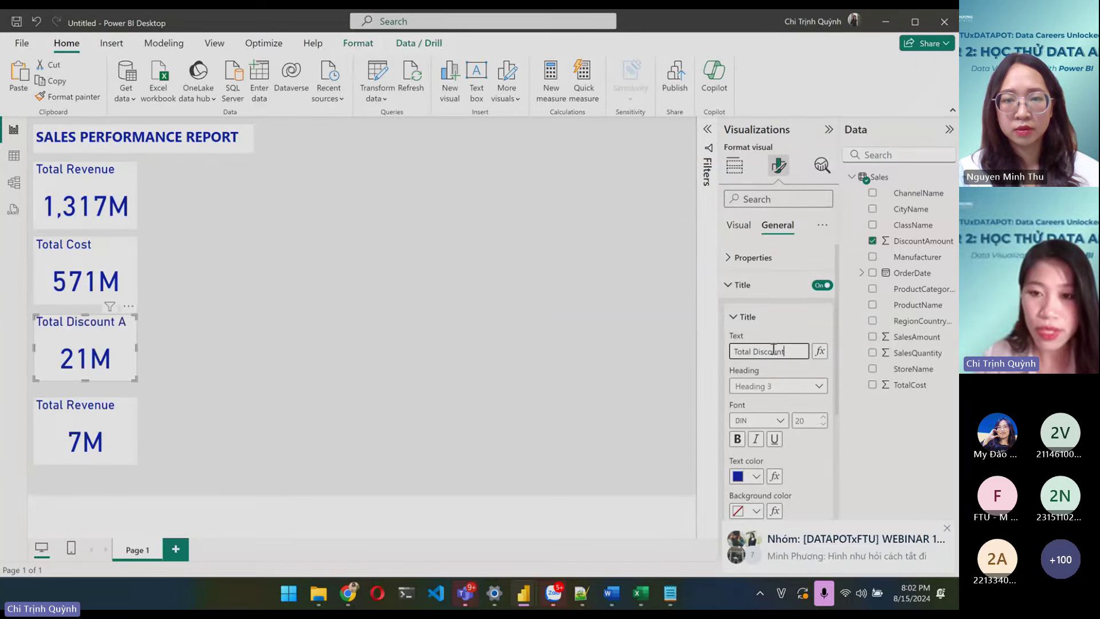
pyautogui.click(569, 396)
# - Change the title text of the fourth KPI card, which shows SalesQuantity, to "Total Quantity"
pyautogui.click(118, 445)
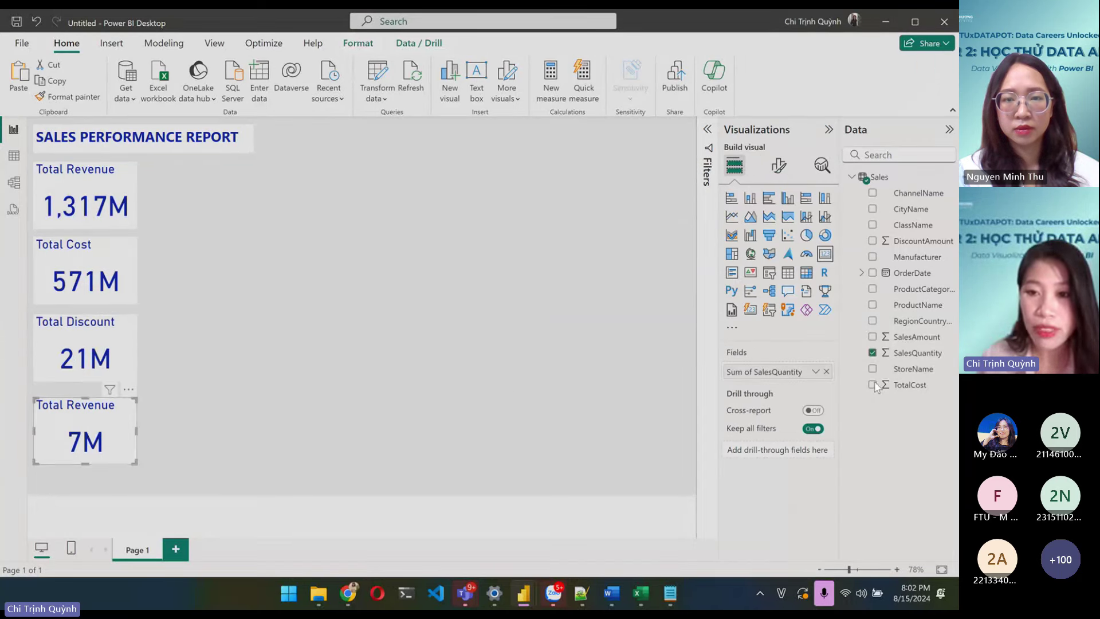
pyautogui.click(779, 166)
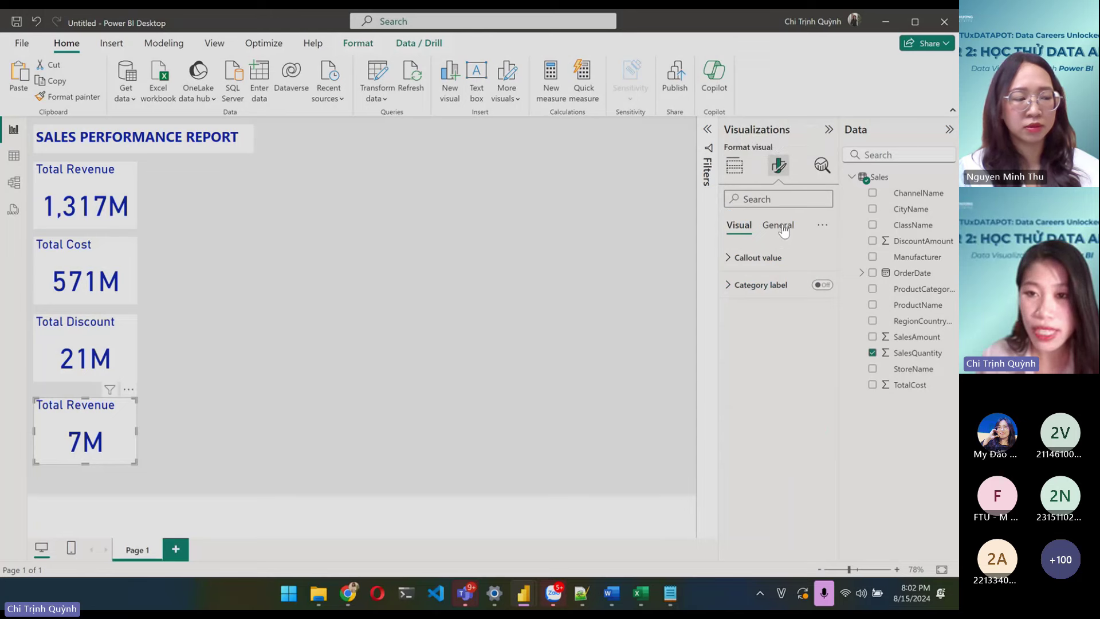
pyautogui.click(779, 226)
pyautogui.click(743, 285)
pyautogui.doubleClick(767, 352)
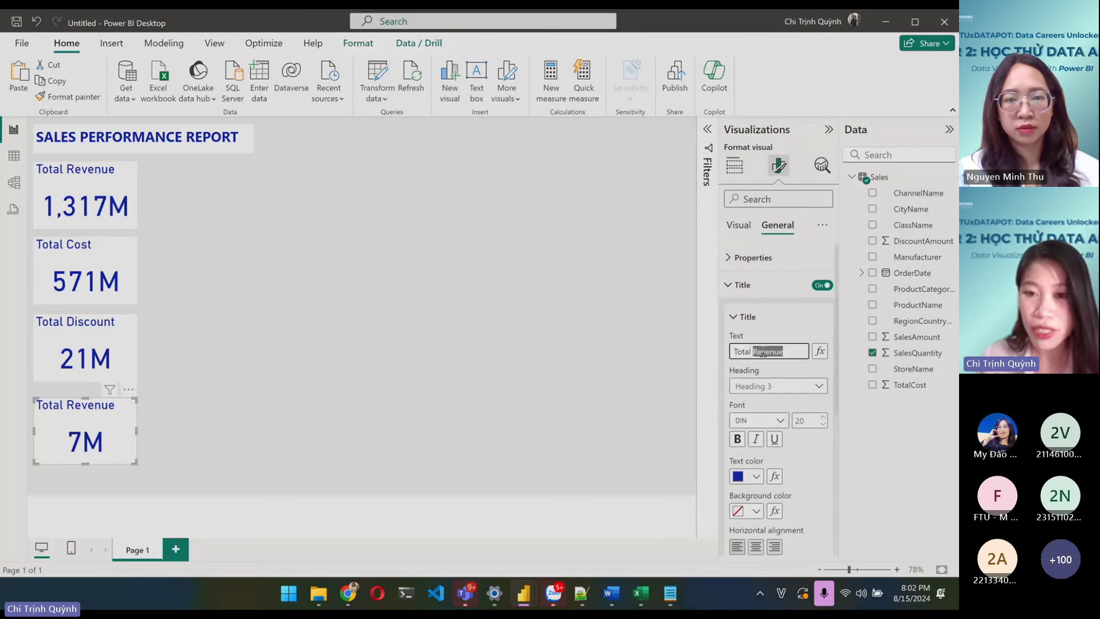
pyautogui.press('BackSpace')
pyautogui.write('Sales')
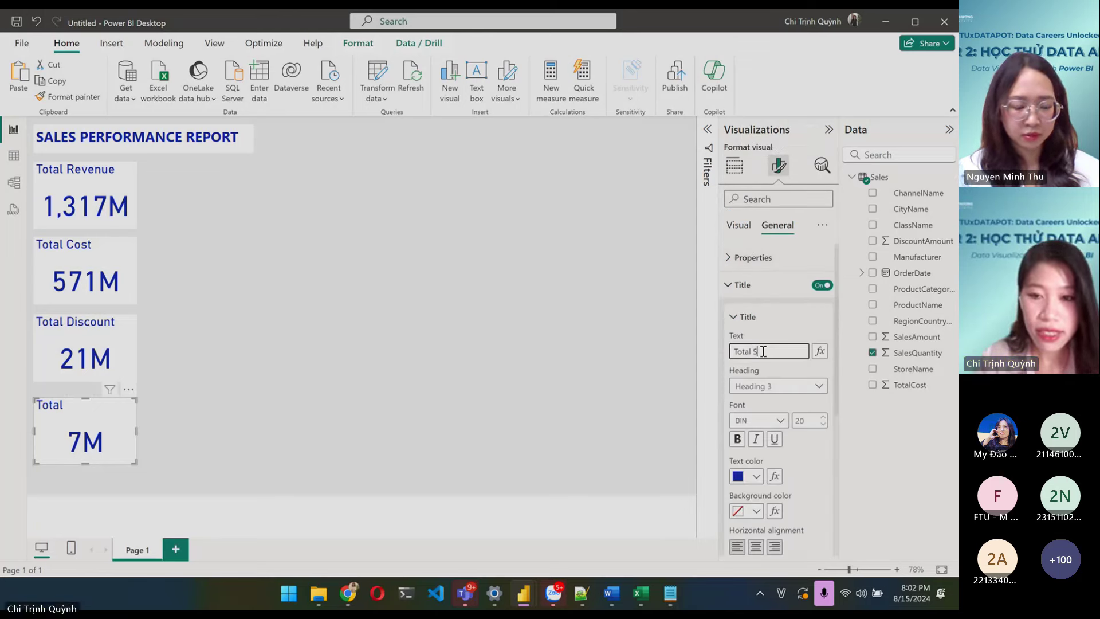
pyautogui.press('BackSpace')
pyautogui.press('BackSpace')
pyautogui.write('Q')
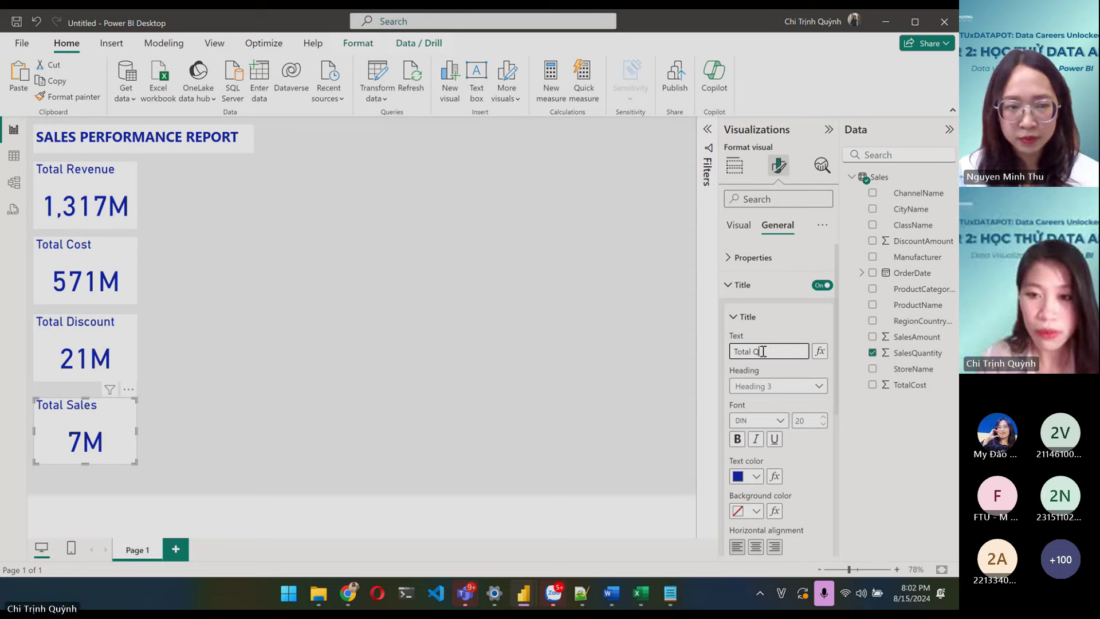
pyautogui.write('uantity')
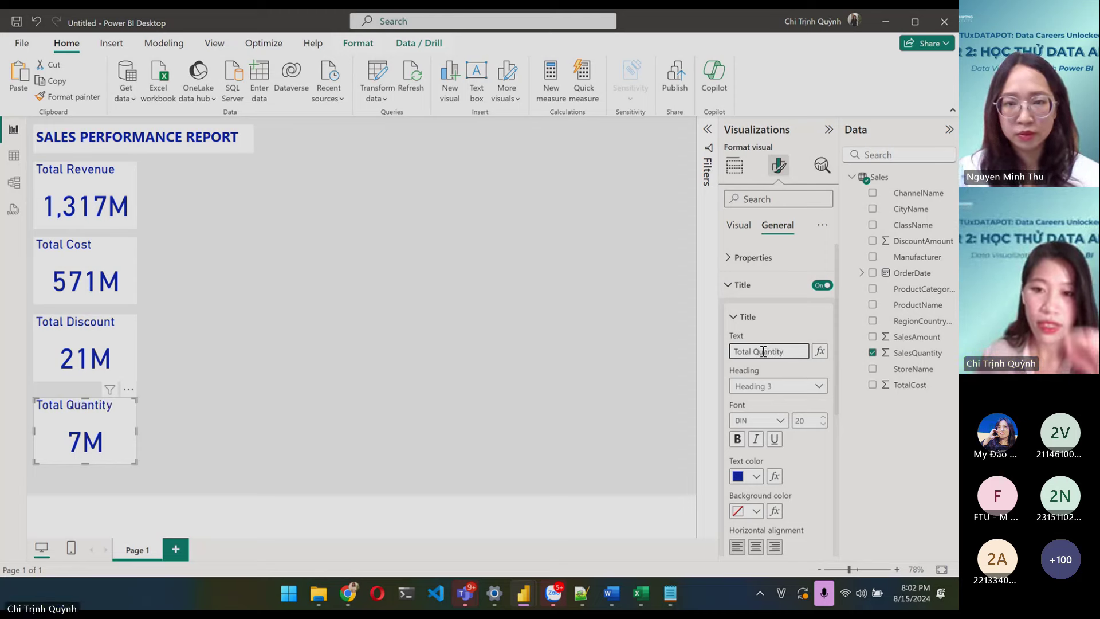
pyautogui.click(568, 342)
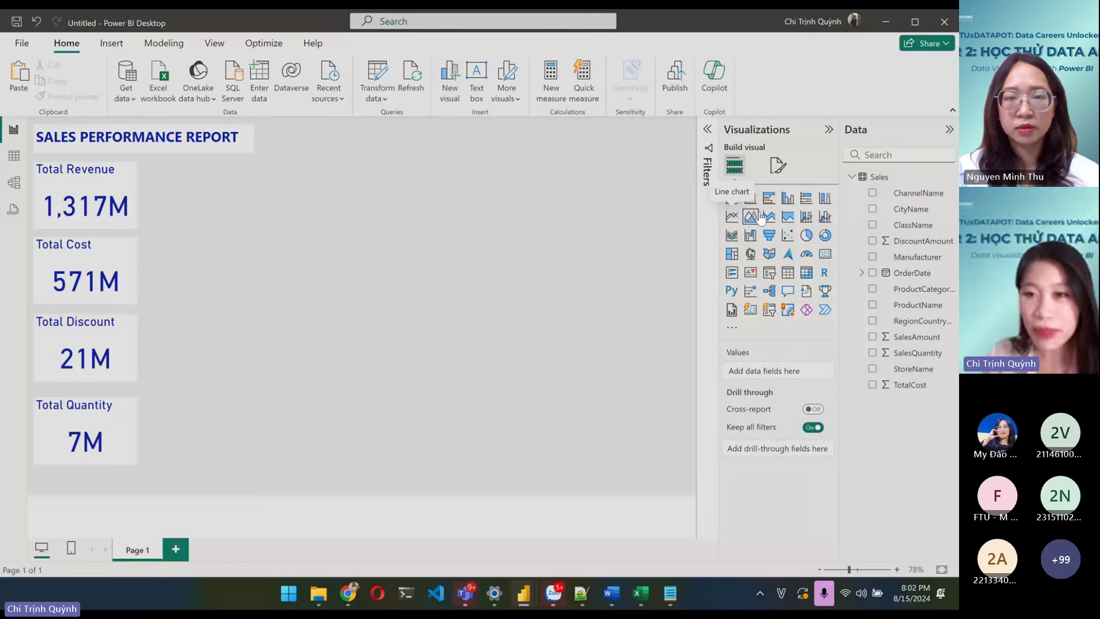
# - Insert a line and clustered column chart beside the upper KPI cards and enlarge it to span the height of the first two cards
pyautogui.click(825, 217)
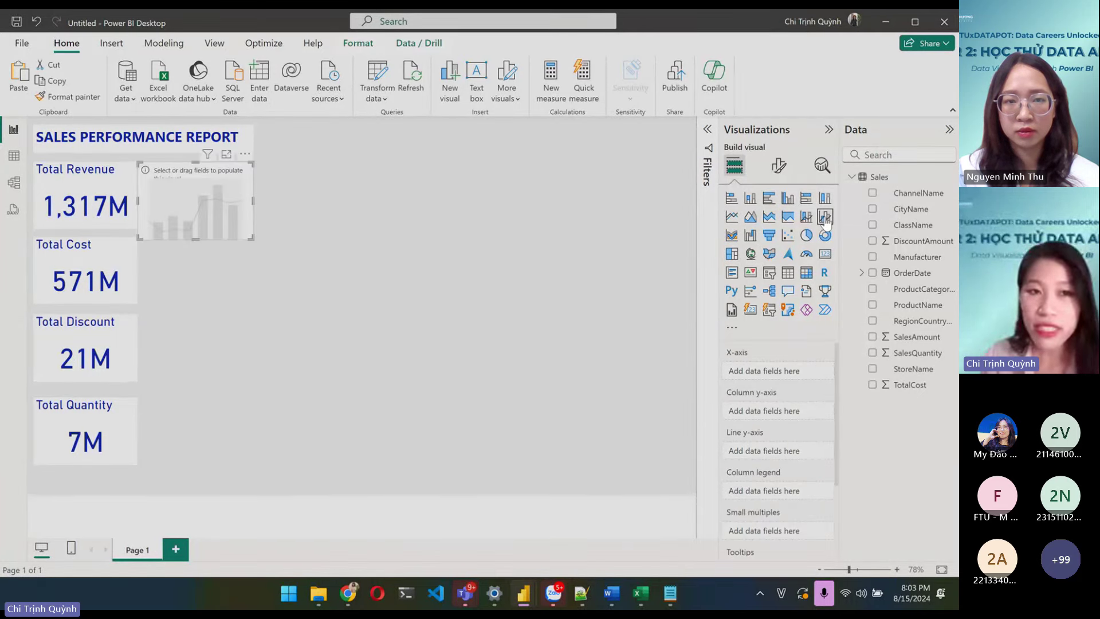
pyautogui.moveTo(208, 208); pyautogui.dragTo(227, 209)
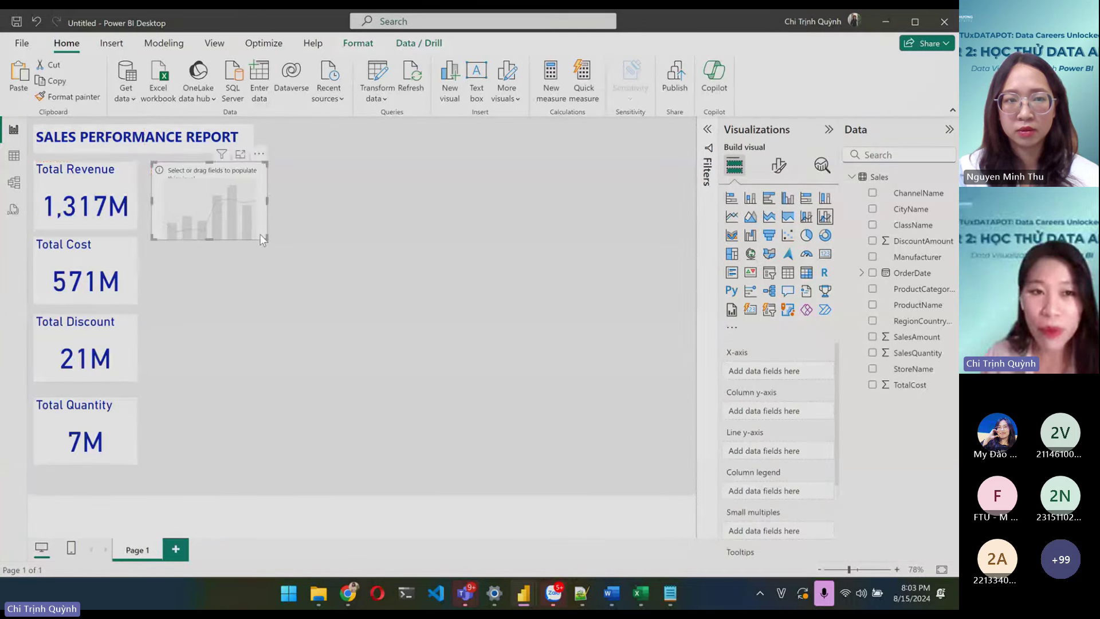
pyautogui.moveTo(270, 241); pyautogui.dragTo(393, 305)
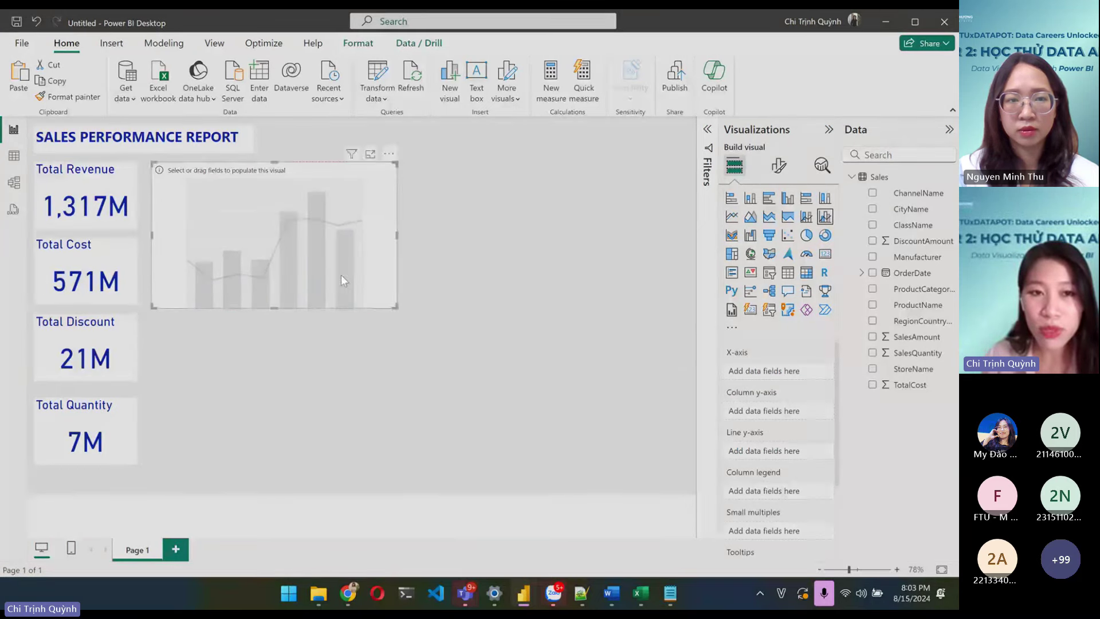
pyautogui.moveTo(341, 274); pyautogui.dragTo(331, 266)
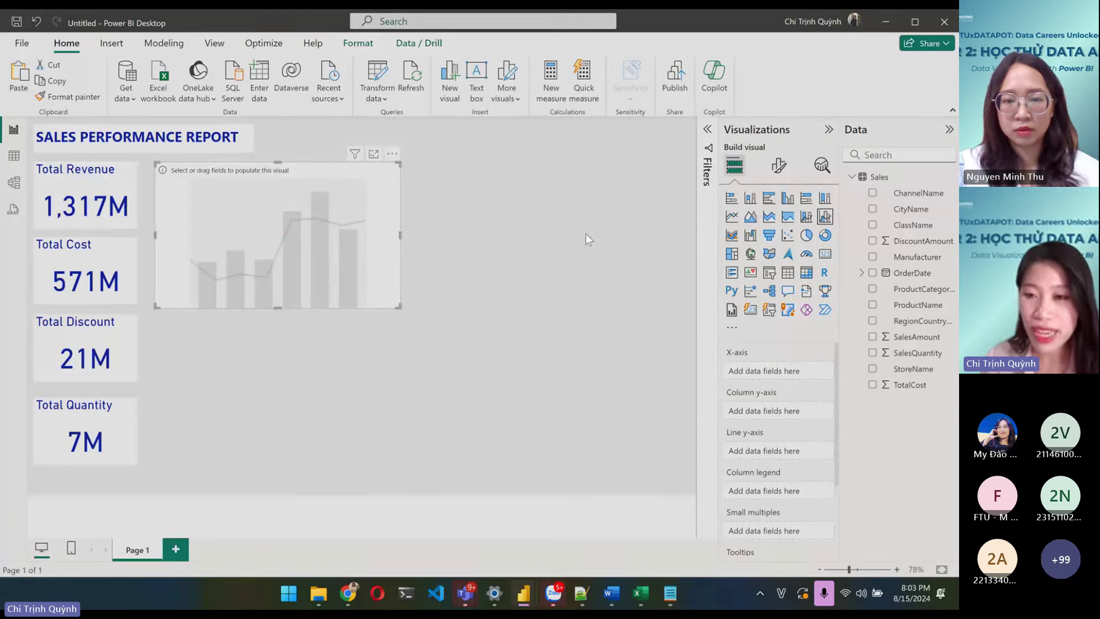
# - Put the OrderDate field on the combo chart's X-axis
pyautogui.click(909, 275)
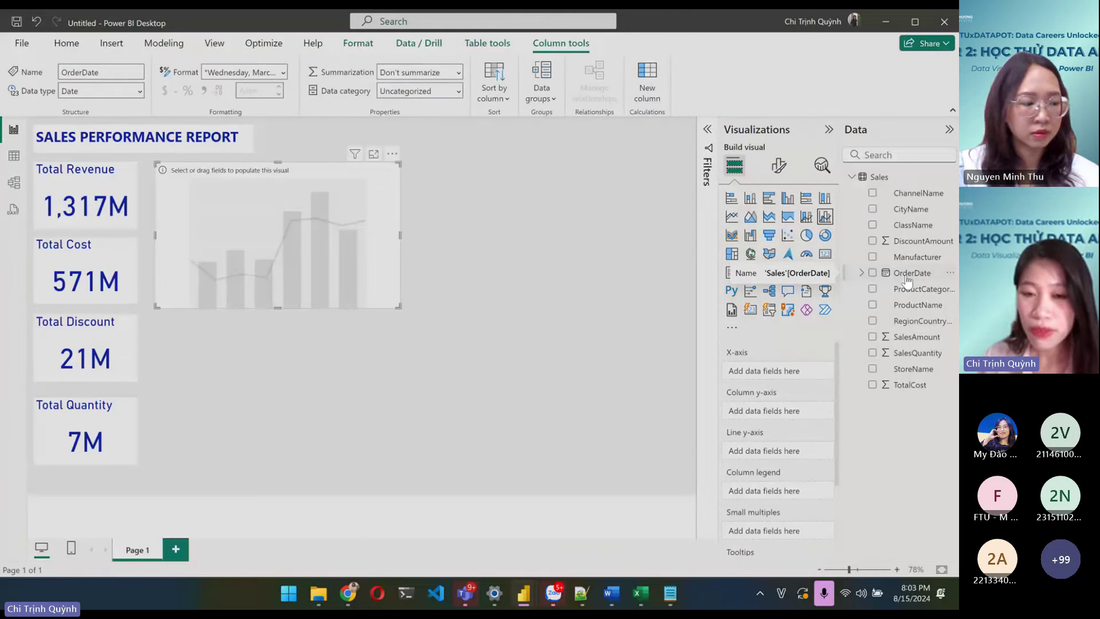
pyautogui.moveTo(907, 279); pyautogui.dragTo(765, 370)
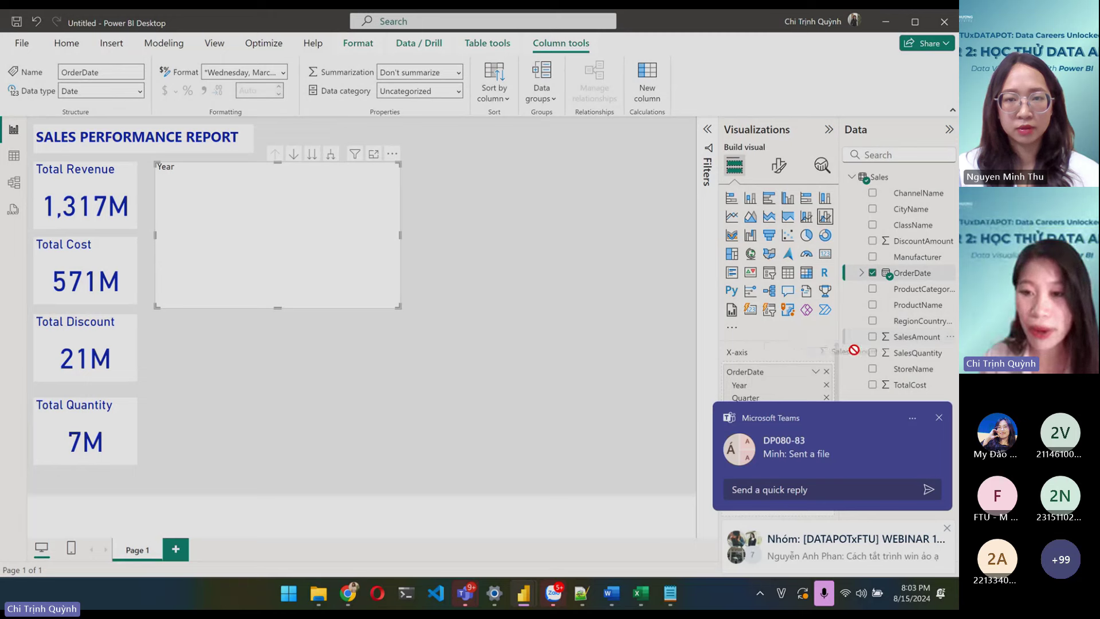
# - Dismiss the chat notifications and add SalesAmount and TotalCost to the combo chart's column y-axis
pyautogui.click(939, 417)
pyautogui.click(947, 528)
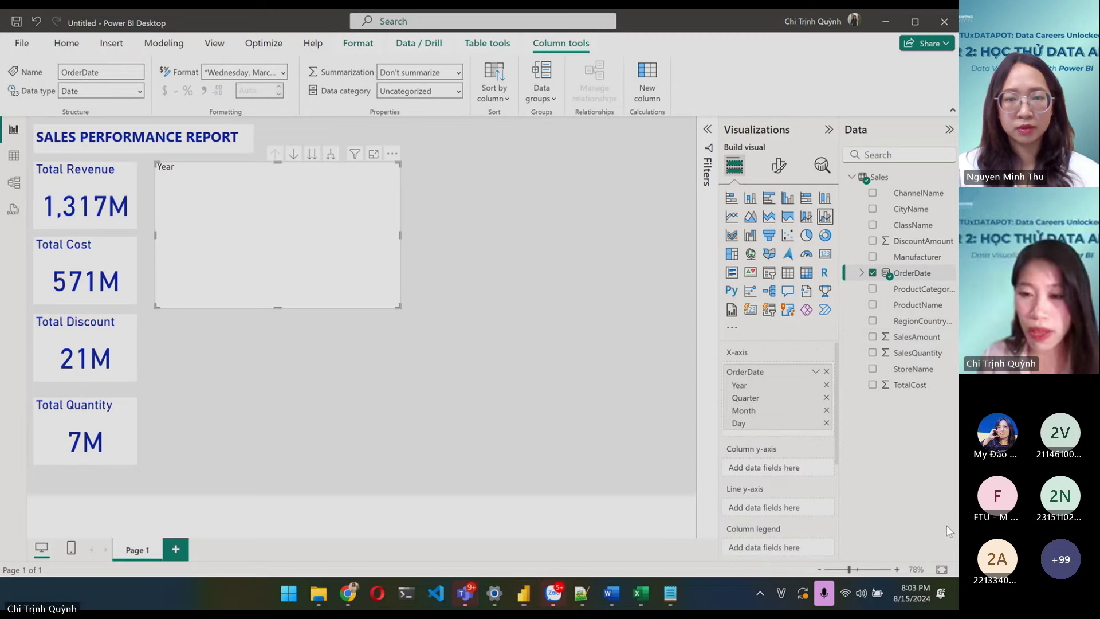
pyautogui.moveTo(917, 337); pyautogui.dragTo(768, 469)
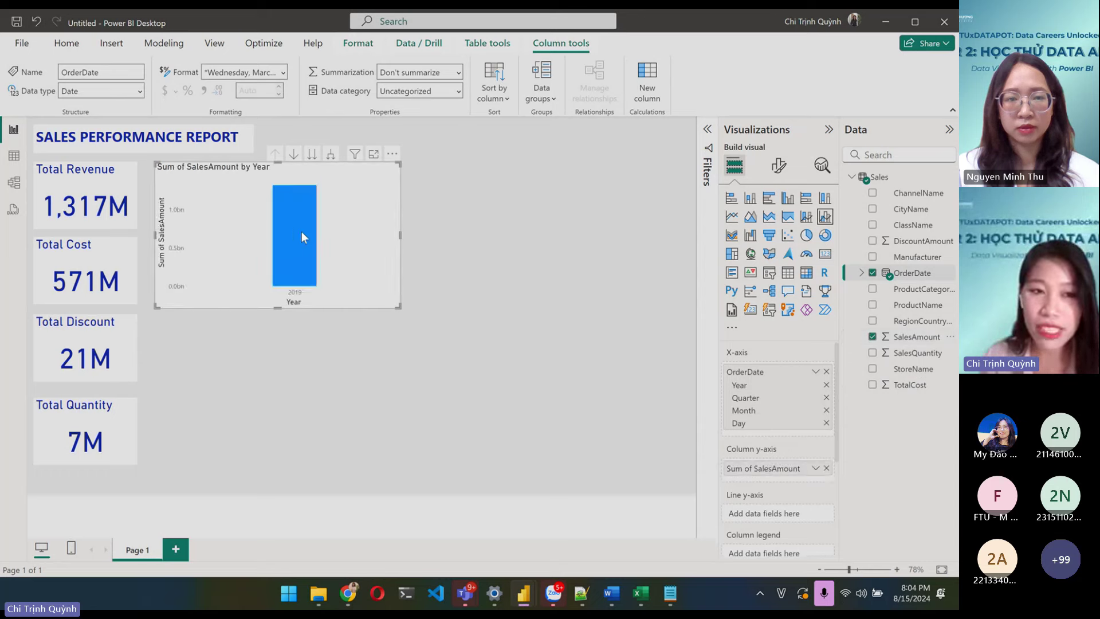
pyautogui.moveTo(302, 233)
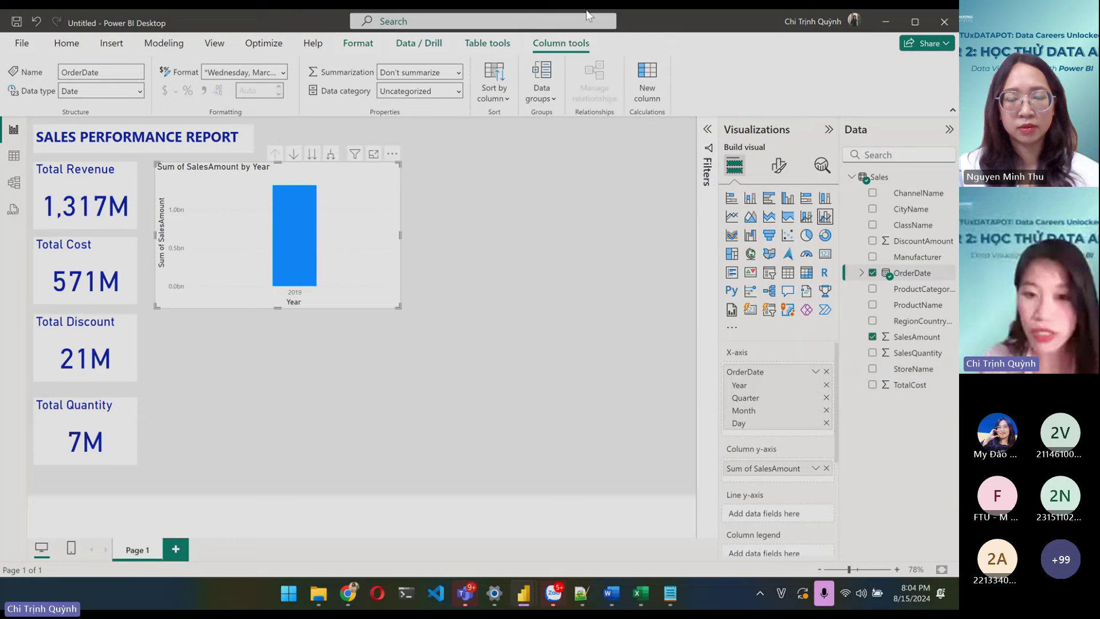
pyautogui.moveTo(911, 386); pyautogui.dragTo(778, 476)
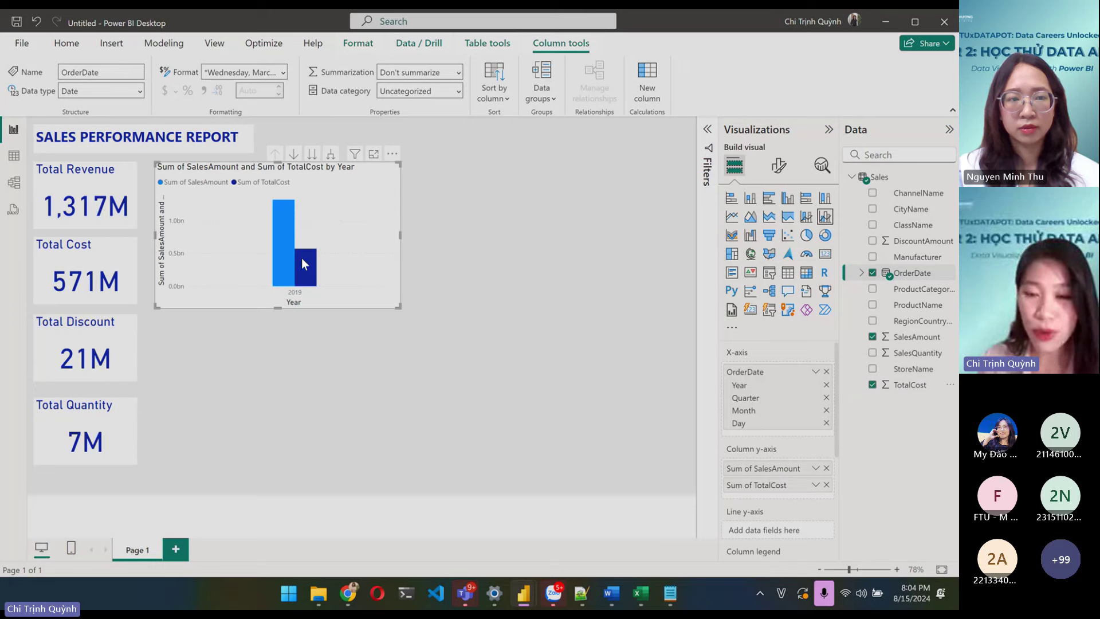
pyautogui.moveTo(302, 258)
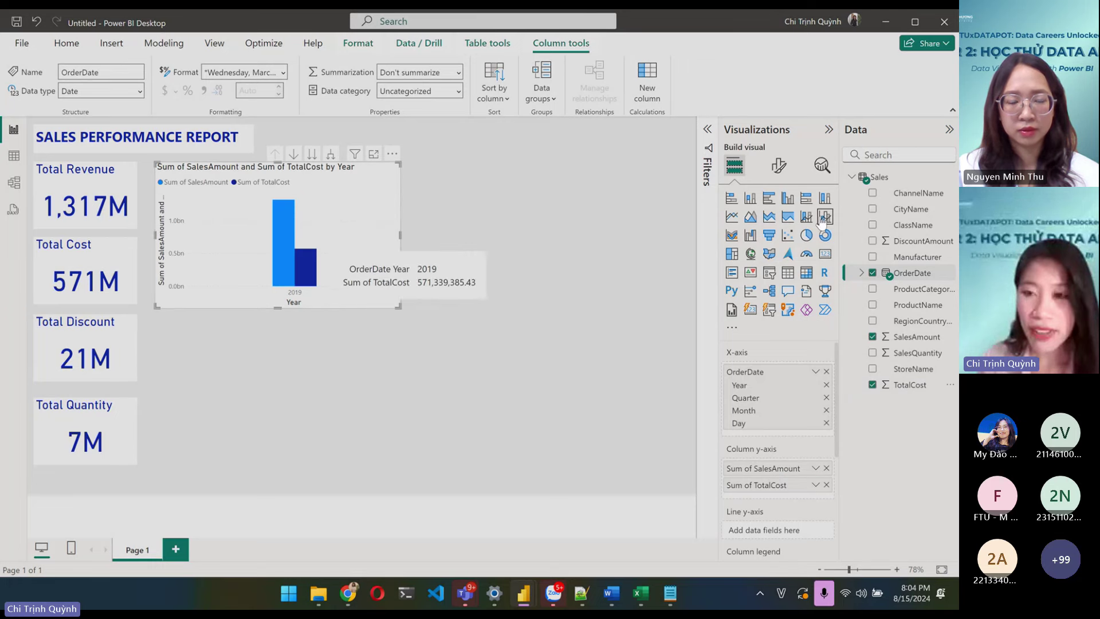
# - Put the DiscountAmount field on the combo chart's line y-axis
pyautogui.scroll(-3, 813, 439)
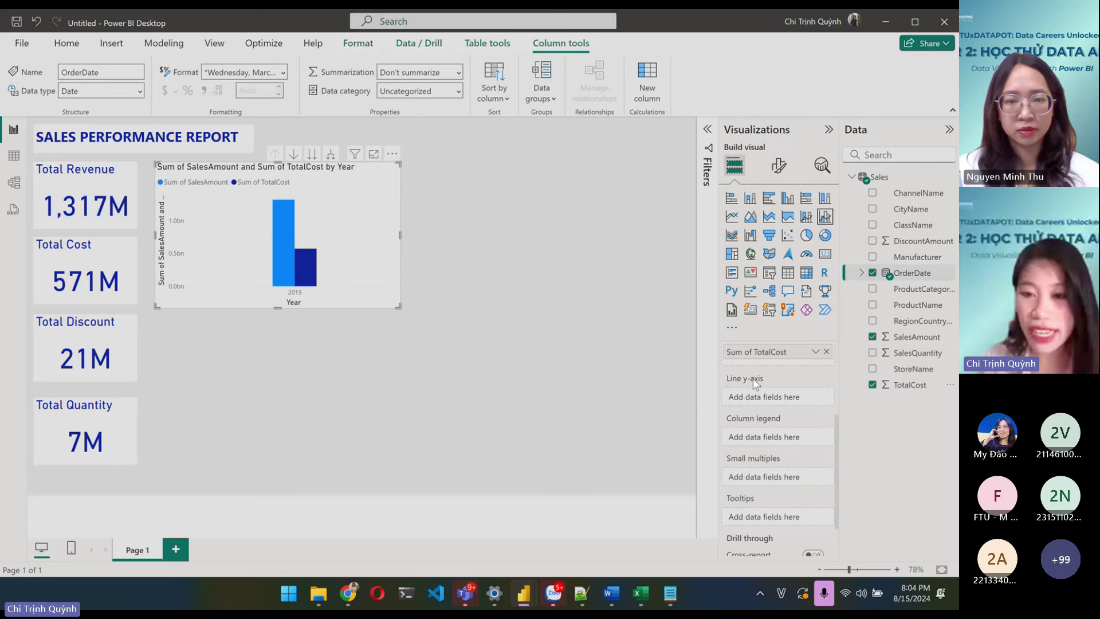
pyautogui.moveTo(748, 380)
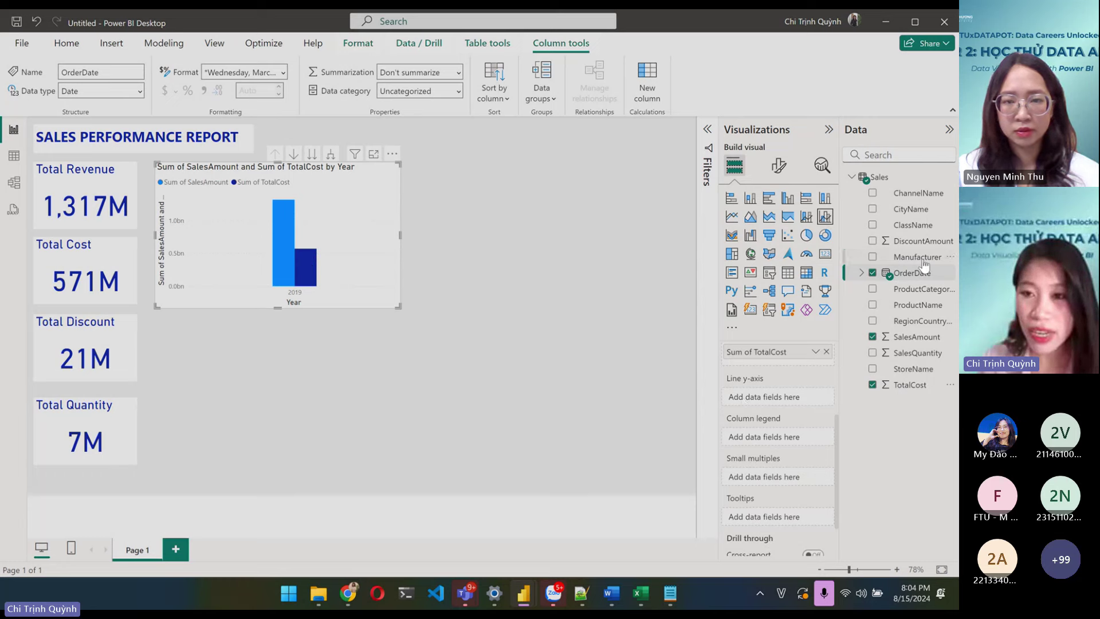
pyautogui.moveTo(914, 240); pyautogui.dragTo(767, 400)
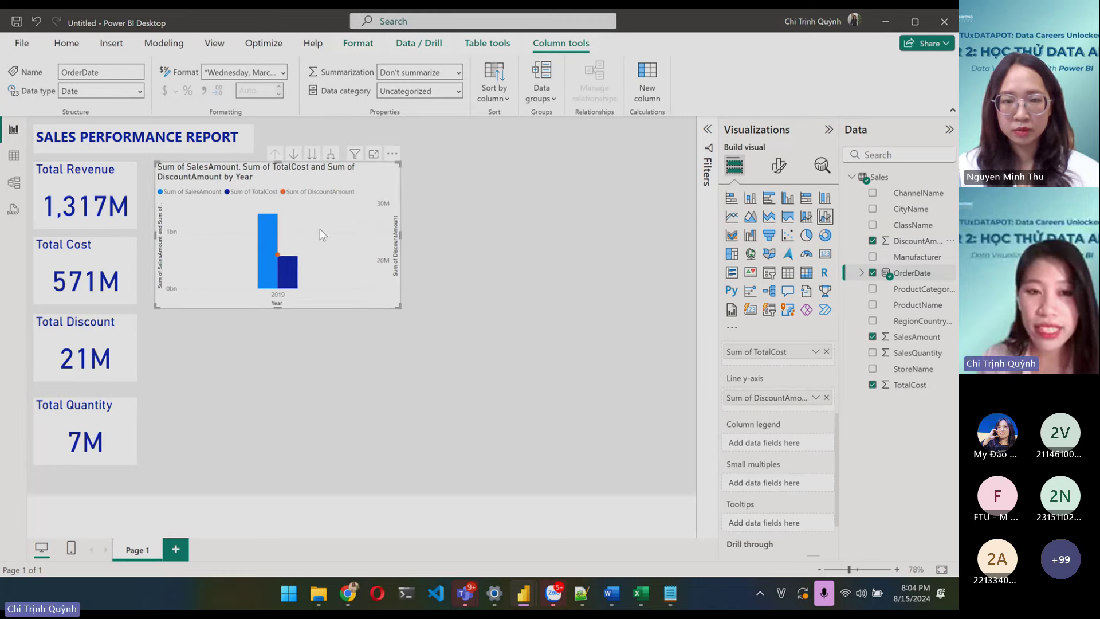
# - Expand the combo chart's OrderDate hierarchy one level down so the axis shows quarters, and deselect the chart
pyautogui.scroll(3, 801, 406)
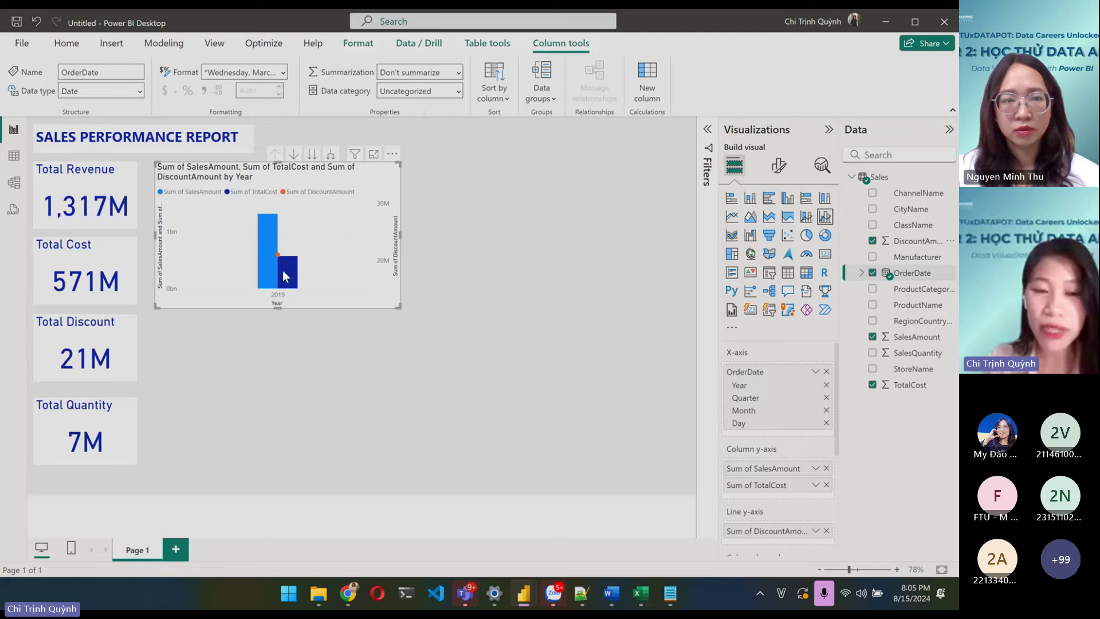
pyautogui.click(330, 155)
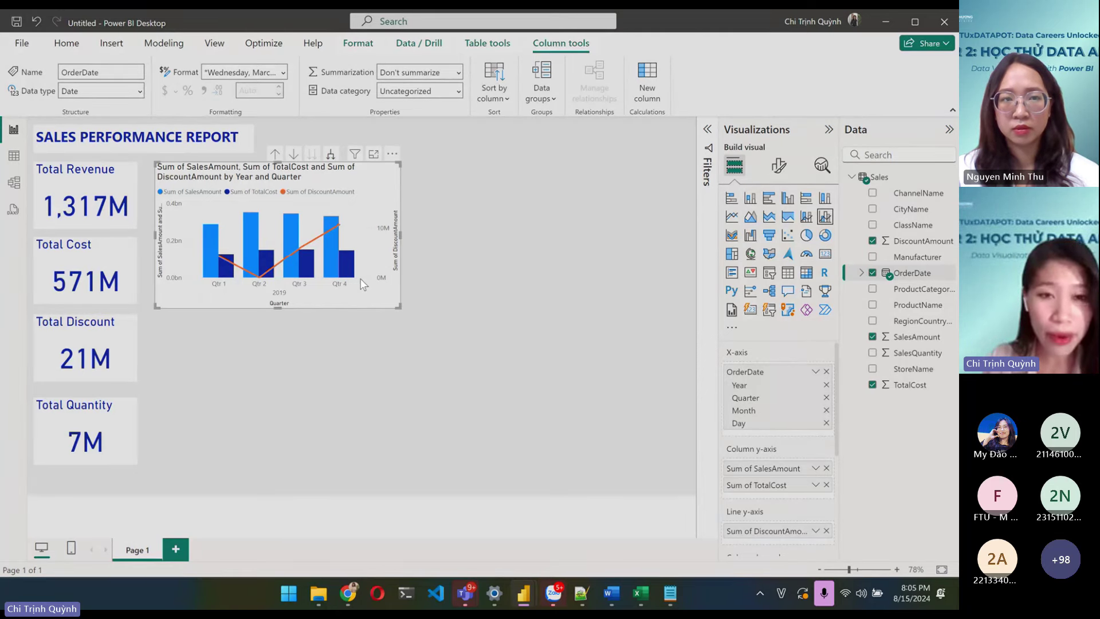
pyautogui.click(508, 246)
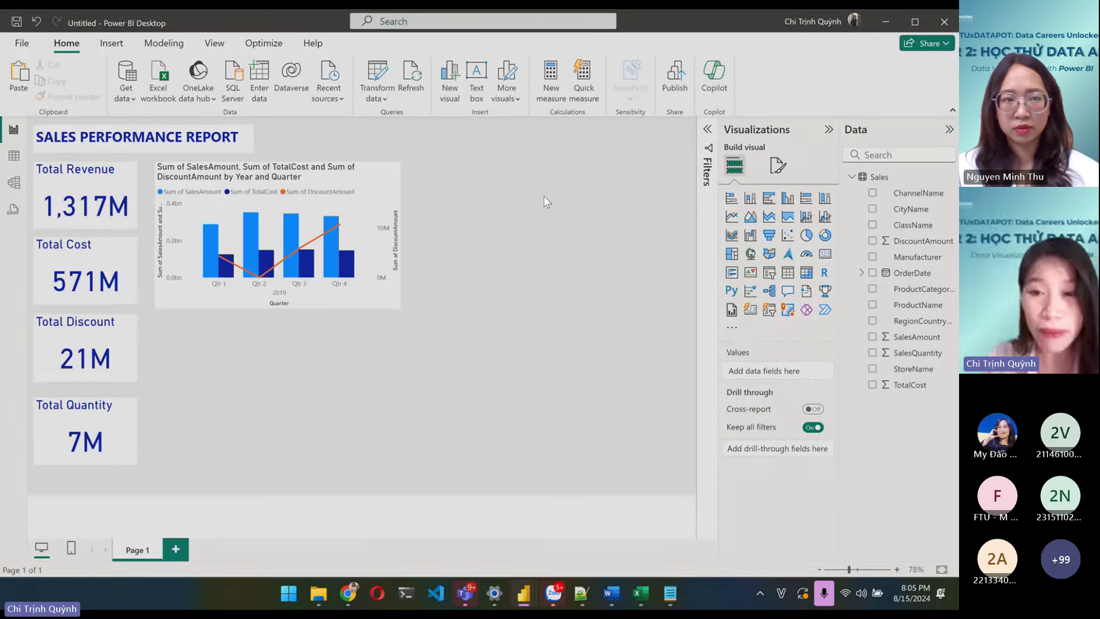
# - Insert a scatter chart beside the combo chart and enlarge it to match the combo chart's height
pyautogui.click(791, 238)
pyautogui.moveTo(606, 200); pyautogui.dragTo(617, 202)
pyautogui.moveTo(665, 288); pyautogui.dragTo(674, 303)
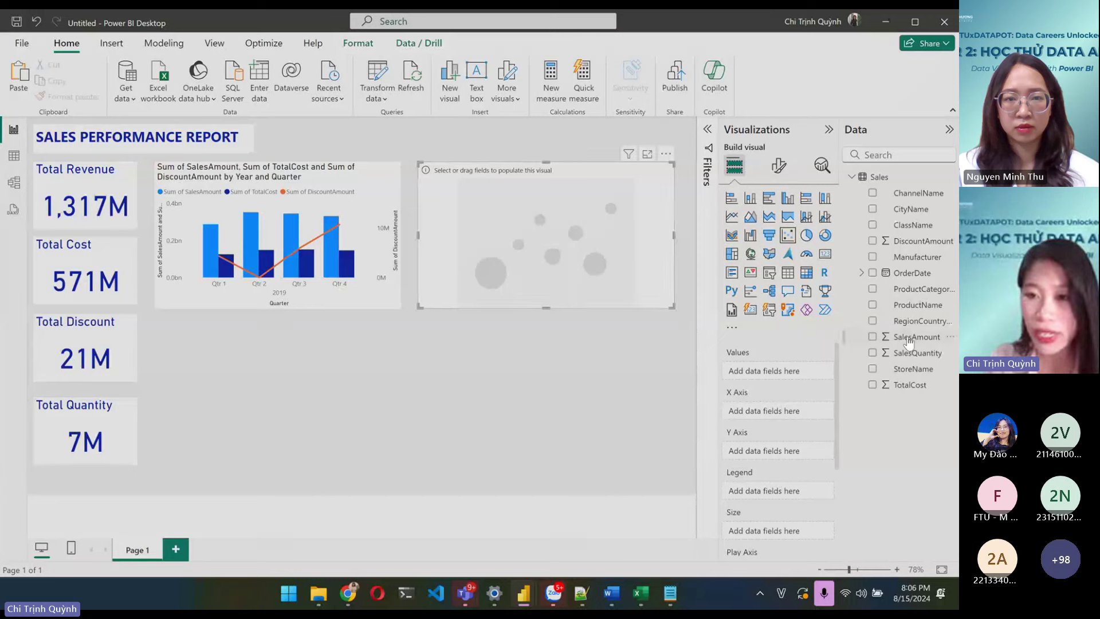
# - Assign SalesAmount to the scatter chart's X axis, SalesQuantity to its Y axis and ProductCategoryName to its legend
pyautogui.moveTo(910, 341); pyautogui.dragTo(769, 409)
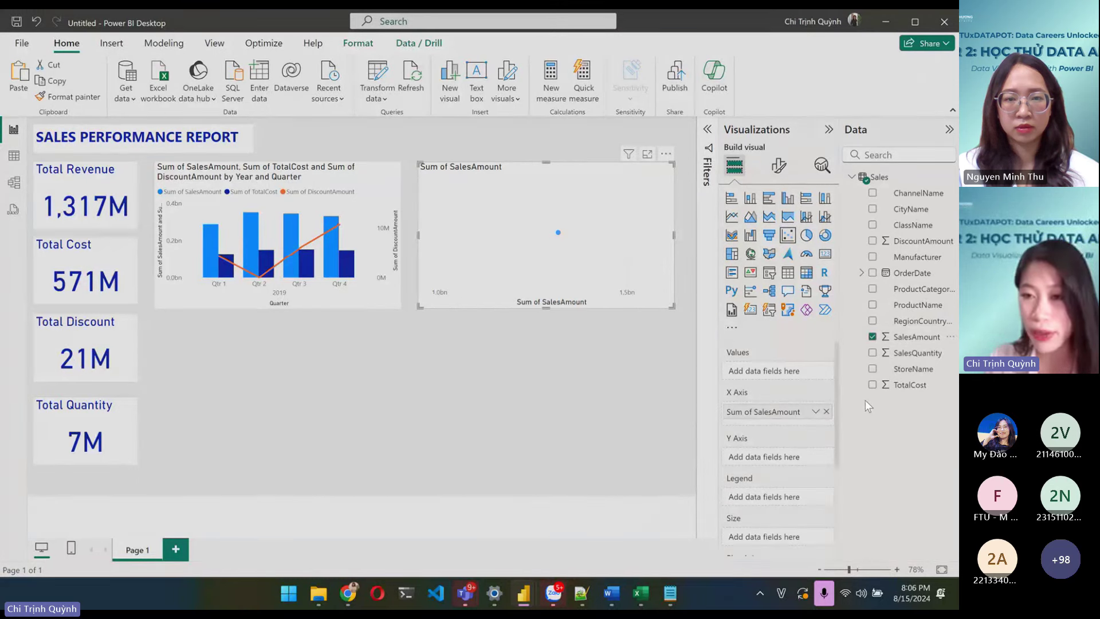
pyautogui.moveTo(914, 353); pyautogui.dragTo(775, 457)
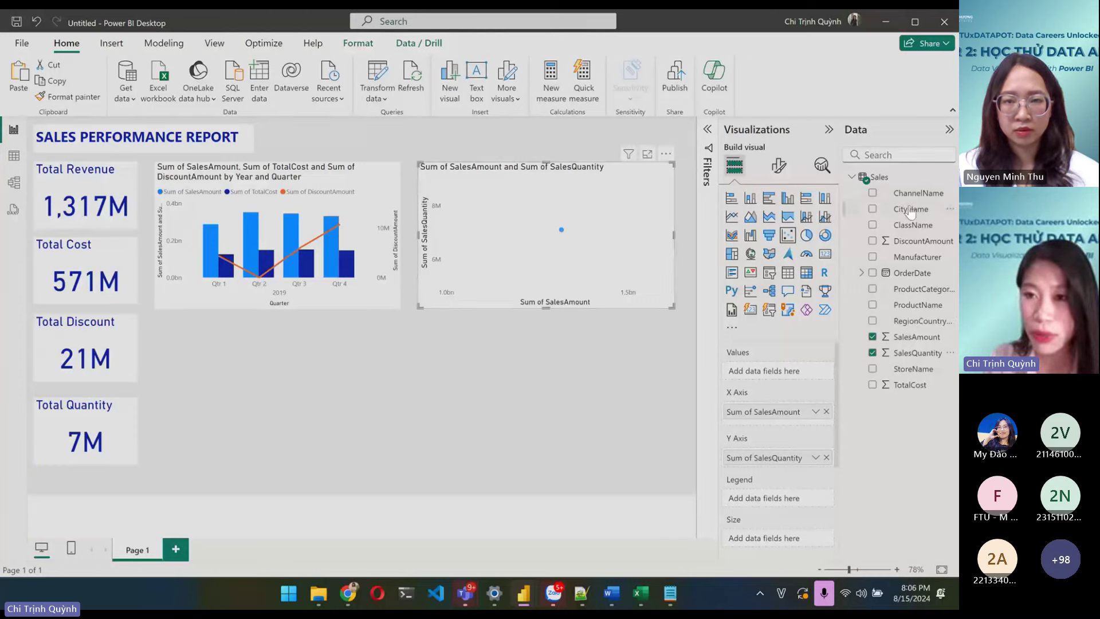
pyautogui.moveTo(911, 294); pyautogui.dragTo(766, 499)
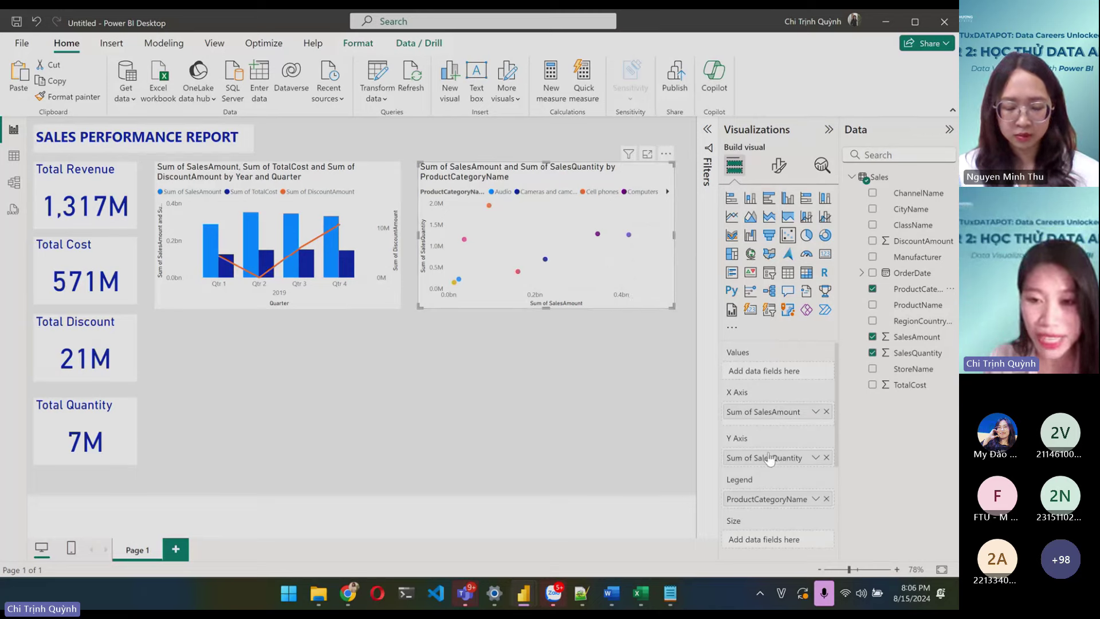
# - Swap the scatter chart's axes to SalesQuantity on X and SalesAmount on Y, and size the bubbles by DiscountAmount
pyautogui.moveTo(769, 459)
pyautogui.mouseDown()
pyautogui.moveTo(768, 427)
pyautogui.moveTo(778, 474)
pyautogui.mouseUp()
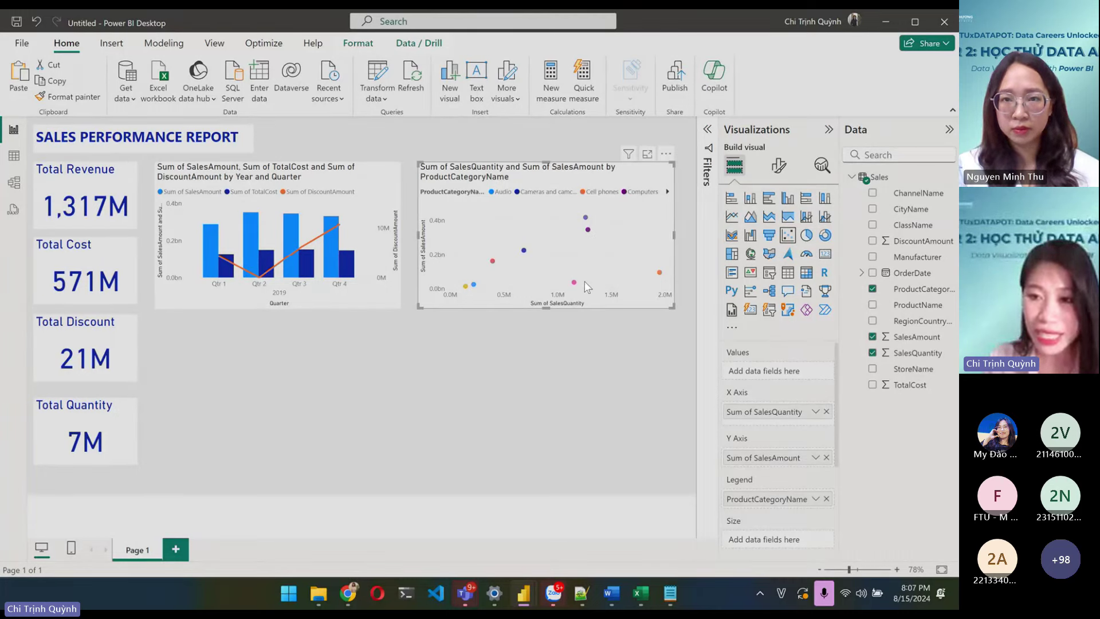
pyautogui.scroll(-3, 786, 373)
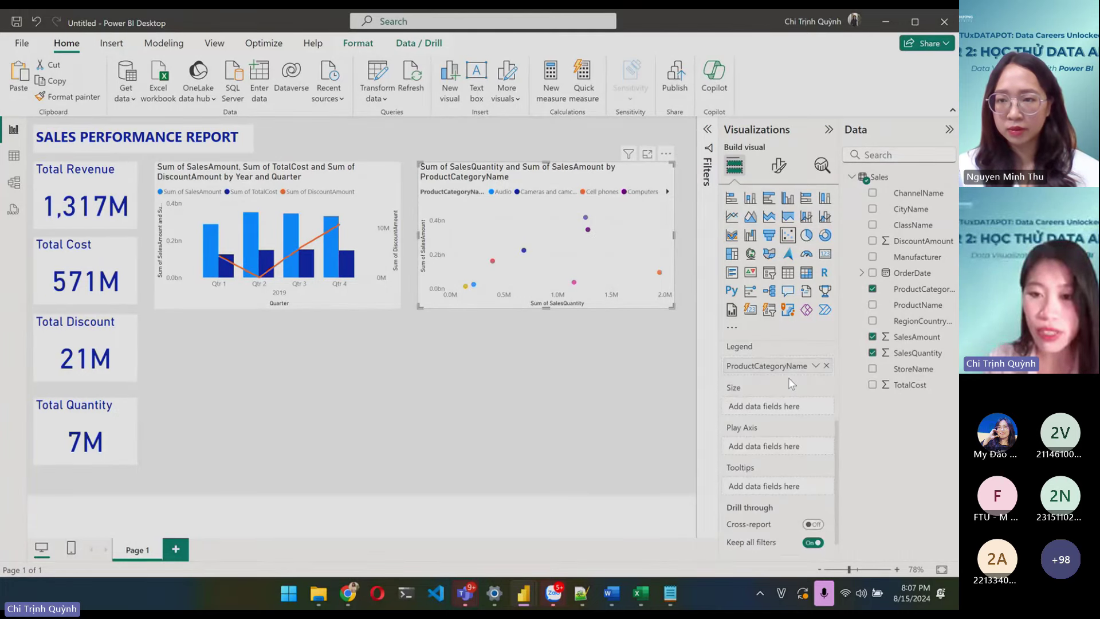
pyautogui.moveTo(908, 241); pyautogui.dragTo(766, 476)
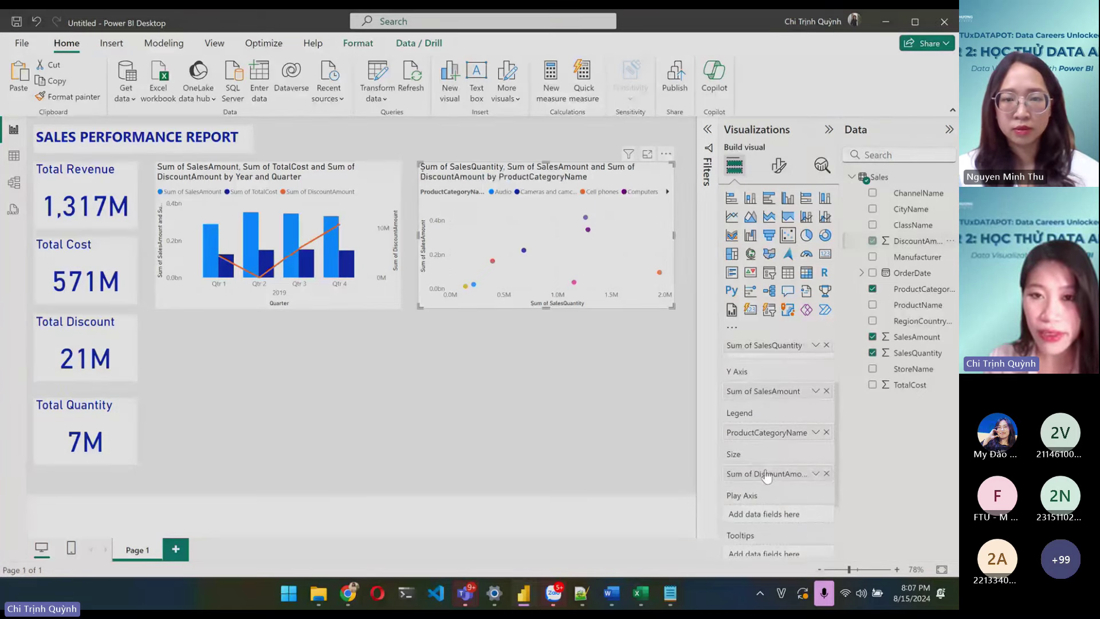
pyautogui.moveTo(577, 227)
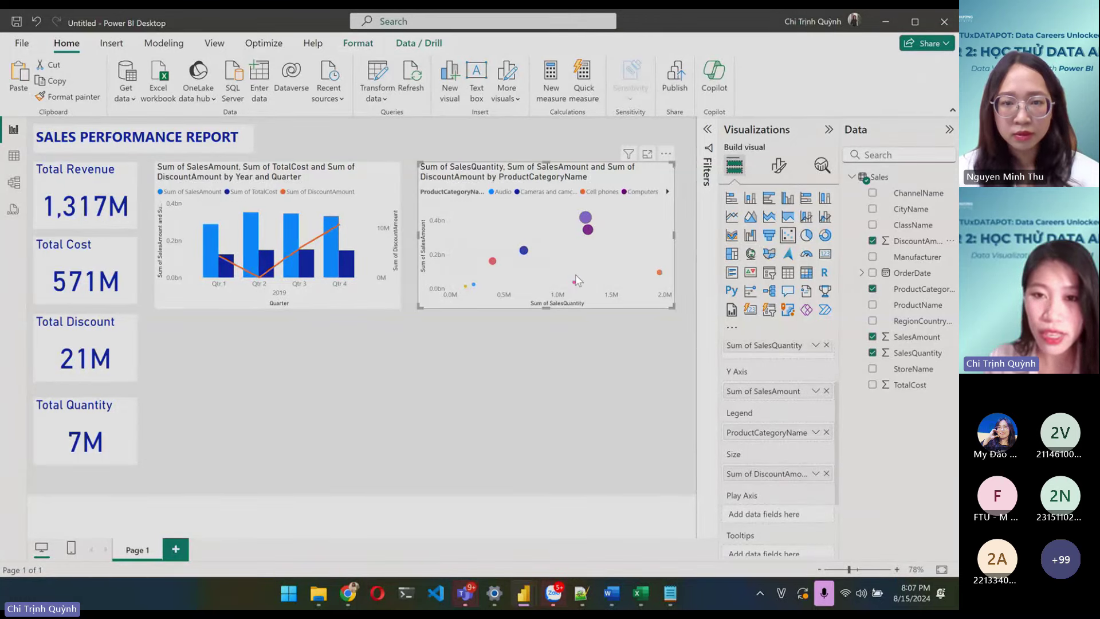
# - Shift the combo chart slightly closer to the scatter chart, keeping both aligned, and deselect it
pyautogui.moveTo(375, 214); pyautogui.dragTo(382, 215)
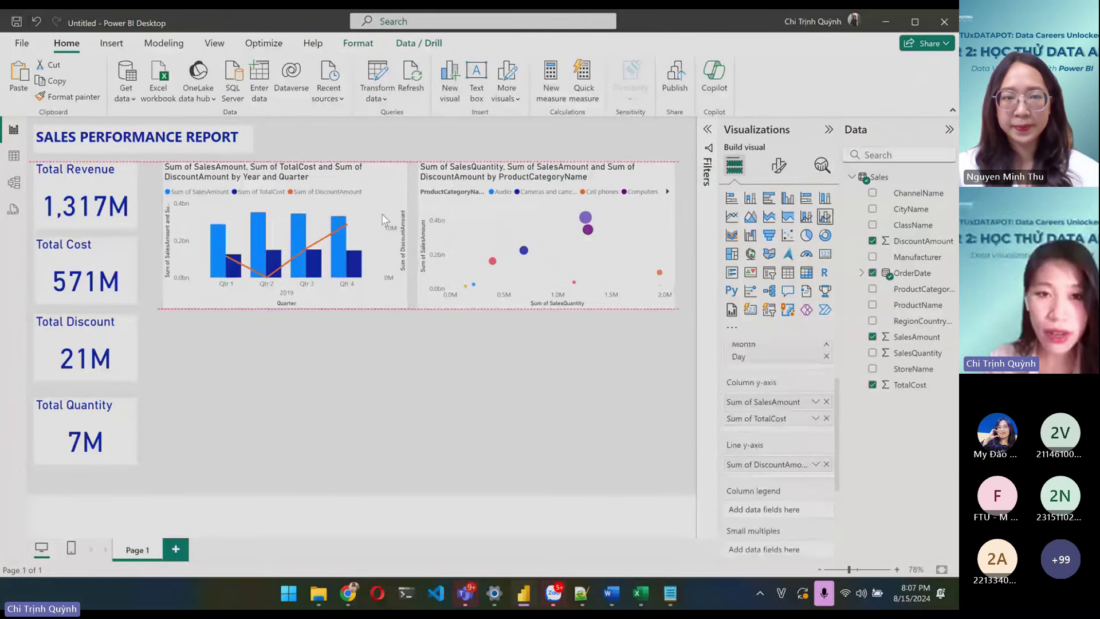
pyautogui.click(573, 372)
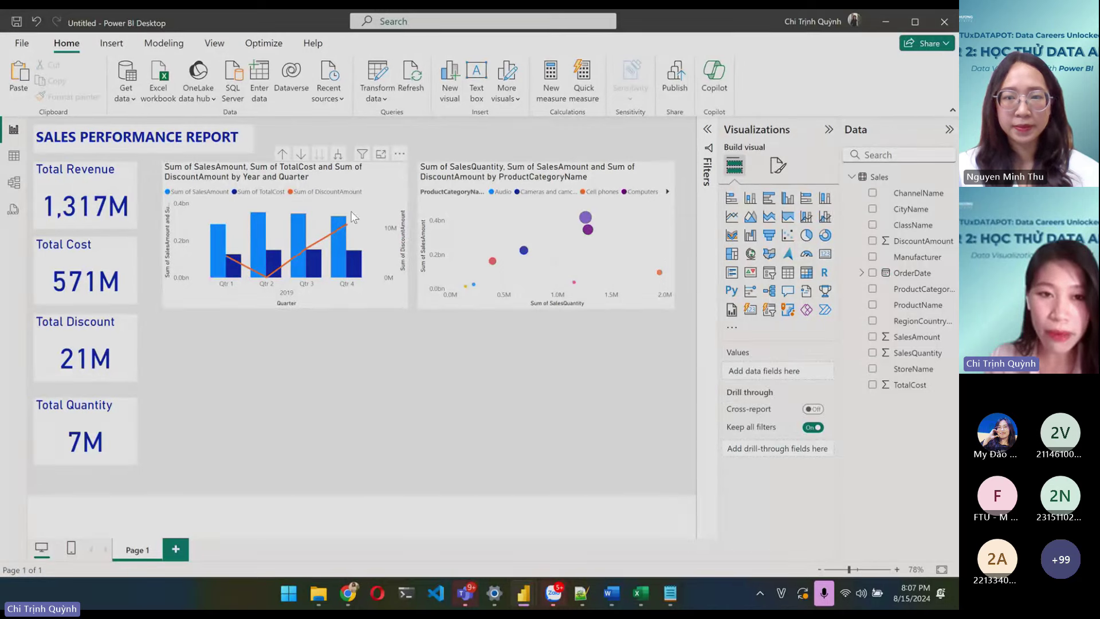
# - Examine the combo chart's formatting options for the X-axis, Y-axis, columns and lines
pyautogui.click(333, 195)
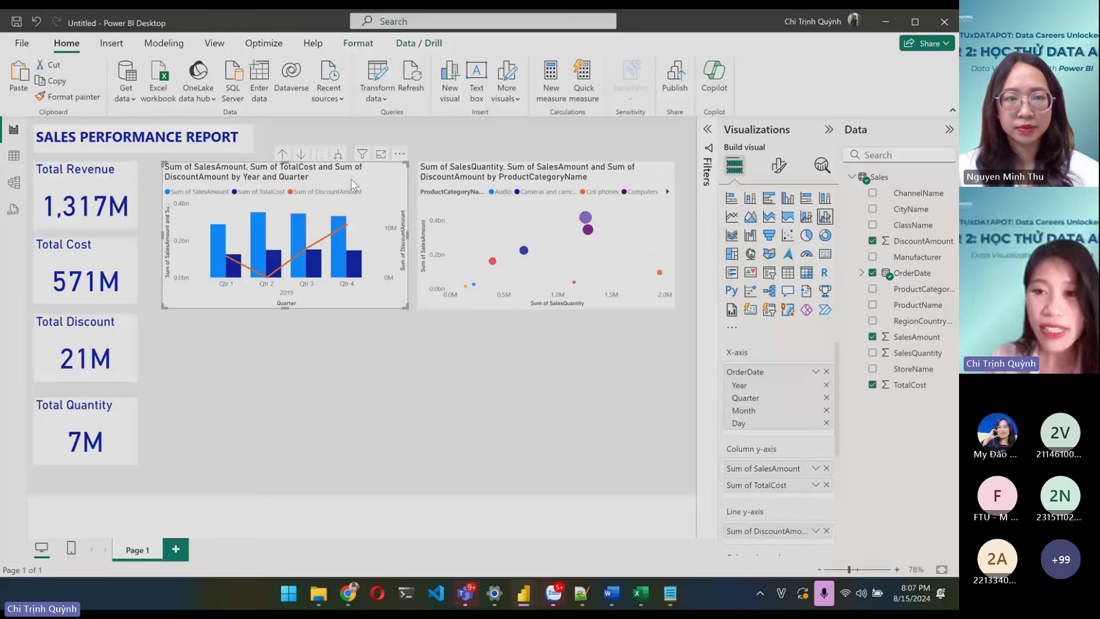
pyautogui.click(779, 172)
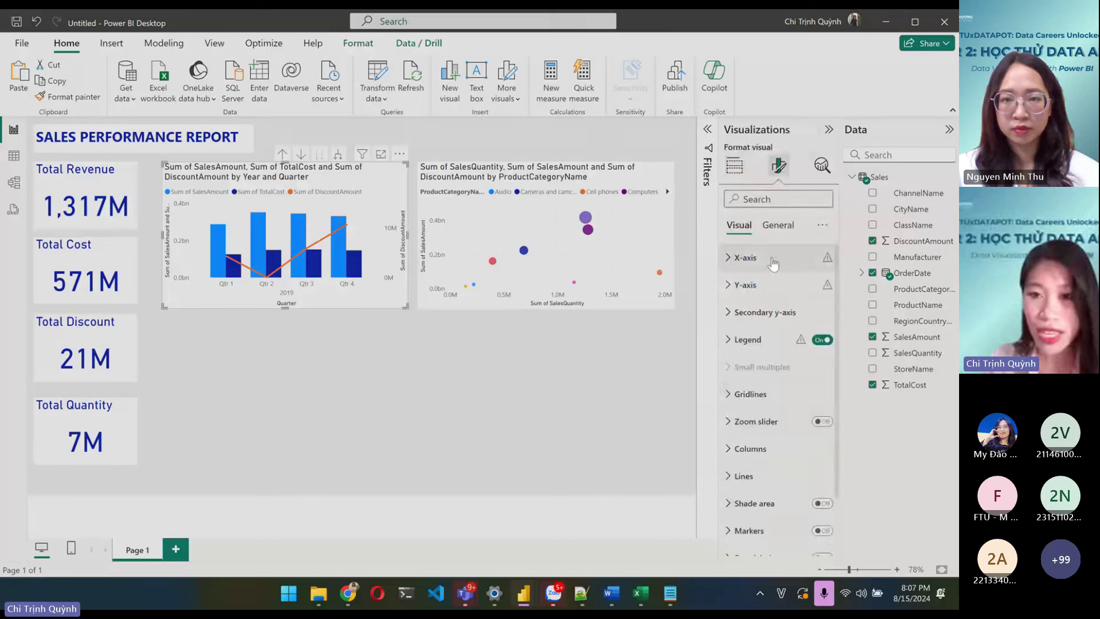
pyautogui.click(729, 258)
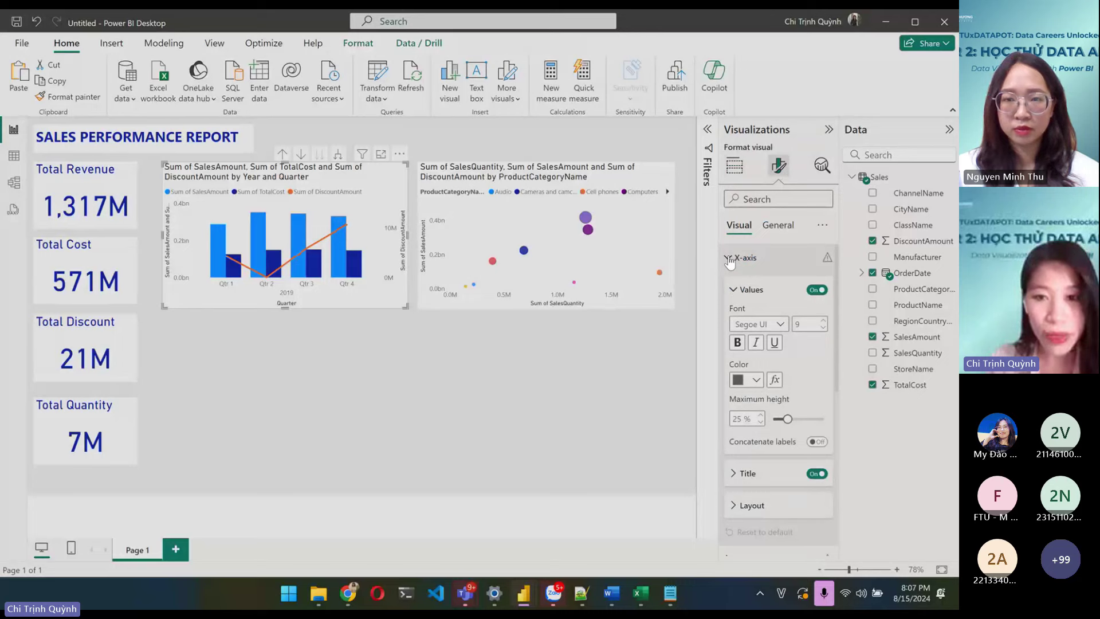
pyautogui.click(730, 259)
pyautogui.click(730, 286)
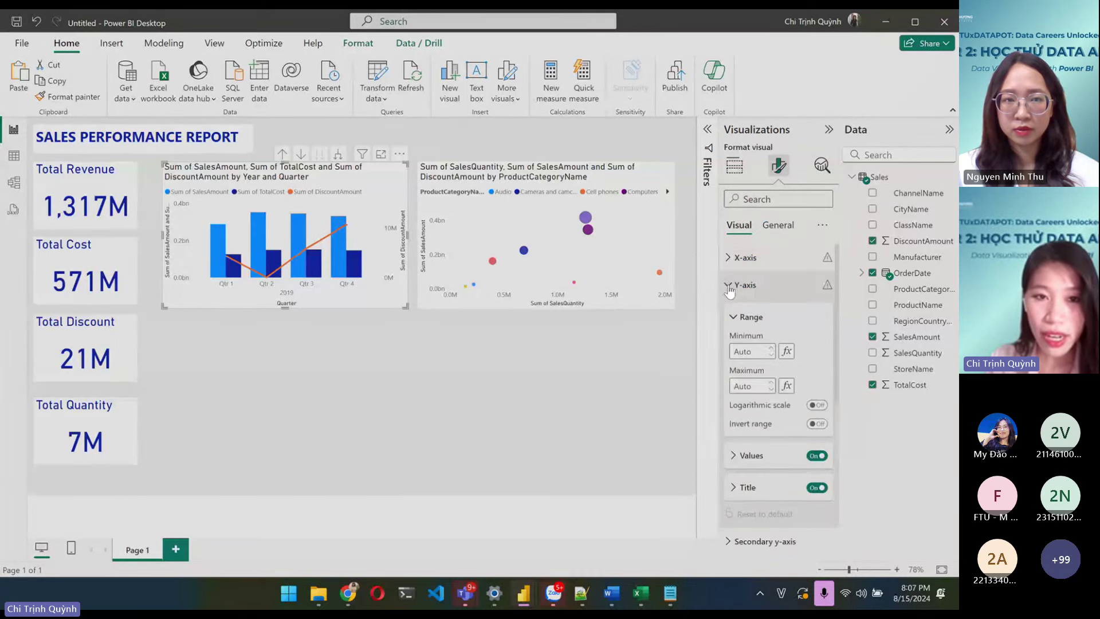
pyautogui.click(730, 289)
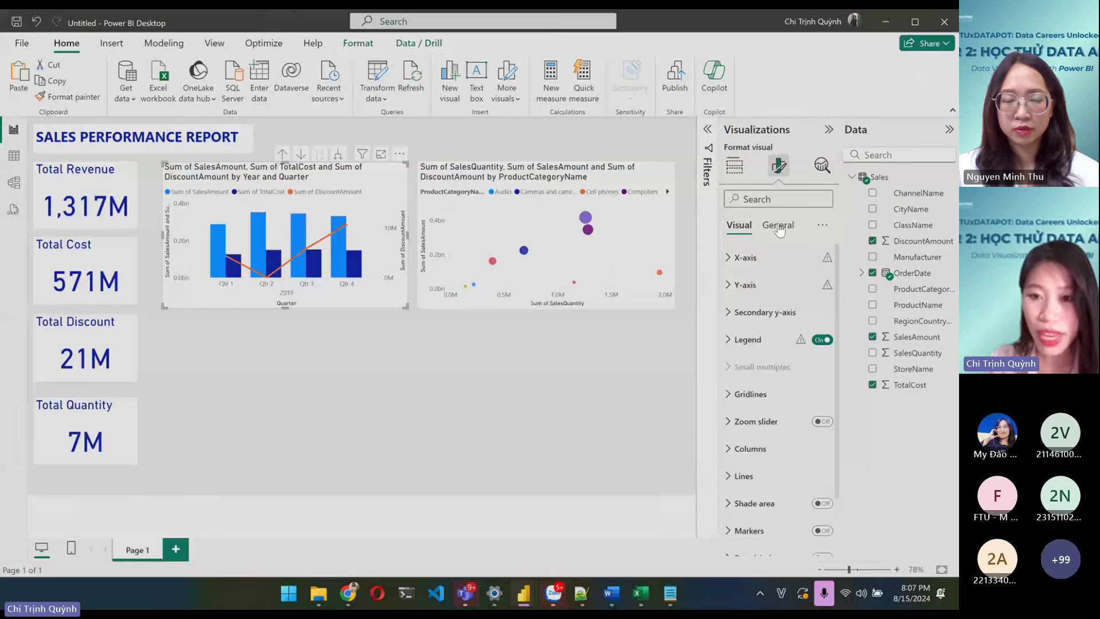
pyautogui.scroll(-1, 763, 450)
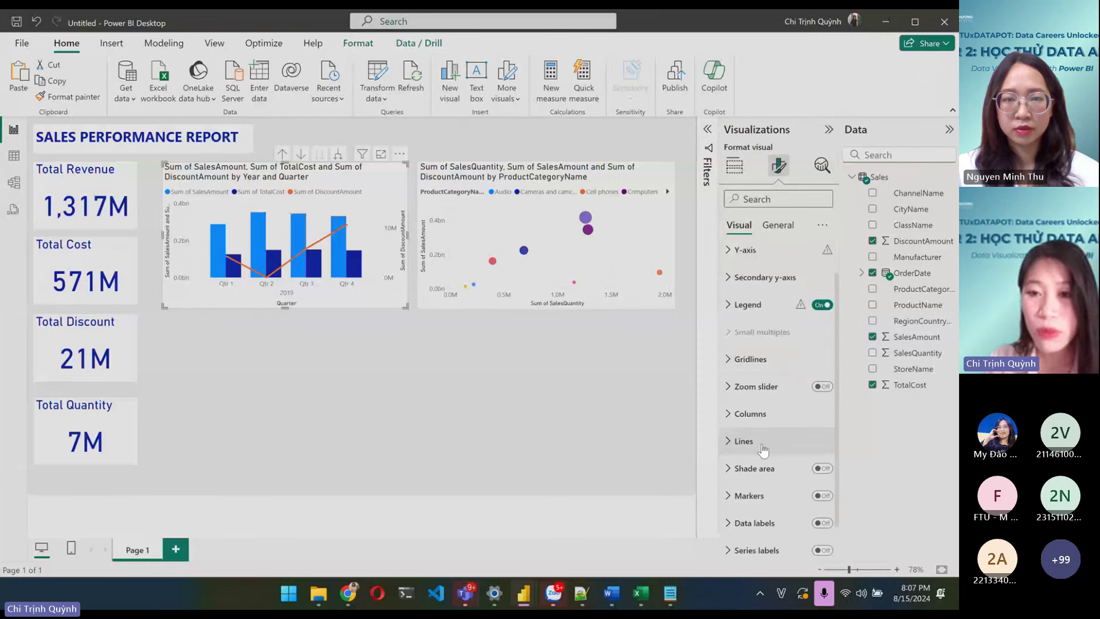
pyautogui.scroll(-1, 763, 450)
pyautogui.click(736, 385)
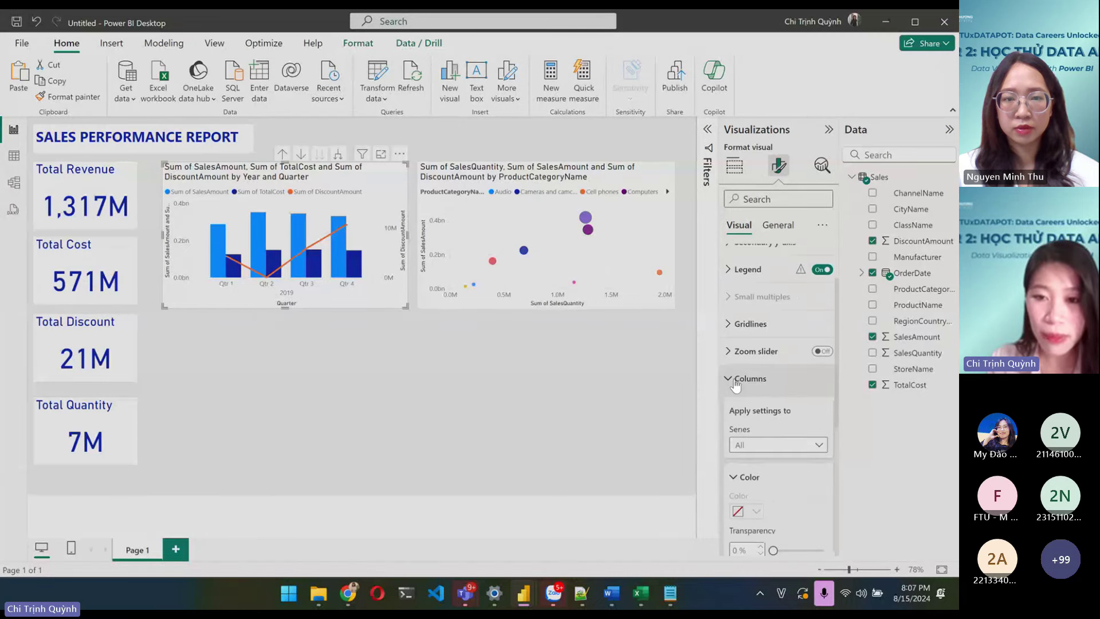
pyautogui.click(735, 383)
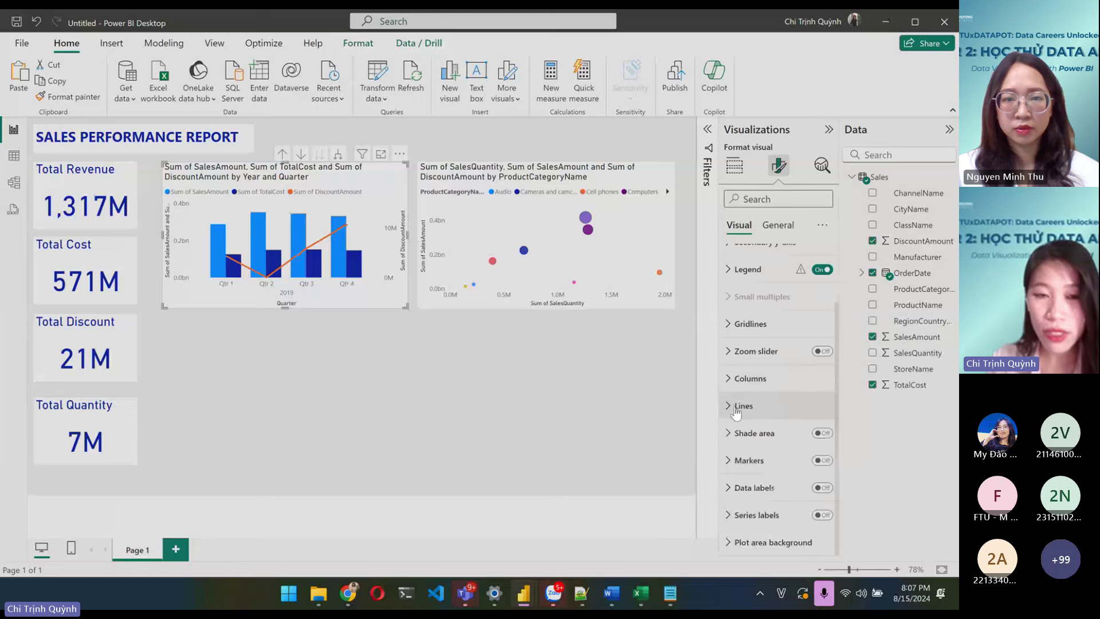
pyautogui.click(730, 409)
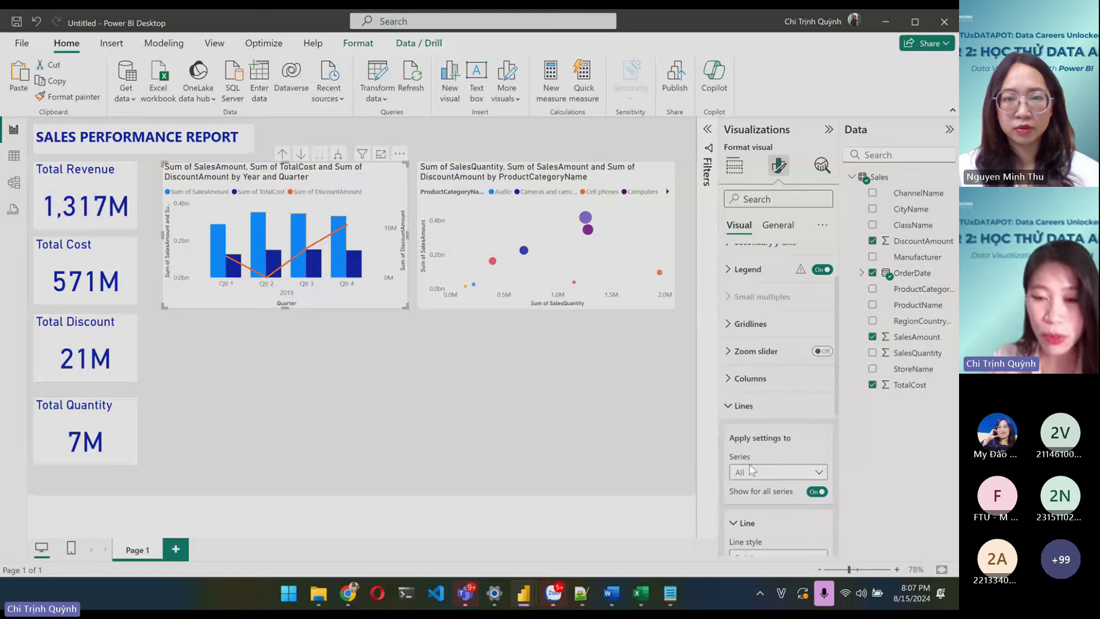
# - Replace the combo chart's automatic title with "Trending Revenue, Profit by OrderDate"
pyautogui.click(778, 224)
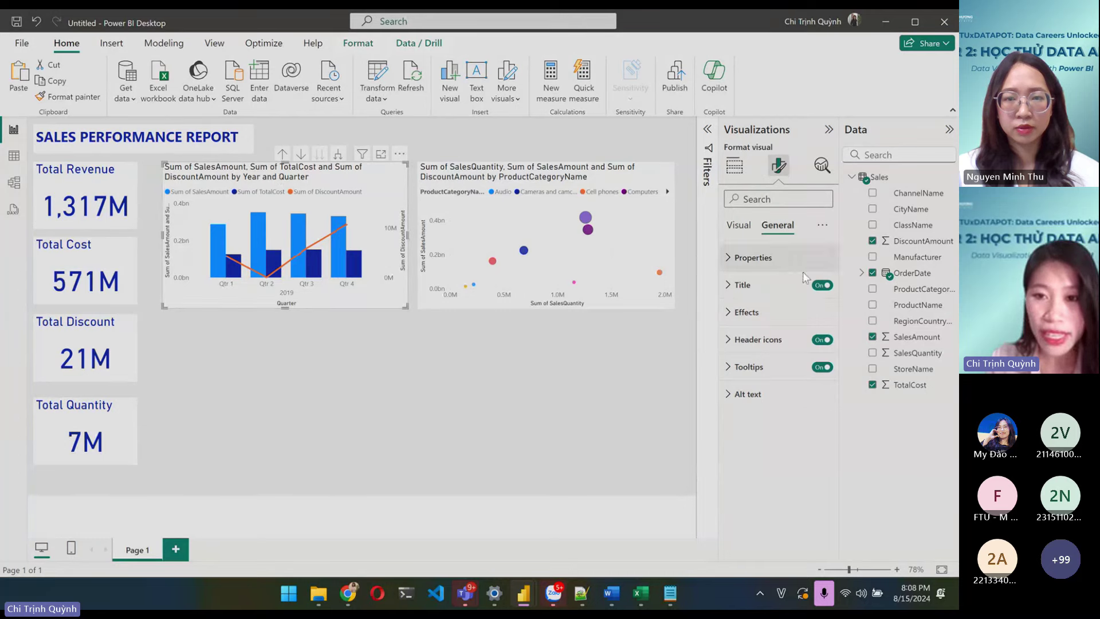
pyautogui.click(767, 292)
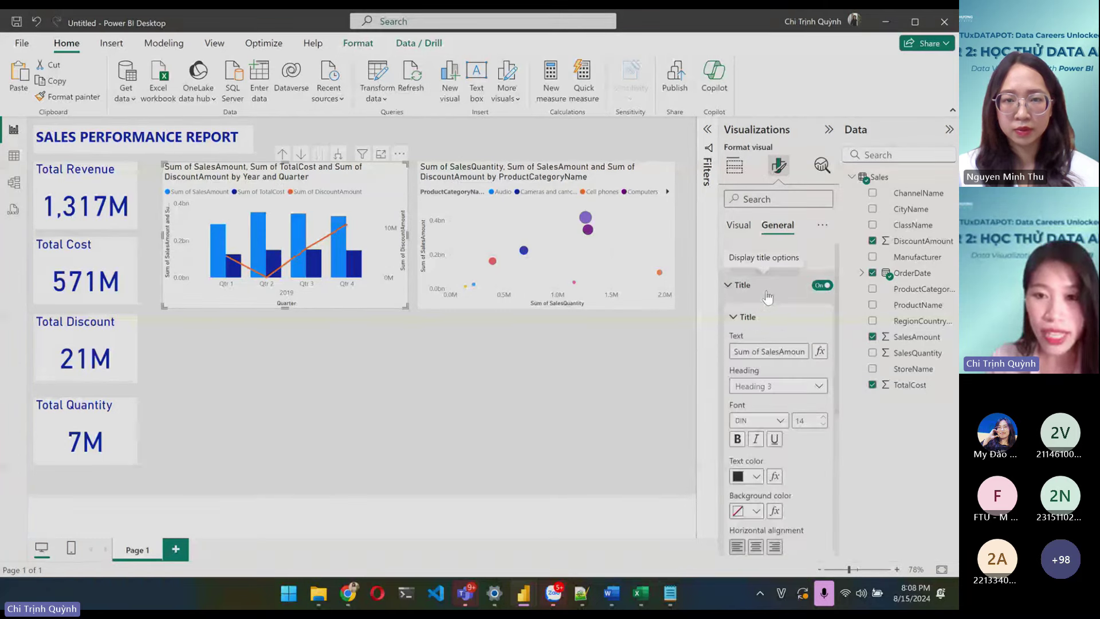
pyautogui.tripleClick(768, 350)
pyautogui.write('Tr')
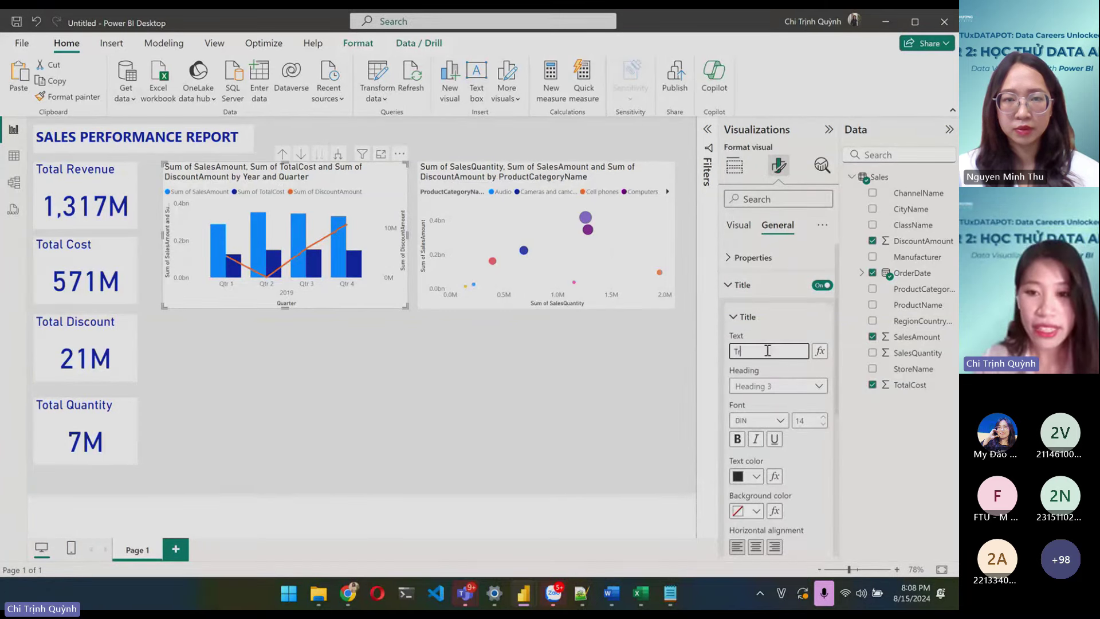
pyautogui.write('ending by')
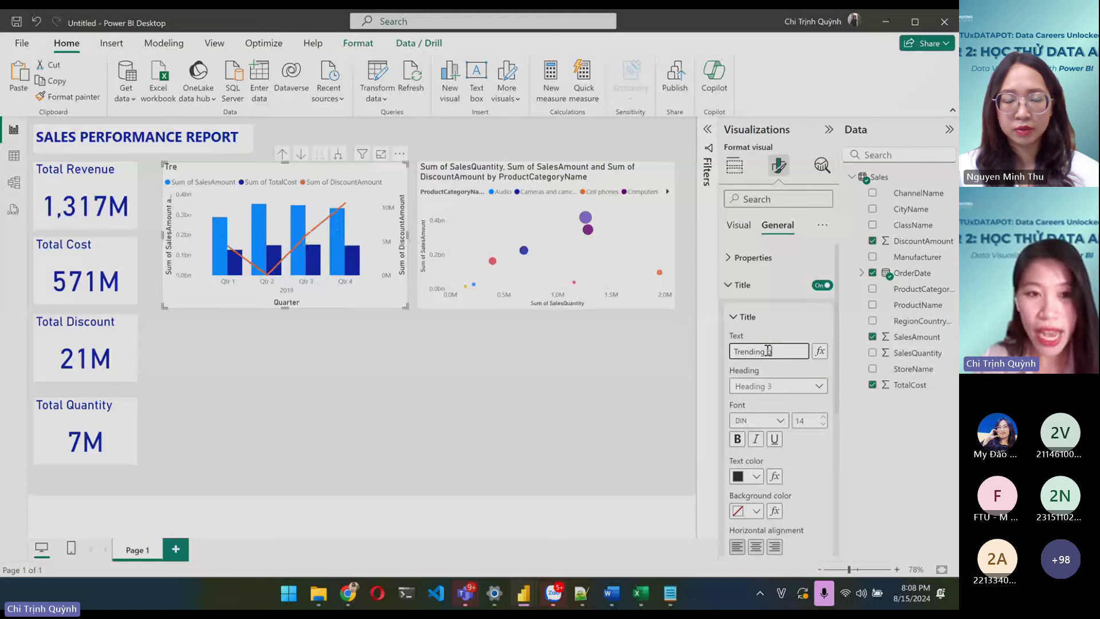
pyautogui.press('BackSpace')
pyautogui.press('BackSpace')
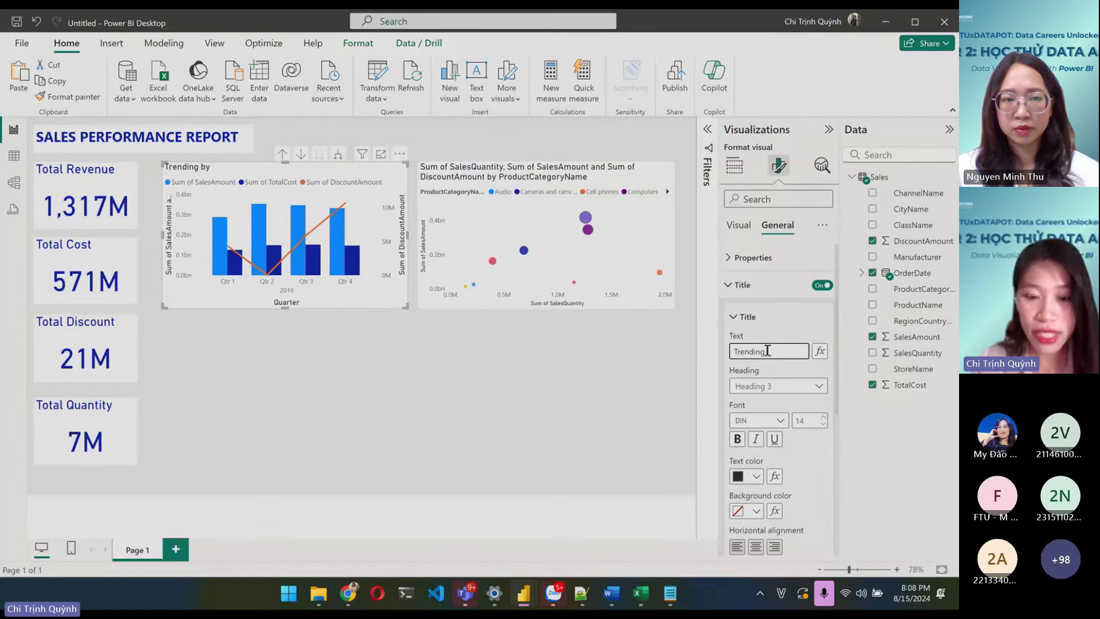
pyautogui.write('Revenu')
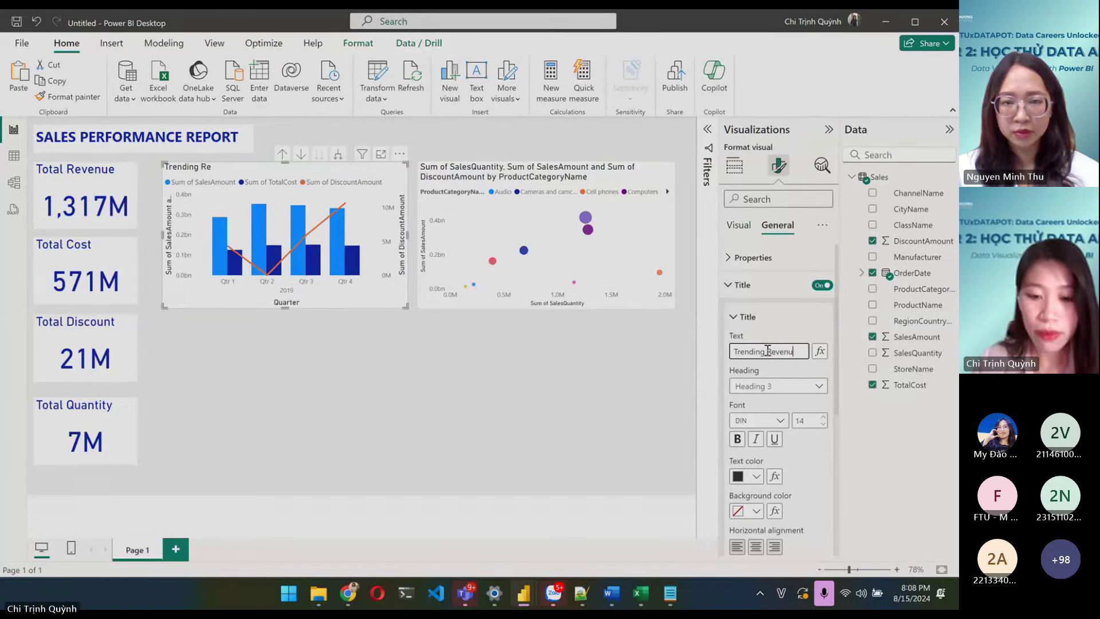
pyautogui.write('e, Profit by C')
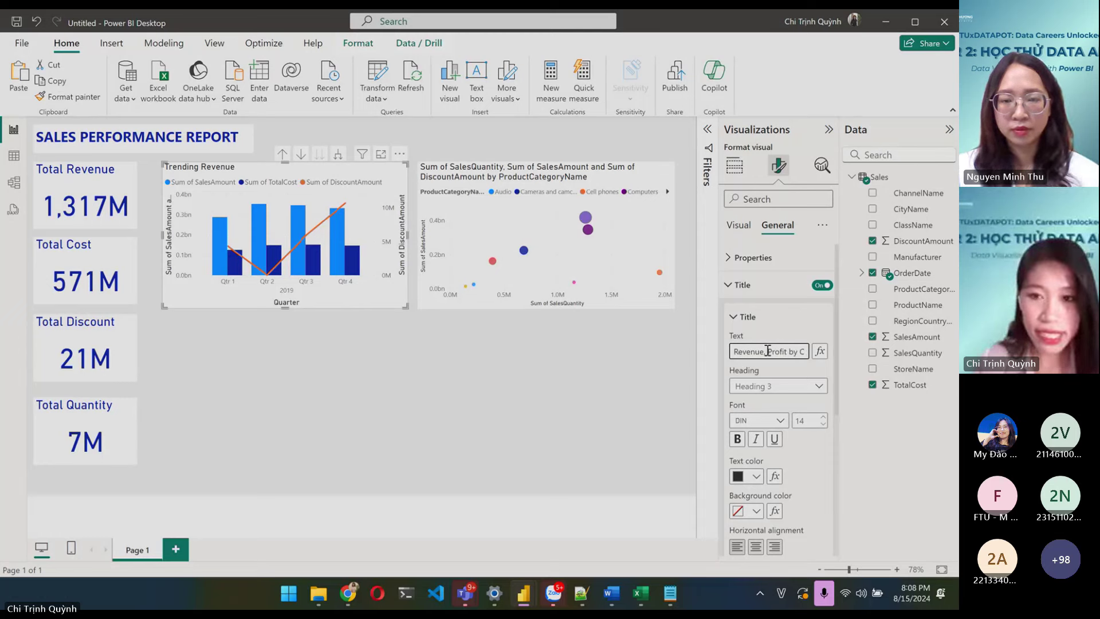
pyautogui.write('rderDate')
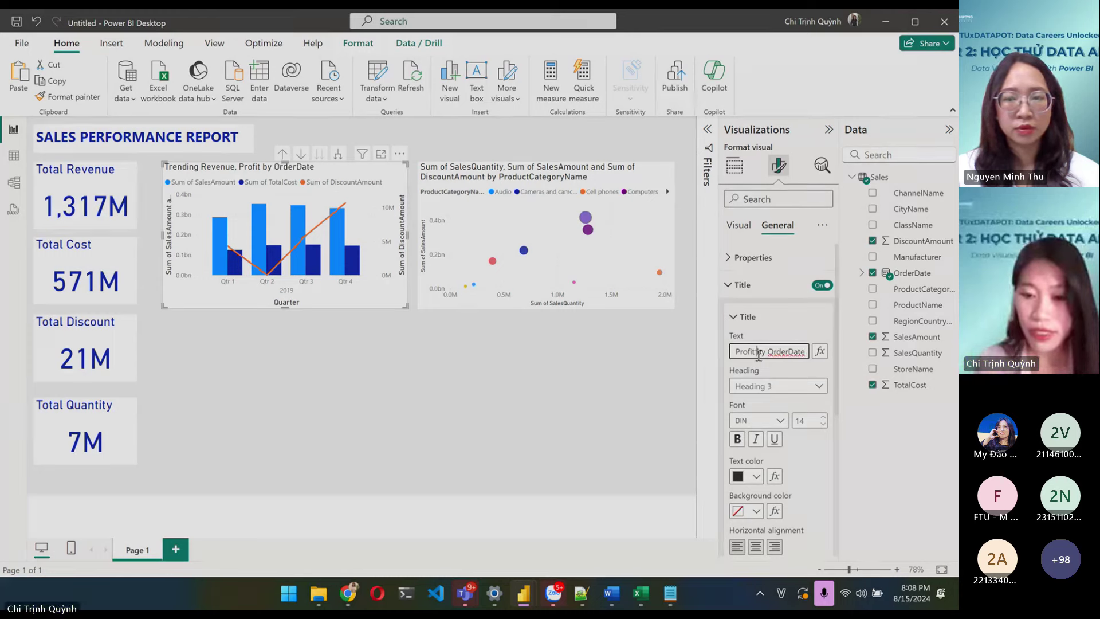
# - Add Discount to the combo chart's title so it reads "Trending Revenue, Profit, Discount by OrderDate", and deselect the chart
pyautogui.click(759, 354)
pyautogui.press('BackSpace')
pyautogui.write(', Disco')
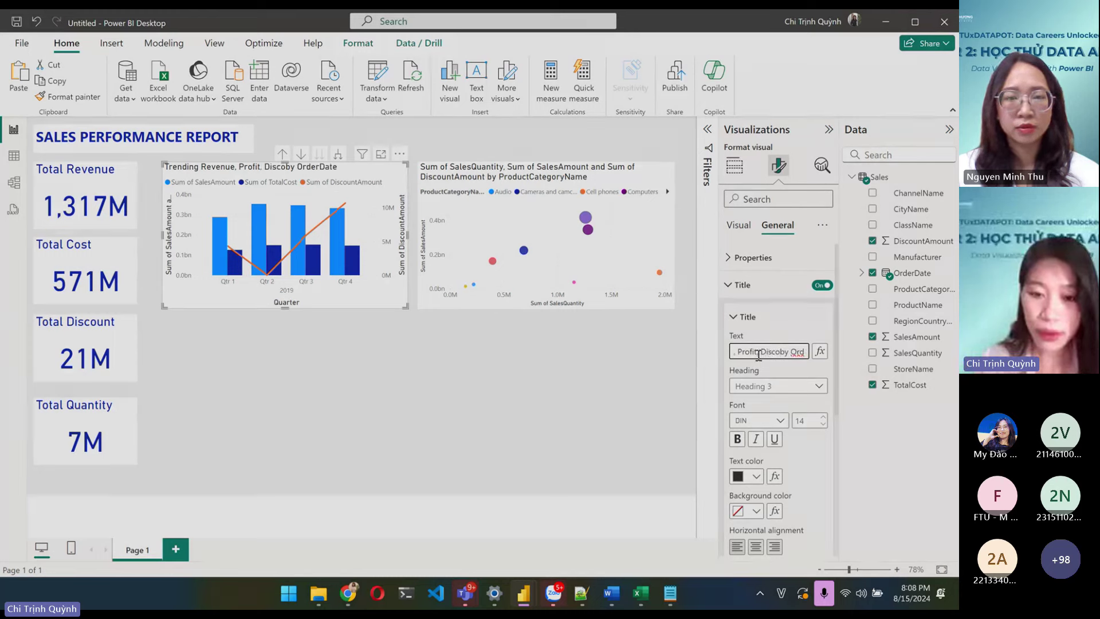
pyautogui.write('unt')
pyautogui.click(573, 377)
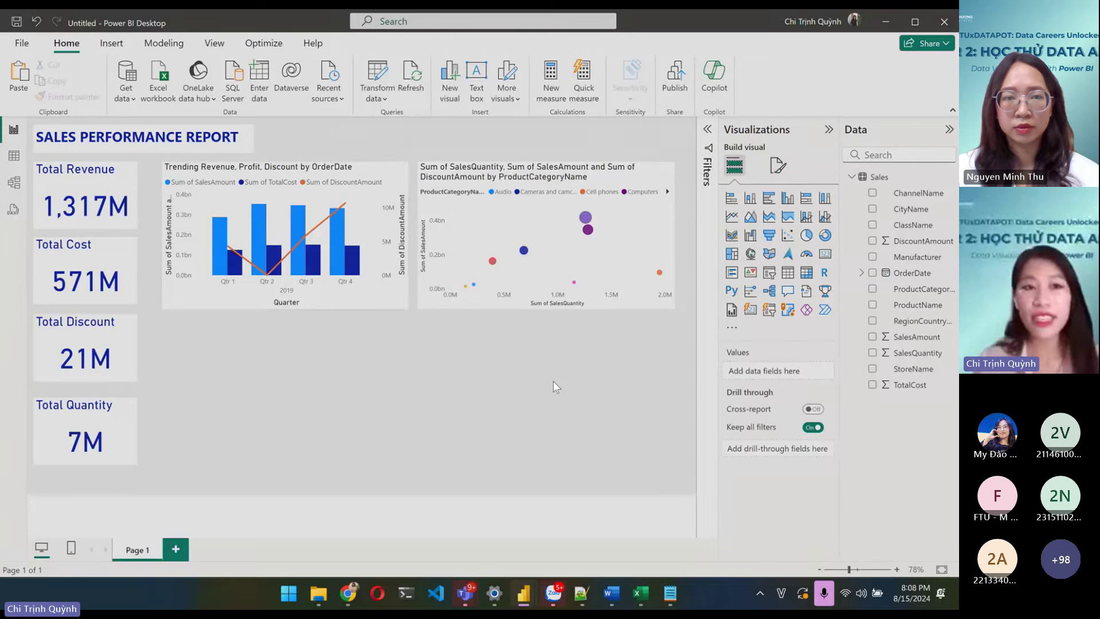
pyautogui.click(377, 194)
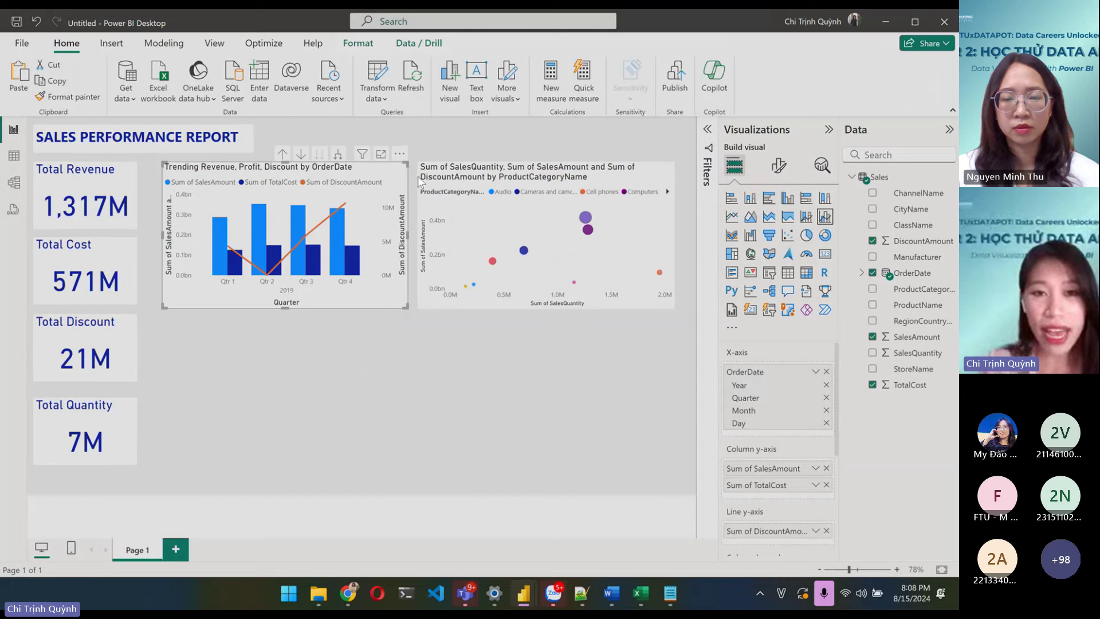
pyautogui.click(457, 179)
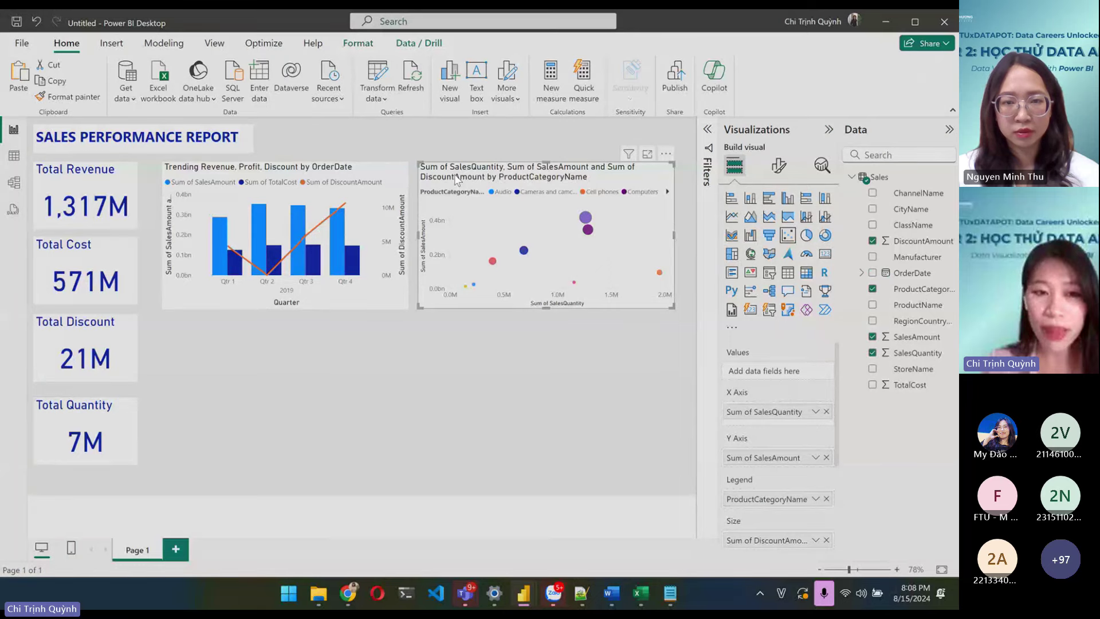
pyautogui.click(175, 339)
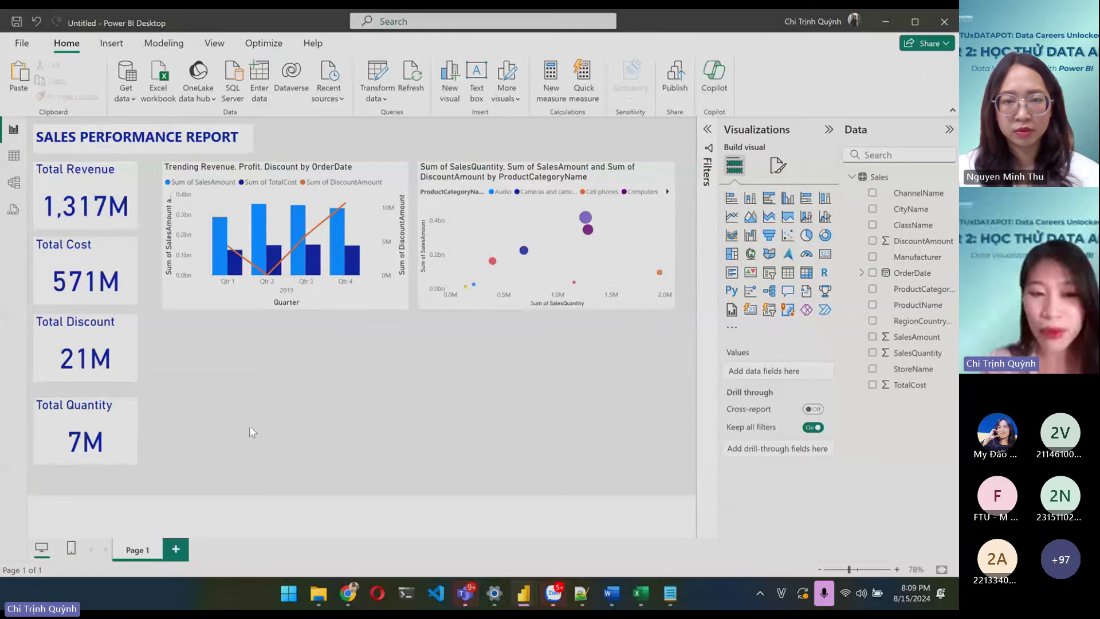
# - Examine the Revenue by Class donut chart in the finished reference report and return to the report being built
pyautogui.moveTo(524, 593)
pyautogui.click(593, 493)
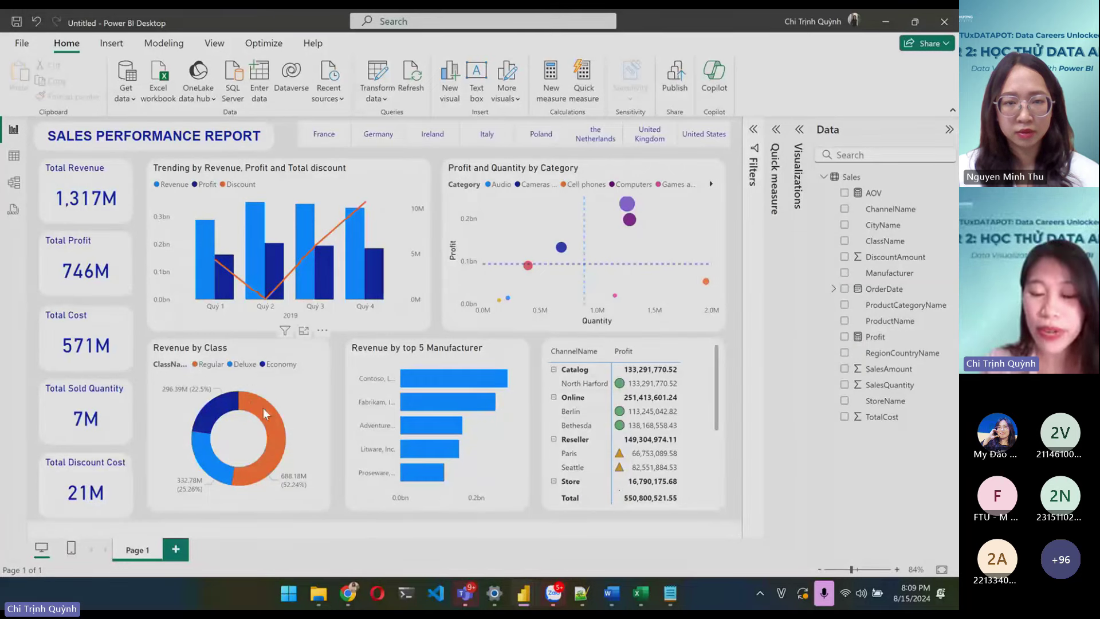
pyautogui.moveTo(264, 408)
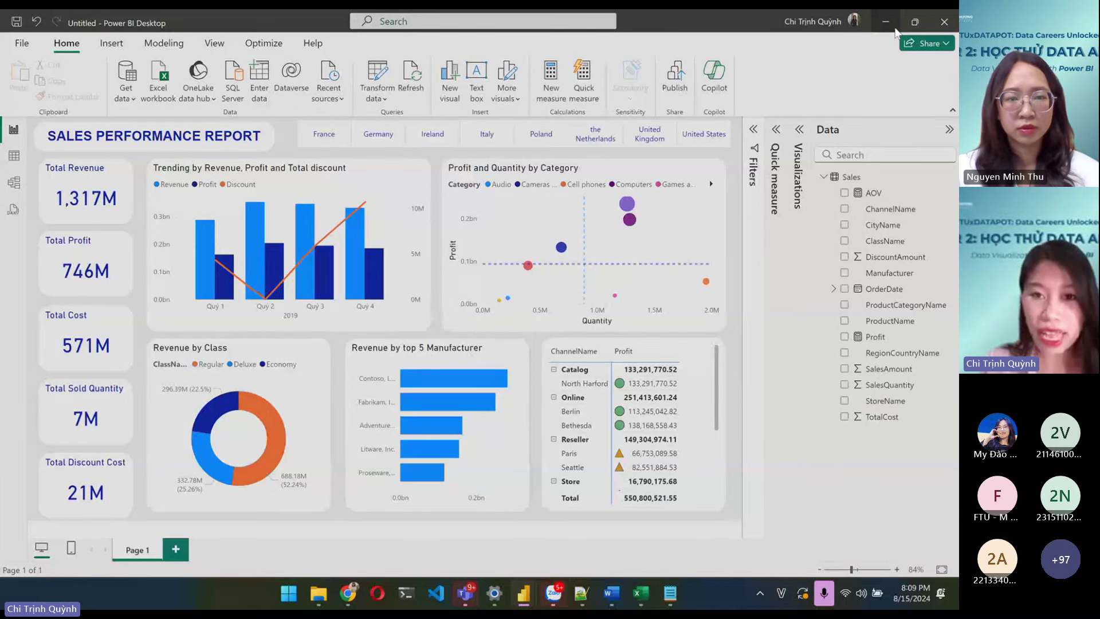
pyautogui.hotkey('alt', 'Tab')
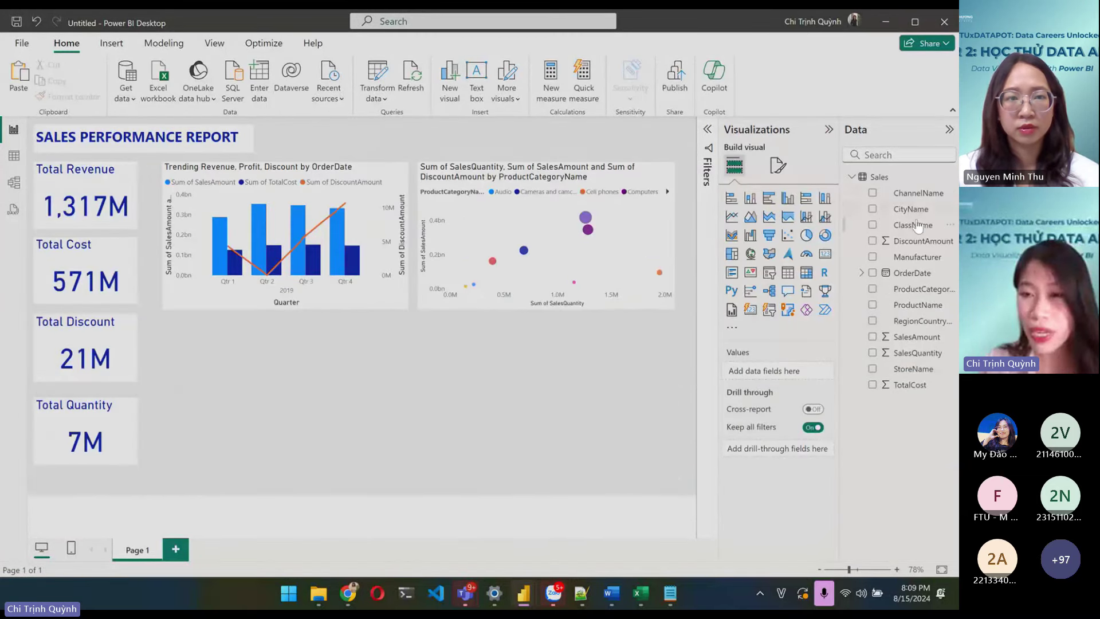
# - Add a compact donut chart below the combo chart, with SalesAmount as its values and ClassName as its legend
pyautogui.click(826, 236)
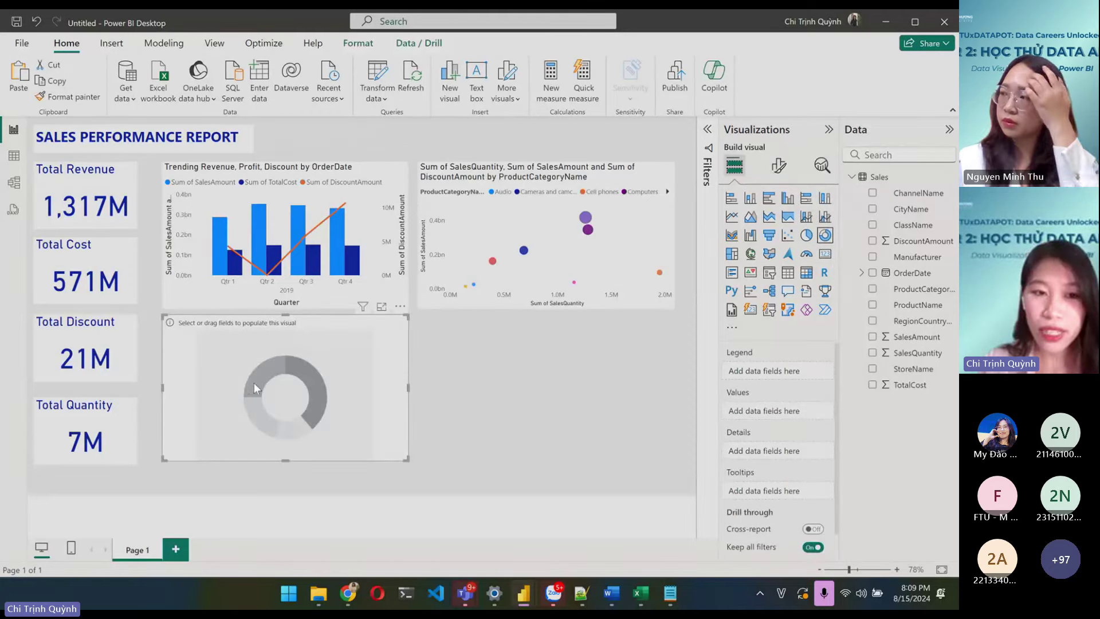
pyautogui.moveTo(403, 466); pyautogui.dragTo(304, 466)
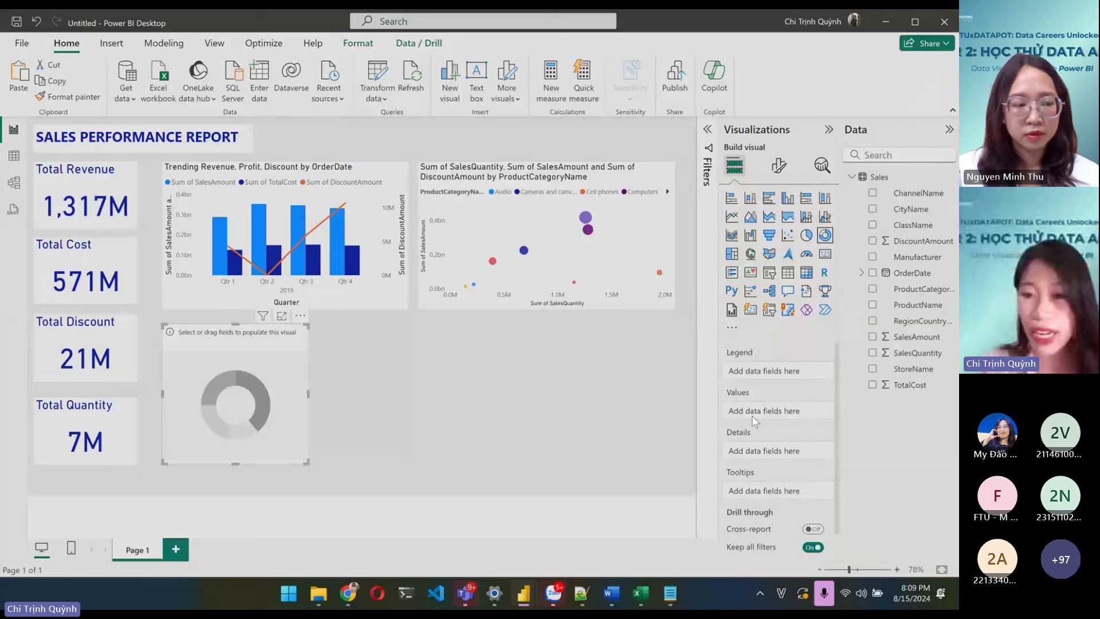
pyautogui.moveTo(906, 381); pyautogui.dragTo(763, 411)
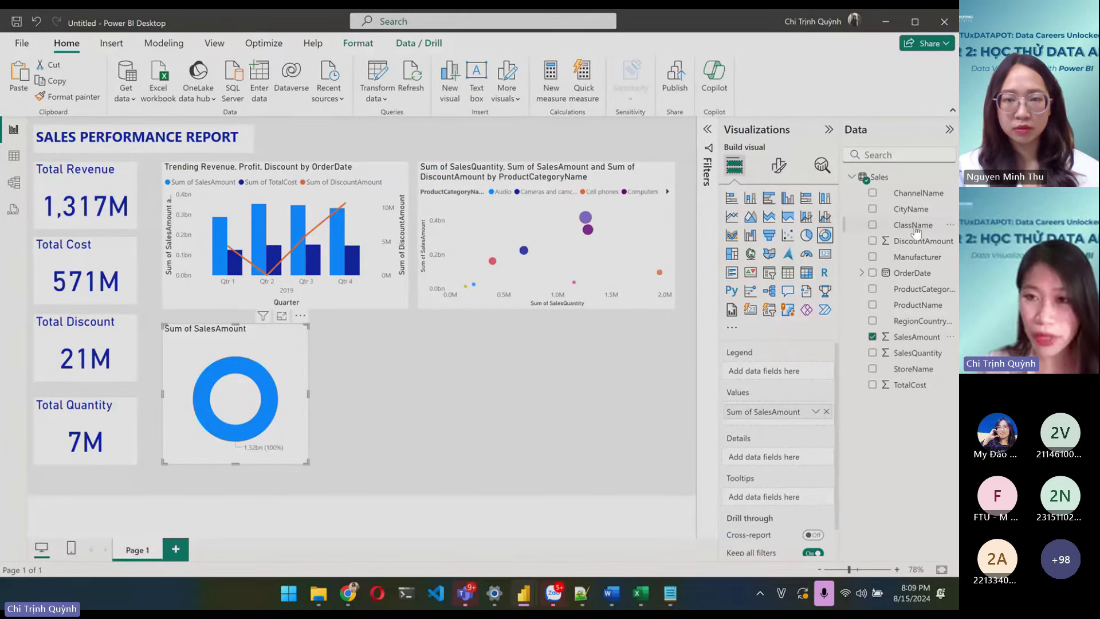
pyautogui.moveTo(920, 228); pyautogui.dragTo(766, 372)
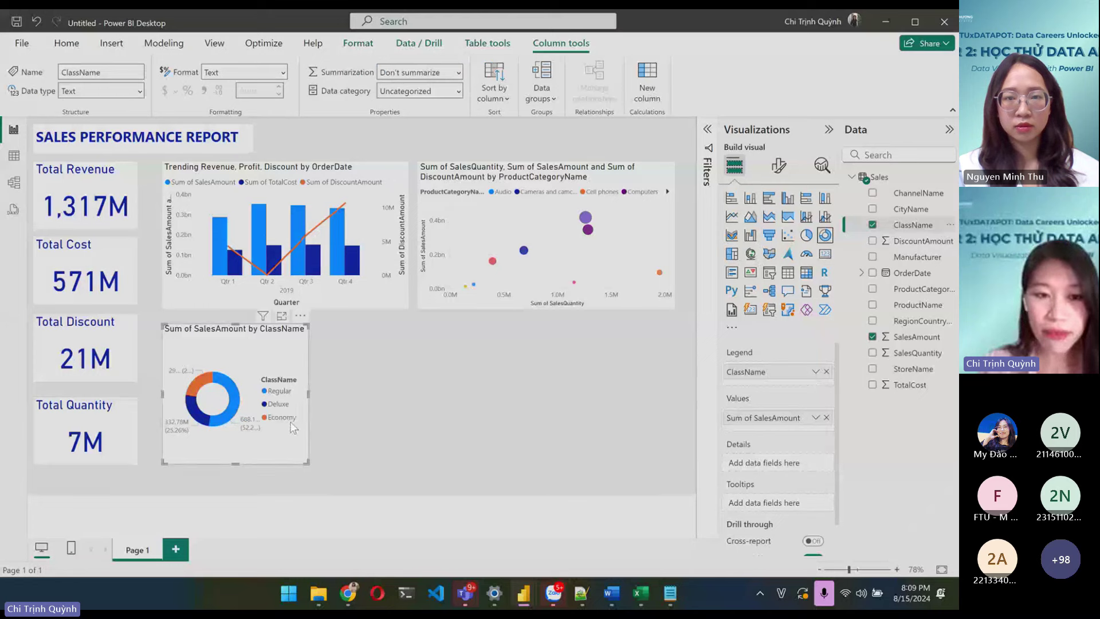
pyautogui.moveTo(308, 462)
pyautogui.mouseDown()
pyautogui.moveTo(317, 477)
pyautogui.moveTo(313, 463)
pyautogui.mouseUp()
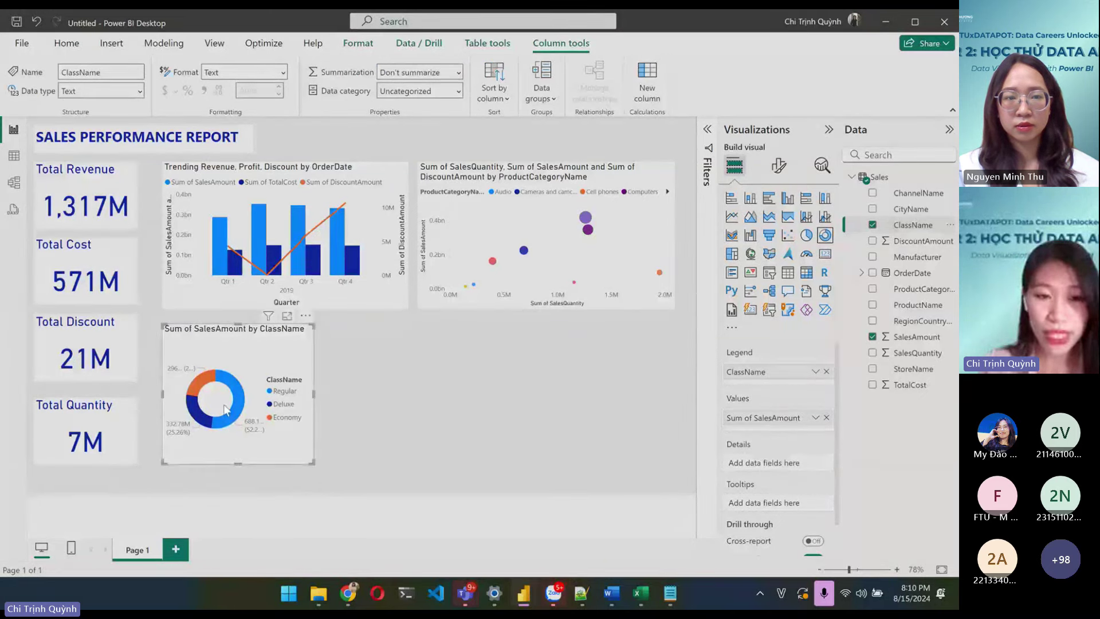
pyautogui.click(347, 334)
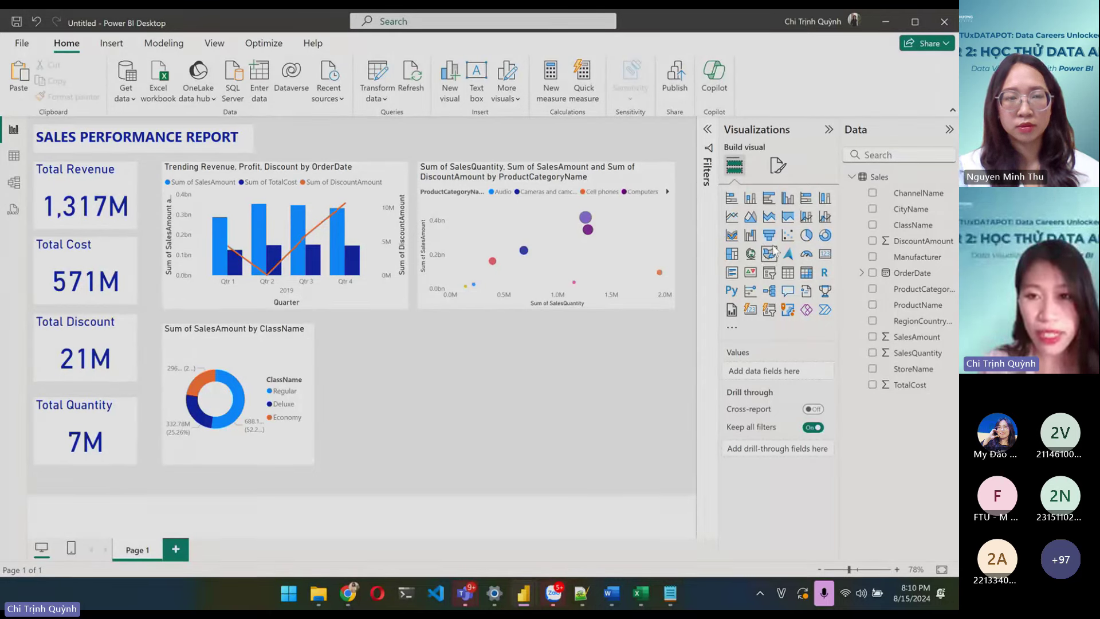
# - Insert a stacked bar chart beside the donut chart, widen it and shift it slightly away from the donut
pyautogui.click(731, 201)
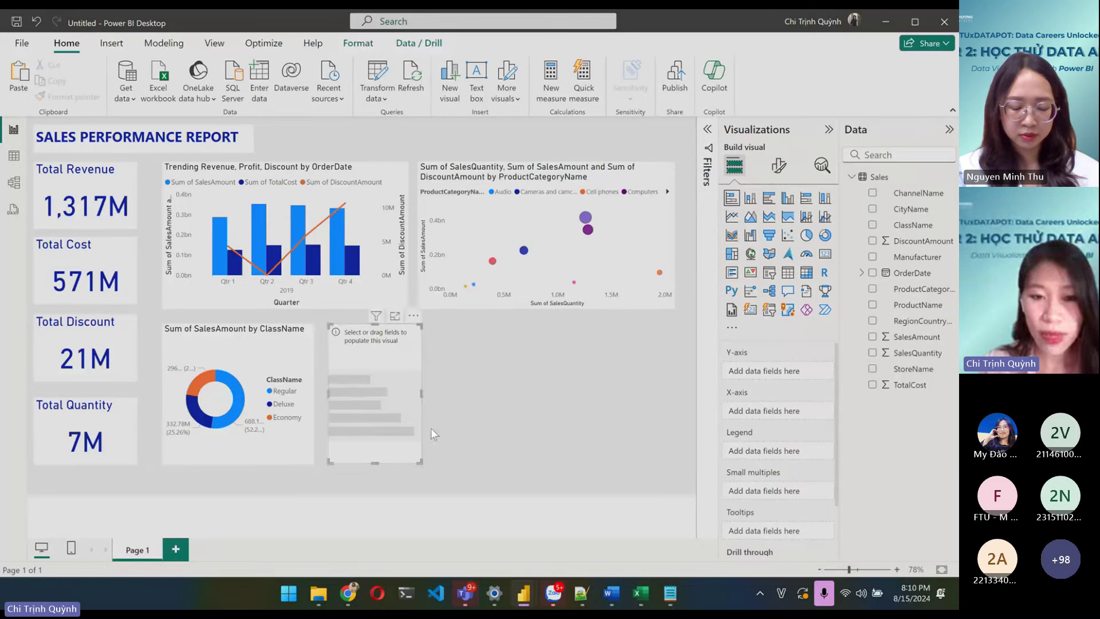
pyautogui.moveTo(419, 462); pyautogui.dragTo(491, 464)
pyautogui.moveTo(430, 436); pyautogui.dragTo(438, 432)
# - Widen the donut chart slightly and nudge the empty bar chart away from it to keep a gap
pyautogui.click(294, 435)
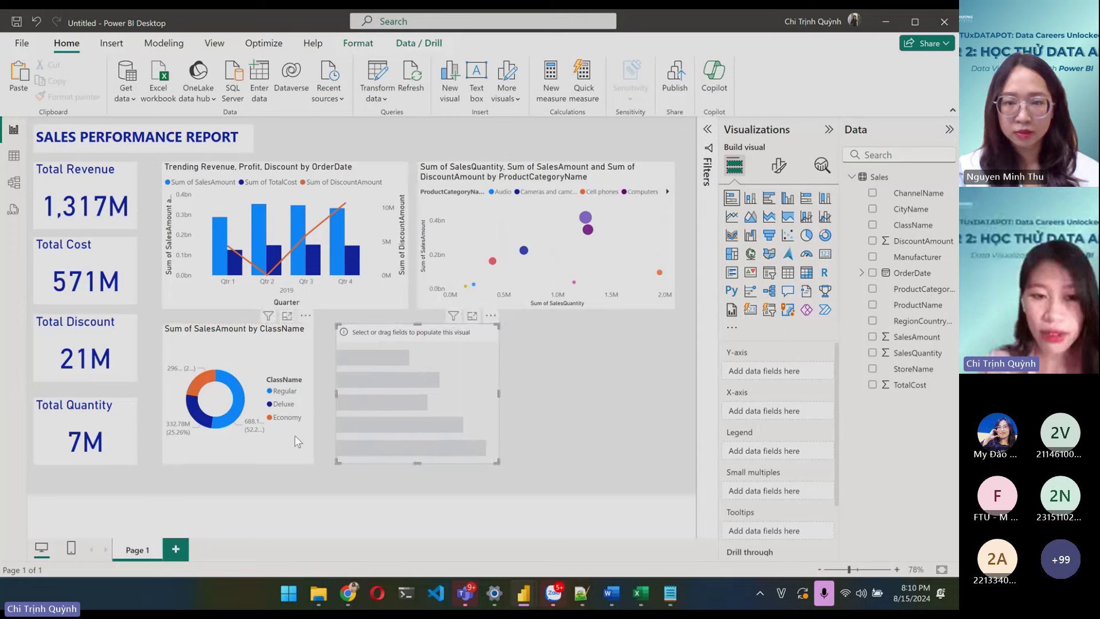
pyautogui.moveTo(311, 461); pyautogui.dragTo(324, 462)
pyautogui.click(357, 455)
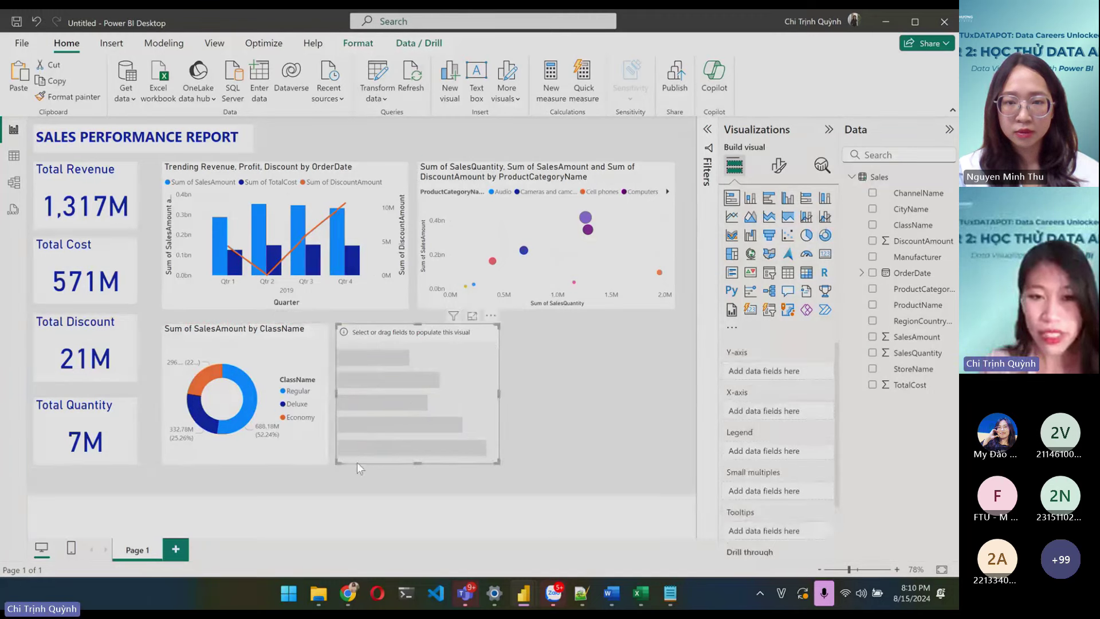
pyautogui.press('Right')
pyautogui.press('Right')
pyautogui.press('Right')
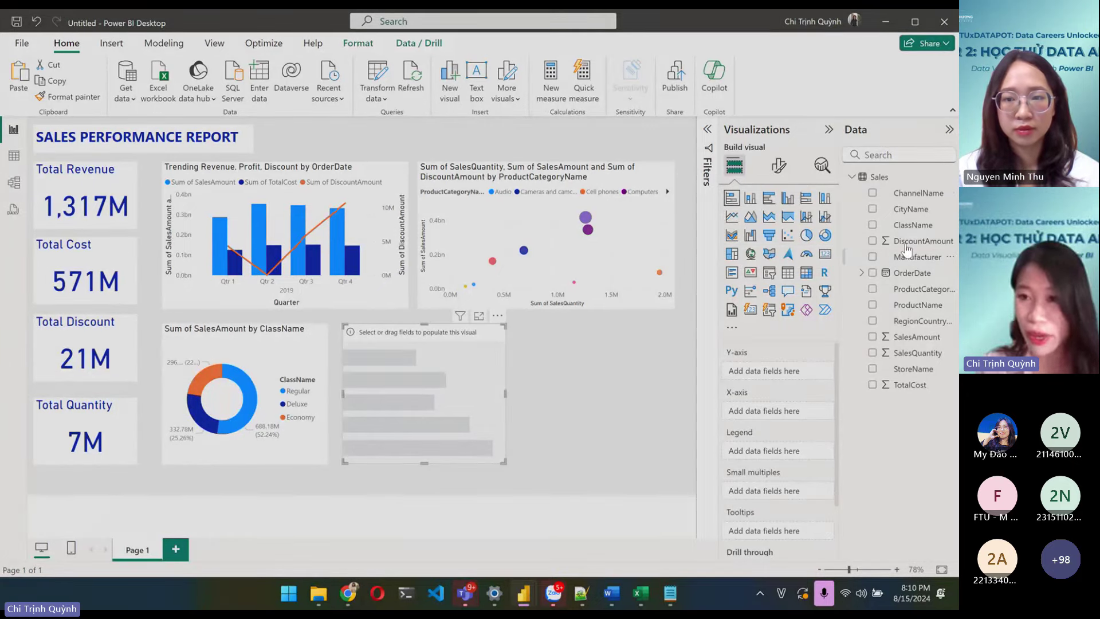
# - Assign Manufacturer to the bar chart's Y-axis and SalesAmount to its X-axis, and widen the chart slightly
pyautogui.moveTo(916, 256); pyautogui.dragTo(768, 373)
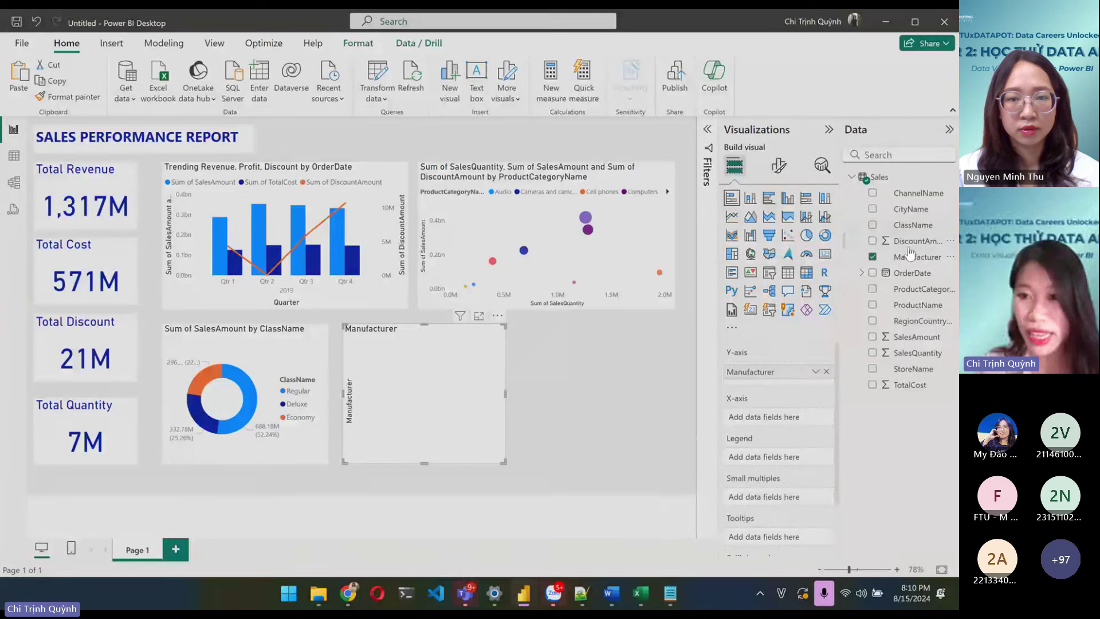
pyautogui.moveTo(917, 337); pyautogui.dragTo(756, 418)
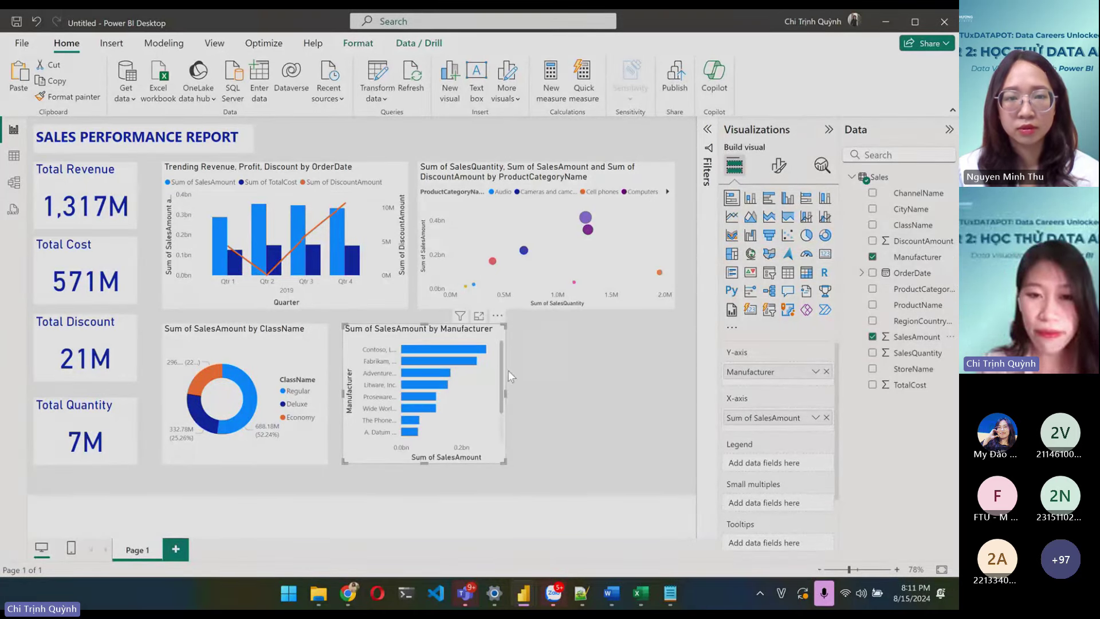
pyautogui.moveTo(505, 393); pyautogui.dragTo(519, 392)
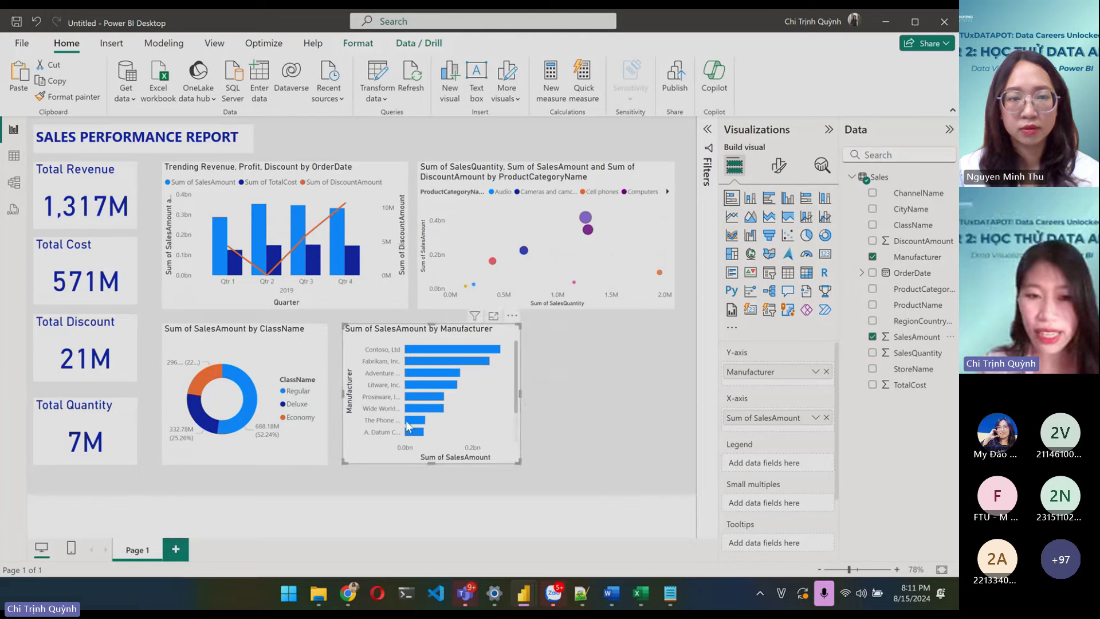
pyautogui.scroll(-2, 434, 374)
pyautogui.scroll(2, 427, 363)
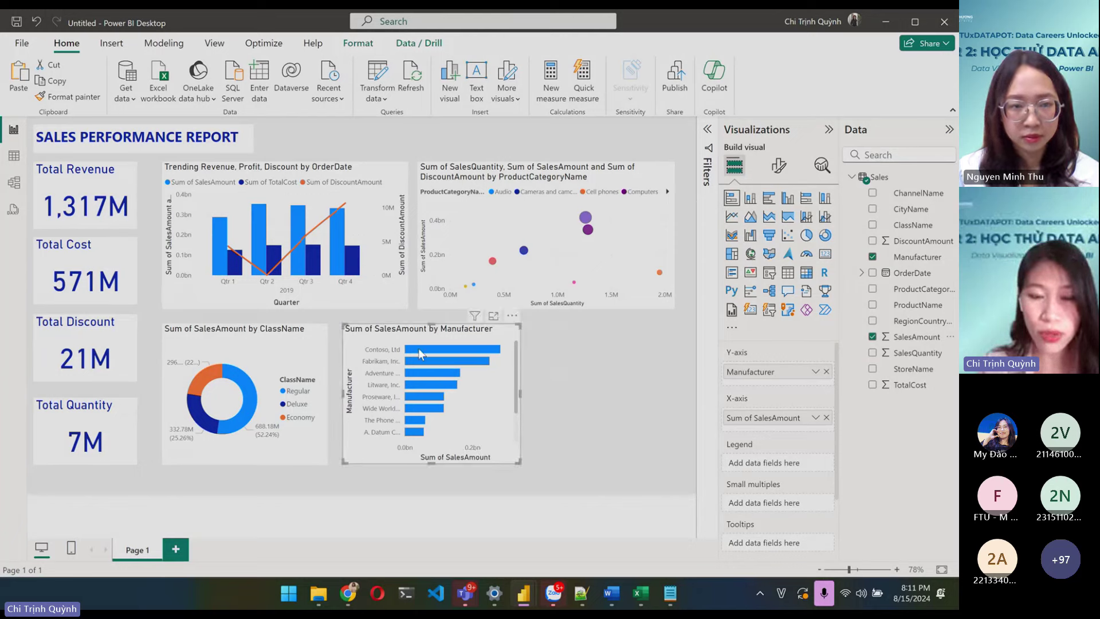
# - Move the bar chart slightly closer to the donut chart, narrow it a little and deselect it
pyautogui.moveTo(362, 448); pyautogui.dragTo(359, 446)
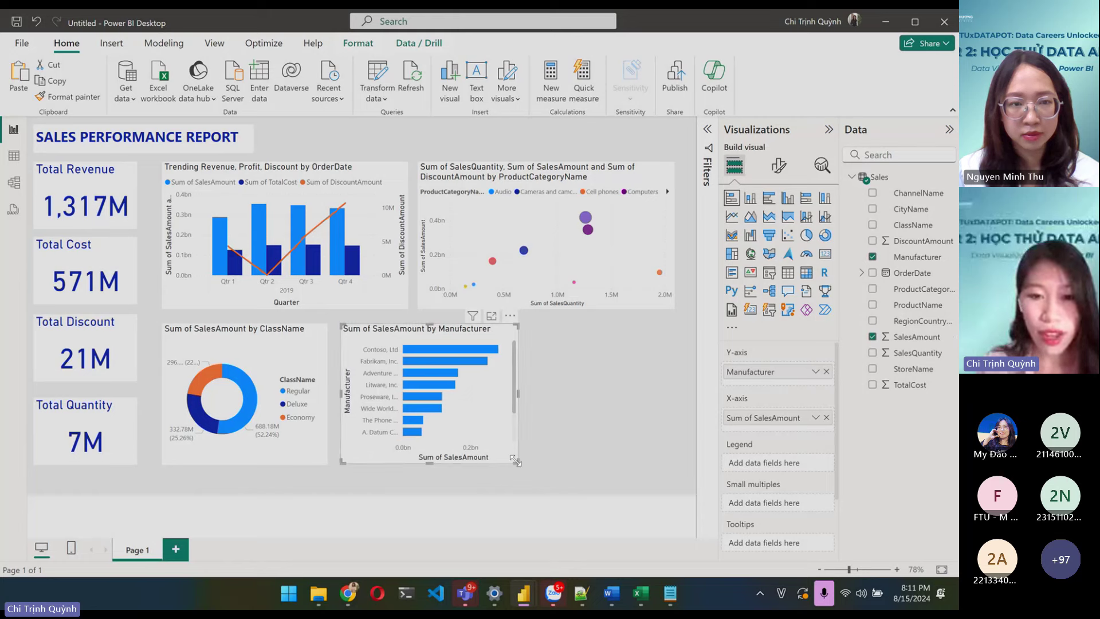
pyautogui.moveTo(515, 460); pyautogui.dragTo(509, 459)
pyautogui.click(589, 410)
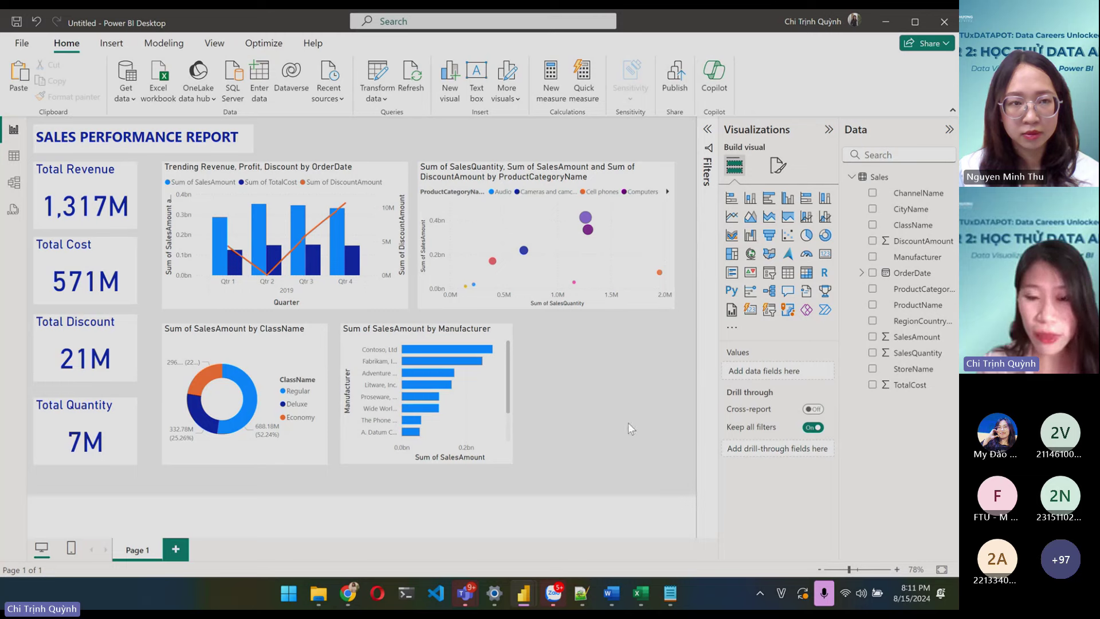
# - Examine the ChannelName profit matrix in the finished reference report and return to the report being built
pyautogui.moveTo(524, 592)
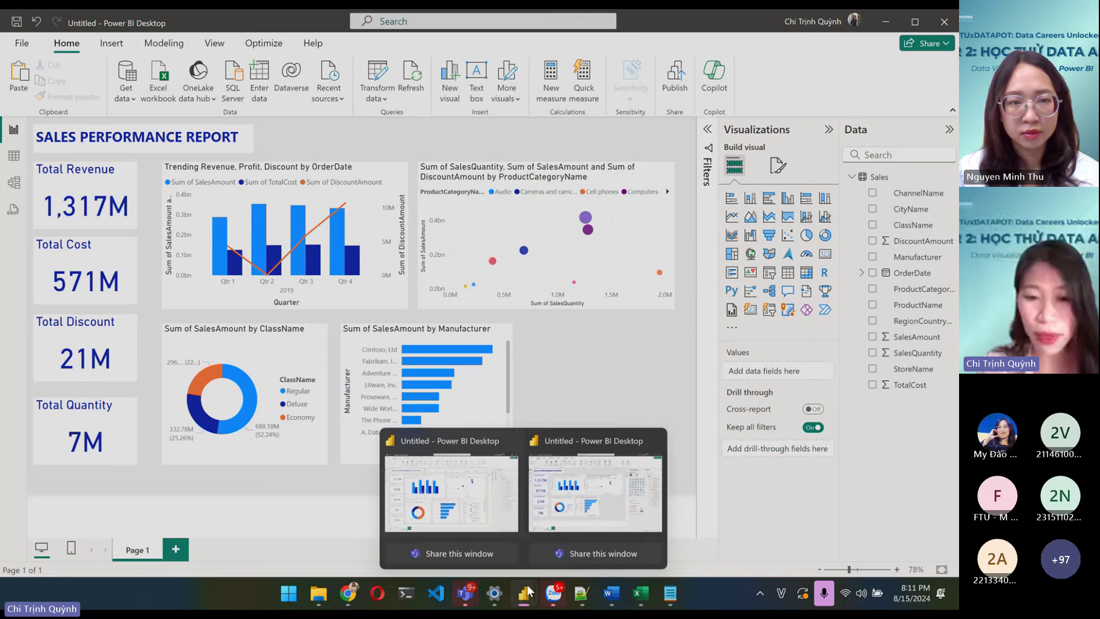
pyautogui.click(465, 500)
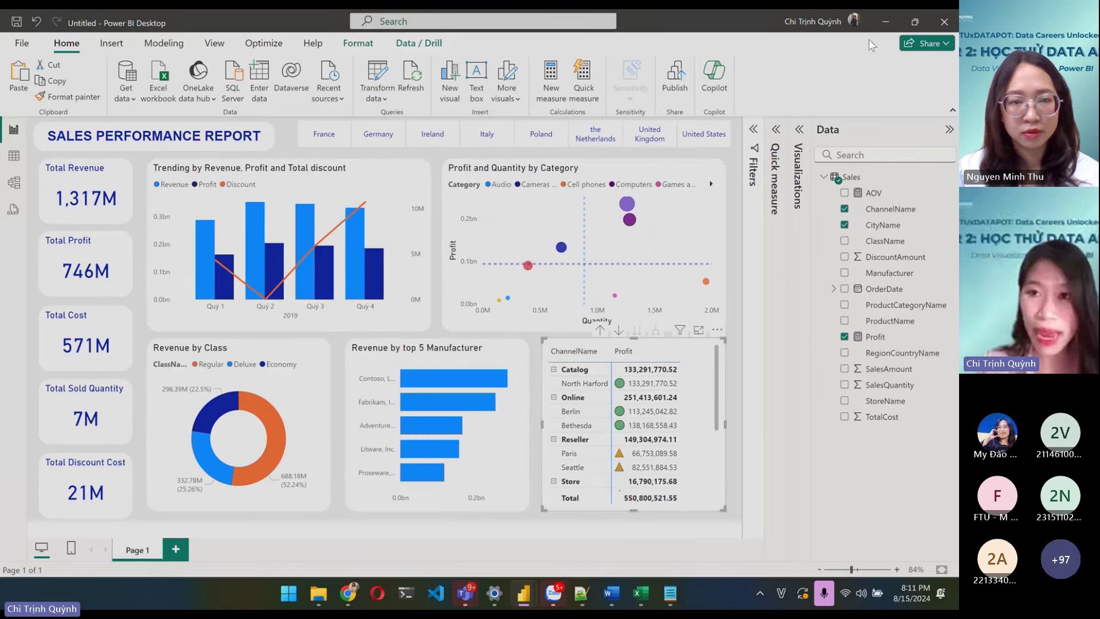
pyautogui.click(886, 22)
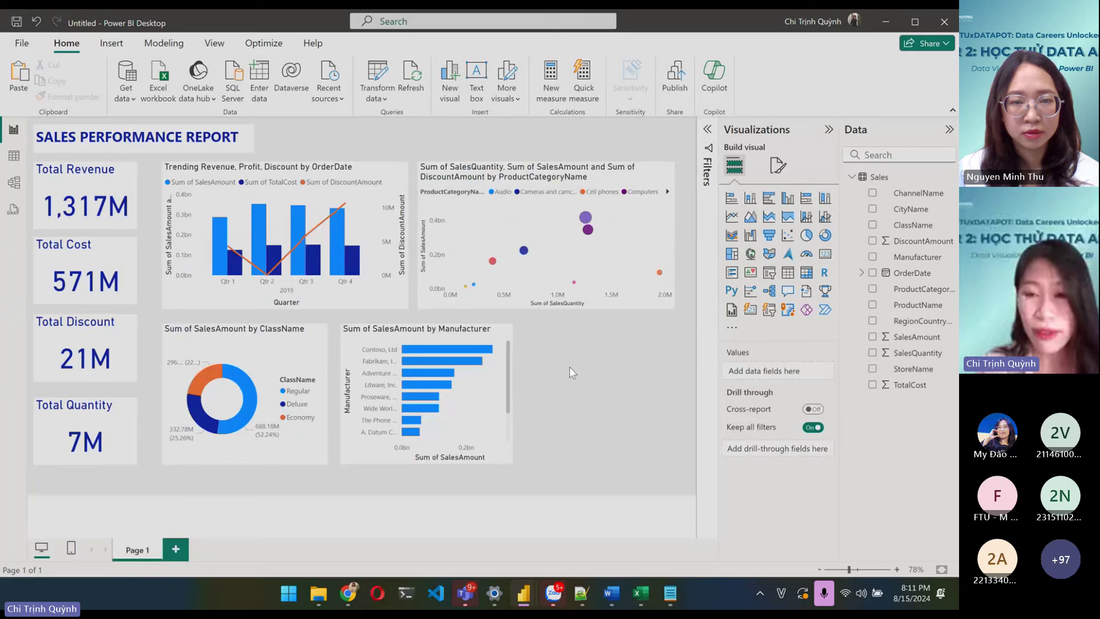
# - Insert an empty matrix visual beside the manufacturer bar chart and fit its lower edge to the height of that chart
pyautogui.click(806, 275)
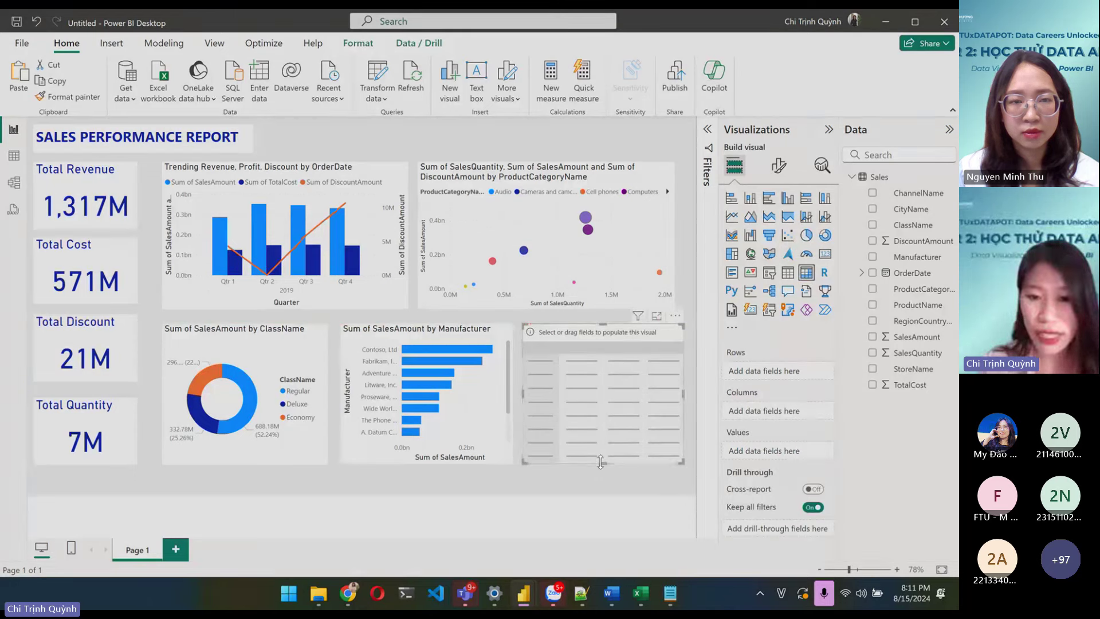
pyautogui.moveTo(602, 462); pyautogui.dragTo(601, 464)
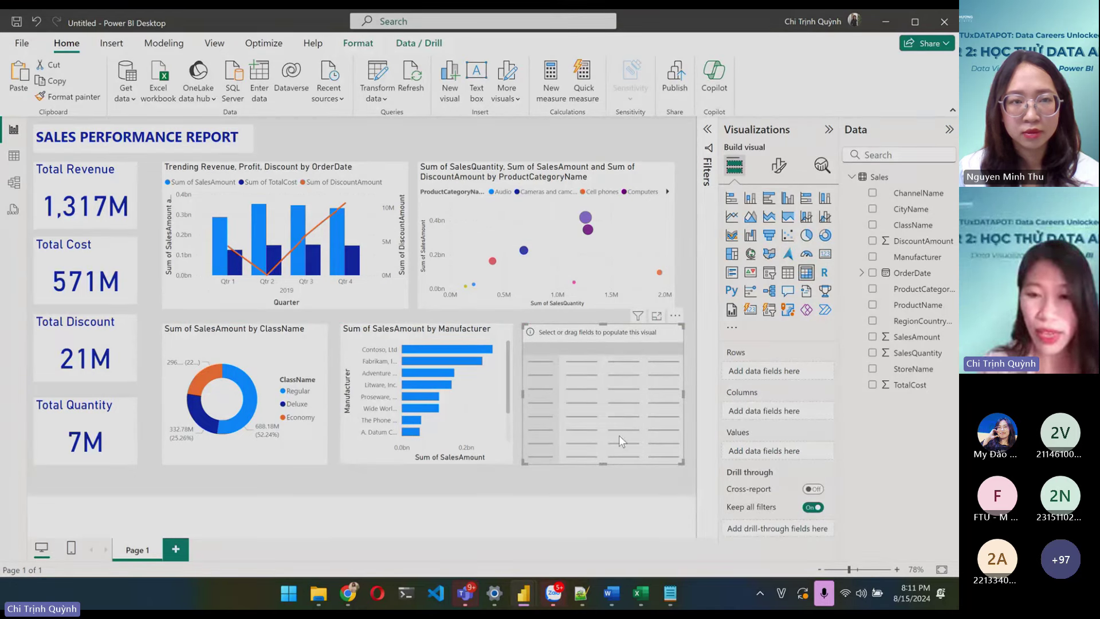
pyautogui.click(693, 374)
pyautogui.click(683, 379)
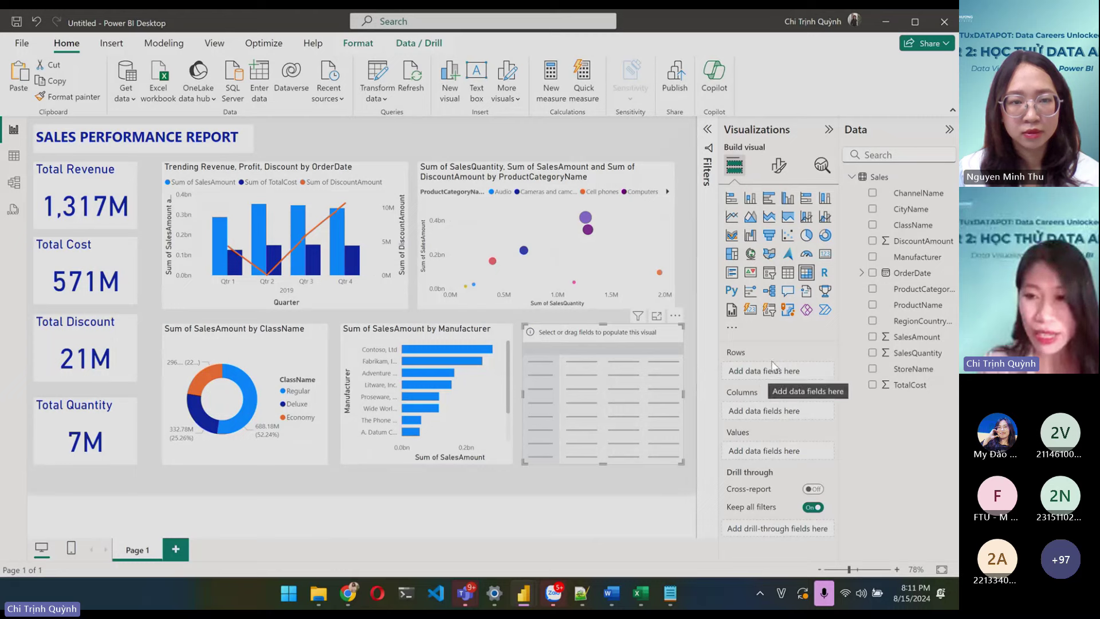
pyautogui.click(691, 373)
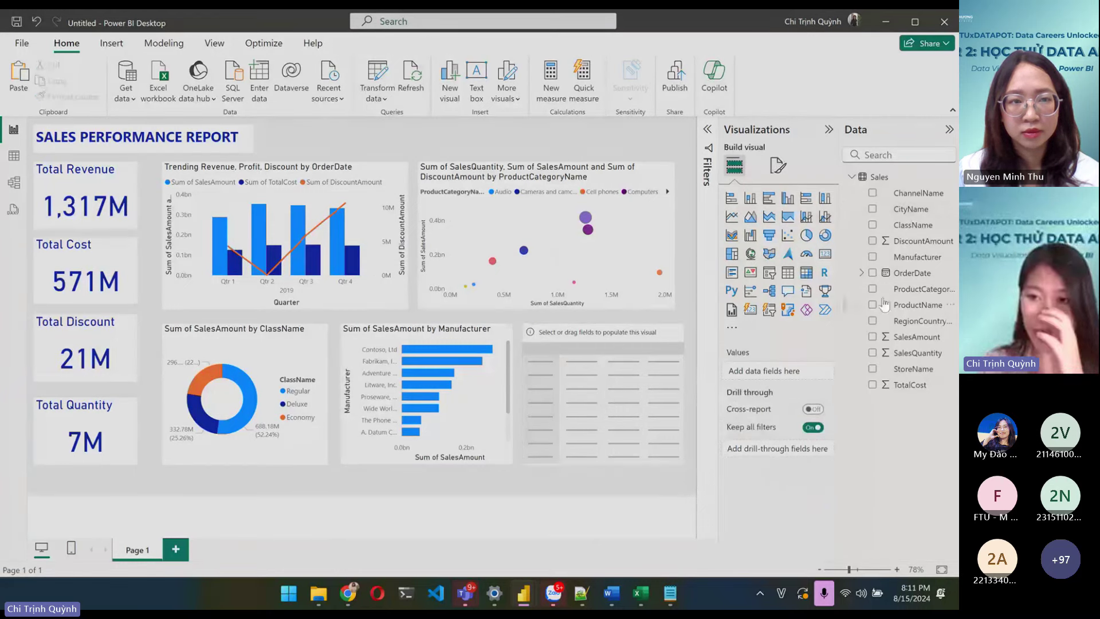
pyautogui.moveTo(911, 290); pyautogui.dragTo(756, 375)
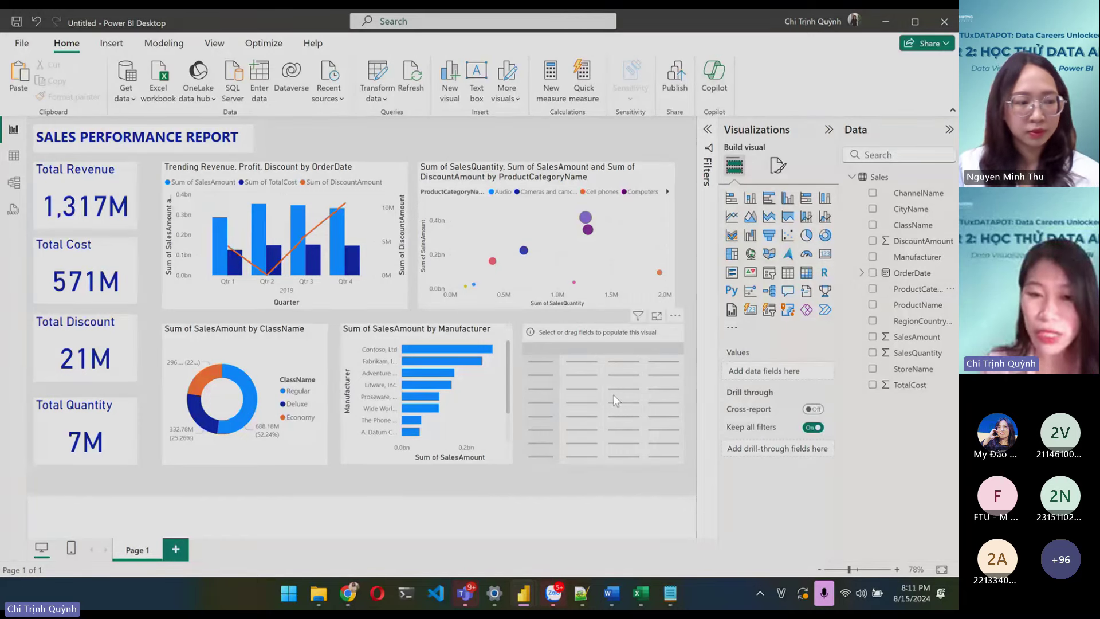
pyautogui.click(593, 359)
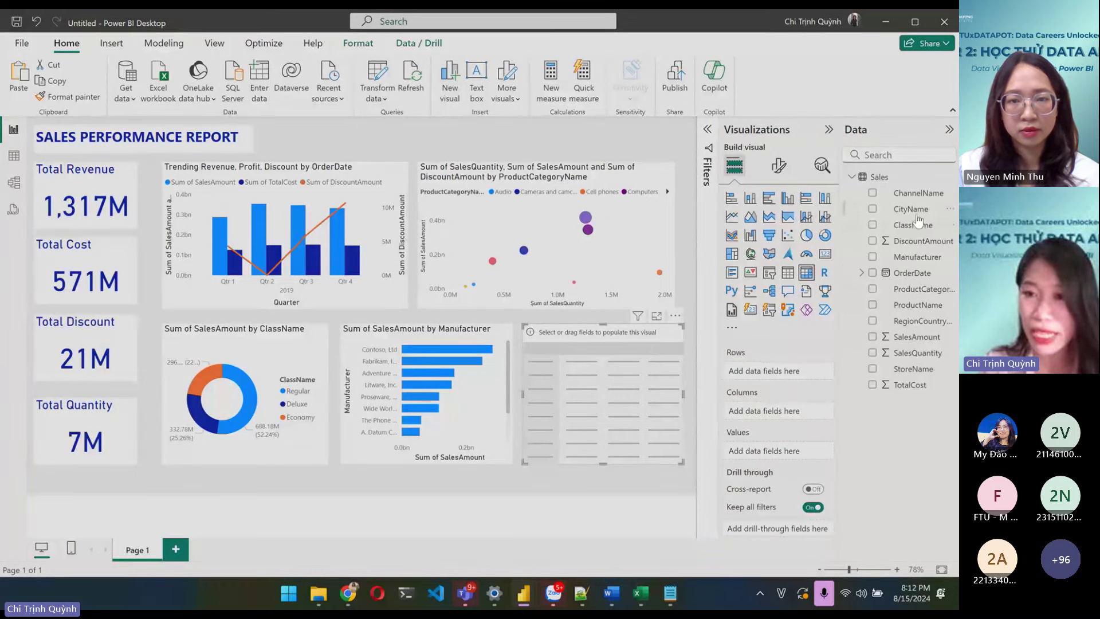
pyautogui.moveTo(920, 290); pyautogui.dragTo(781, 371)
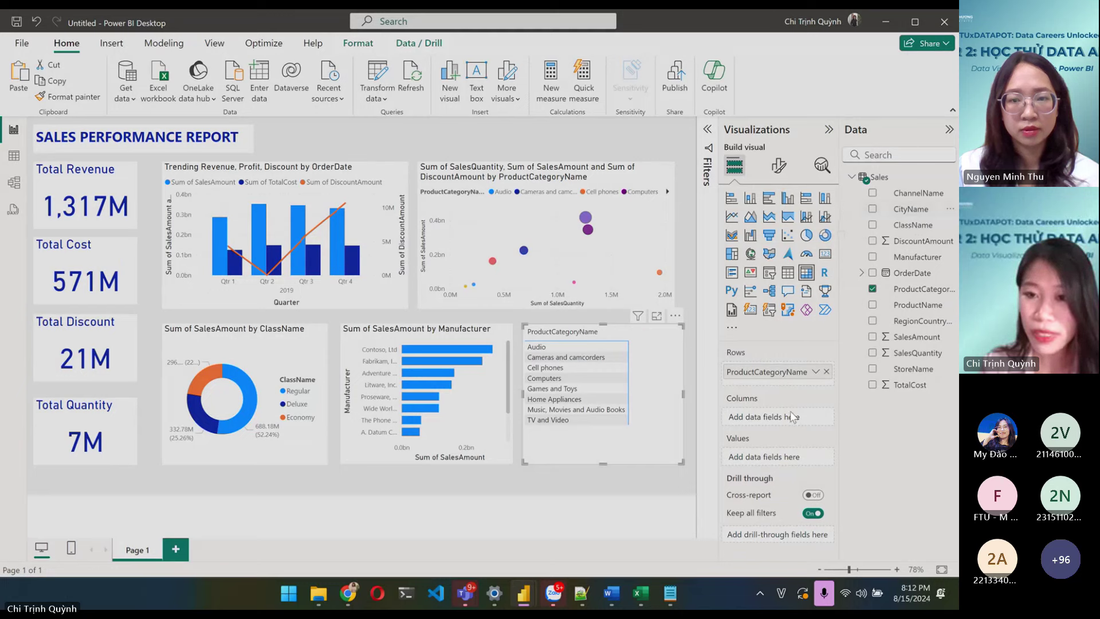
pyautogui.click(826, 372)
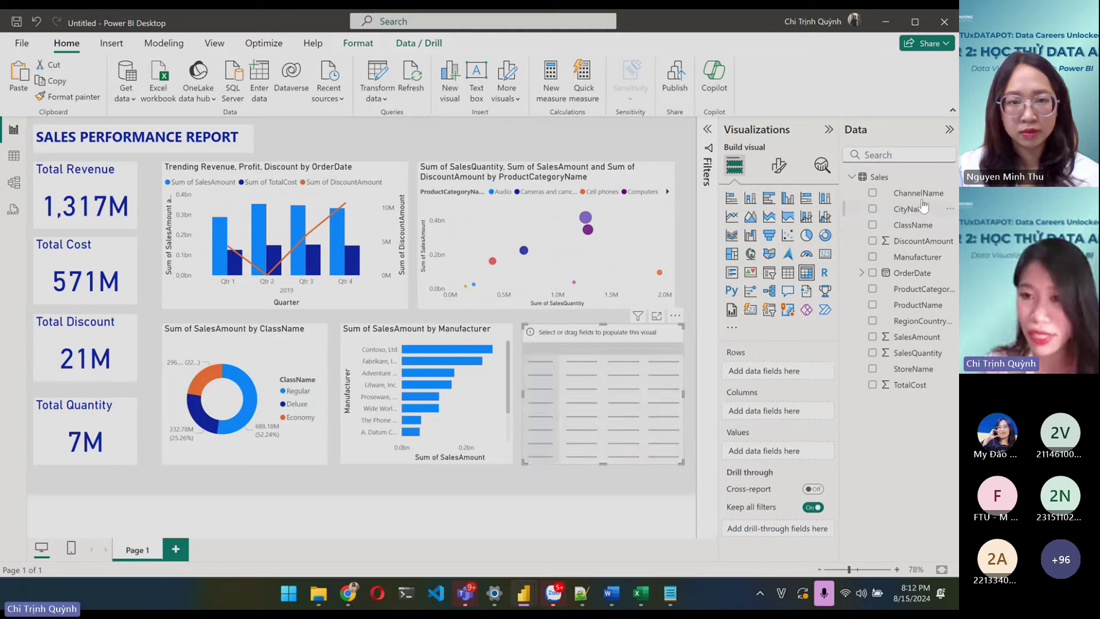
# - Assign ChannelName and CityName to the matrix rows and expand the Catalog, Online, Reseller and Store channels to city level
pyautogui.moveTo(924, 205); pyautogui.dragTo(771, 389)
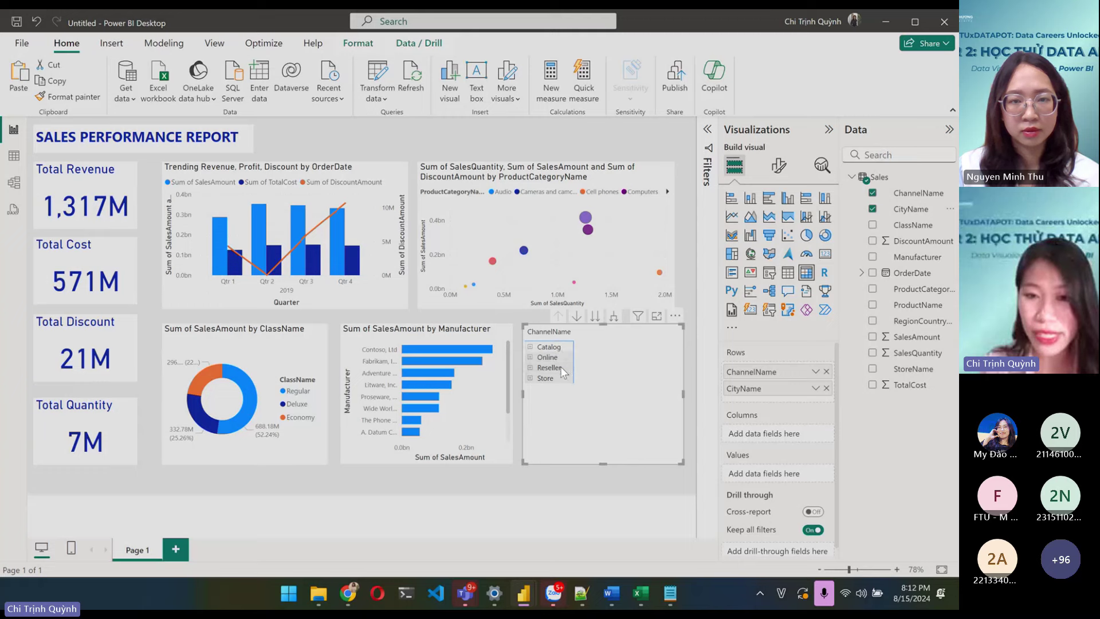
pyautogui.click(531, 347)
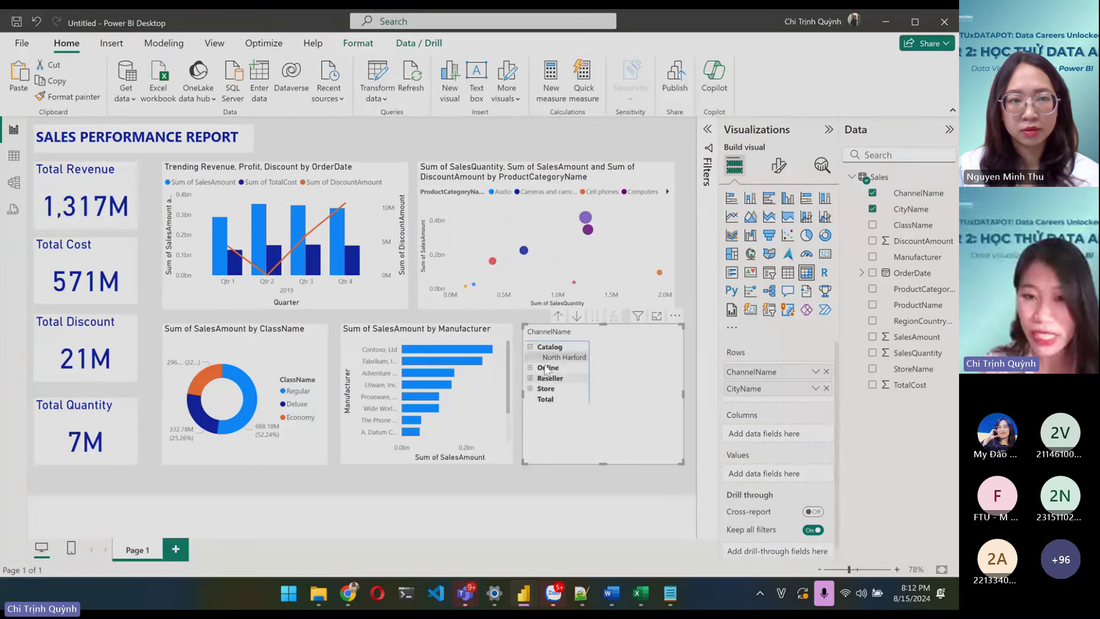
pyautogui.click(530, 368)
pyautogui.click(530, 399)
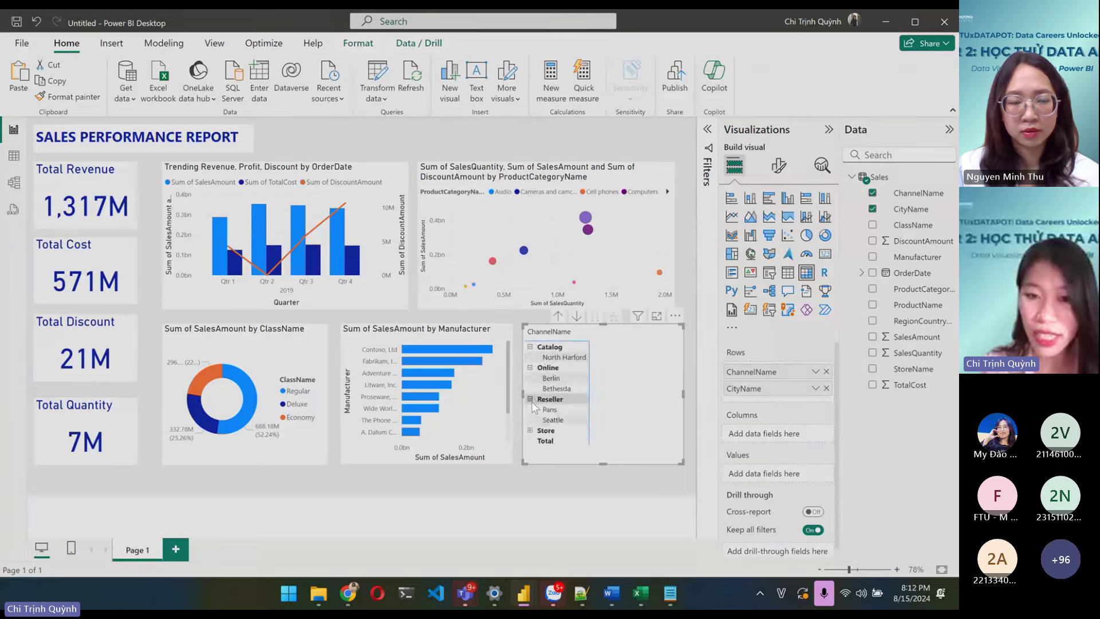
pyautogui.click(530, 430)
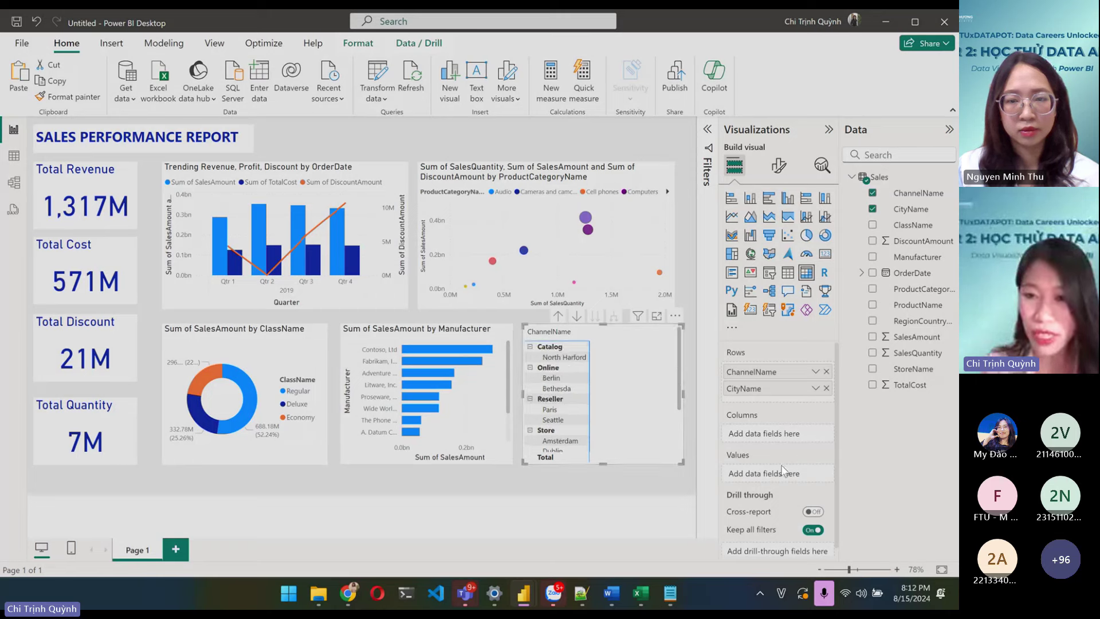
# - Add SalesAmount to the matrix values and look through the channel and city rows
pyautogui.moveTo(917, 337); pyautogui.dragTo(779, 475)
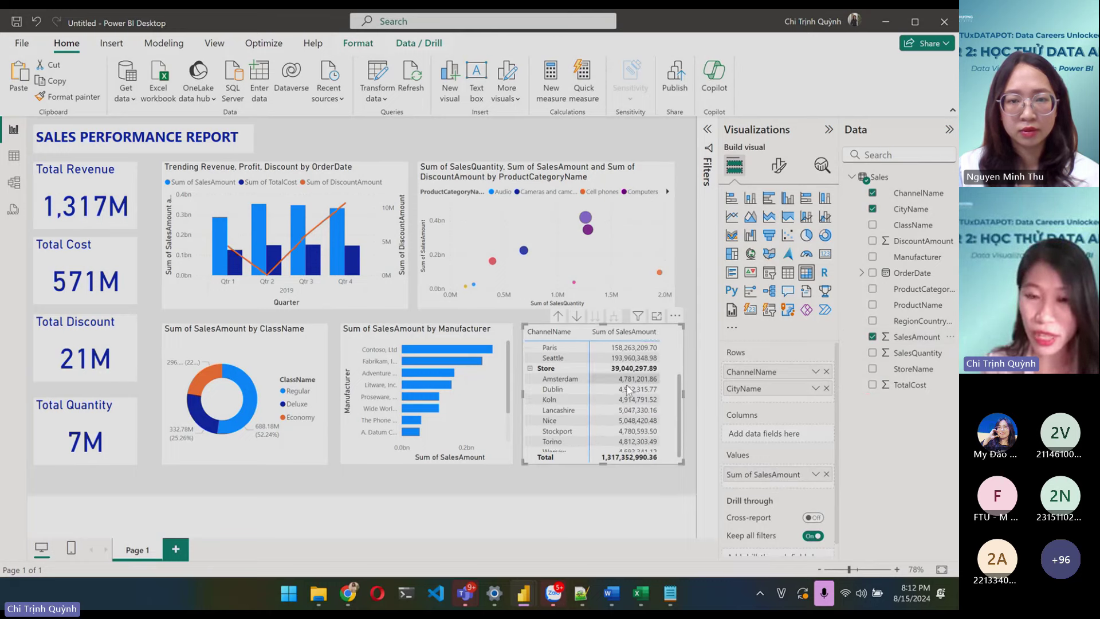
pyautogui.scroll(-3, 654, 411)
pyautogui.scroll(3, 652, 426)
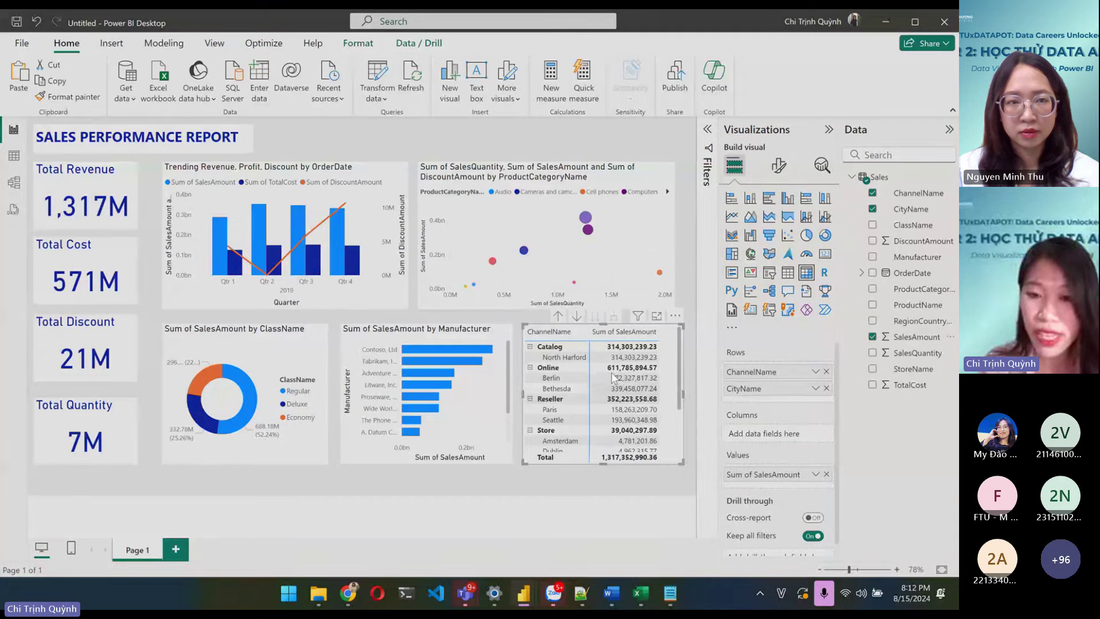
# - Look through the matrix's visual formatting settings, including the Row headers and Values options
pyautogui.click(786, 167)
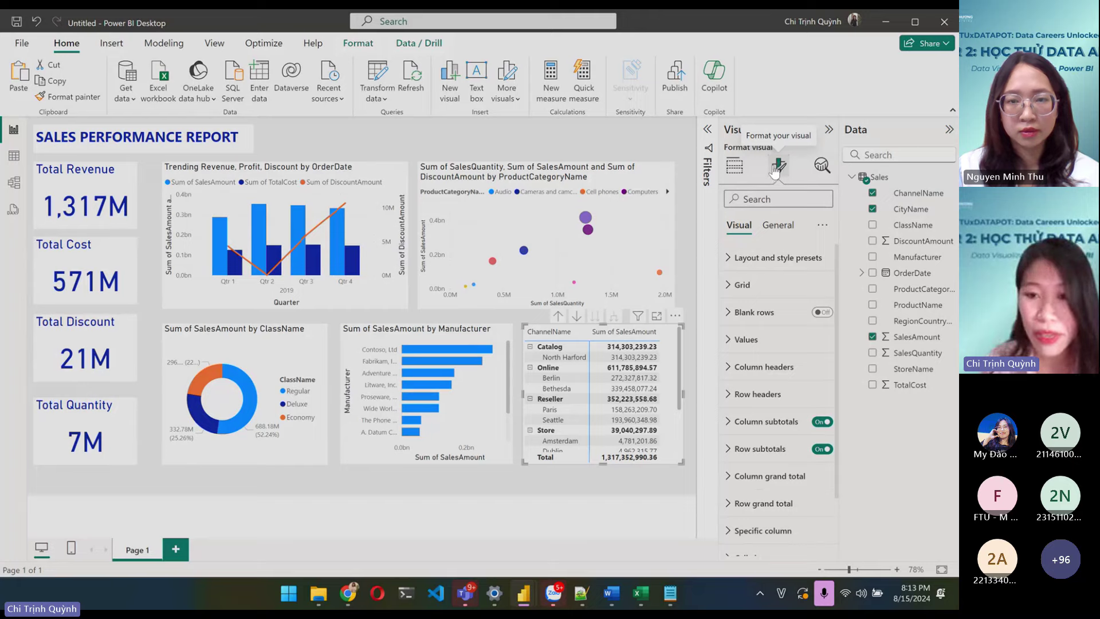
pyautogui.scroll(-1, 757, 307)
pyautogui.scroll(1, 758, 308)
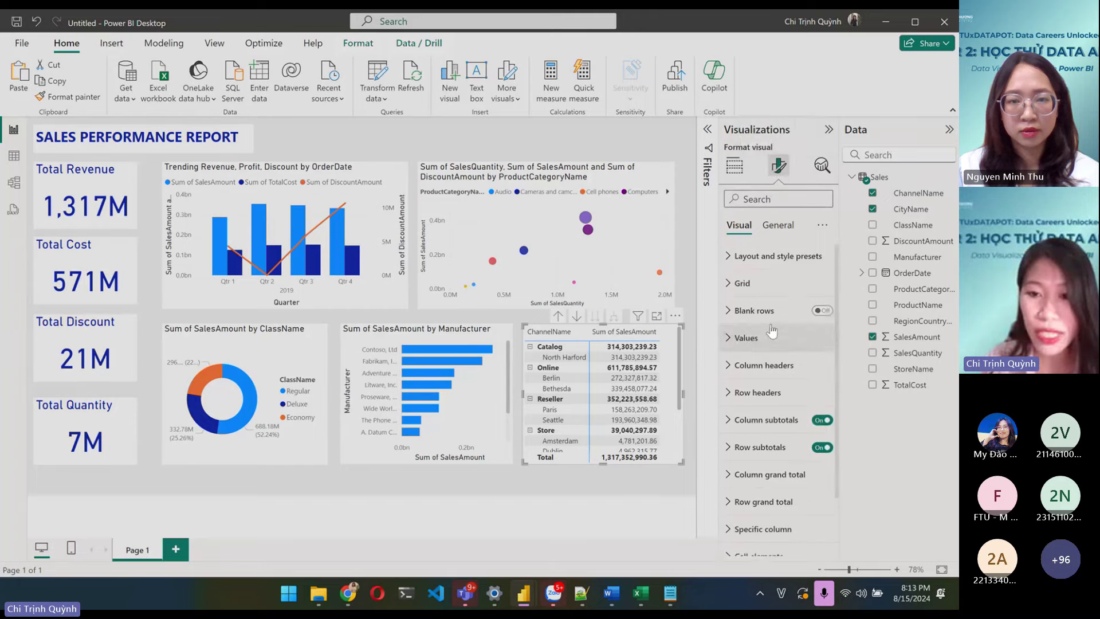
pyautogui.click(729, 395)
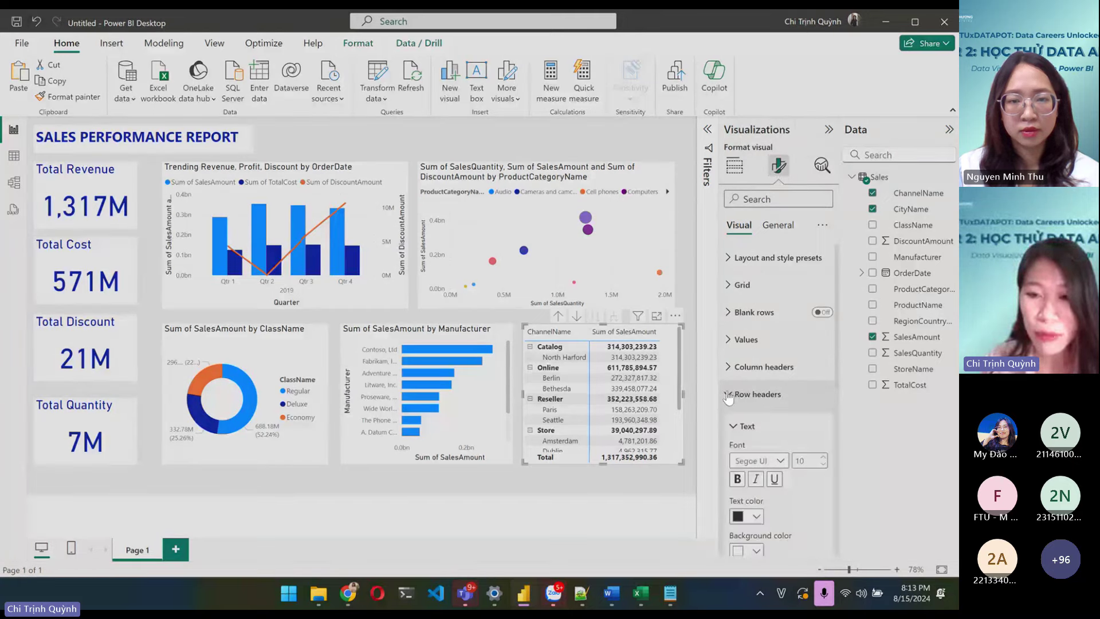
pyautogui.scroll(-3, 768, 444)
pyautogui.scroll(3, 768, 444)
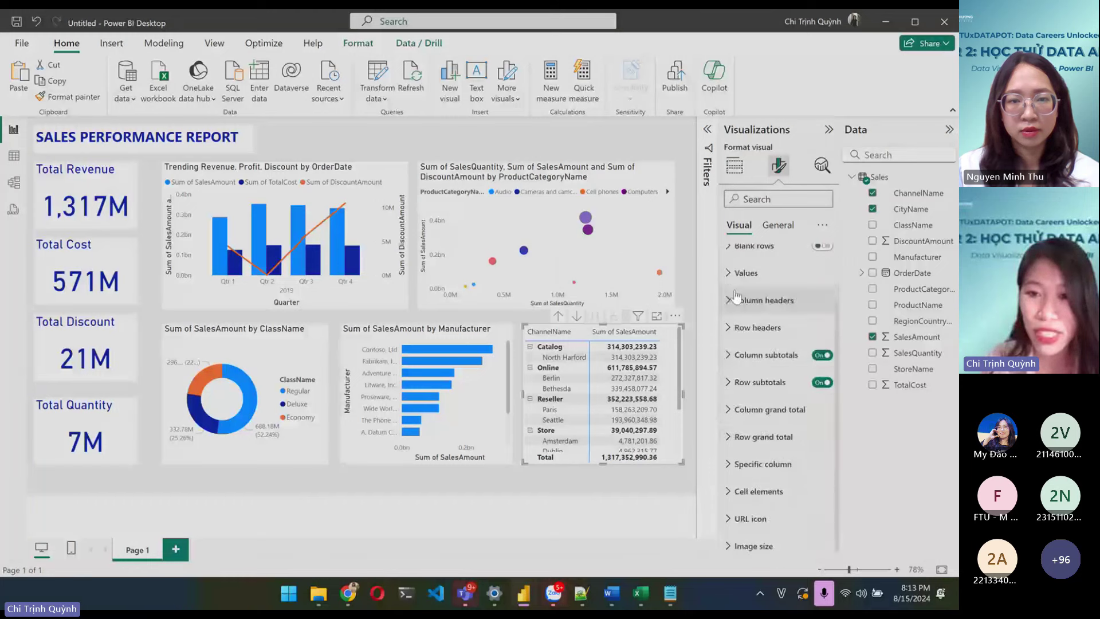
pyautogui.click(745, 272)
pyautogui.scroll(-1, 759, 314)
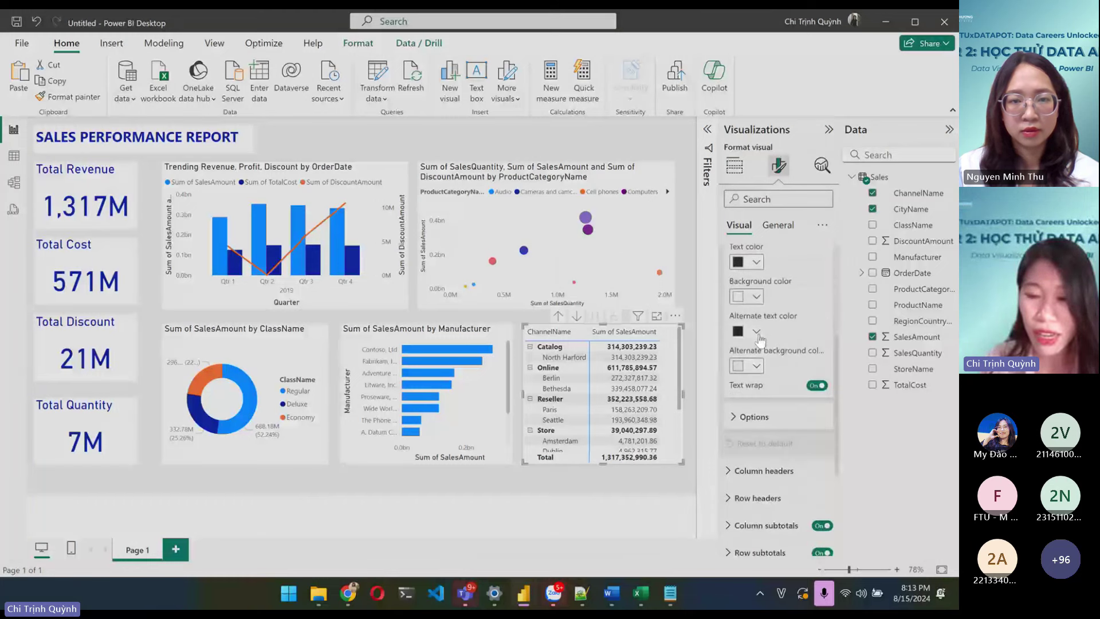
pyautogui.click(739, 427)
pyautogui.scroll(3, 738, 401)
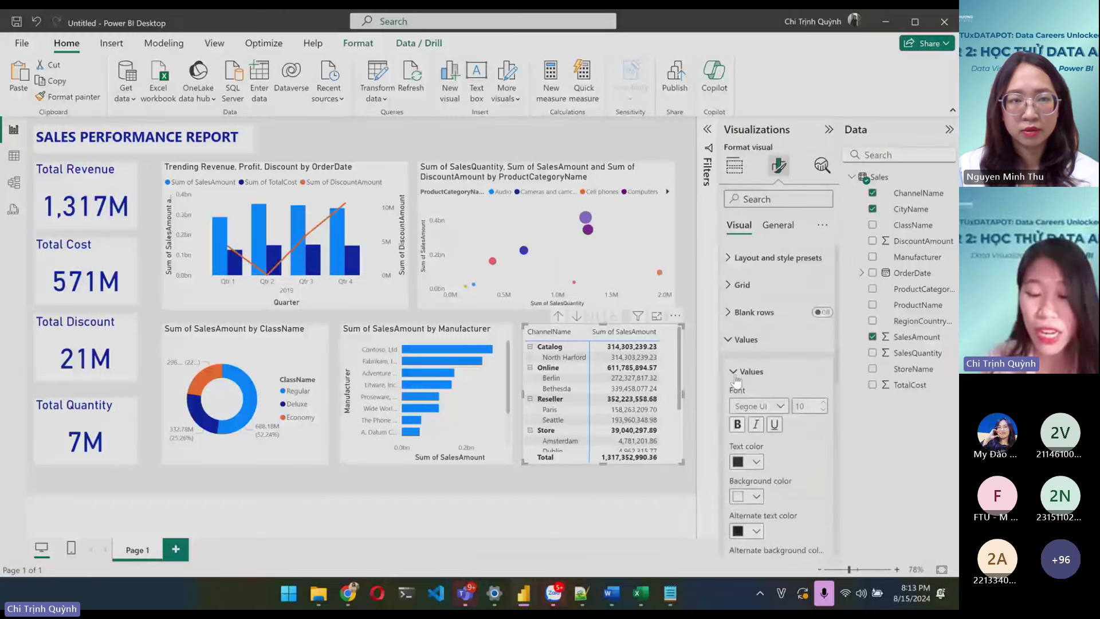
pyautogui.click(729, 341)
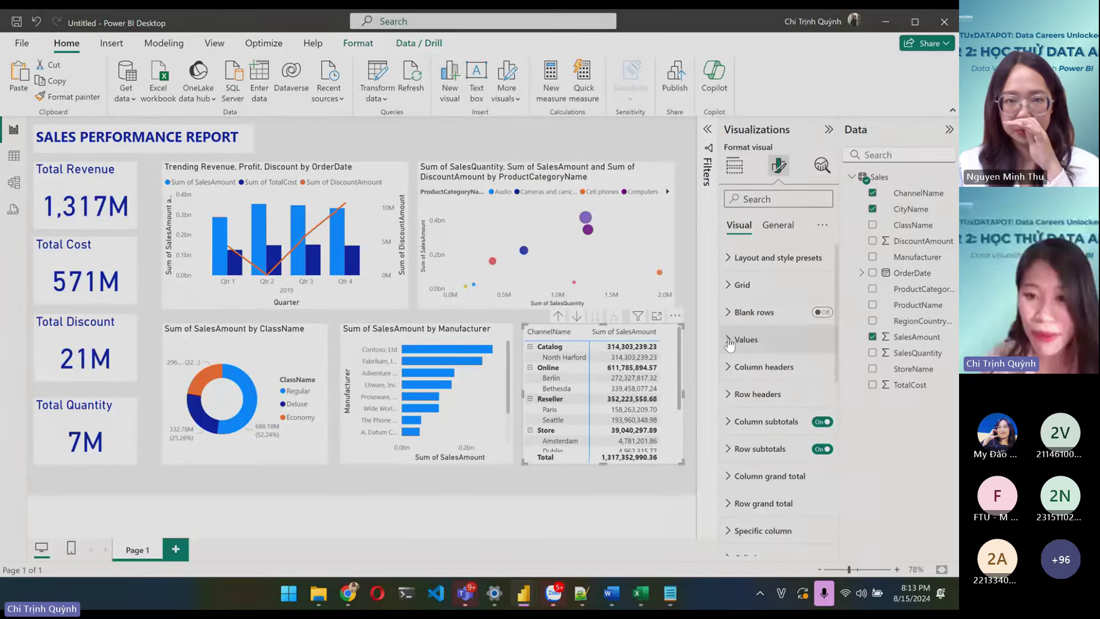
pyautogui.scroll(-1, 737, 390)
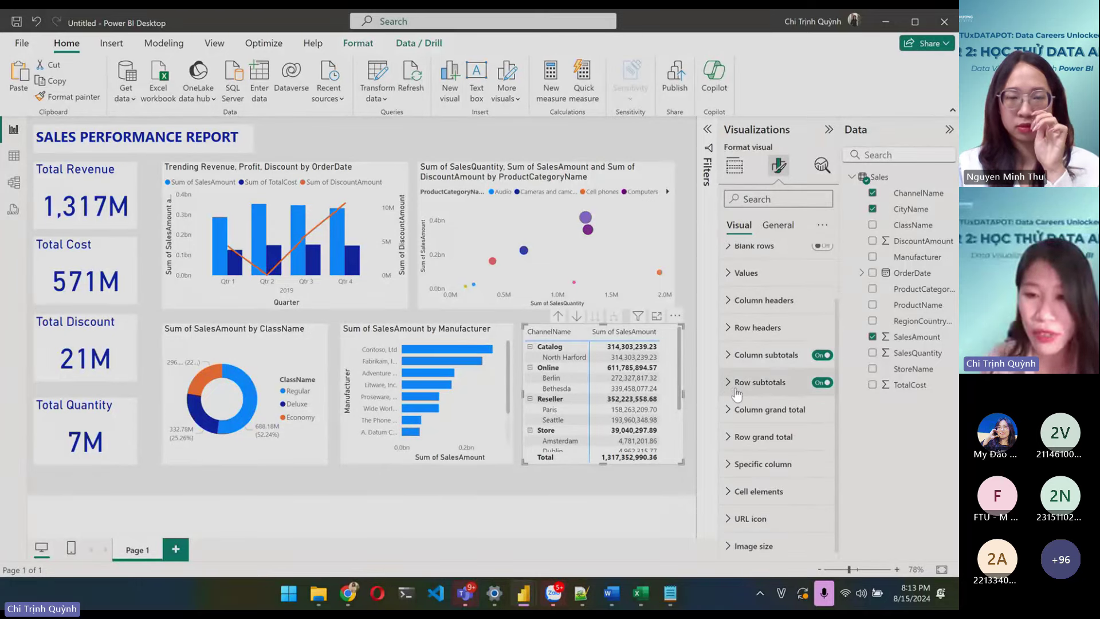
pyautogui.scroll(2, 739, 378)
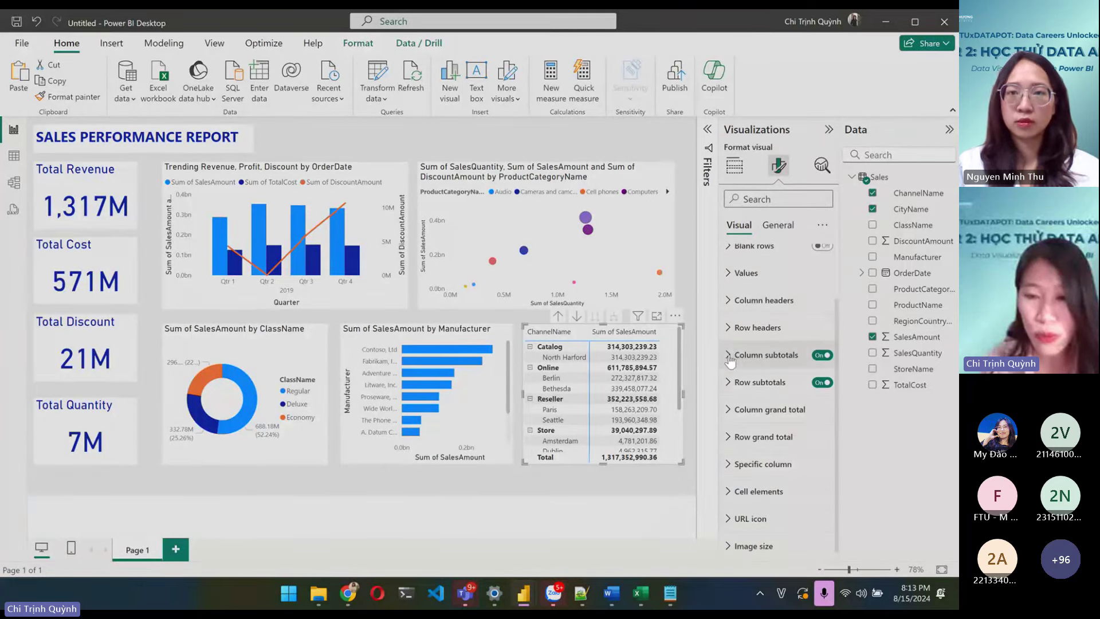
# - Check the matrix's general Effects settings, its assigned fields and the list of visual formatting categories
pyautogui.click(778, 226)
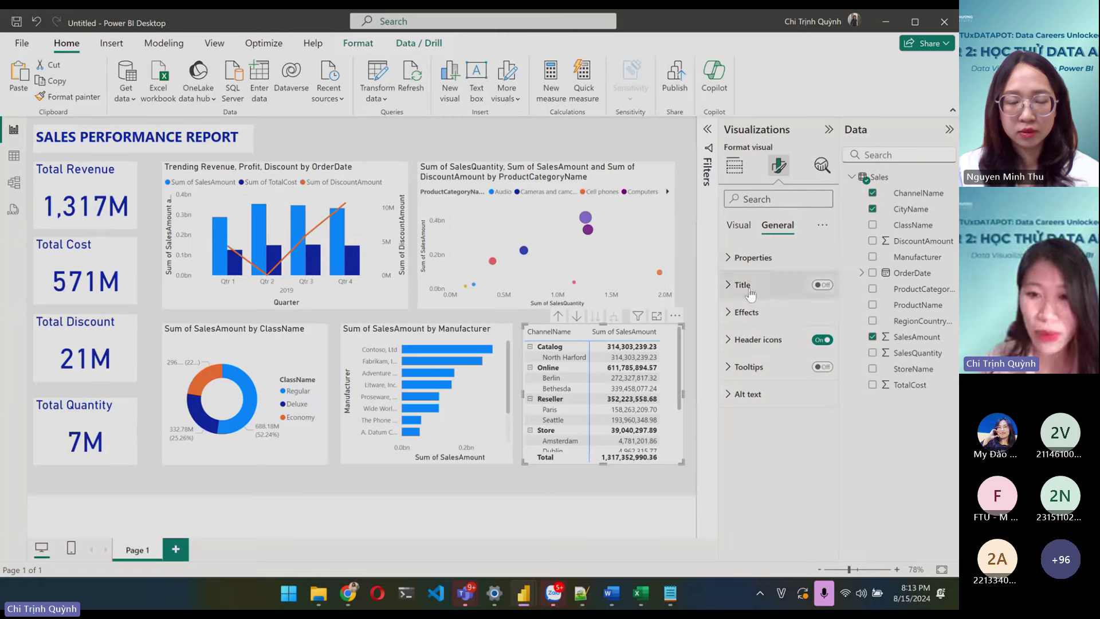
pyautogui.click(729, 313)
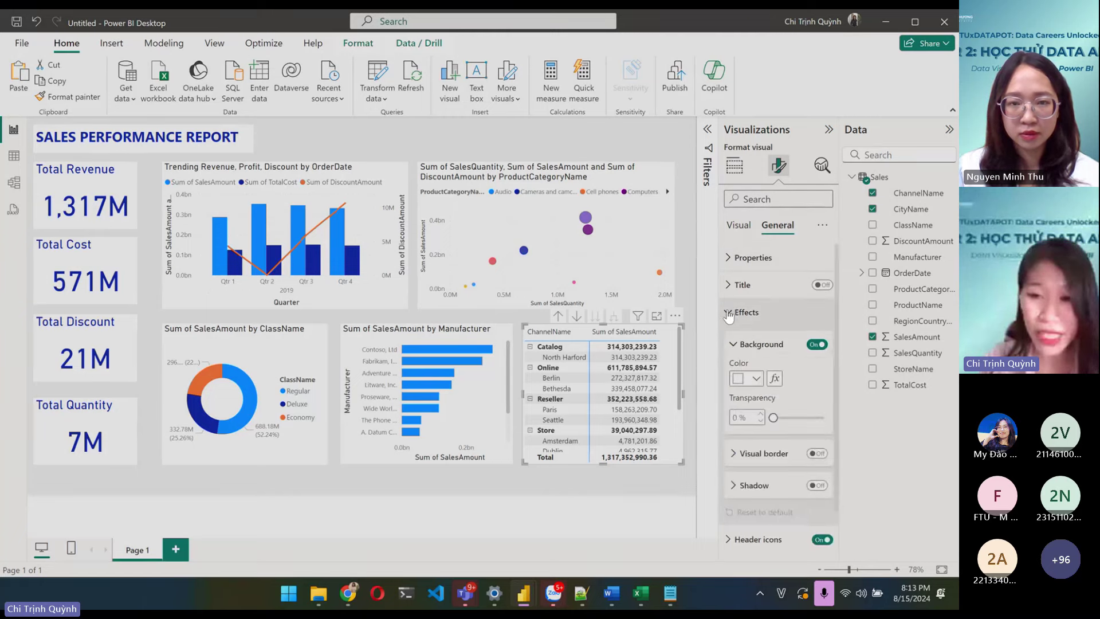
pyautogui.click(729, 313)
pyautogui.click(738, 225)
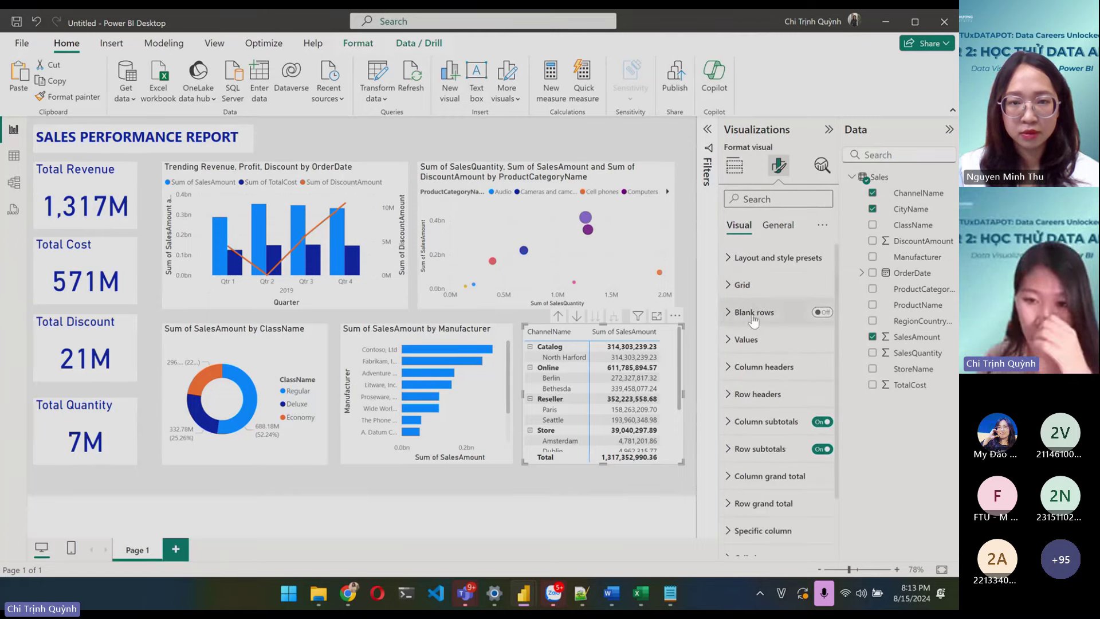
pyautogui.click(734, 166)
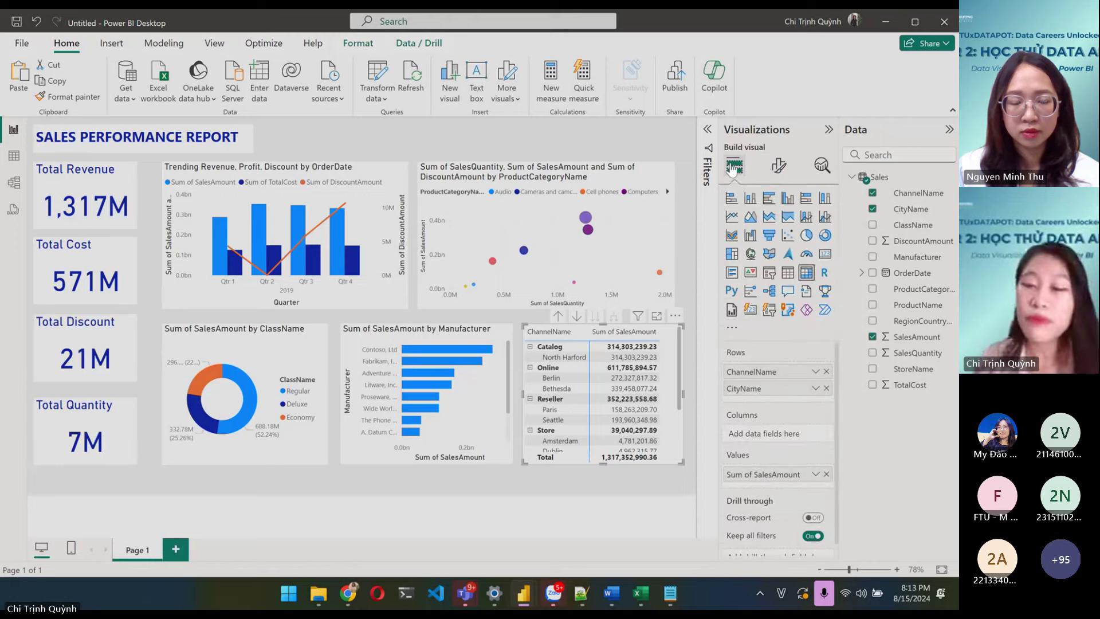
pyautogui.click(778, 166)
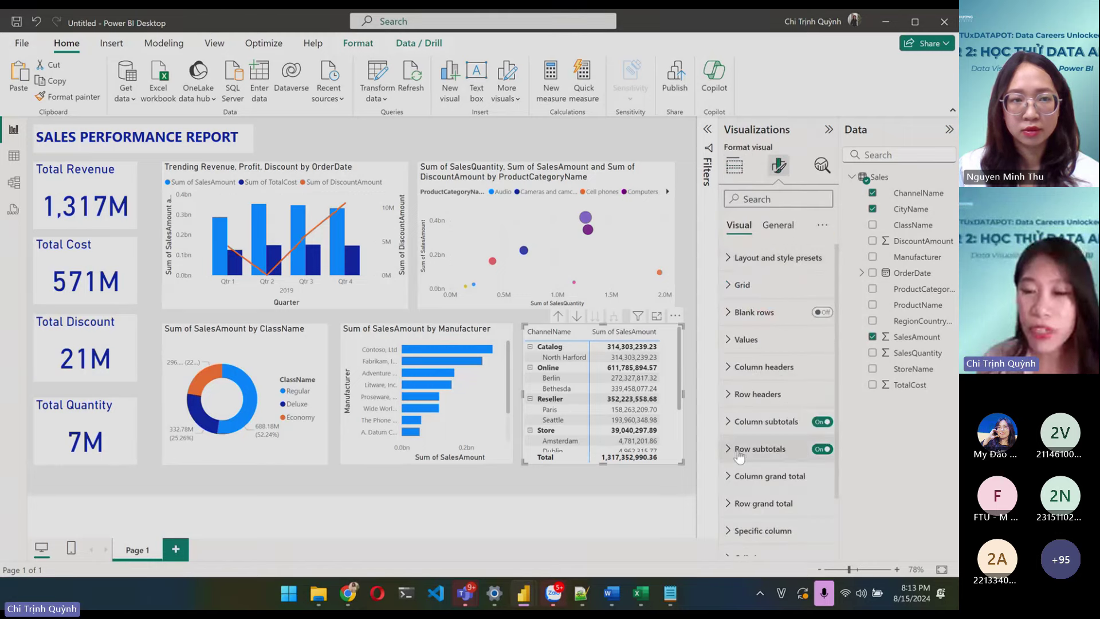
pyautogui.scroll(-2, 745, 458)
pyautogui.scroll(2, 768, 355)
# - Search the matrix's formatting settings for "condi" and clear the search
pyautogui.click(785, 200)
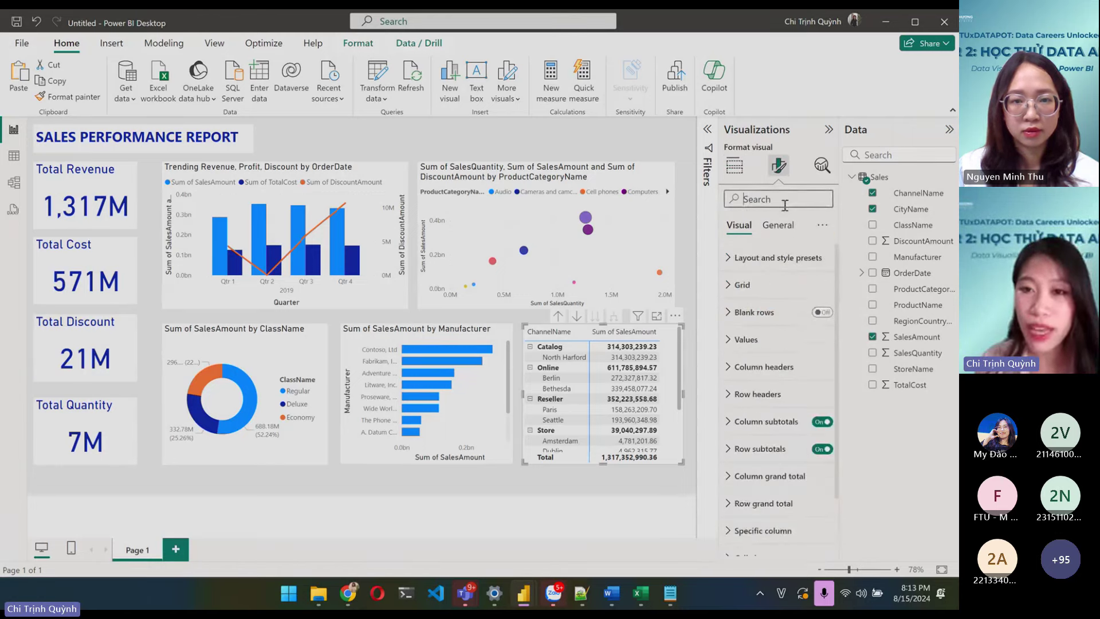
pyautogui.write('condi')
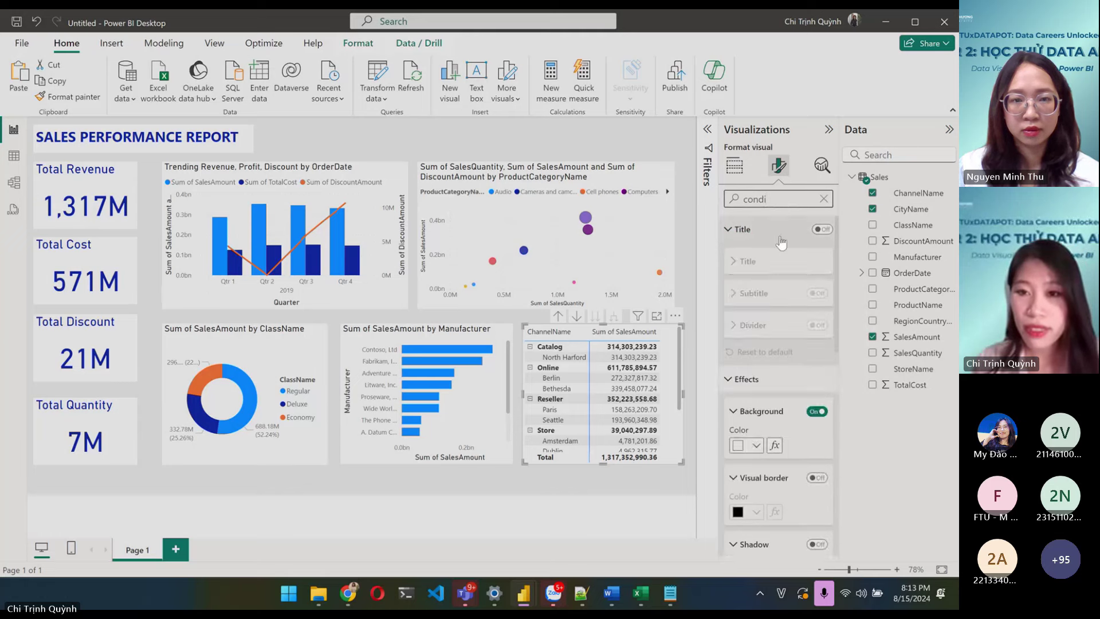
pyautogui.press('BackSpace')
pyautogui.press('BackSpace')
pyautogui.press('BackSpace')
pyautogui.press('BackSpace')
pyautogui.press('BackSpace')
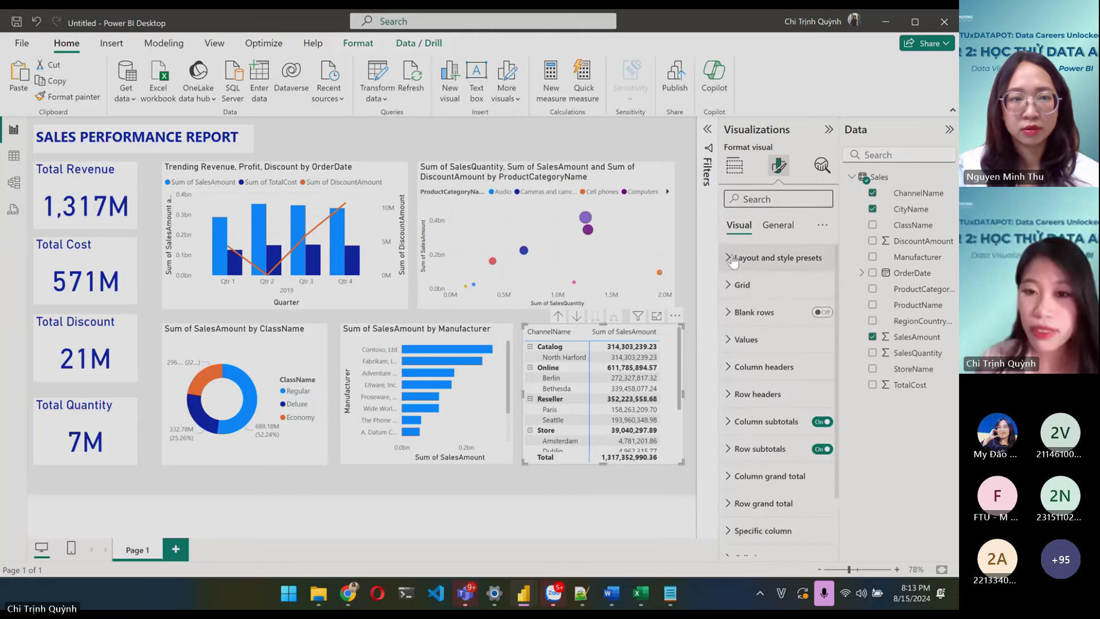
# - Set the matrix's style preset to Minimal
pyautogui.click(773, 258)
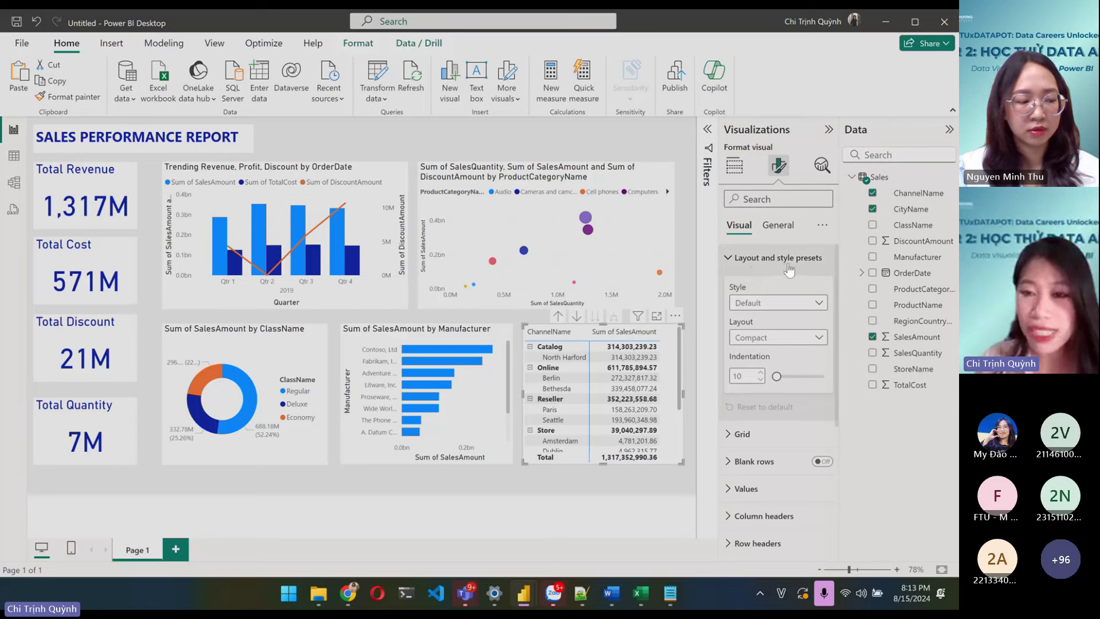
pyautogui.click(775, 303)
pyautogui.click(765, 351)
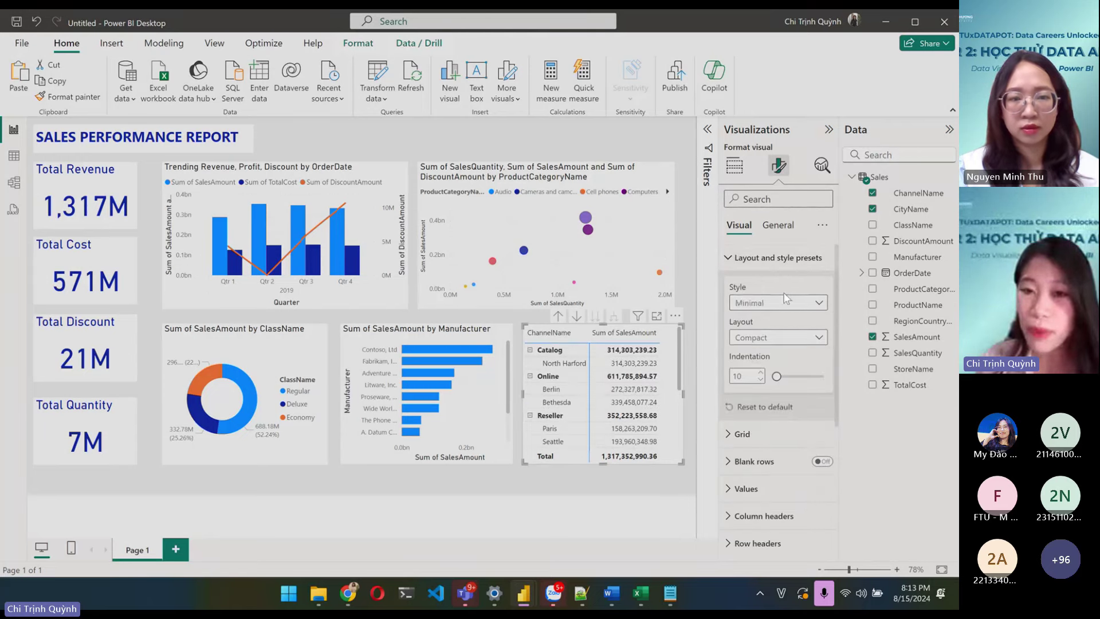
# - Examine the matrix's Values options and Specific column formatting settings, then deselect the matrix
pyautogui.scroll(-5, 774, 324)
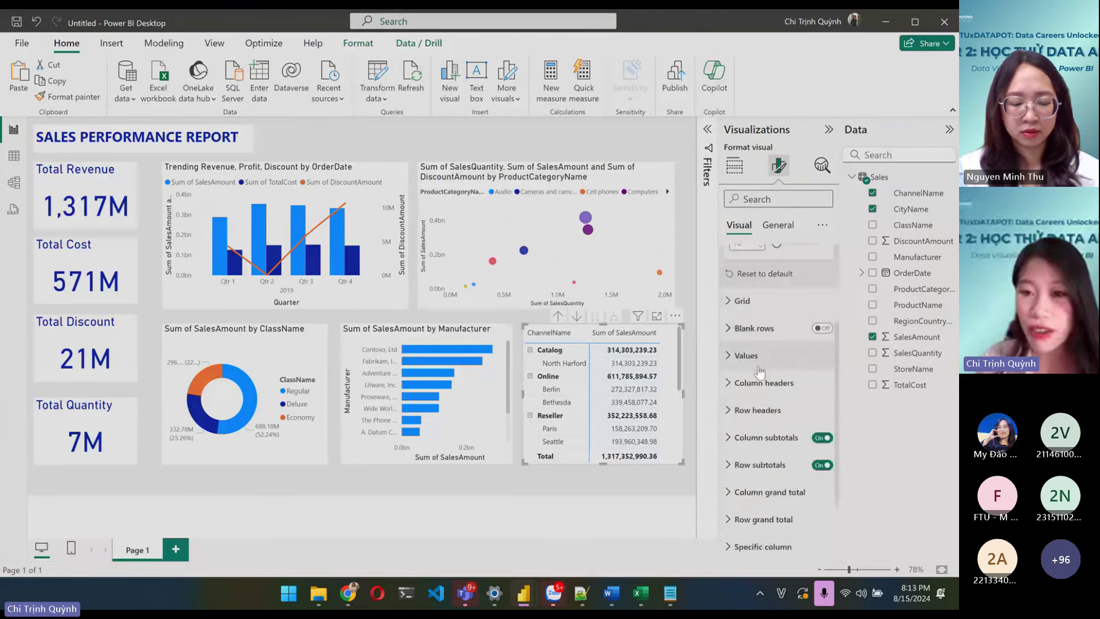
pyautogui.click(745, 356)
pyautogui.scroll(-5, 745, 412)
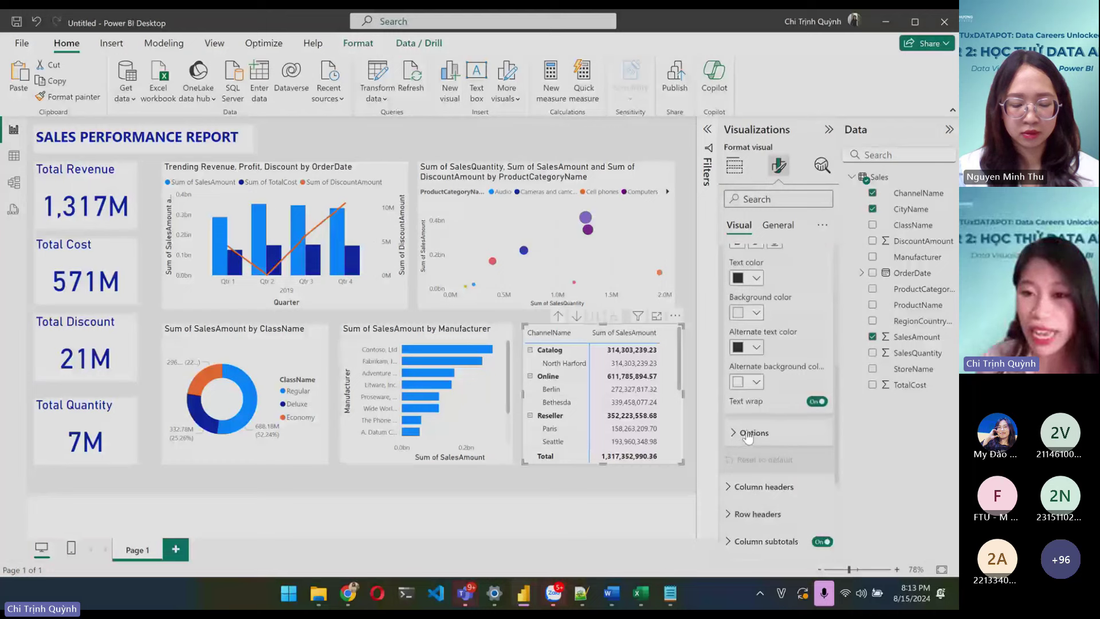
pyautogui.click(745, 433)
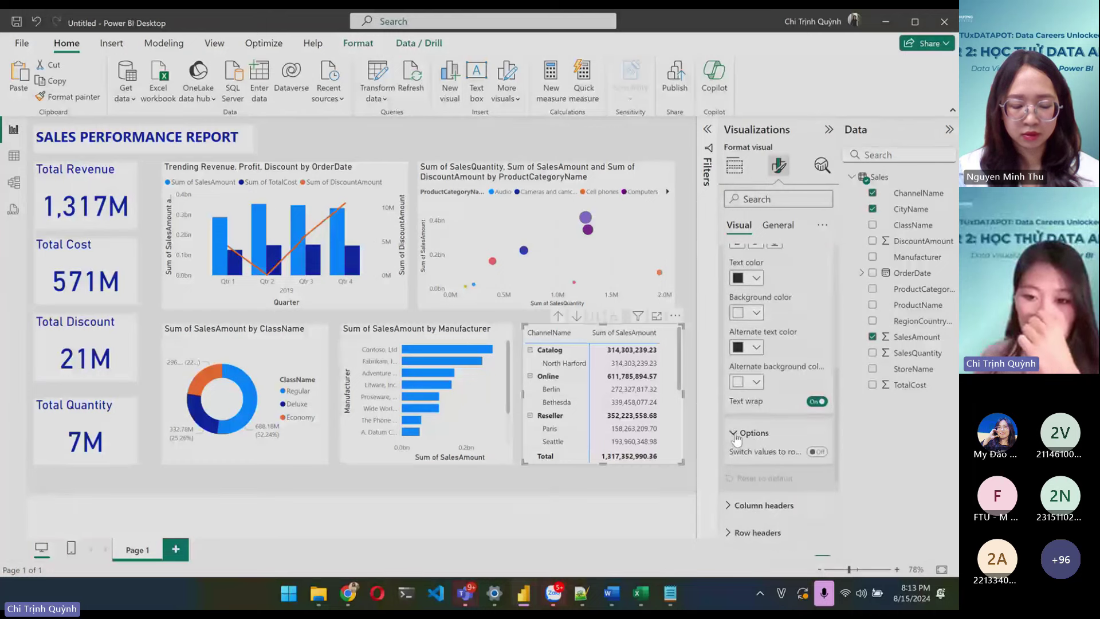
pyautogui.scroll(-5, 742, 437)
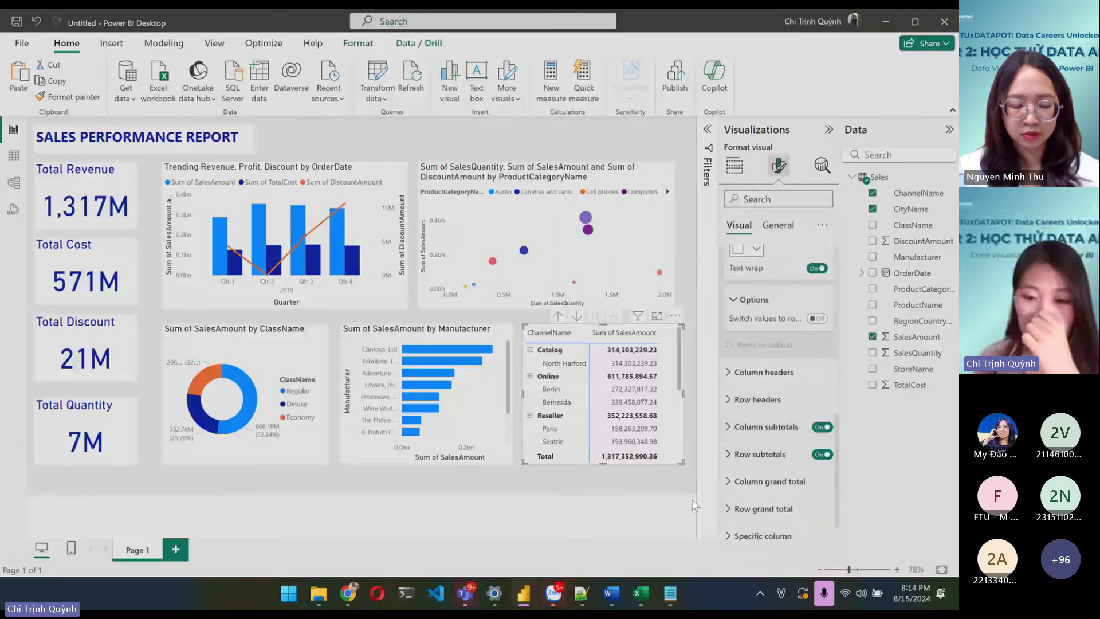
pyautogui.click(757, 536)
pyautogui.scroll(-8, 745, 496)
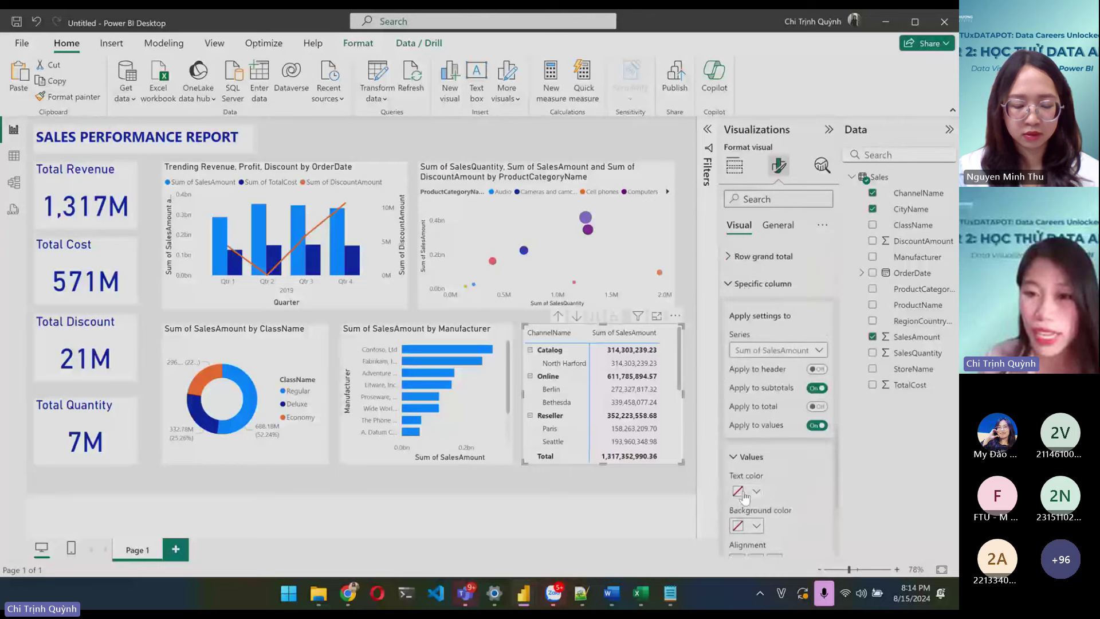
pyautogui.click(637, 494)
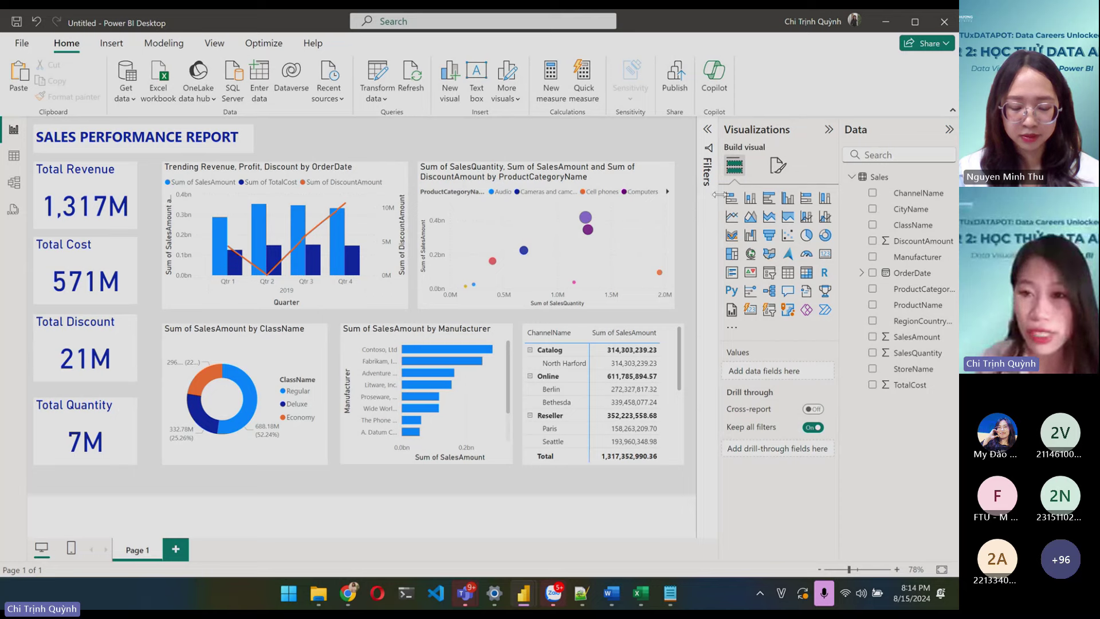
# - Add an empty slicer and fit it as a wide strip beside the report title, above the two upper charts
pyautogui.click(769, 273)
pyautogui.moveTo(167, 222)
pyautogui.mouseDown()
pyautogui.moveTo(223, 204)
pyautogui.moveTo(174, 228)
pyautogui.mouseUp()
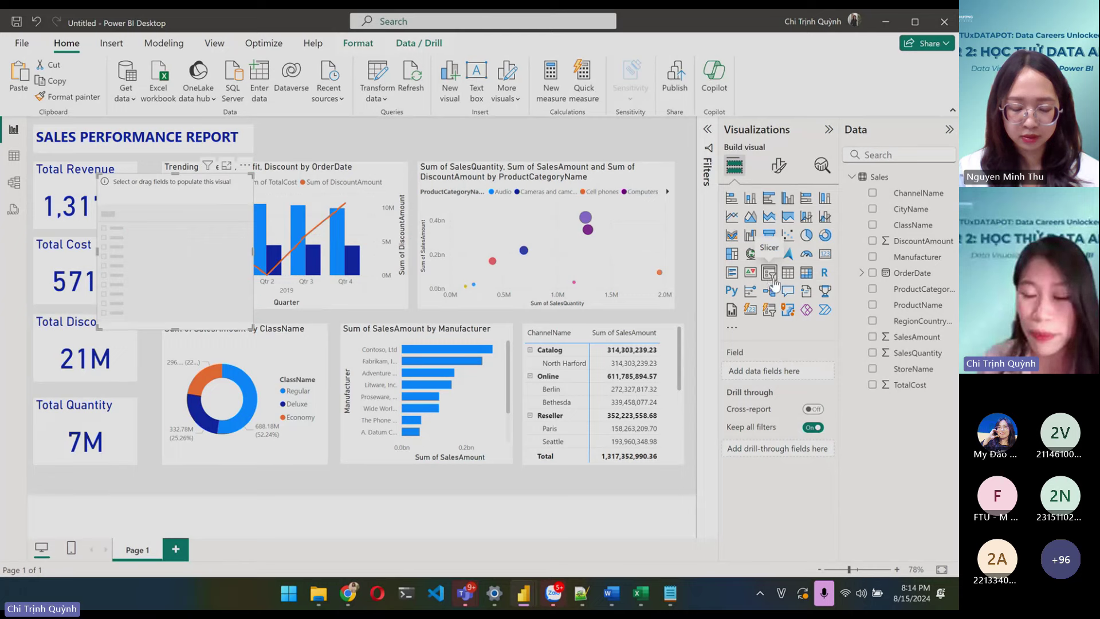
pyautogui.moveTo(213, 231); pyautogui.dragTo(385, 173)
pyautogui.moveTo(427, 275); pyautogui.dragTo(675, 149)
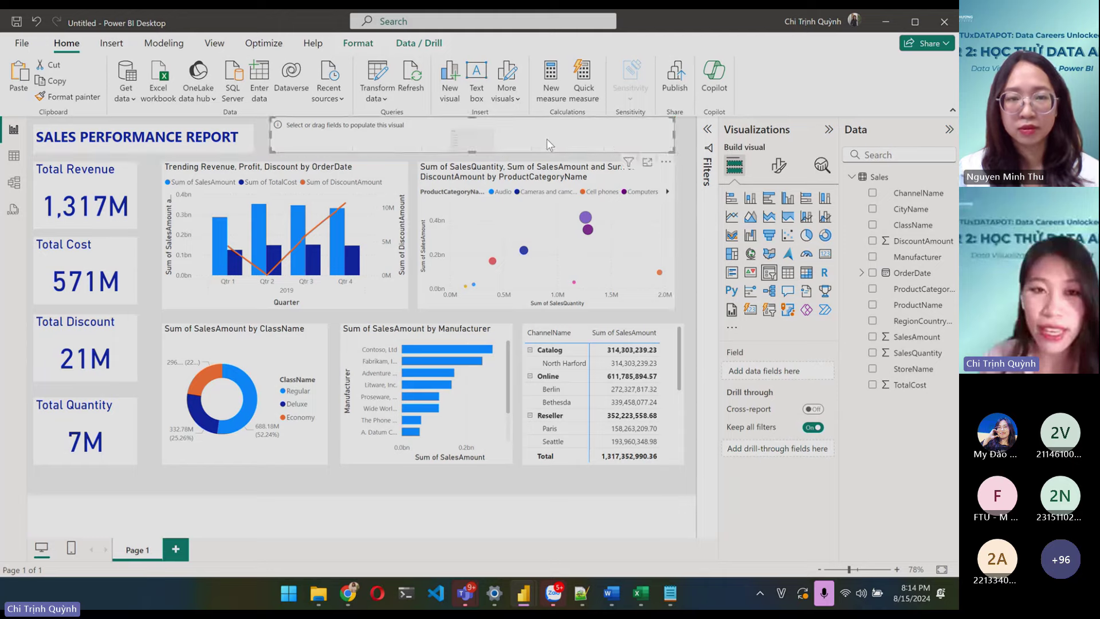
pyautogui.moveTo(546, 139); pyautogui.dragTo(549, 142)
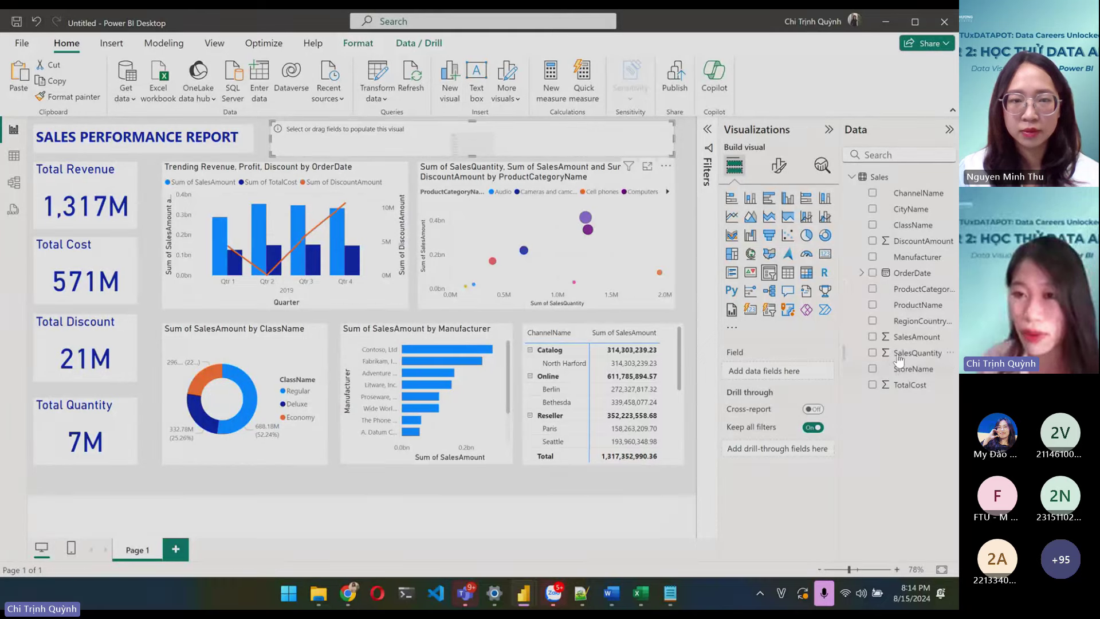
pyautogui.click(911, 324)
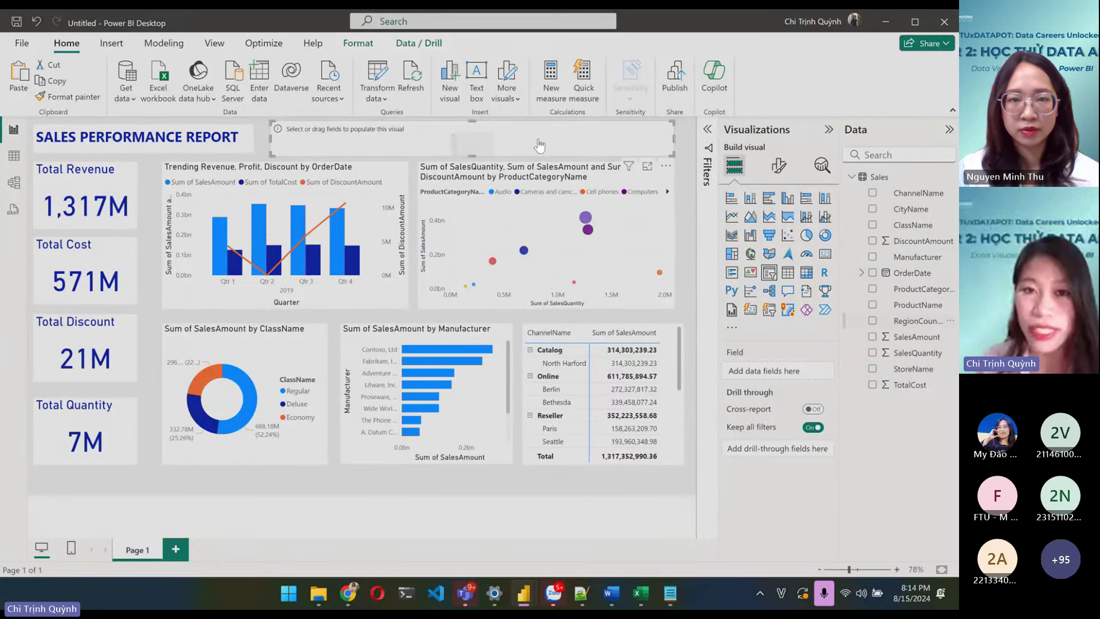